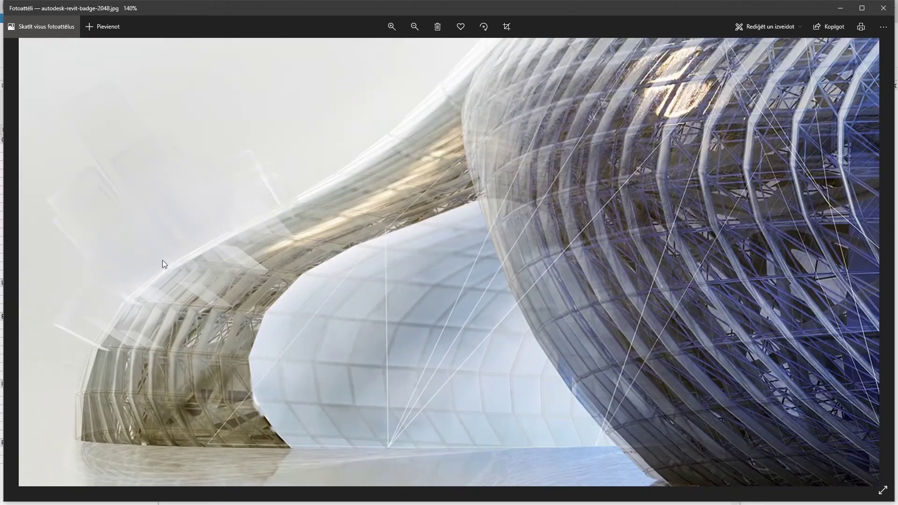
# Examine the reference image of the curved building up close, from its lattice shell to its glazed end.
pyautogui.scroll(4, 654, 226)
pyautogui.scroll(-3, 653, 226)
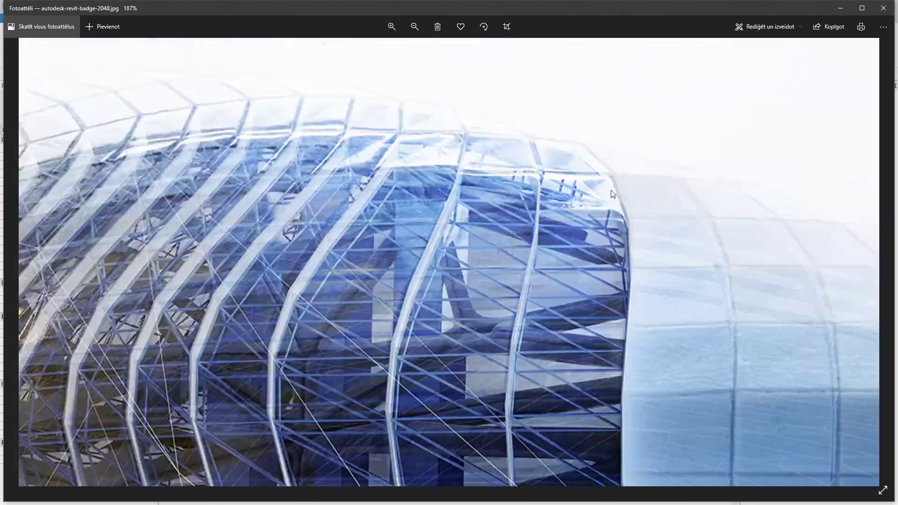
pyautogui.scroll(5, 826, 288)
pyautogui.scroll(-5, 826, 285)
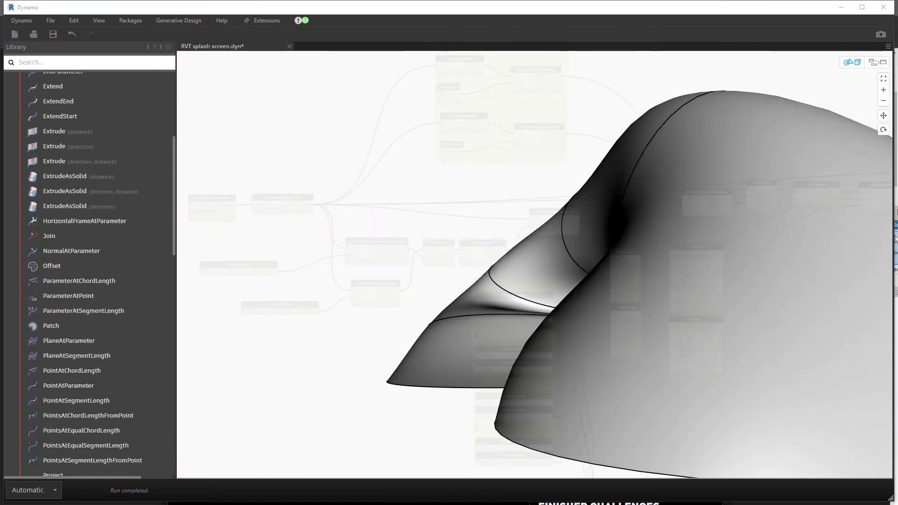
# Switch to the Dynamo splash screen graph, replace the equal-segment division with Curve.PointAtParameter, and duplicate that node with its slider.
pyautogui.moveTo(895, 70); pyautogui.dragTo(246, 46)
pyautogui.click(485, 193)
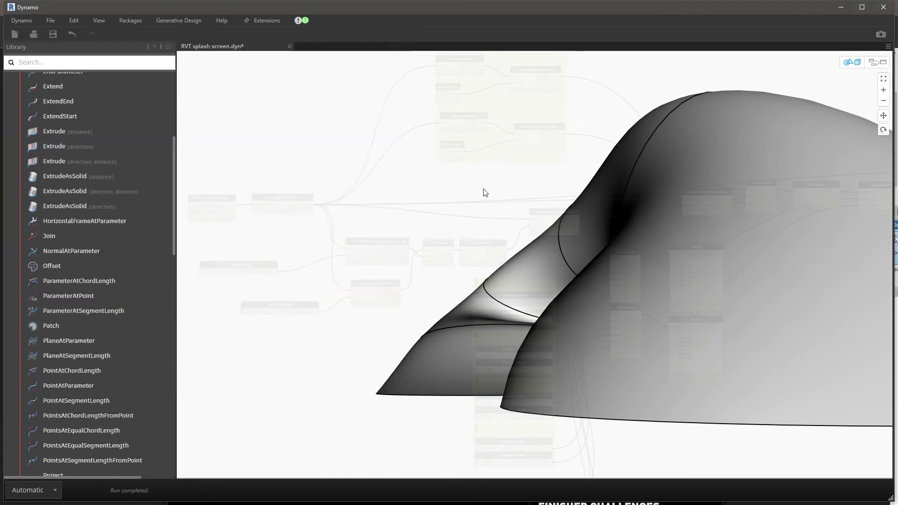
pyautogui.hotkey('ctrl', 'b')
pyautogui.scroll(-3, 549, 172)
pyautogui.scroll(3, 352, 182)
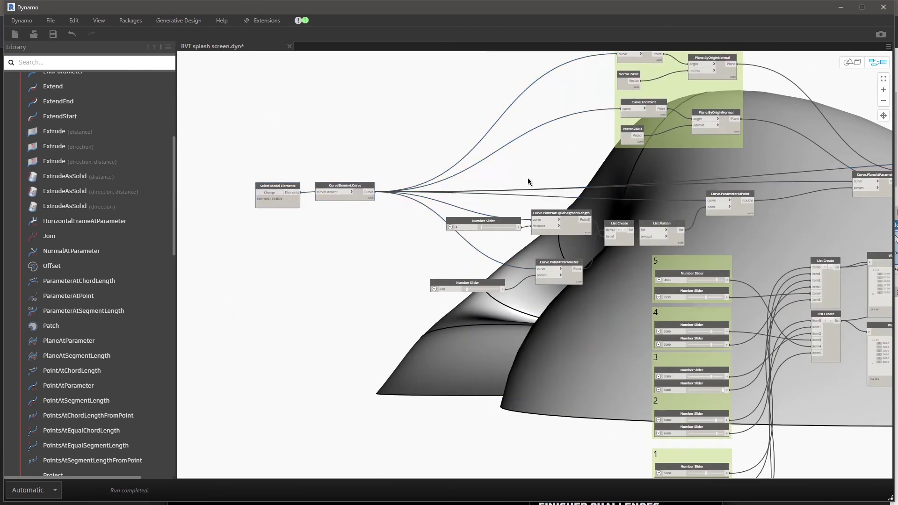
pyautogui.scroll(4, 380, 251)
pyautogui.moveTo(464, 337); pyautogui.dragTo(322, 235)
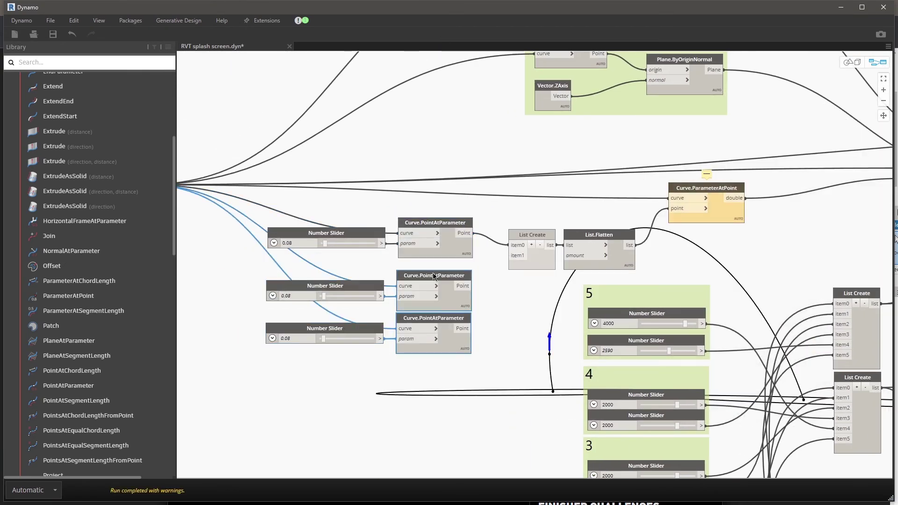
# Delete the extra Curve.PointAtParameter nodes and paste number slider copies until six sliders are stacked closely beside the remaining node.
pyautogui.moveTo(433, 272); pyautogui.dragTo(432, 268)
pyautogui.press('Delete')
pyautogui.hotkey('ctrl', 'v')
pyautogui.moveTo(344, 245); pyautogui.dragTo(316, 215)
pyautogui.hotkey('ctrl', 'v')
pyautogui.rightClick(385, 147)
pyautogui.rightClick(262, 209)
pyautogui.click(105, 339)
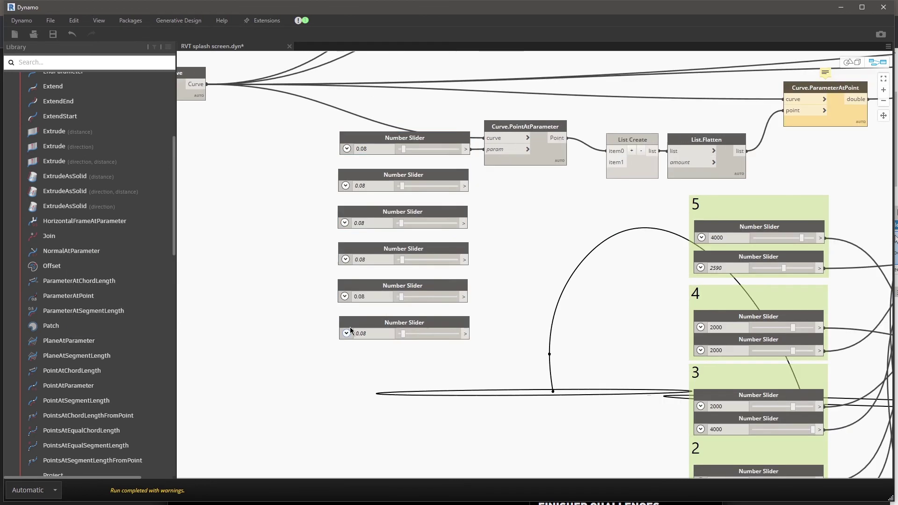
pyautogui.moveTo(283, 408)
pyautogui.click(201, 408)
pyautogui.moveTo(460, 278); pyautogui.dragTo(417, 332, button='middle')
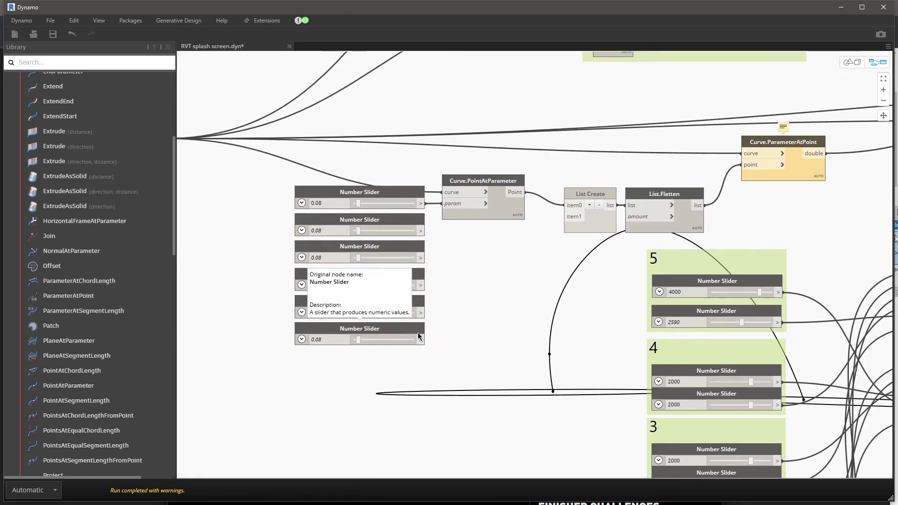
# Collect the six sliders in a List Create node with item0 to item5 and feed it into Curve.PointAtParameter's param input.
pyautogui.scroll(4, 450, 300)
pyautogui.click(496, 227)
pyautogui.click(497, 227)
pyautogui.moveTo(417, 194); pyautogui.dragTo(466, 276)
pyautogui.moveTo(416, 234); pyautogui.dragTo(465, 293)
pyautogui.scroll(-5, 429, 189)
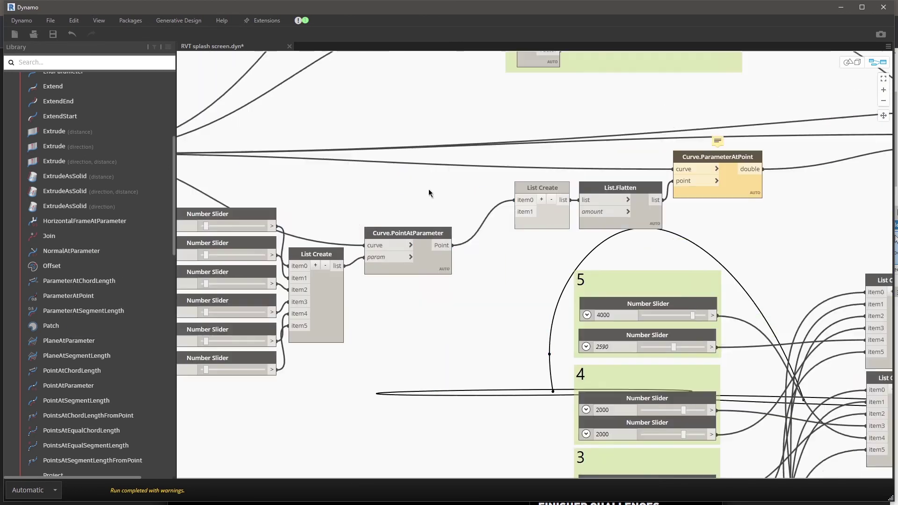
# Wire the points directly into Curve.ParameterAtPoint and set the six position sliders to 0, 0.3, 0.5, 0.7, 0.9 and 1.
pyautogui.scroll(4, 395, 279)
pyautogui.click(305, 227)
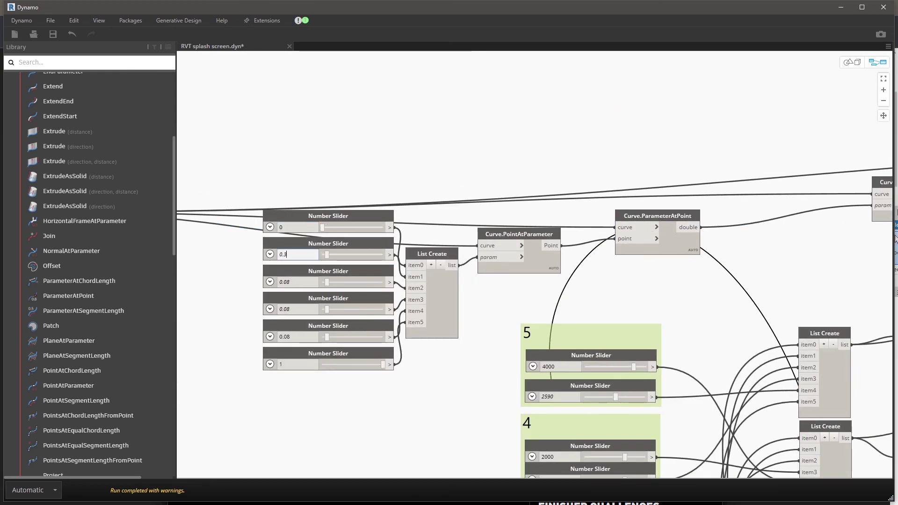
pyautogui.click(297, 337)
# Delete the separate start and end plane nodes and feed Curve.PlaneAtParameter straight into the plane input of Ellipse.ByPlaneRadii.
pyautogui.scroll(-5, 361, 251)
pyautogui.scroll(4, 537, 276)
pyautogui.moveTo(540, 209); pyautogui.dragTo(542, 222)
pyautogui.moveTo(541, 210); pyautogui.dragTo(389, 385, button='middle')
pyautogui.moveTo(380, 212); pyautogui.dragTo(648, 196)
pyautogui.press('Delete')
pyautogui.scroll(-4, 412, 205)
pyautogui.scroll(4, 649, 165)
pyautogui.moveTo(596, 183); pyautogui.dragTo(517, 214)
pyautogui.scroll(-4, 517, 165)
pyautogui.click(523, 230)
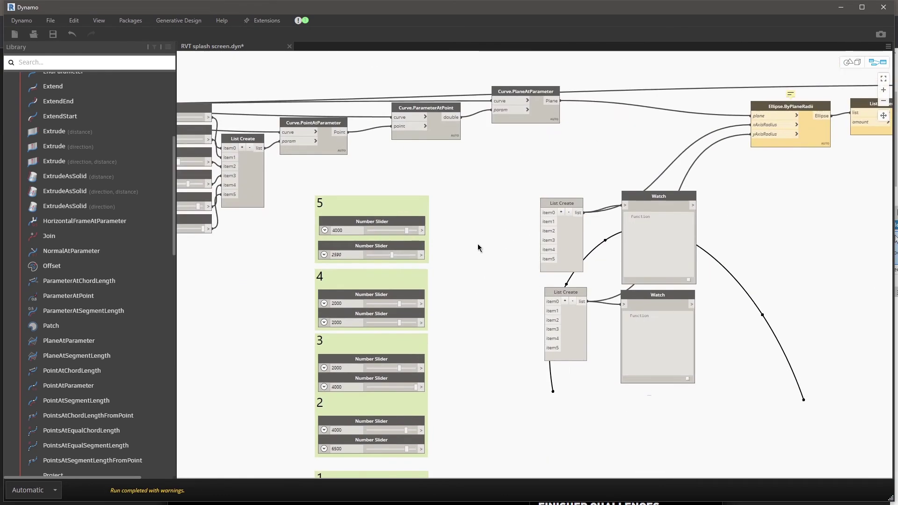
# Renumber the titles of the radius slider groups in order, starting from 0.
pyautogui.moveTo(479, 246); pyautogui.dragTo(536, 207, button='middle')
pyautogui.doubleClick(378, 161)
pyautogui.write('0')
pyautogui.doubleClick(376, 235)
pyautogui.write('1')
pyautogui.moveTo(370, 326); pyautogui.dragTo(309, 323)
pyautogui.write('4')
# Connect each group's two radius sliders to the matching items of the two List Create nodes.
pyautogui.click(430, 257)
pyautogui.click(423, 369)
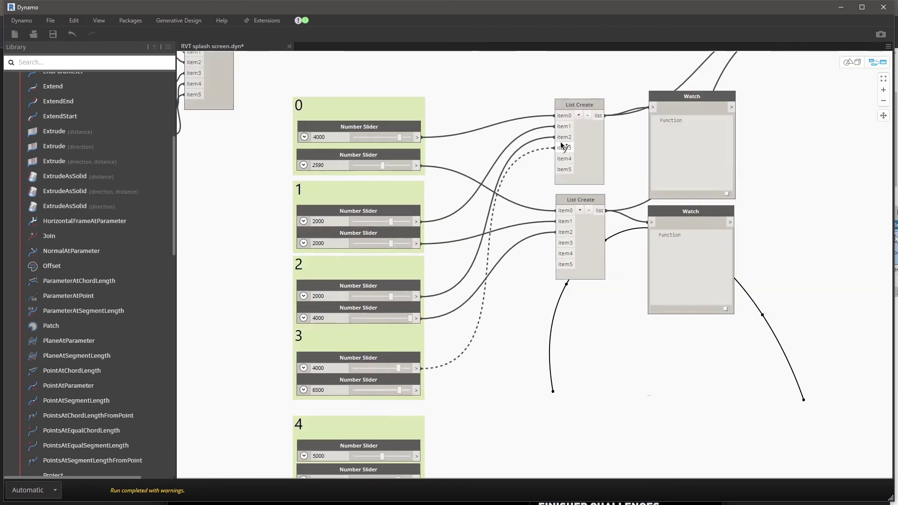
pyautogui.click(563, 144)
pyautogui.click(416, 411)
pyautogui.click(563, 186)
pyautogui.click(415, 469)
pyautogui.click(562, 101)
pyautogui.click(563, 197)
# Group the position sliders with their curve nodes, clean up that group's node layout, and group the radius list and Watch nodes.
pyautogui.moveTo(486, 196); pyautogui.dragTo(681, 369, button='middle')
pyautogui.scroll(-3, 262, 311)
pyautogui.moveTo(402, 289); pyautogui.dragTo(307, 145)
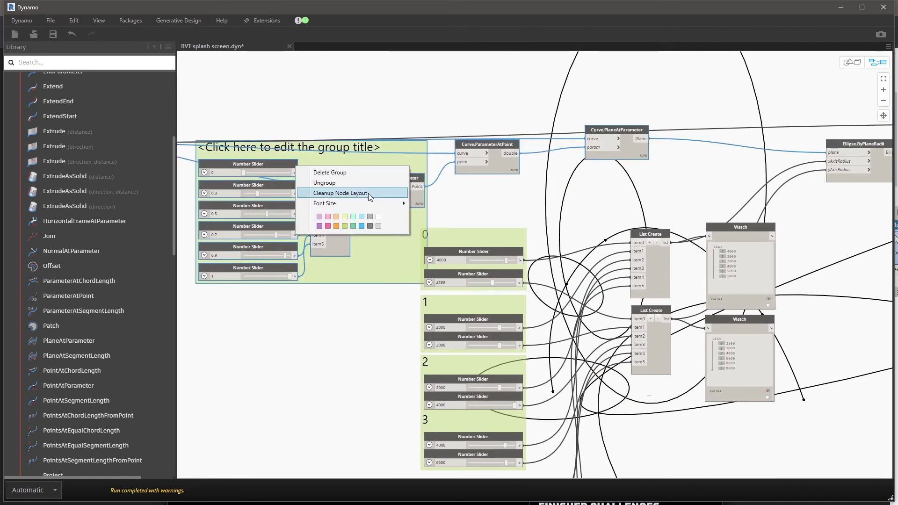
pyautogui.click(369, 193)
pyautogui.scroll(-3, 403, 240)
pyautogui.hotkey('ctrl', 'g')
# Build start and end planes from Curve.StartPoint, Curve.EndPoint, Vector.ZAxis and Plane.ByOriginNormal, keeping only the 0.3, 0.5, 0.7 and 0.9 position sliders.
pyautogui.hotkey('ctrl', 'b')
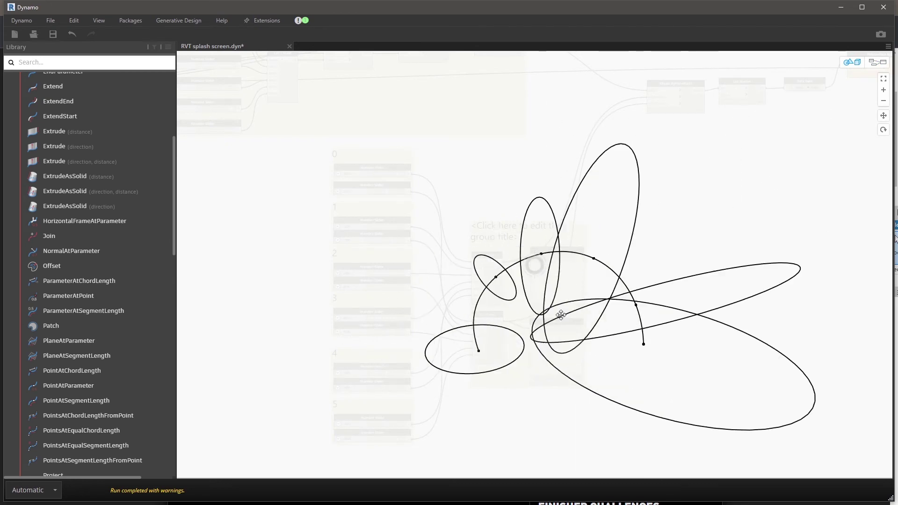
pyautogui.hotkey('ctrl', 'b')
pyautogui.scroll(3, 514, 289)
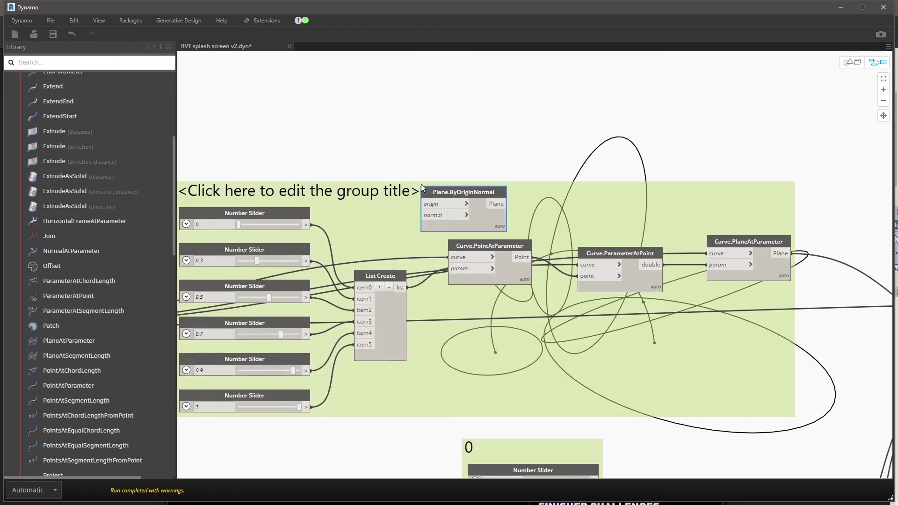
pyautogui.click(423, 183)
pyautogui.scroll(2, 535, 200)
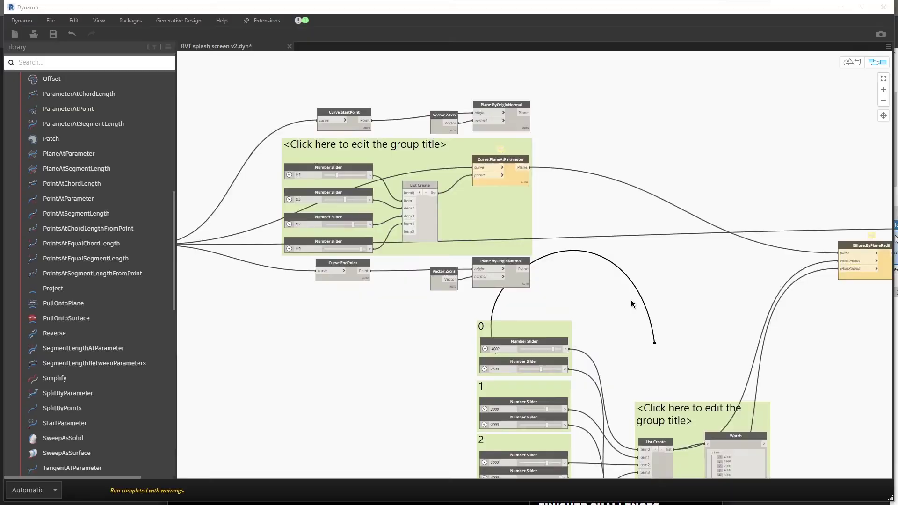
# Combine the start, parameter and end planes in one List Create node and use them for the lofted ellipses.
pyautogui.scroll(3, 583, 305)
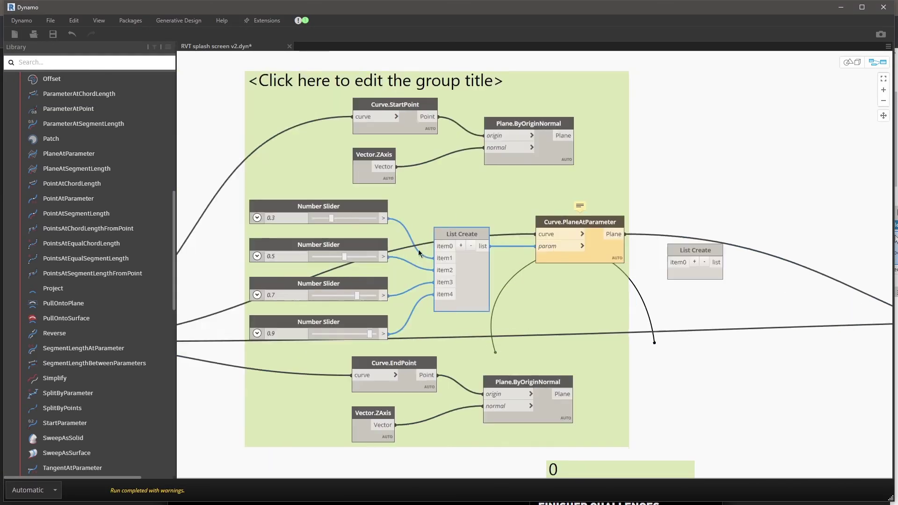
pyautogui.scroll(3, 378, 364)
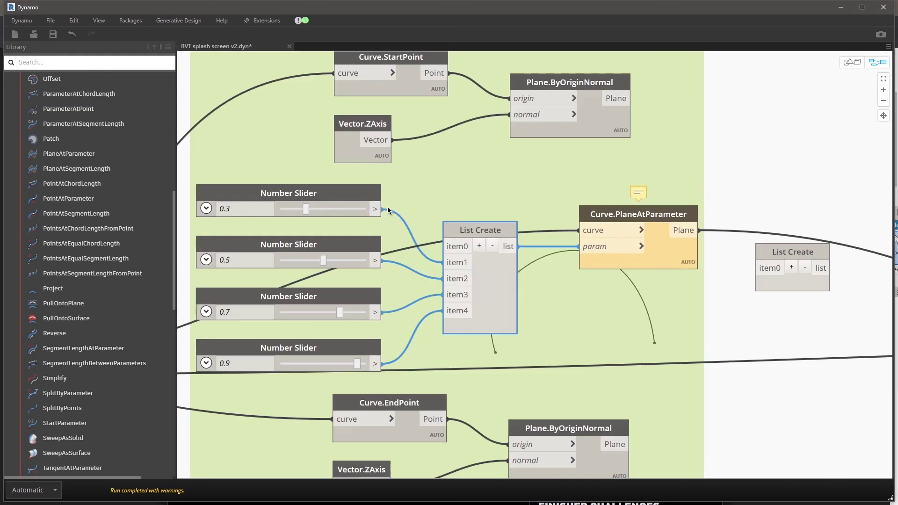
pyautogui.scroll(-3, 378, 365)
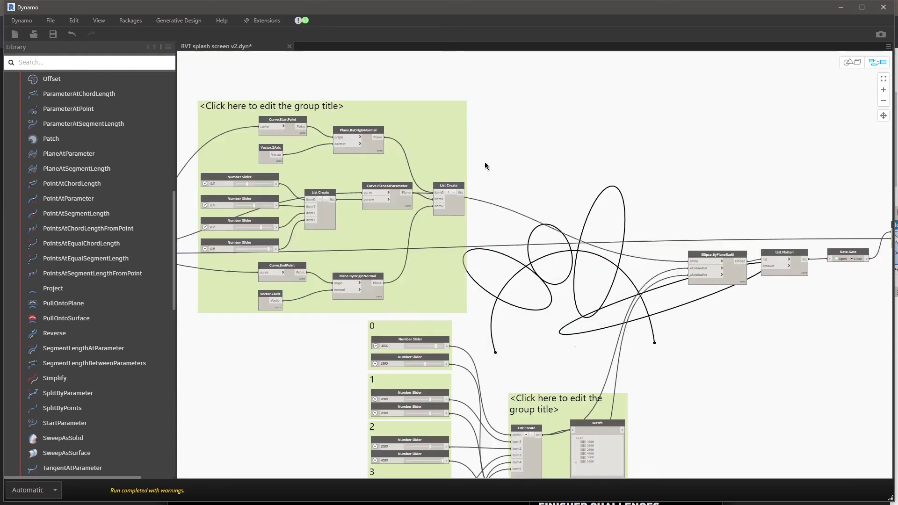
pyautogui.scroll(2, 484, 162)
pyautogui.scroll(-3, 471, 162)
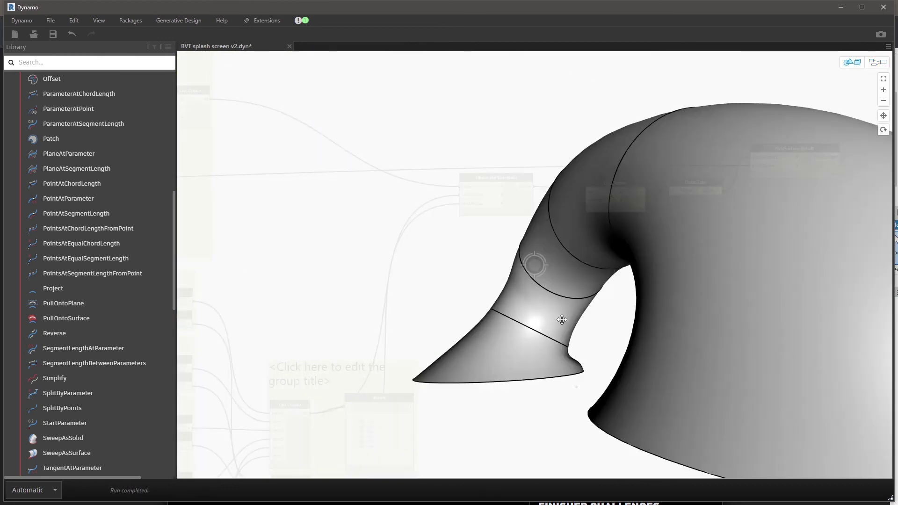
pyautogui.scroll(-2, 412, 210)
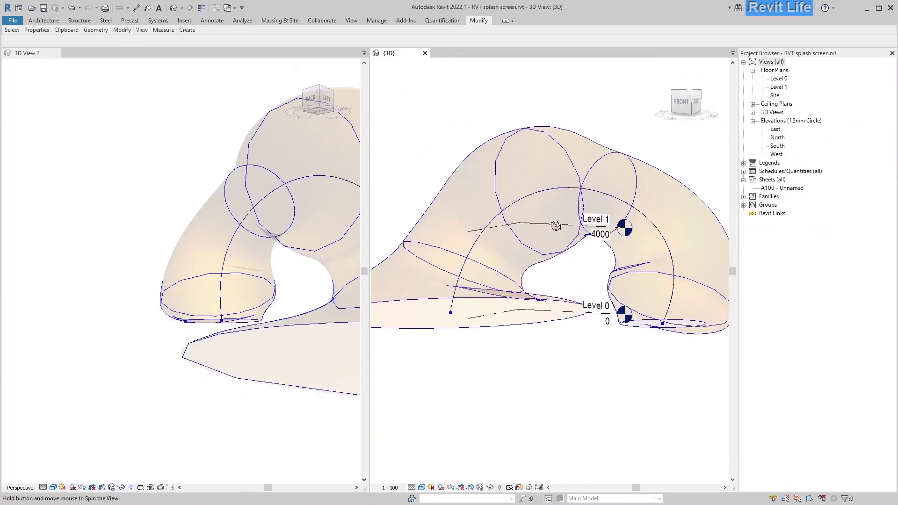
# Switch to Revit and reshape the path curve of the in-place mass in the 3D view.
pyautogui.keyDown('shift'); pyautogui.moveTo(556, 226); pyautogui.dragTo(478, 27, button='middle'); pyautogui.keyUp('shift')
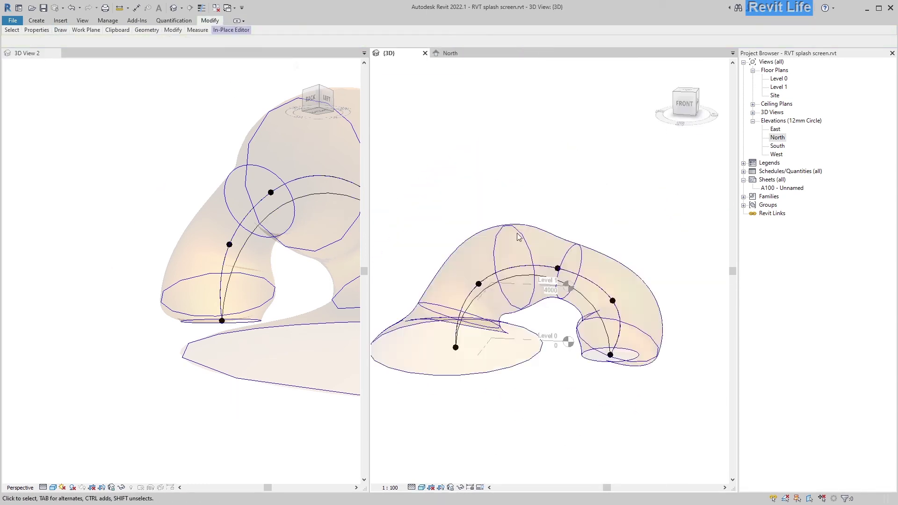
pyautogui.click(253, 21)
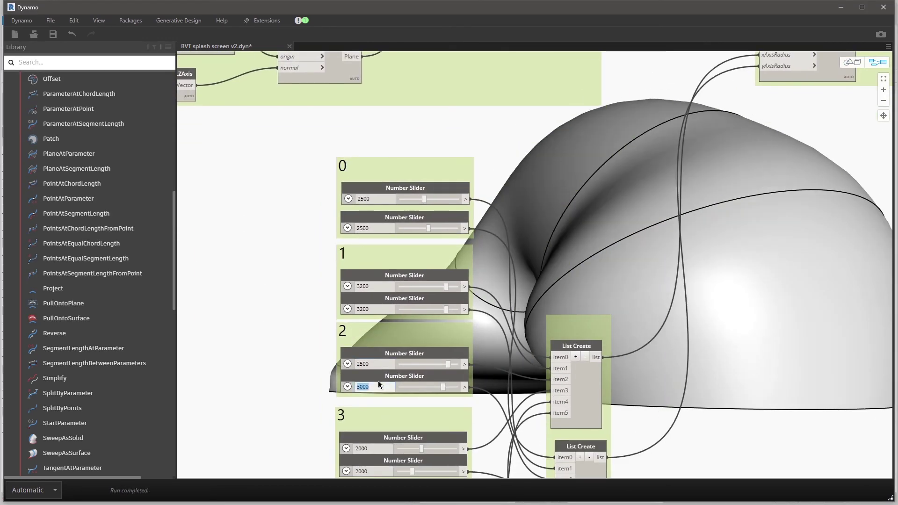
# In Dynamo, retune the third position slider and the radii of group 2, setting both of those radii to 2000.
pyautogui.write('33')
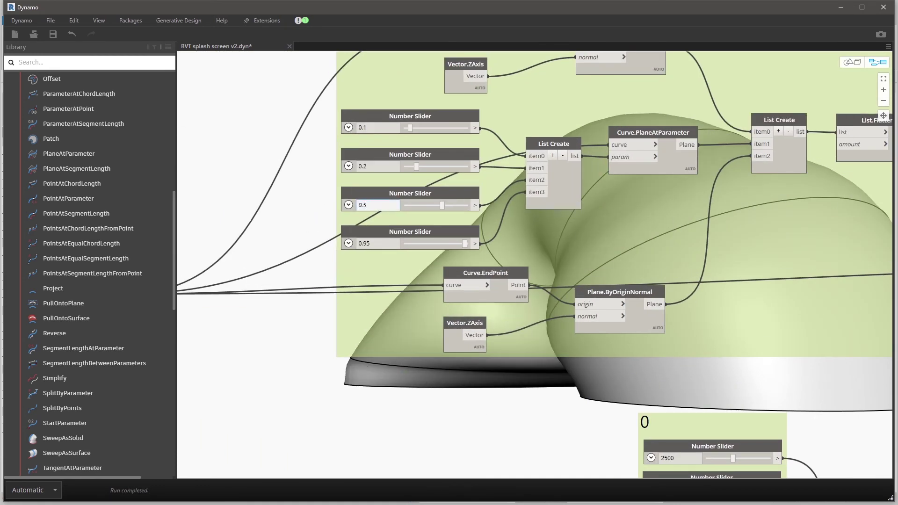
pyautogui.write('7')
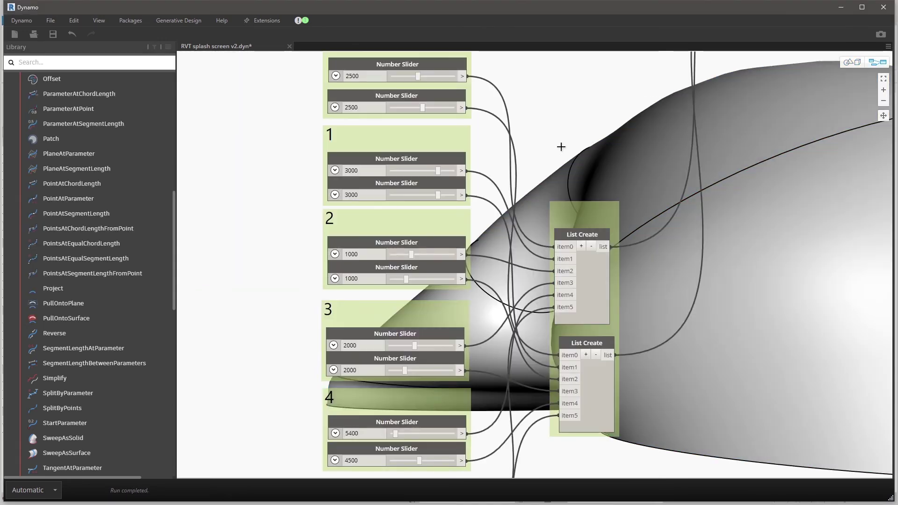
pyautogui.doubleClick(363, 246)
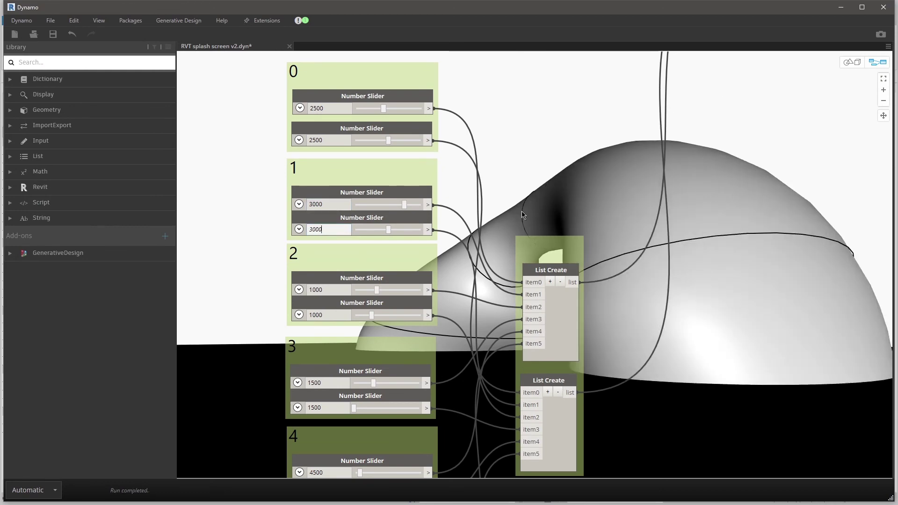
pyautogui.write('20')
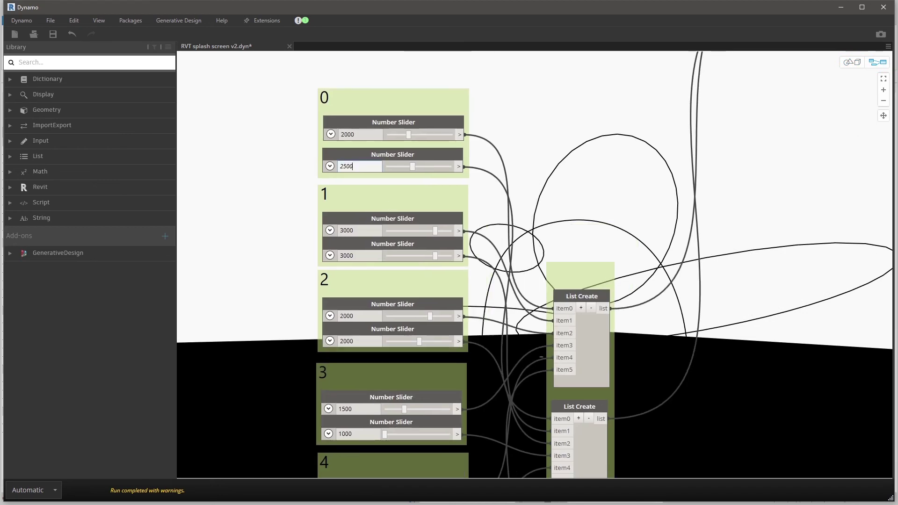
# Set the curve's start extension to 1500, group 0's radii to 2500 and 2200, and group 1's radii to 3500 and 3200.
pyautogui.press('Return')
pyautogui.doubleClick(363, 230)
pyautogui.write('00')
pyautogui.press('Return')
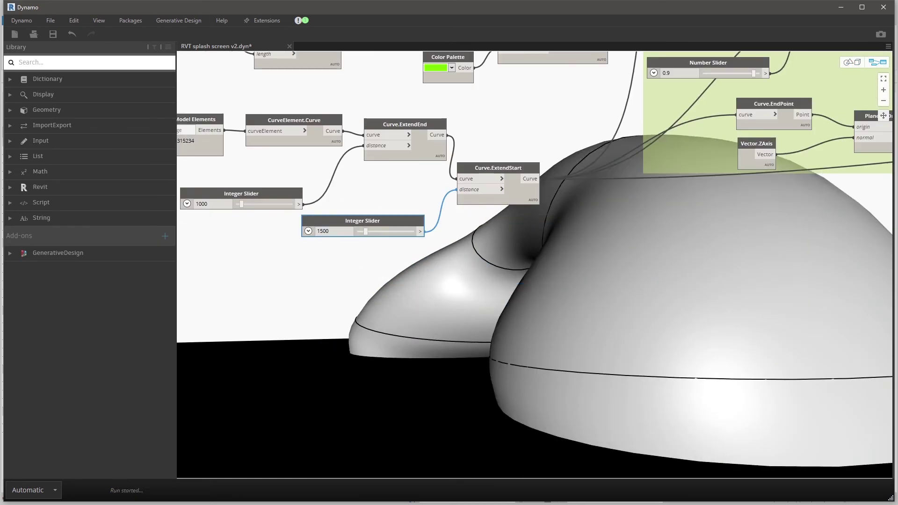
pyautogui.hotkey('ctrl', 'b')
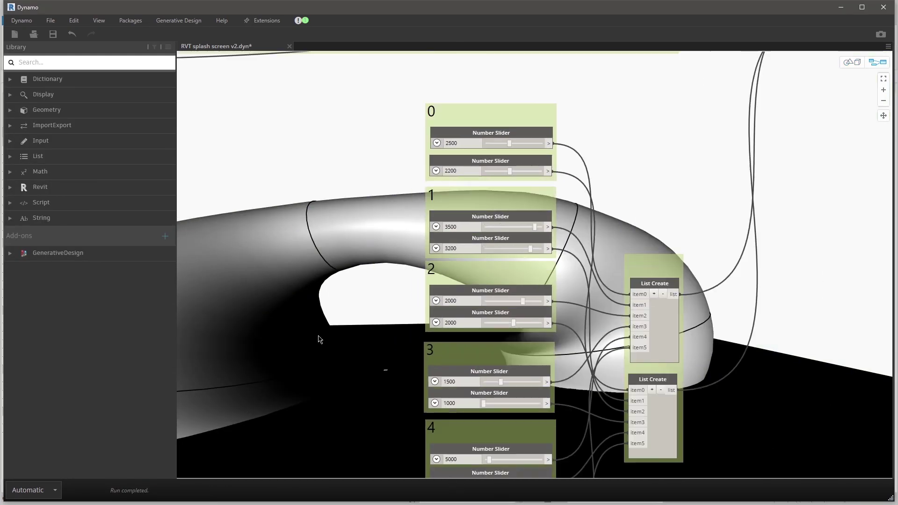
pyautogui.write('20')
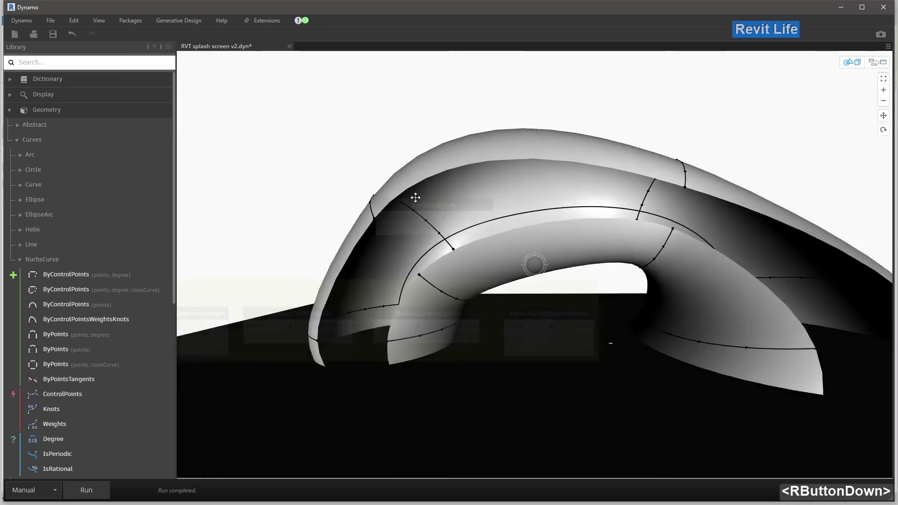
# Switch to Revit and place a camera on Level 1 looking across the mass, with eye elevation 1400 and target elevation 6000.
pyautogui.moveTo(411, 196); pyautogui.dragTo(516, 240, button='right')
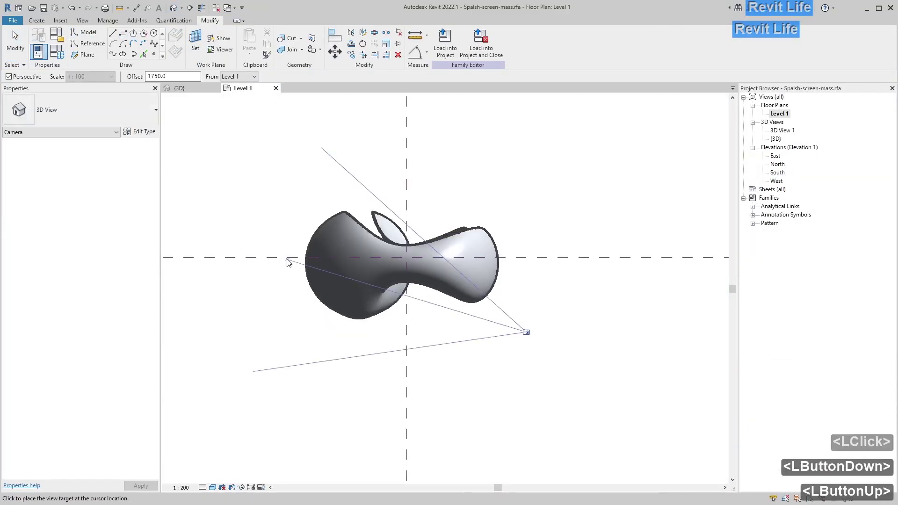
pyautogui.click(287, 263)
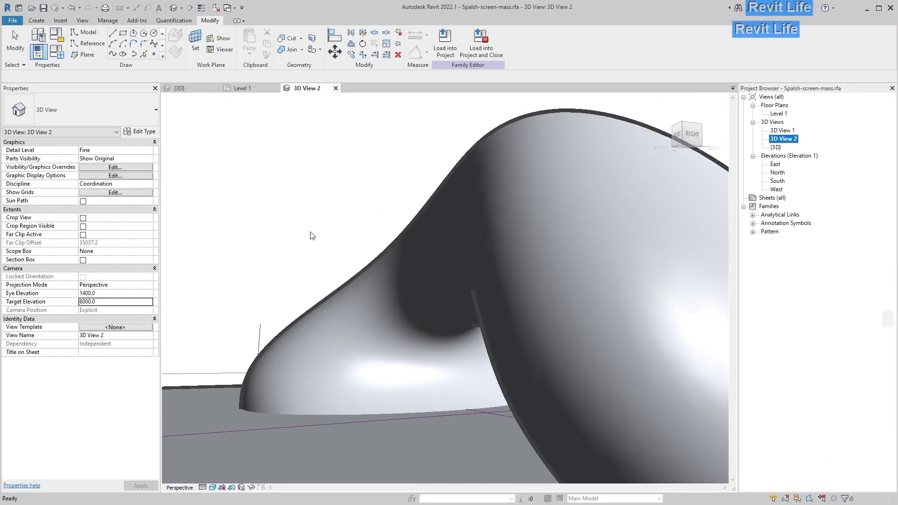
# Divide the lofted mass surface and set its U grid number to 20.
pyautogui.click(102, 242)
pyautogui.write('20')
pyautogui.press('Return')
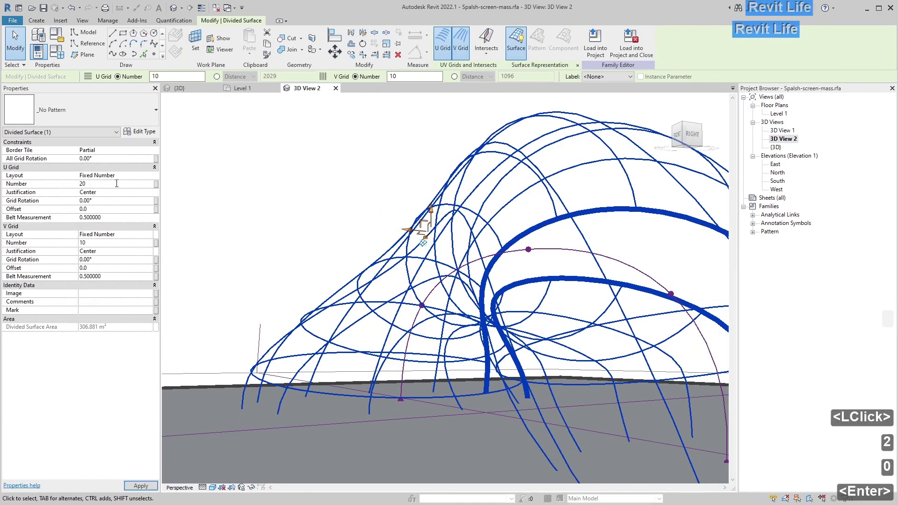
pyautogui.click(267, 233)
pyautogui.click(103, 183)
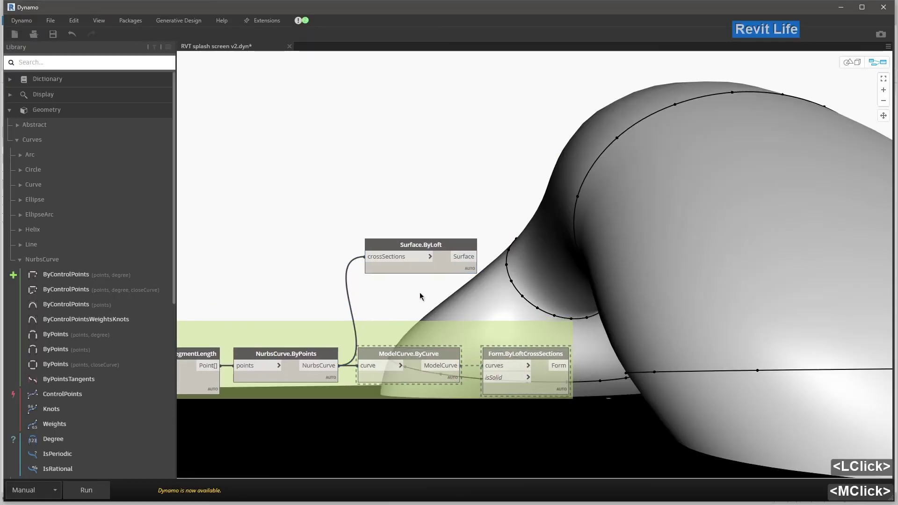
# Lower both radii of group 0 to 500 and retune the first position slider along the curve.
pyautogui.moveTo(420, 296); pyautogui.dragTo(301, 156, button='middle')
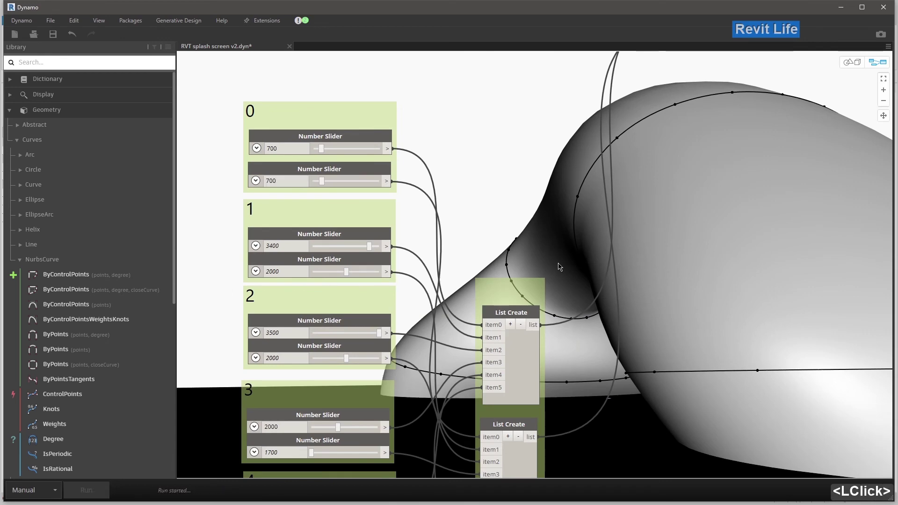
pyautogui.scroll(-3, 560, 267)
pyautogui.moveTo(377, 186); pyautogui.dragTo(227, 221, button='middle')
pyautogui.doubleClick(319, 175)
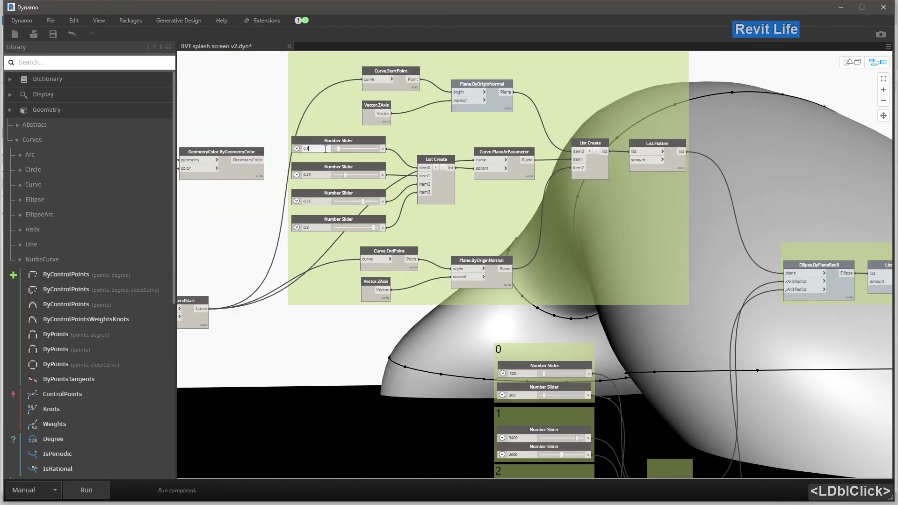
pyautogui.press('BackSpace')
pyautogui.moveTo(561, 280); pyautogui.dragTo(224, 267, button='middle')
pyautogui.hotkey('ctrl', 'b')
pyautogui.moveTo(514, 327); pyautogui.dragTo(281, 327, button='middle')
pyautogui.write('15')
# Enter -4 as a shift amount in the code block that realigns the section points before they form NURBS curves.
pyautogui.moveTo(410, 350); pyautogui.dragTo(517, 266, button='right')
pyautogui.middleClick(517, 266)
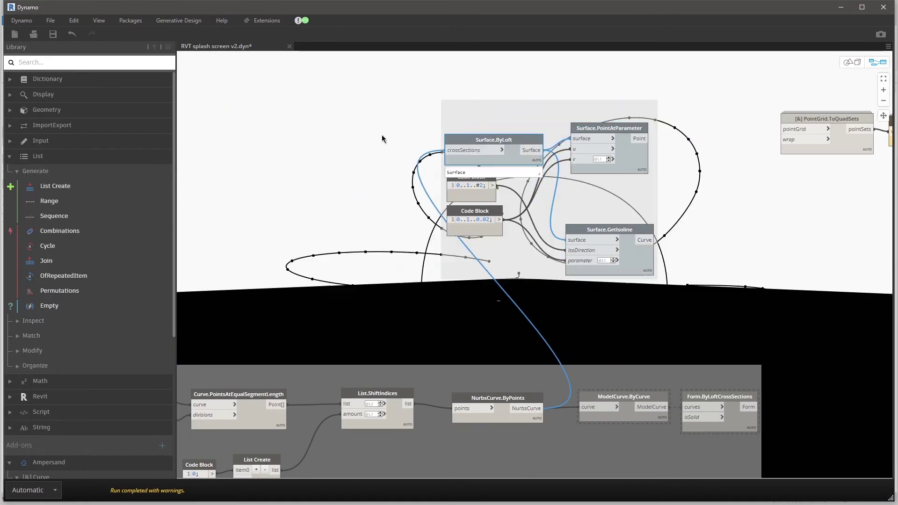
pyautogui.hotkey('ctrl', 'b')
pyautogui.moveTo(729, 361); pyautogui.dragTo(663, 237, button='middle')
pyautogui.hotkey('ctrl', 'b')
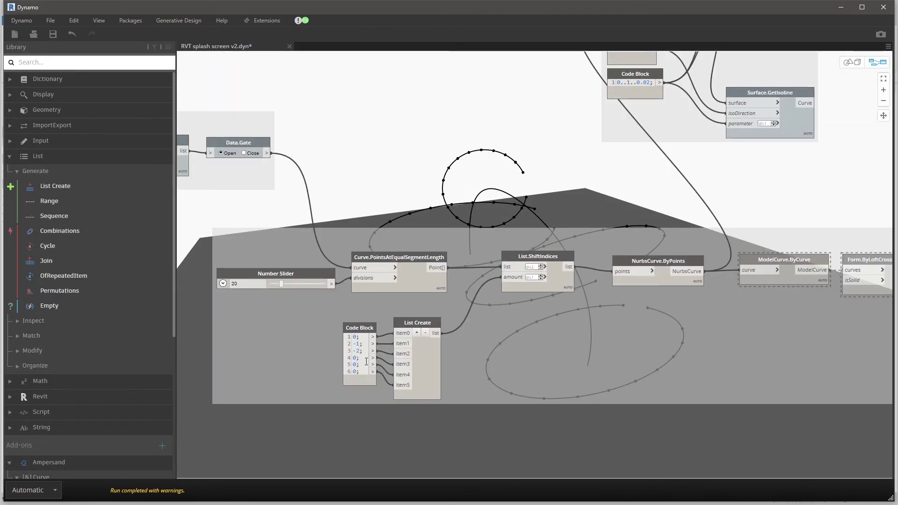
pyautogui.scroll(1, 377, 400)
pyautogui.write('-4')
pyautogui.moveTo(376, 399); pyautogui.dragTo(283, 460, button='right')
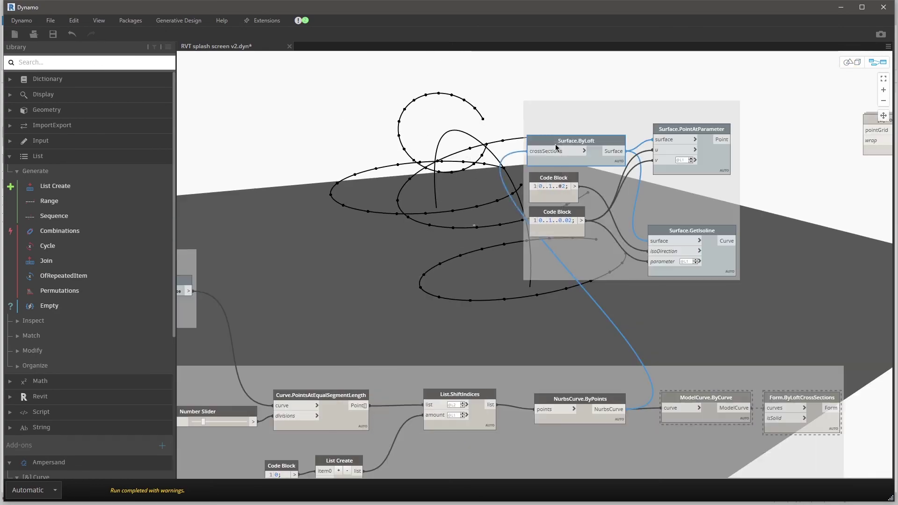
# Preview the lofted surface, compare it with the Revit 2022 splash image and examine the coloured quad panels.
pyautogui.scroll(3, 581, 230)
pyautogui.rightClick(581, 230)
pyautogui.click(443, 234)
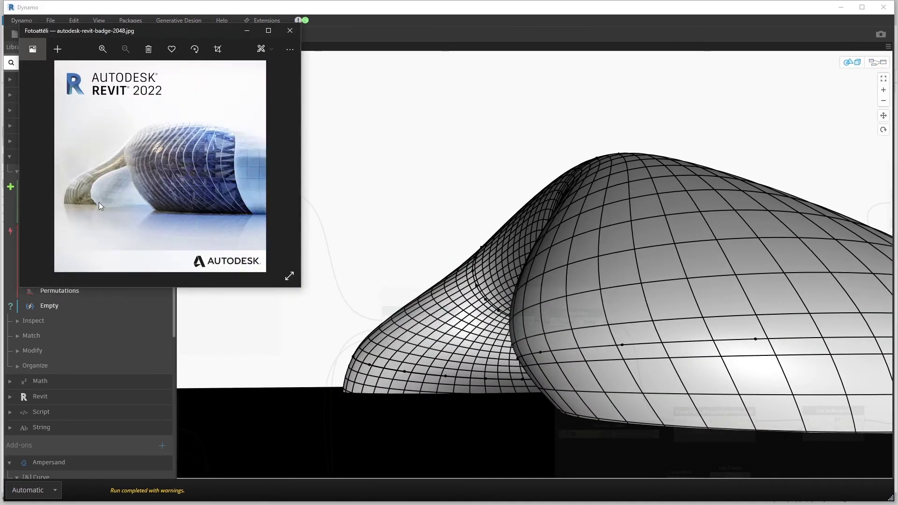
pyautogui.scroll(3, 277, 224)
pyautogui.scroll(3, 132, 249)
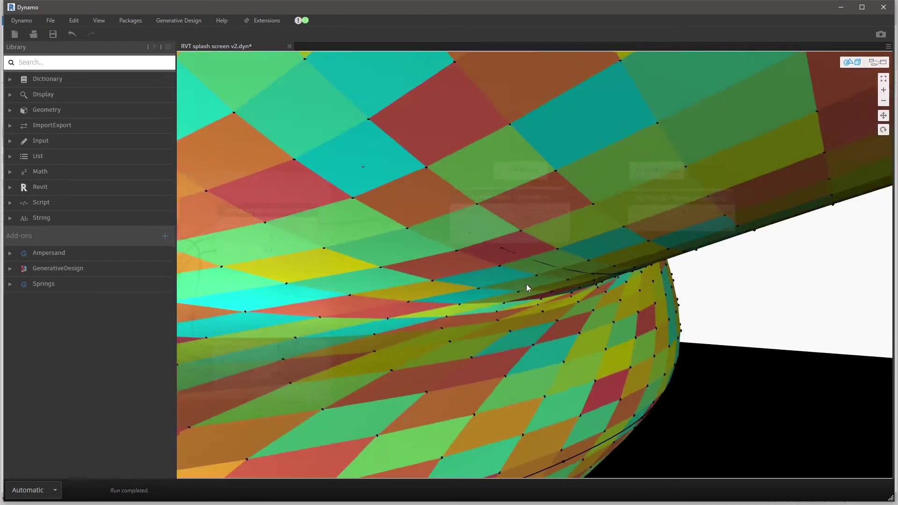
pyautogui.moveTo(526, 285); pyautogui.dragTo(566, 279, button='middle')
pyautogui.moveTo(565, 279); pyautogui.dragTo(595, 237, button='right')
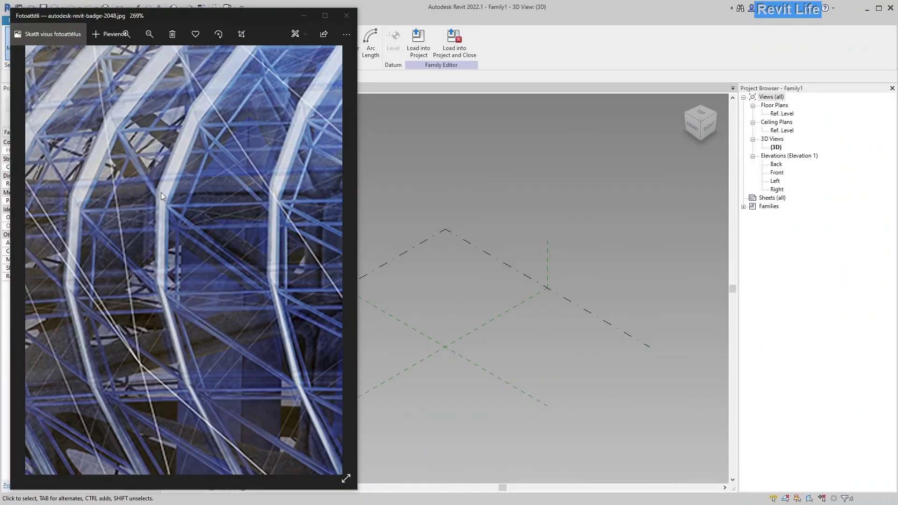
# In the Revit generic model family, connect the four adaptive points with a closed loop of model lines.
pyautogui.scroll(-4, 330, 240)
pyautogui.doubleClick(110, 287)
pyautogui.click(391, 362)
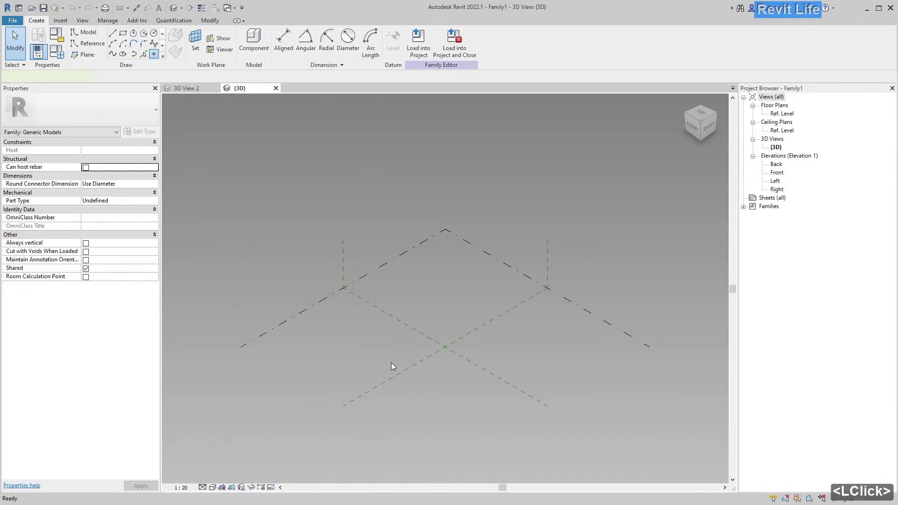
pyautogui.click(283, 336)
pyautogui.click(405, 252)
pyautogui.click(556, 362)
pyautogui.click(435, 432)
pyautogui.click(284, 336)
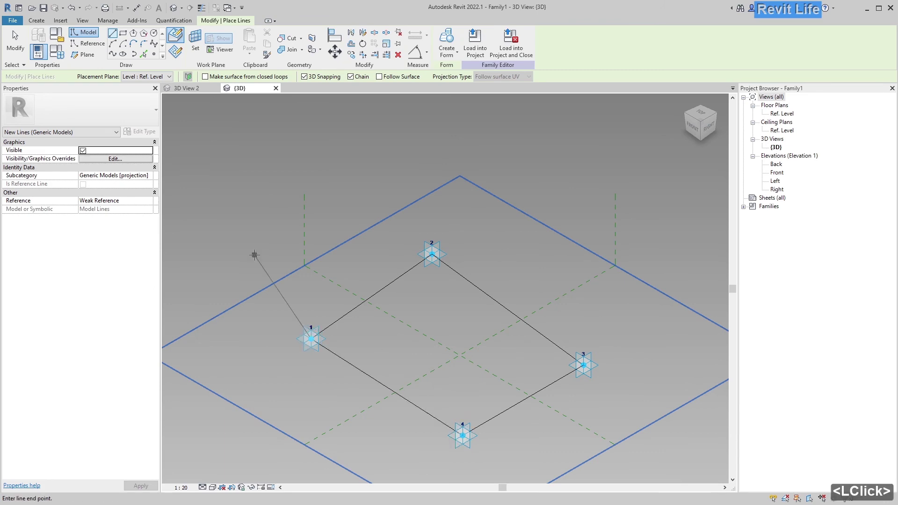
pyautogui.press('Escape')
pyautogui.press('Escape')
# Reposition the adaptive points in the 3D and Ref. Level views to form an irregular quadrilateral.
pyautogui.moveTo(533, 336); pyautogui.dragTo(498, 317)
pyautogui.moveTo(449, 429); pyautogui.dragTo(452, 362)
pyautogui.moveTo(297, 333); pyautogui.dragTo(405, 344)
pyautogui.doubleClick(781, 114)
pyautogui.scroll(9, 439, 280)
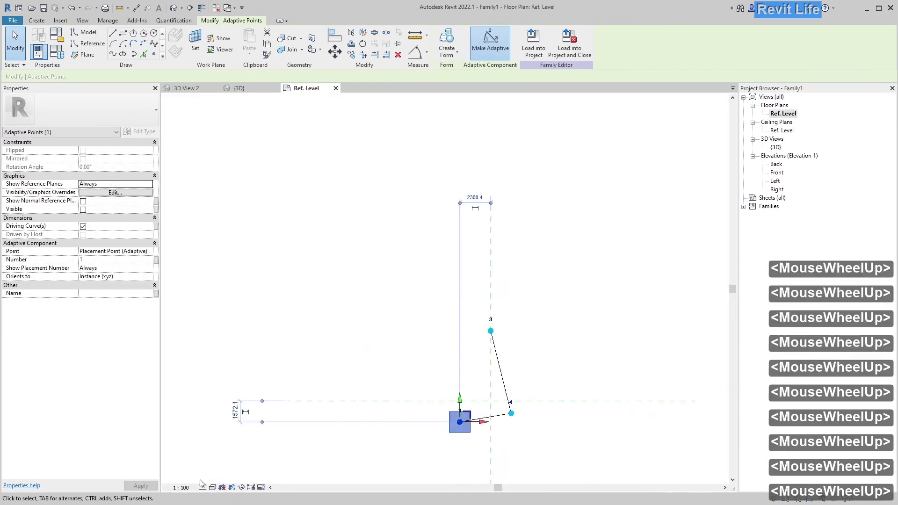
pyautogui.press('Escape')
pyautogui.click(240, 88)
pyautogui.scroll(9, 447, 365)
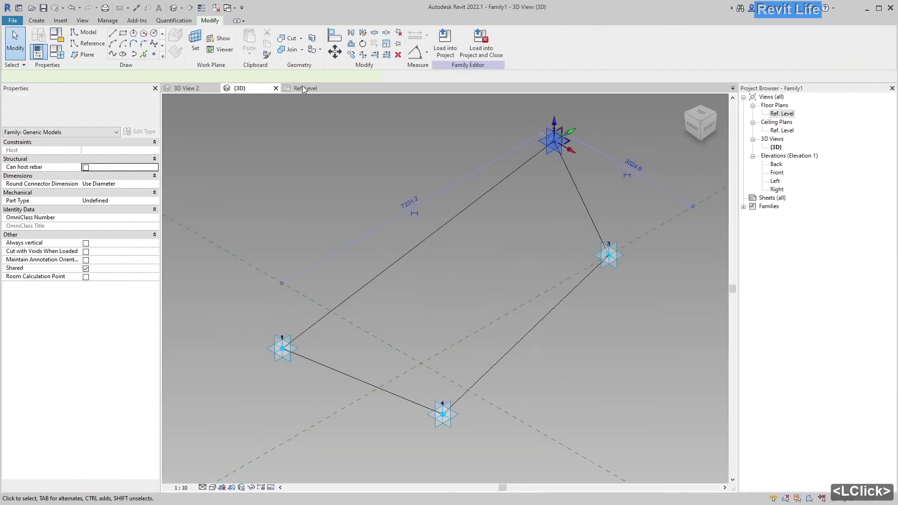
pyautogui.click(302, 88)
pyautogui.moveTo(421, 346); pyautogui.dragTo(331, 145)
pyautogui.click(240, 88)
# Draw the component's remaining model lines and set the offset of the hosted reference point to -500.
pyautogui.press('l')
pyautogui.press('i')
pyautogui.scroll(5, 518, 241)
pyautogui.click(518, 241)
pyautogui.moveTo(547, 394); pyautogui.dragTo(475, 338, button='middle')
pyautogui.click(269, 270)
pyautogui.moveTo(269, 251); pyautogui.dragTo(269, 298)
pyautogui.click(429, 184)
pyautogui.click(115, 243)
pyautogui.write('-500')
pyautogui.click(156, 242)
pyautogui.click(450, 333)
pyautogui.press('Return')
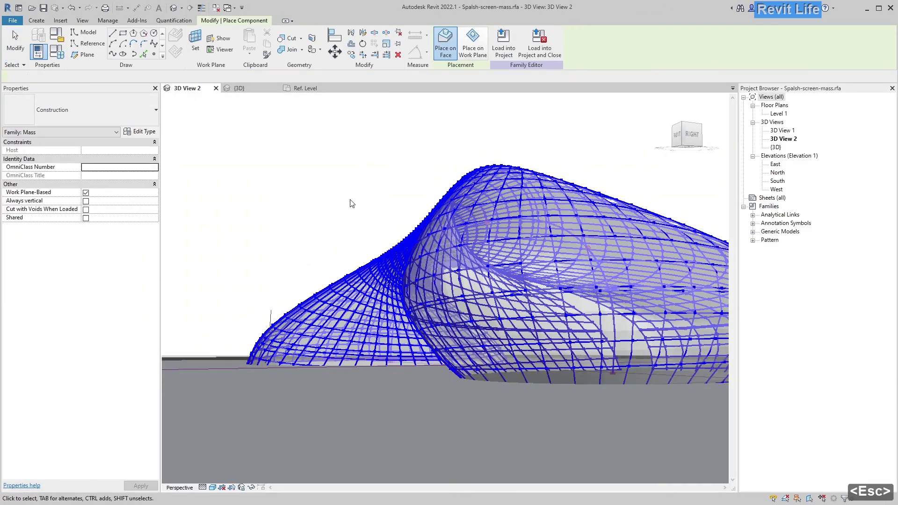
# Bring the Construction family into the mass and use it in Dynamo as the family type for AdaptiveComponent.ByPoints.
pyautogui.click(434, 155)
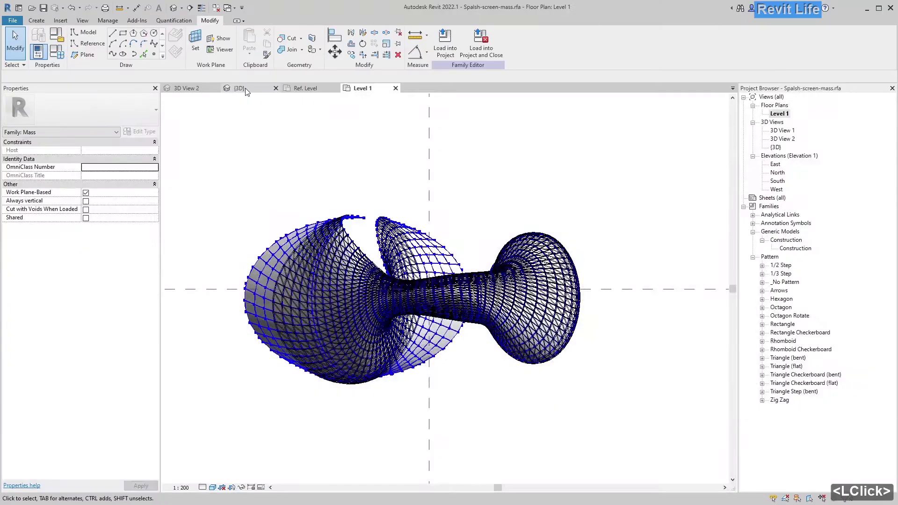
pyautogui.click(239, 88)
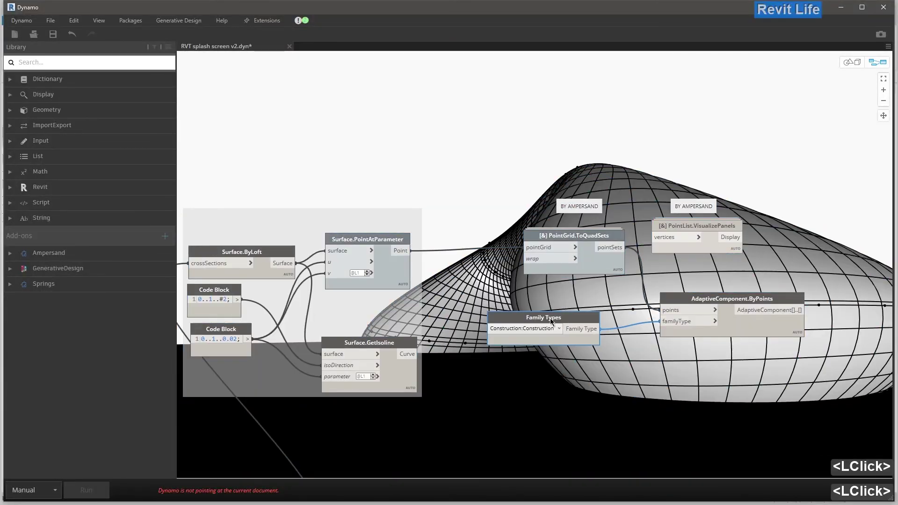
pyautogui.rightClick(392, 323)
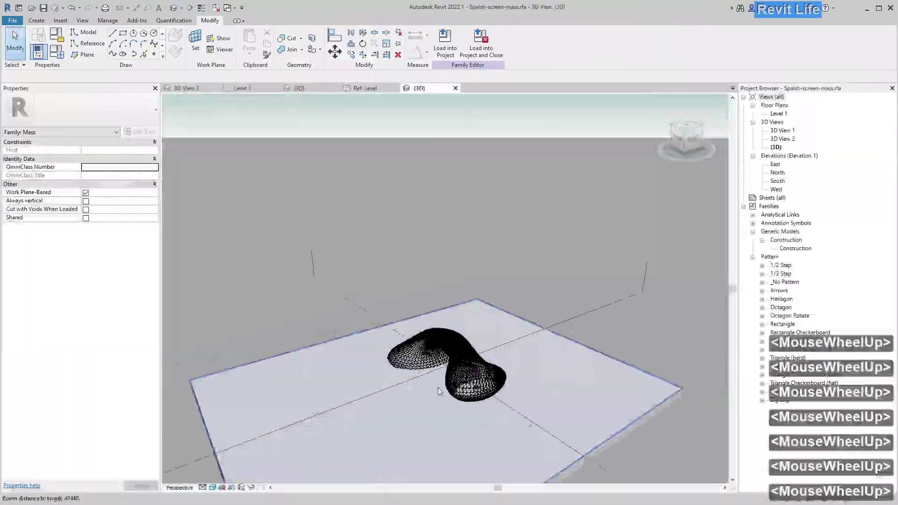
# Examine the Construction components placed on the mass in 3D, checking which way their depth points.
pyautogui.scroll(-5, 445, 281)
pyautogui.keyDown('shift'); pyautogui.moveTo(444, 281); pyautogui.dragTo(397, 267, button='middle'); pyautogui.keyUp('shift')
pyautogui.scroll(-2, 421, 272)
pyautogui.scroll(-4, 348, 263)
pyautogui.click(348, 263)
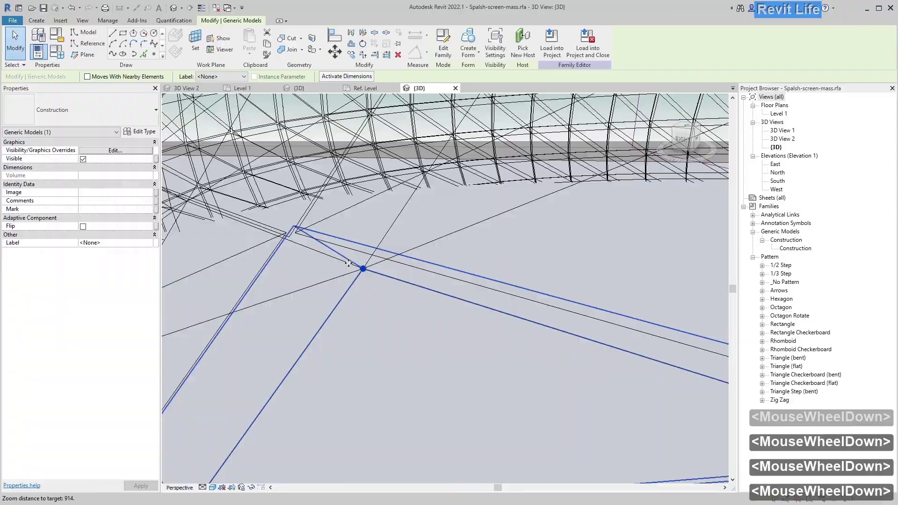
pyautogui.scroll(-8, 348, 263)
pyautogui.keyDown('shift'); pyautogui.moveTo(348, 263); pyautogui.dragTo(442, 302, button='middle'); pyautogui.keyUp('shift')
pyautogui.scroll(4, 346, 210)
pyautogui.press('Escape')
pyautogui.scroll(3, 393, 240)
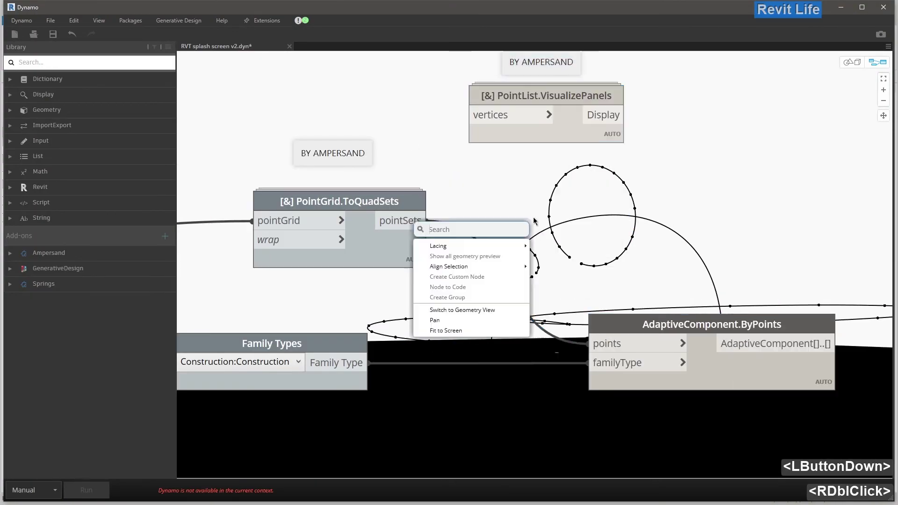
pyautogui.write('rever')
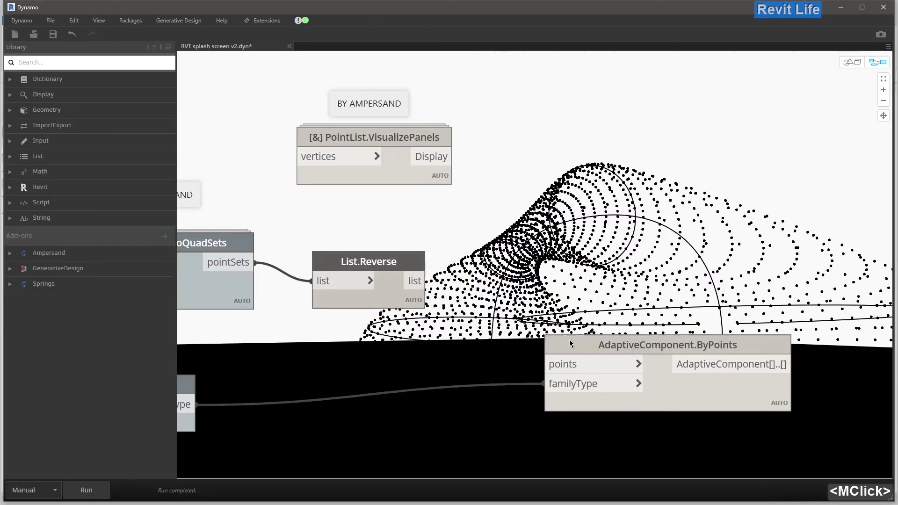
pyautogui.moveTo(669, 394); pyautogui.dragTo(660, 275, button='middle')
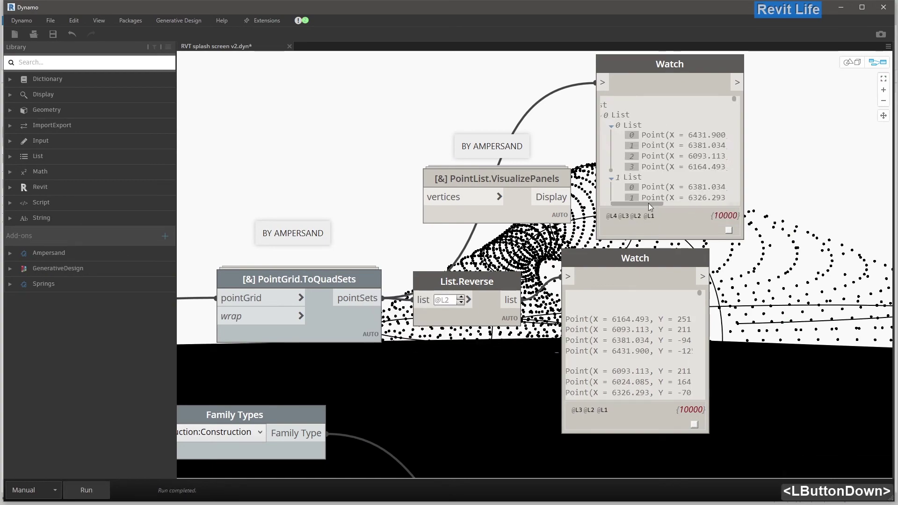
pyautogui.scroll(-5, 649, 207)
pyautogui.moveTo(468, 234); pyautogui.dragTo(241, 391, button='middle')
pyautogui.scroll(5, 241, 391)
pyautogui.click(242, 391)
pyautogui.scroll(-5, 236, 317)
pyautogui.moveTo(514, 299); pyautogui.dragTo(481, 317, button='right')
pyautogui.click(525, 313)
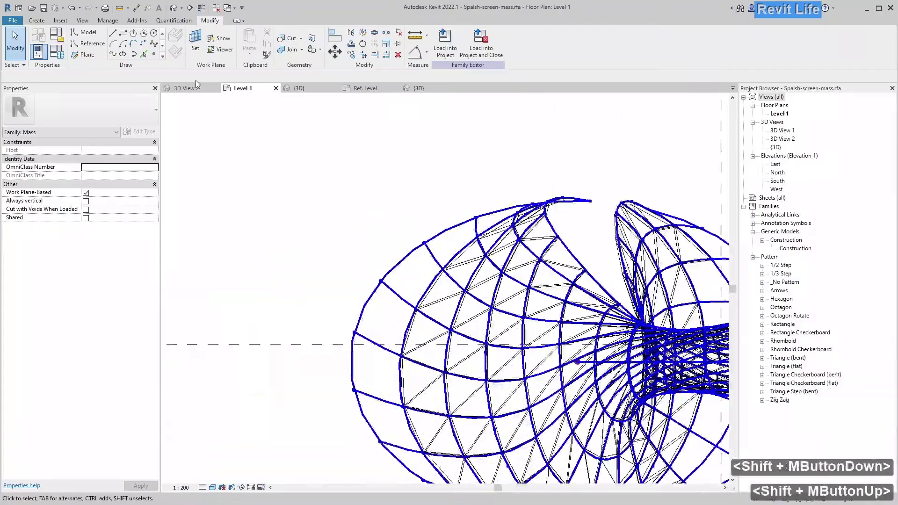
# Examine the orientation of the rebuilt Construction components in the mass family's 3D view.
pyautogui.keyDown('shift'); pyautogui.moveTo(420, 280); pyautogui.dragTo(445, 280, button='middle'); pyautogui.keyUp('shift')
pyautogui.scroll(-5, 444, 281)
pyautogui.scroll(5, 444, 280)
pyautogui.keyDown('shift'); pyautogui.moveTo(301, 349); pyautogui.dragTo(399, 299, button='middle'); pyautogui.keyUp('shift')
pyautogui.scroll(-8, 398, 300)
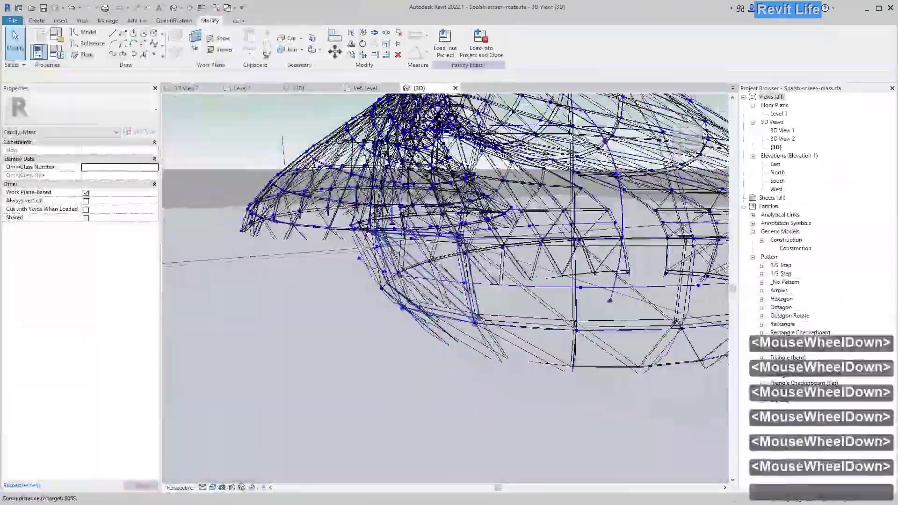
pyautogui.scroll(10, 472, 333)
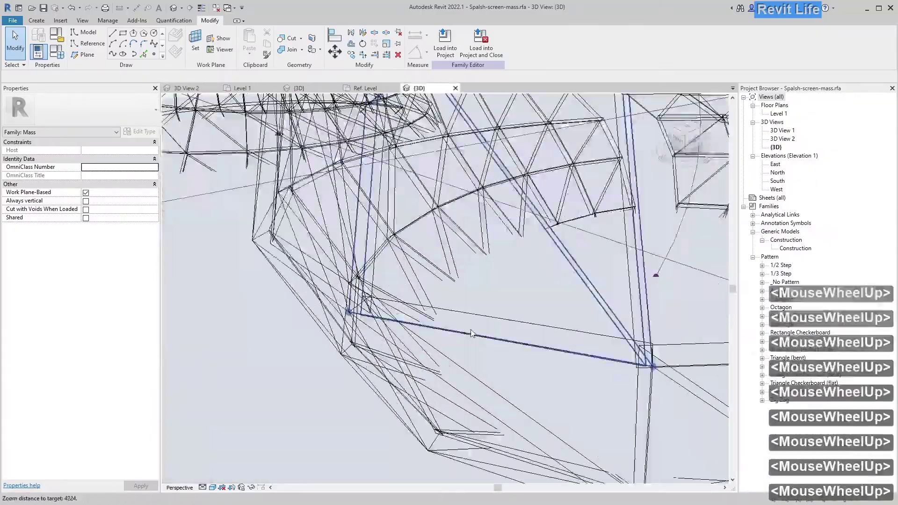
pyautogui.scroll(3, 471, 333)
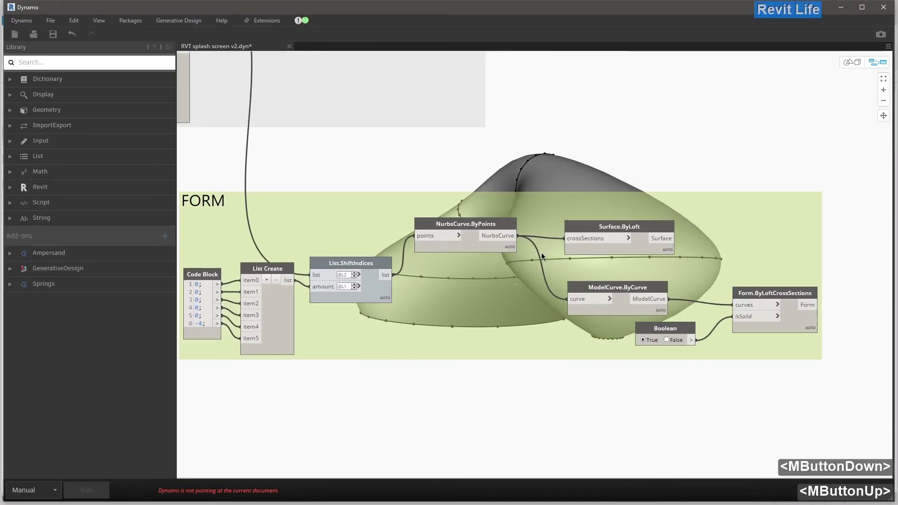
# In Dynamo, hide the Surface.ByLoft preview and generate the solid Revit form from the curves of the FORM group.
pyautogui.hotkey('ctrl', 'b')
pyautogui.hotkey('ctrl', 'b')
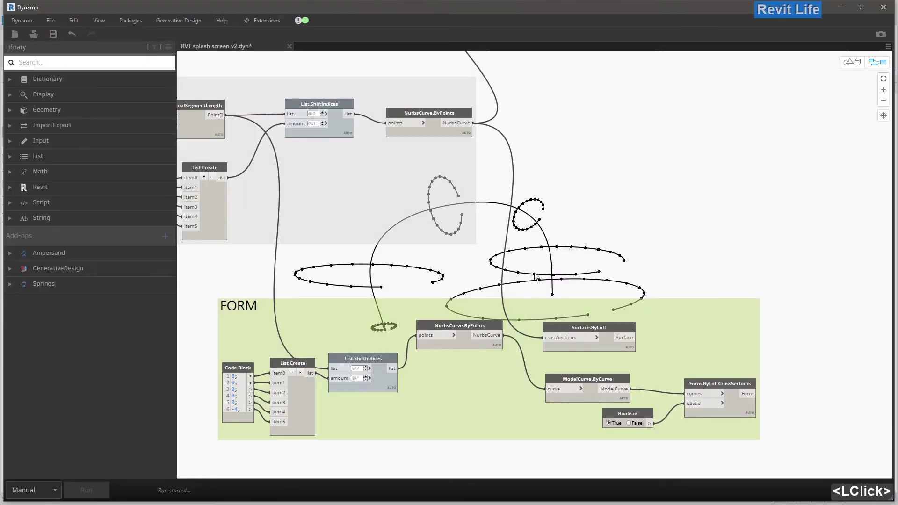
pyautogui.hotkey('ctrl', 'b')
pyautogui.moveTo(586, 303); pyautogui.dragTo(521, 371, button='right')
pyautogui.hotkey('ctrl', 'b')
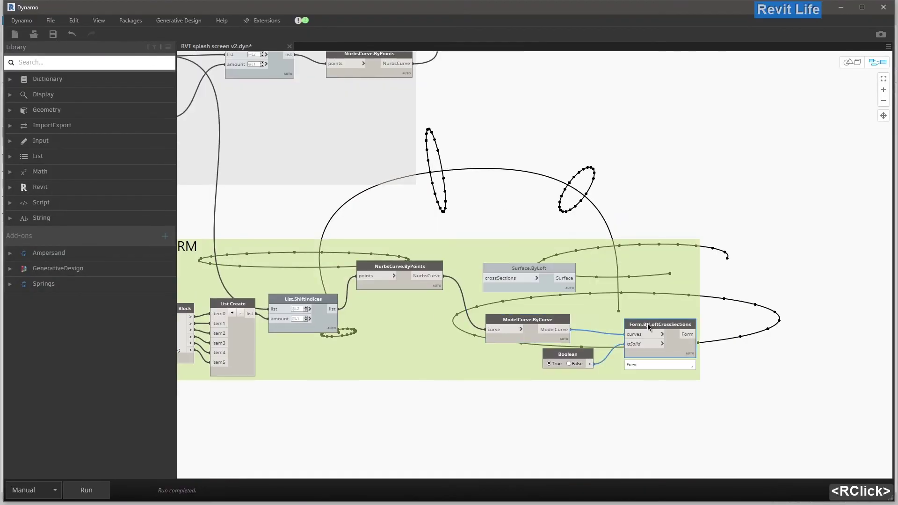
pyautogui.scroll(-3, 156, 304)
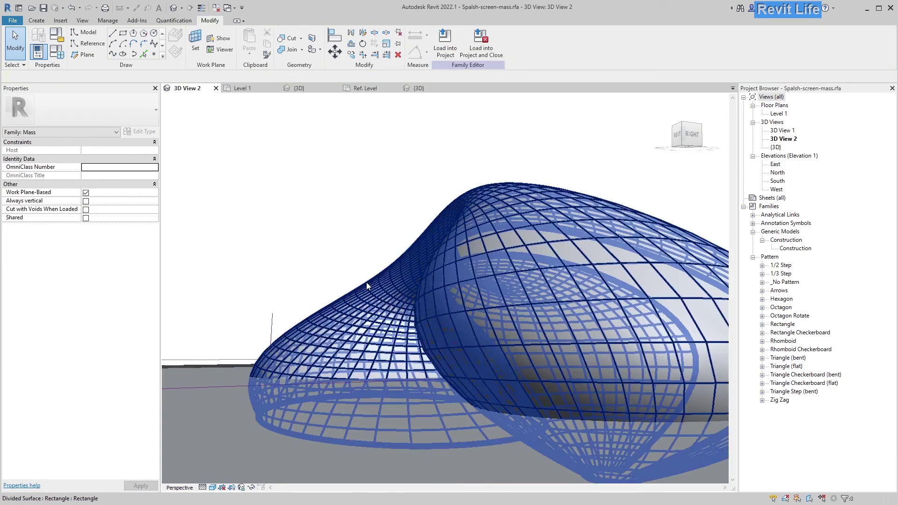
# Select the divided surface in Revit's 3D View 2 and open its U grid rotation for editing.
pyautogui.click(366, 282)
pyautogui.click(103, 201)
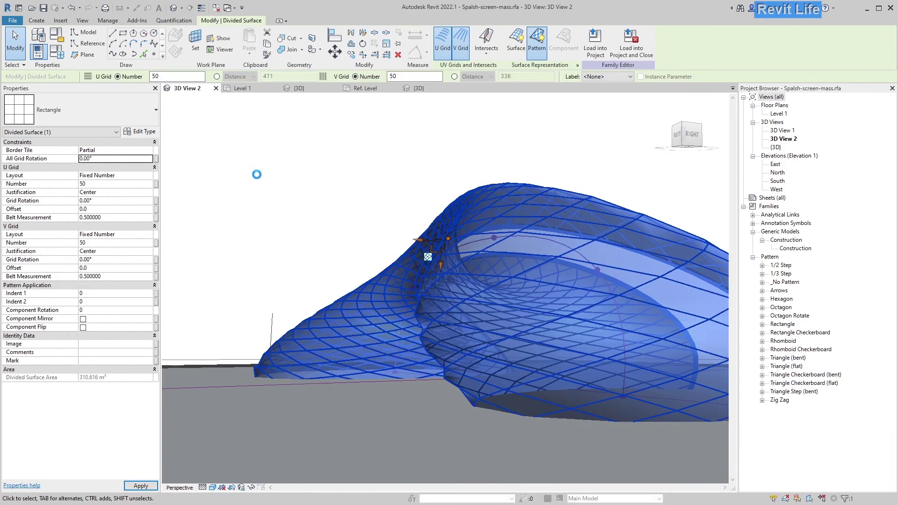
pyautogui.click(287, 205)
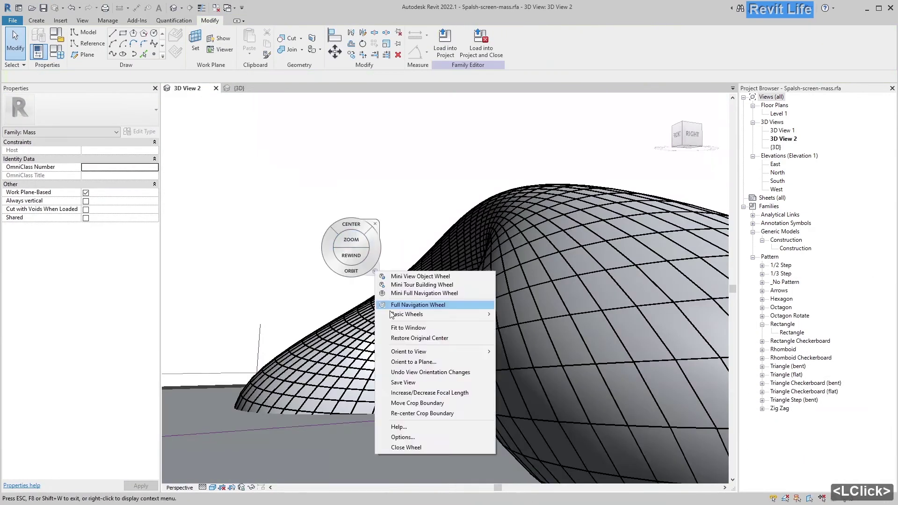
# Compare the perspective view of the divided mass with the building's panels in the splash image.
pyautogui.click(431, 186)
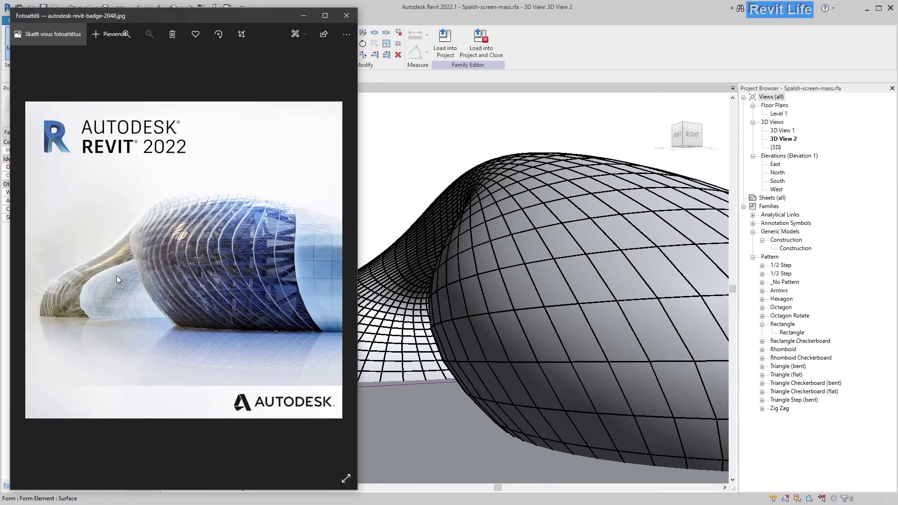
pyautogui.doubleClick(144, 237)
pyautogui.scroll(-2, 242, 168)
pyautogui.scroll(3, 203, 191)
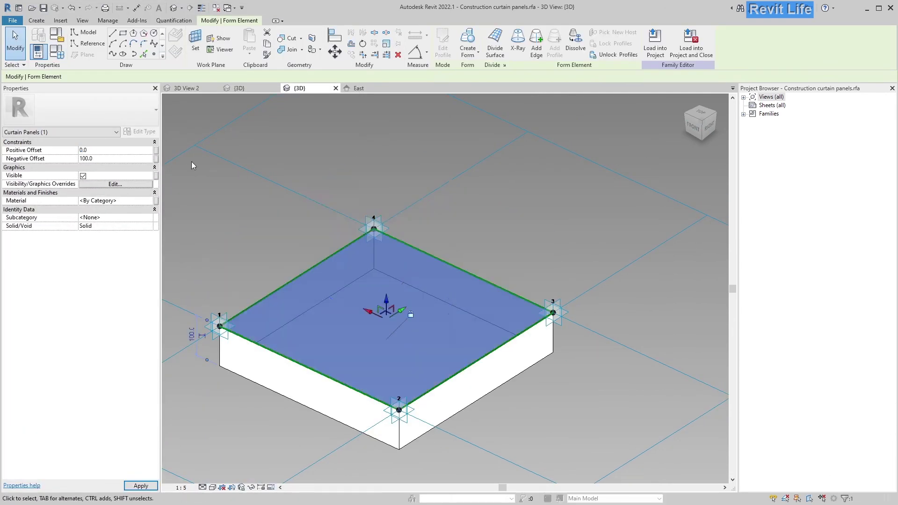
# Link the negative offset of the curtain panel's solid form to a family parameter.
pyautogui.click(122, 152)
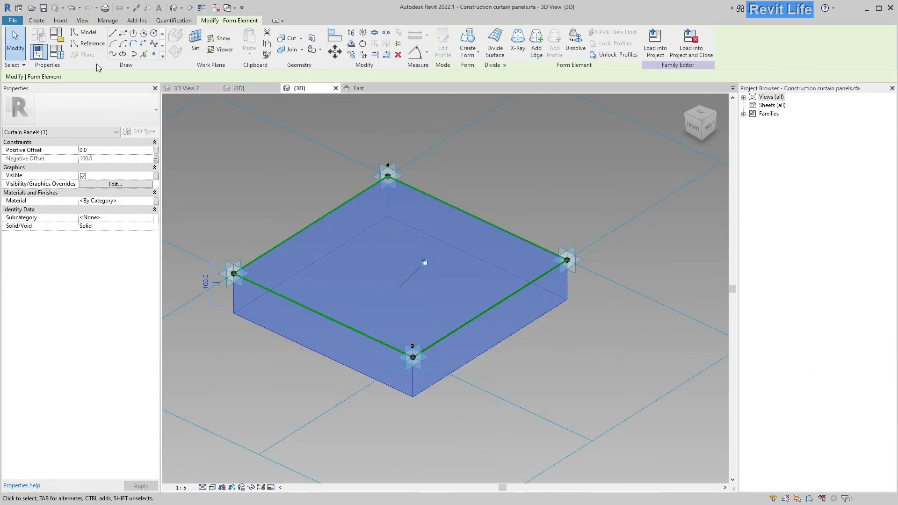
pyautogui.press('Escape')
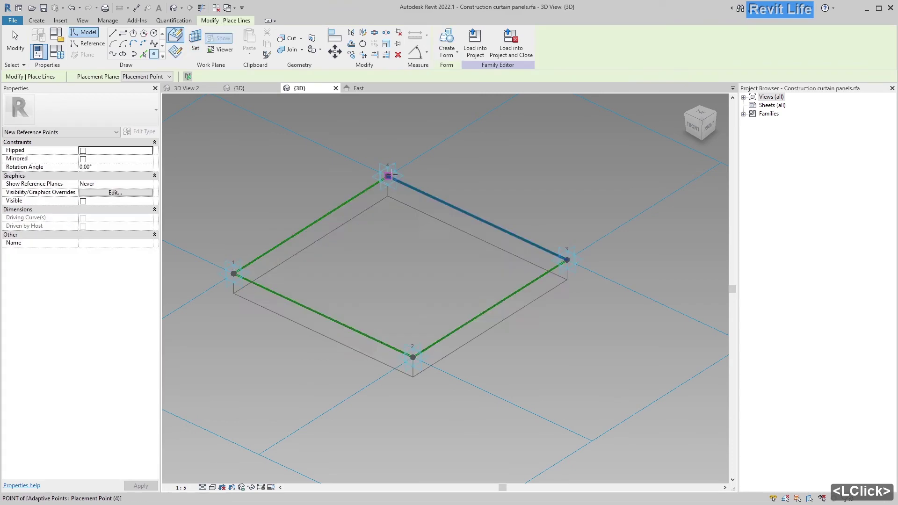
# Host reference points on the panel's adaptive points, linking their offset to a new type parameter named constr depth, and join the offset points with lines.
pyautogui.press('Tab')
pyautogui.click(314, 266)
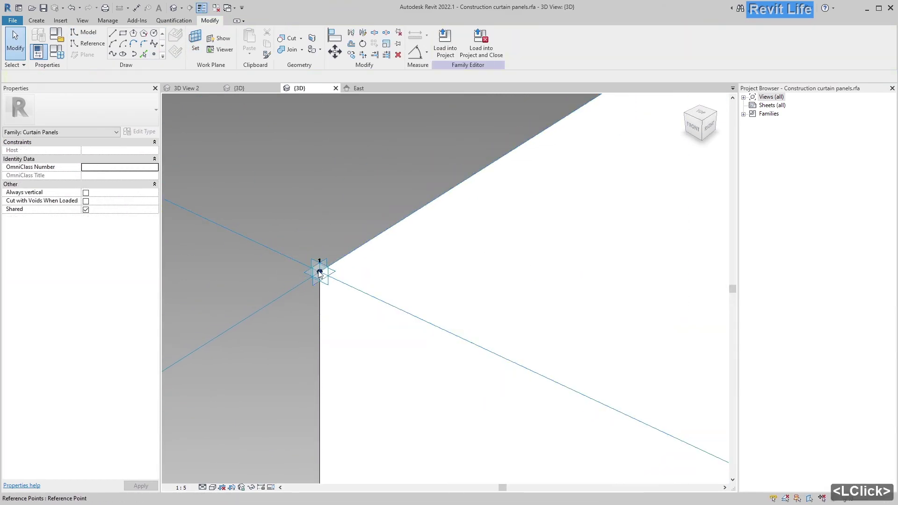
pyautogui.scroll(-10, 319, 272)
pyautogui.click(161, 78)
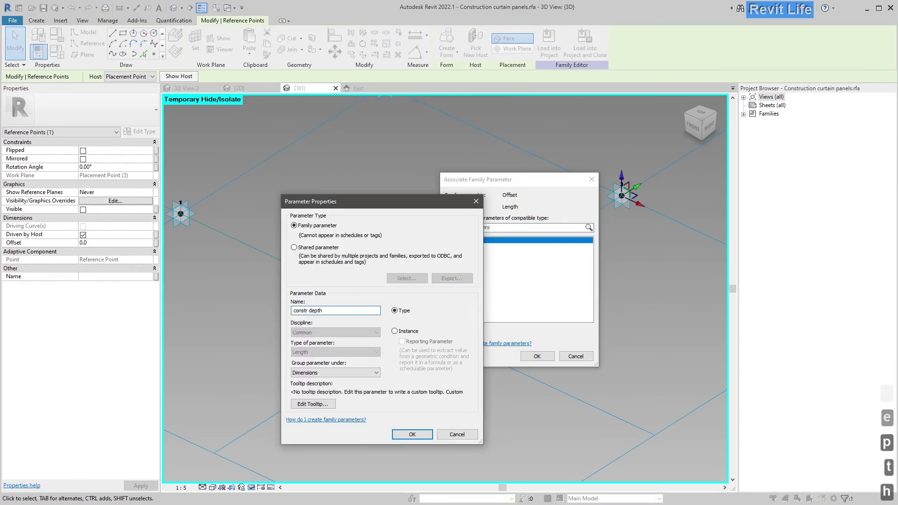
pyautogui.click(493, 224)
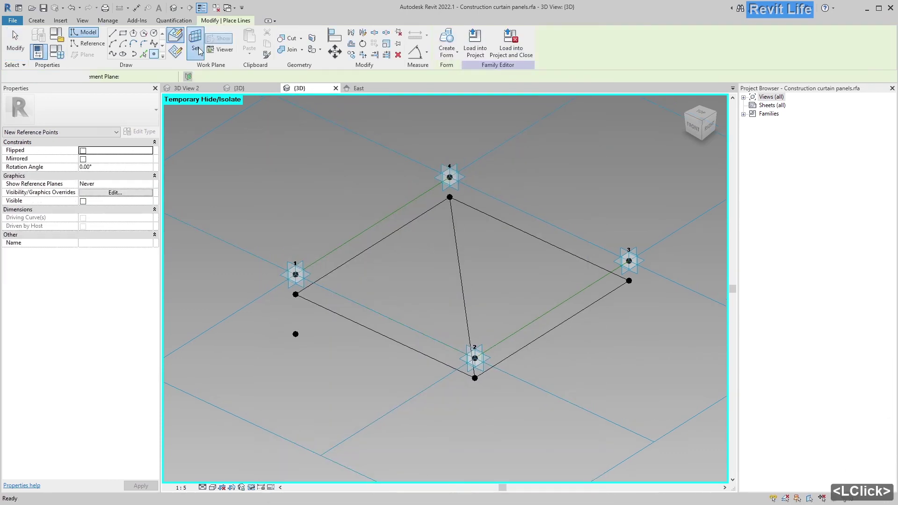
pyautogui.press('Delete')
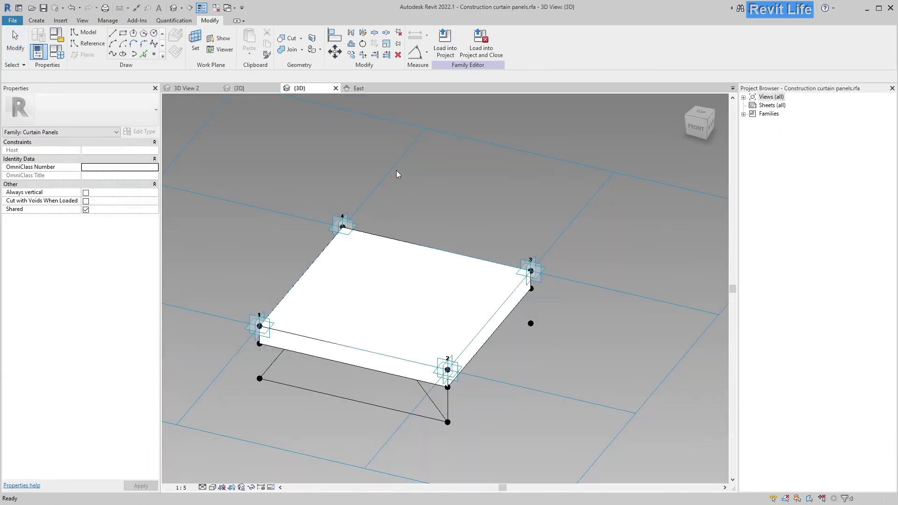
# Load the Construction curtain panels family into the mass and inspect the divided surface in the 3D view.
pyautogui.click(262, 87)
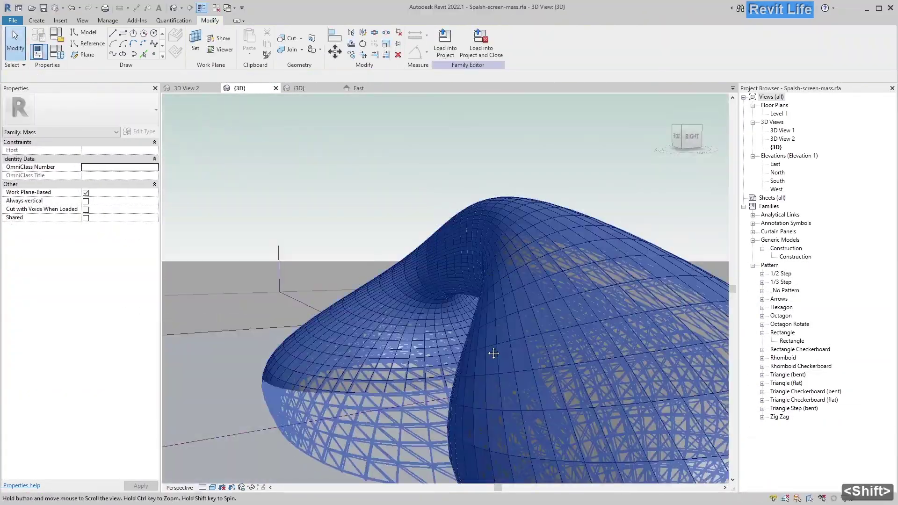
pyautogui.keyDown('shift'); pyautogui.moveTo(491, 357); pyautogui.dragTo(405, 218, button='middle'); pyautogui.keyUp('shift')
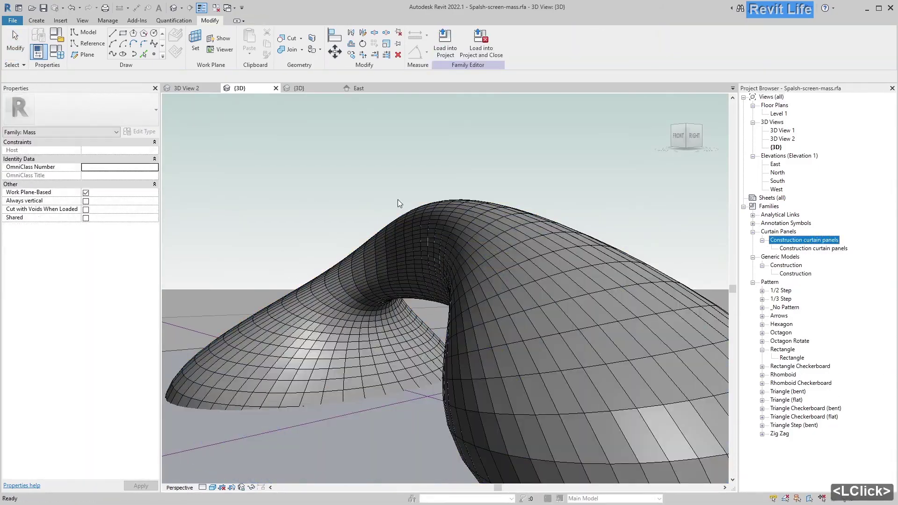
pyautogui.click(517, 412)
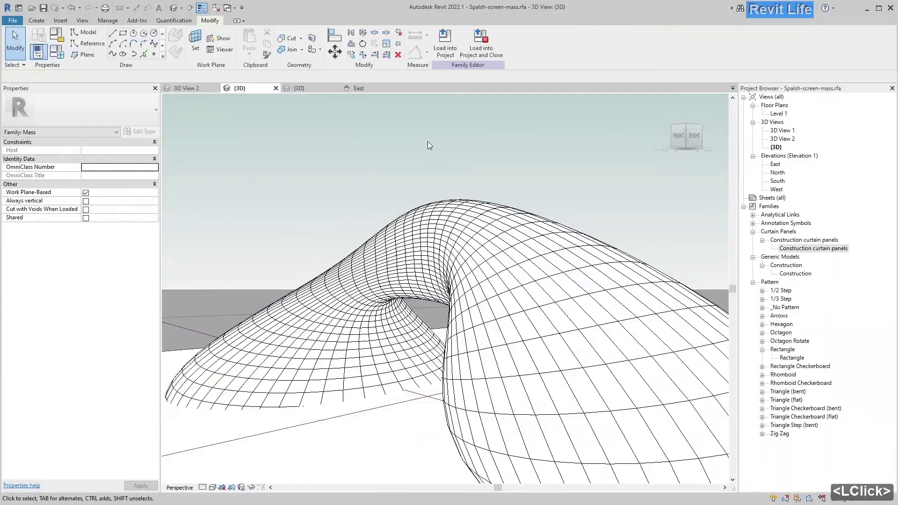
pyautogui.keyDown('shift'); pyautogui.moveTo(427, 141); pyautogui.dragTo(392, 215, button='middle'); pyautogui.keyUp('shift')
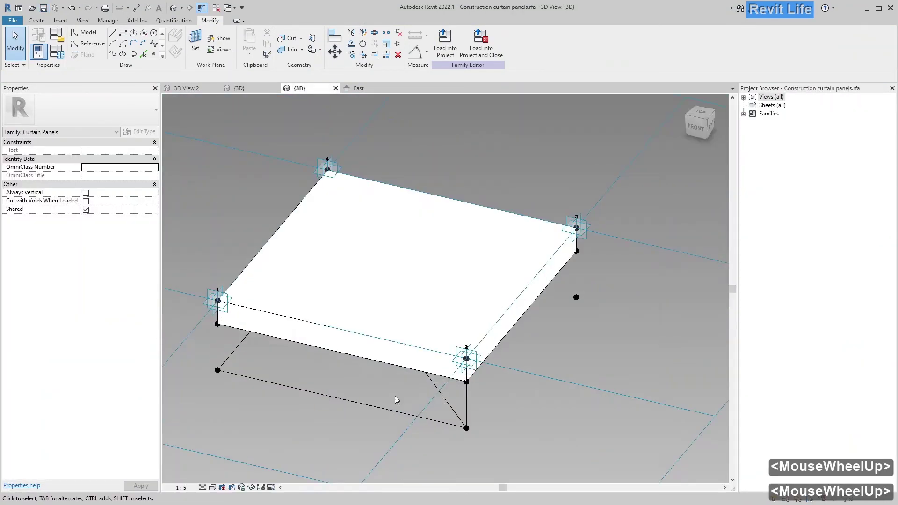
# Draw a circular profile on the lower triangle's front line and create a solid tube along the triangle's lines.
pyautogui.scroll(3, 394, 396)
pyautogui.click(85, 31)
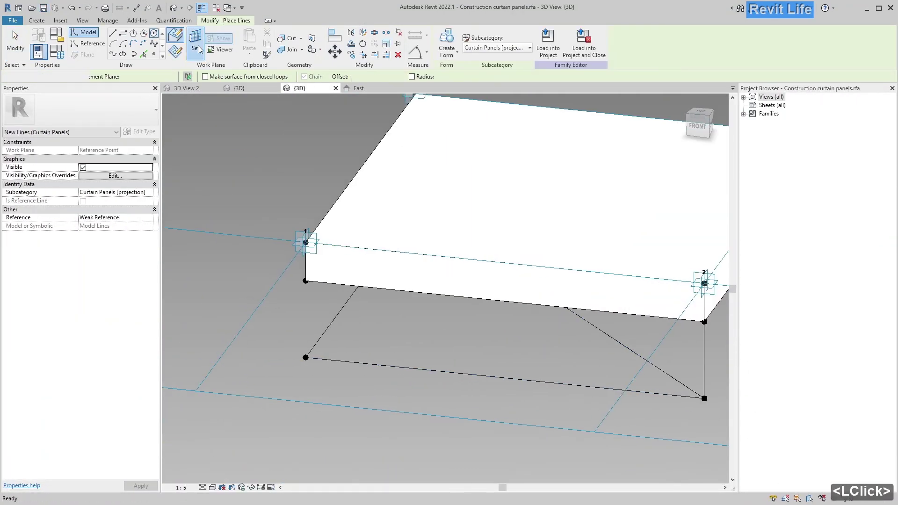
pyautogui.click(251, 364)
pyautogui.press('Delete')
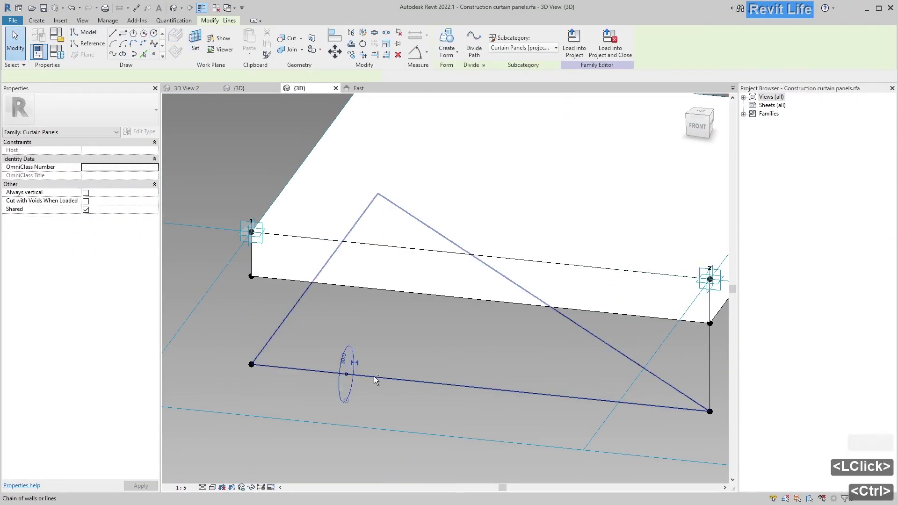
pyautogui.keyDown('shift'); pyautogui.moveTo(376, 380); pyautogui.dragTo(410, 335, button='middle'); pyautogui.keyUp('shift')
pyautogui.click(450, 352)
# Link the tube profiles' radii to a family parameter named Constr radii with a value of 10.
pyautogui.scroll(-3, 451, 352)
pyautogui.scroll(2, 340, 356)
pyautogui.write('radii')
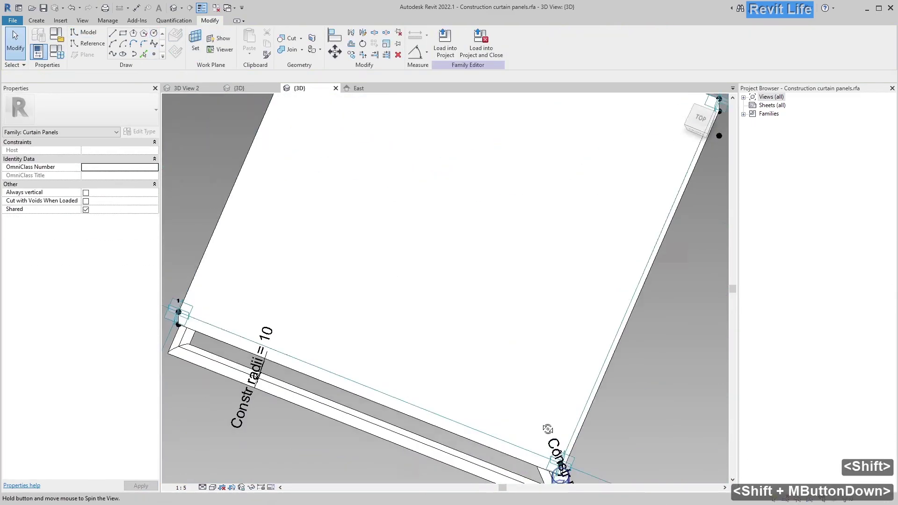
pyautogui.keyDown('shift'); pyautogui.moveTo(468, 280); pyautogui.dragTo(451, 309, button='middle'); pyautogui.keyUp('shift')
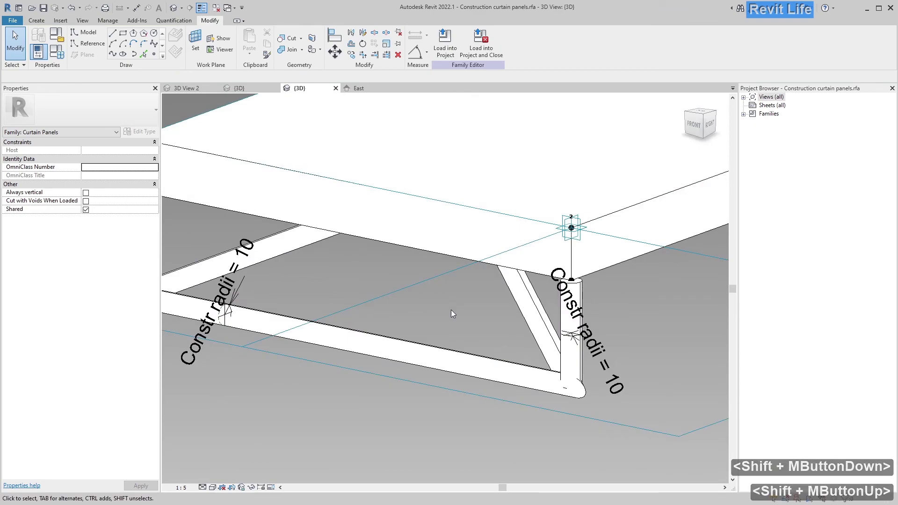
pyautogui.click(450, 309)
pyautogui.scroll(-2, 335, 330)
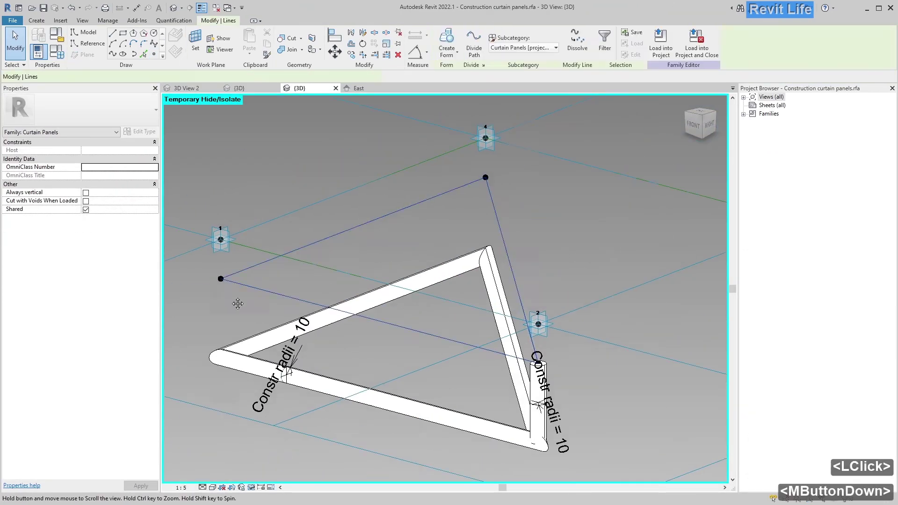
# Build a matching tube along the upper triangle's lines in the panel family and review the clad surface in the mass.
pyautogui.scroll(3, 381, 321)
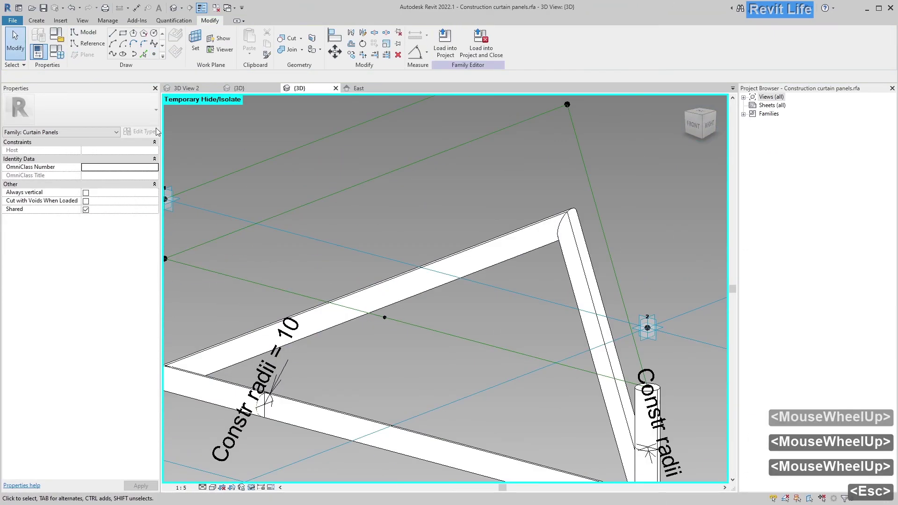
pyautogui.scroll(3, 415, 248)
pyautogui.click(415, 247)
pyautogui.click(453, 110)
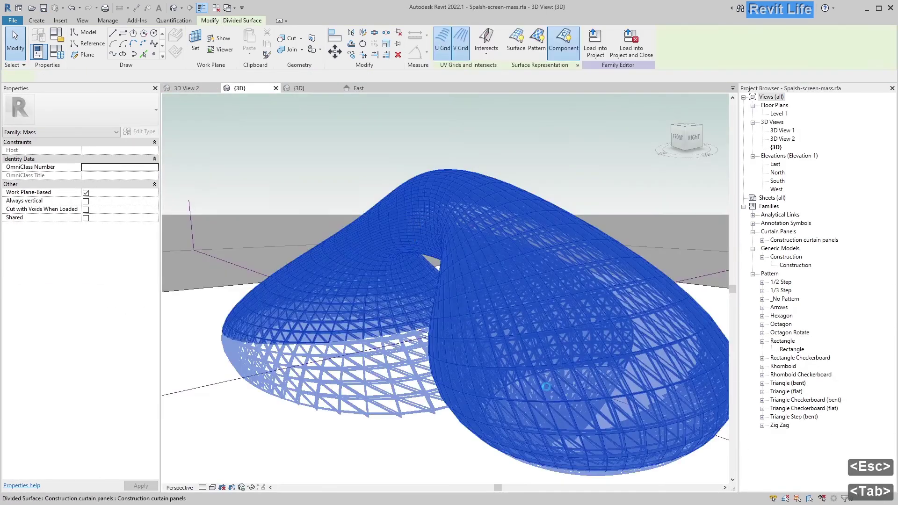
pyautogui.press('Escape')
pyautogui.keyDown('shift'); pyautogui.moveTo(463, 201); pyautogui.dragTo(488, 186, button='middle'); pyautogui.keyUp('shift')
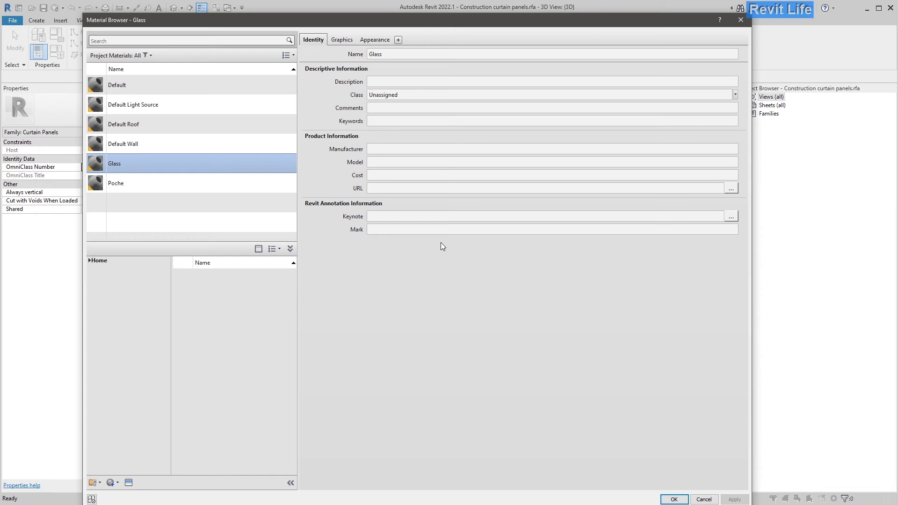
# Choose the Glass material in the panel family and isolate one curtain panel in the mass's 3D view for inspection.
pyautogui.click(469, 310)
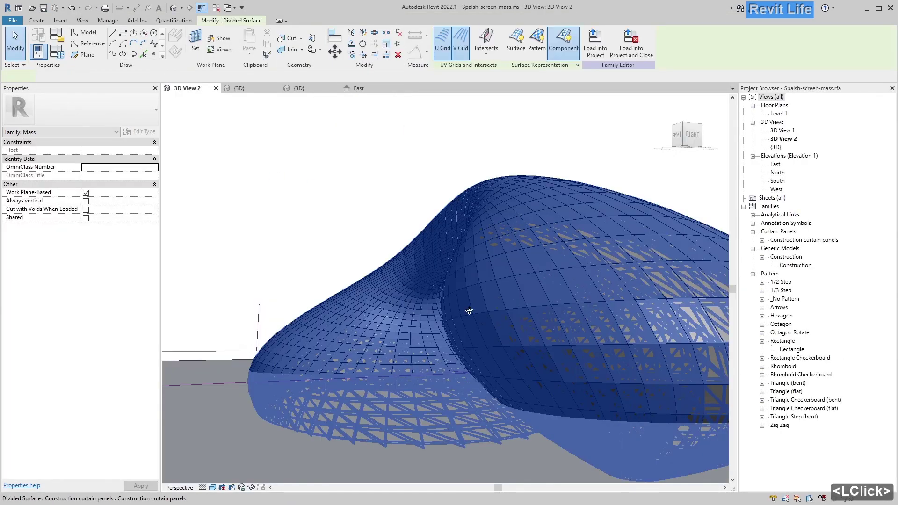
pyautogui.press('Escape')
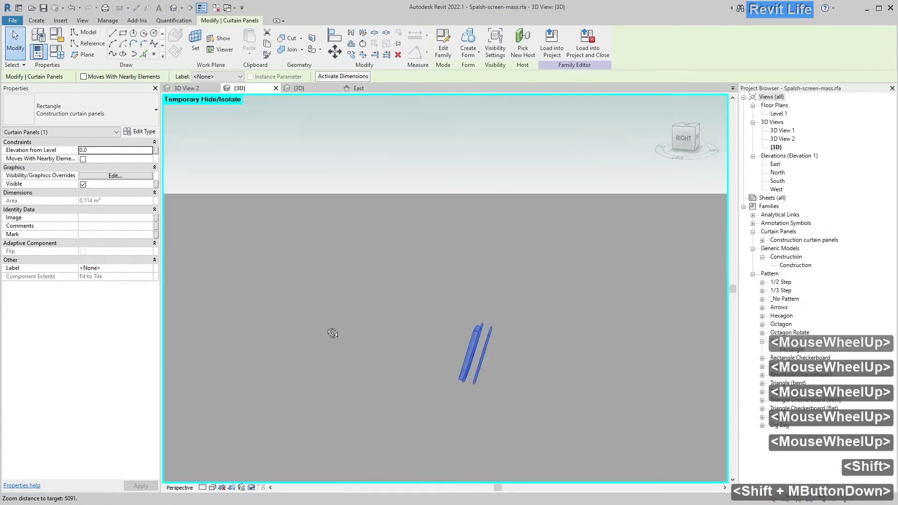
pyautogui.scroll(4, 455, 347)
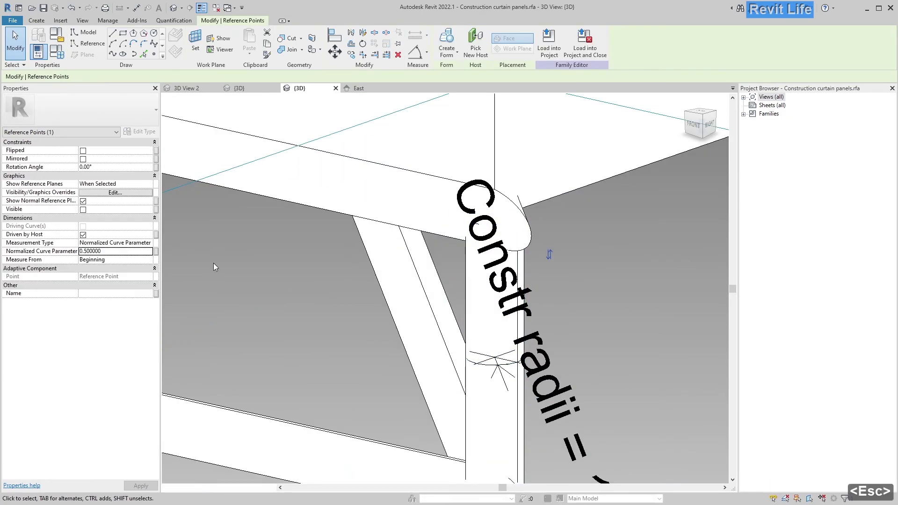
# Set the panel family's Metal material parameter to the Metal material.
pyautogui.click(106, 160)
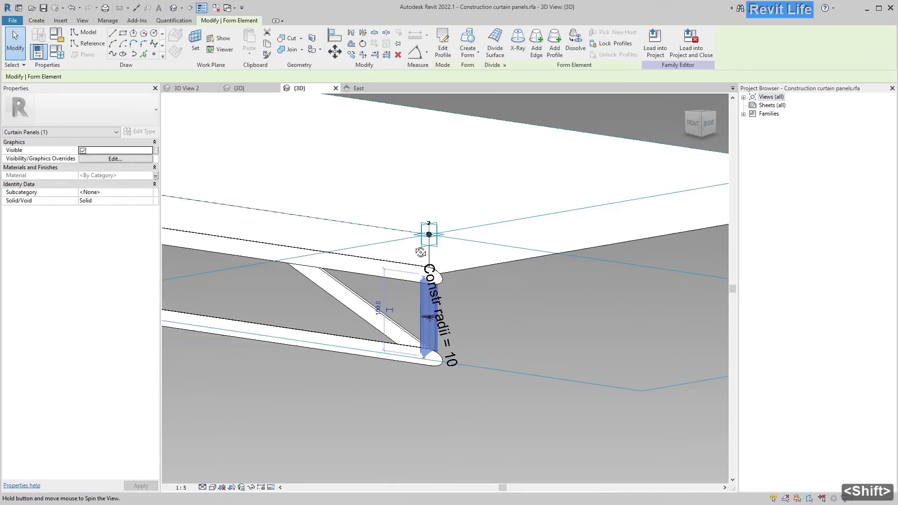
pyautogui.scroll(2, 374, 312)
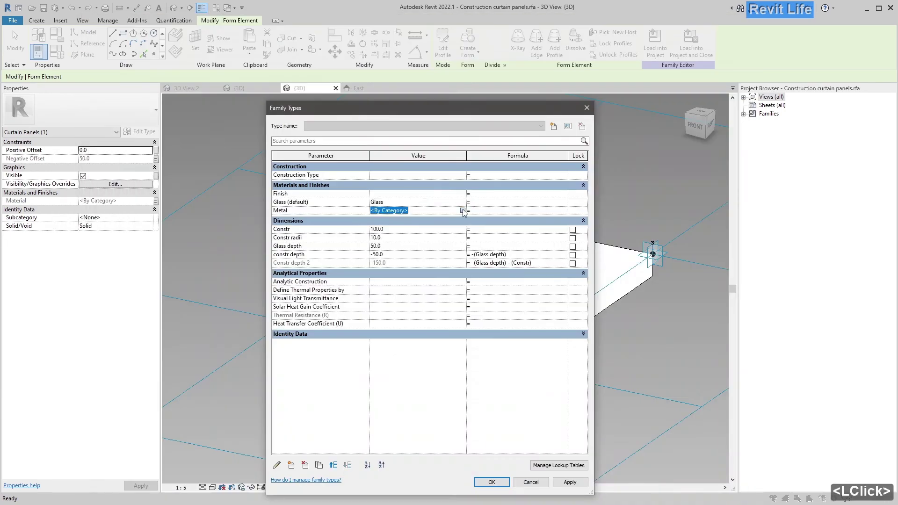
pyautogui.click(155, 126)
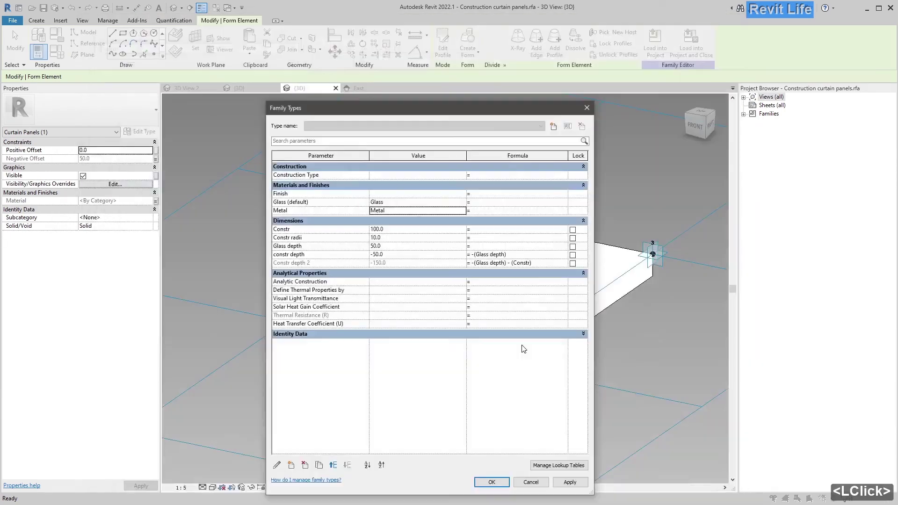
pyautogui.scroll(7, 457, 314)
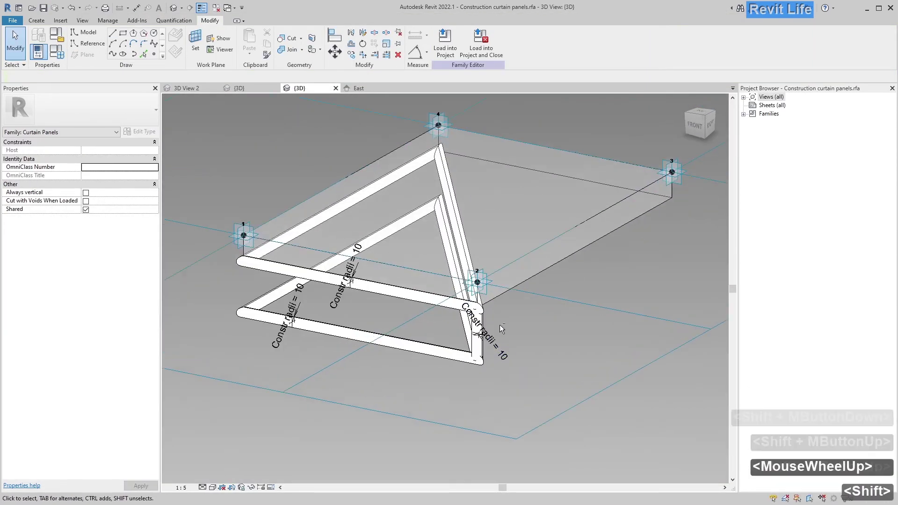
# Connect the upper and lower frame points at adaptive point 1 with a reference line for a vertical Constr radii tube.
pyautogui.keyDown('shift'); pyautogui.moveTo(499, 324); pyautogui.dragTo(490, 304, button='middle'); pyautogui.keyUp('shift')
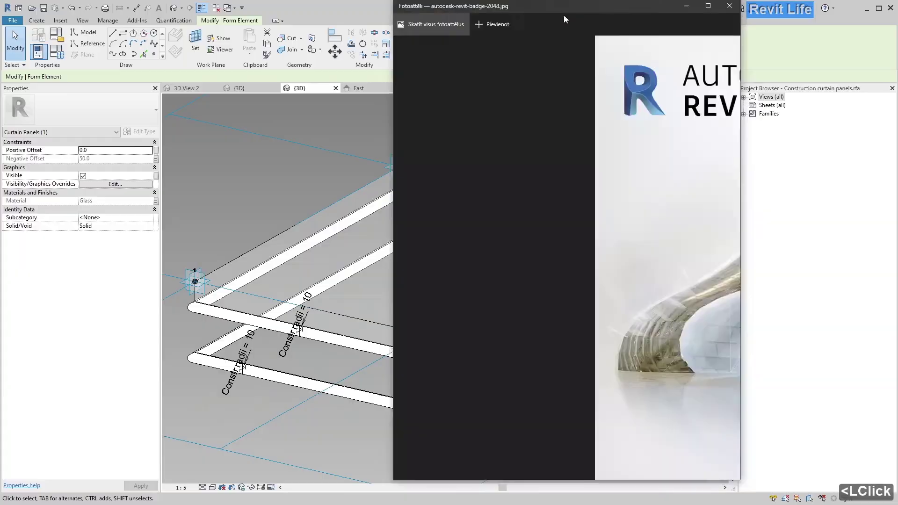
pyautogui.scroll(-4, 362, 253)
pyautogui.scroll(3, 362, 253)
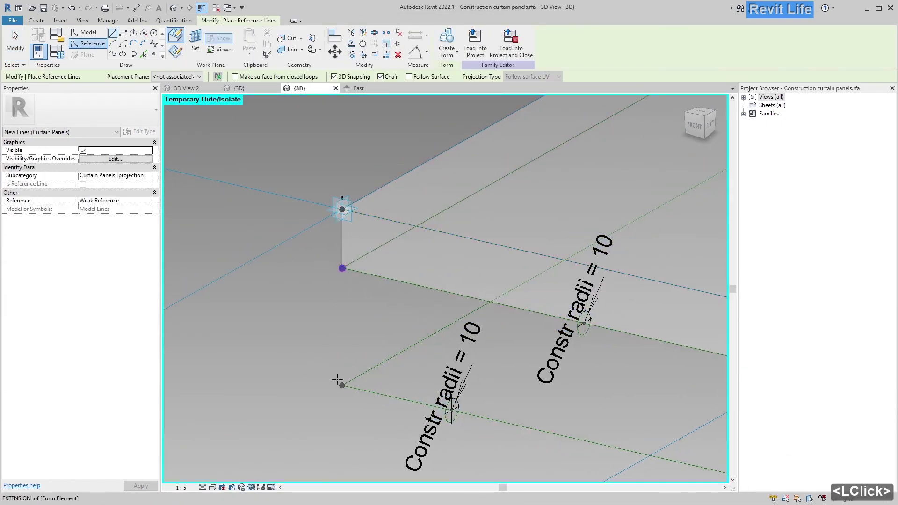
pyautogui.scroll(4, 343, 345)
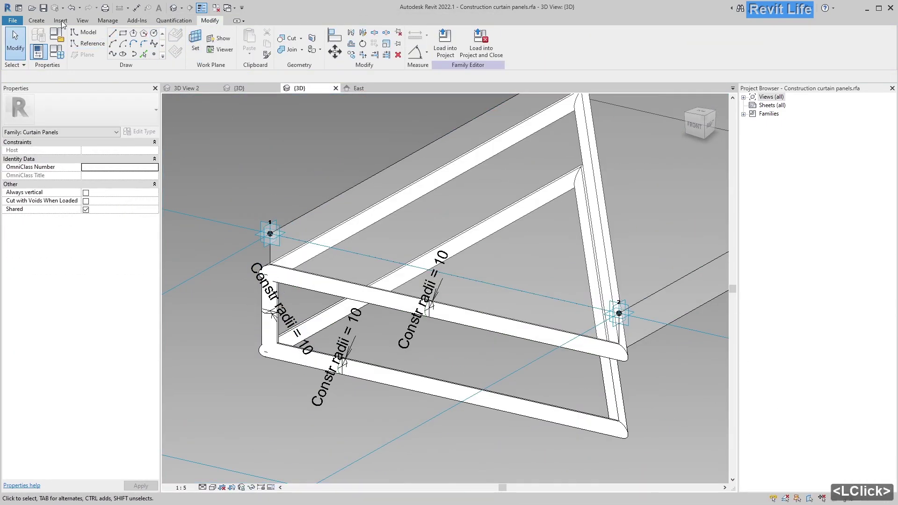
# Load the updated panel into the mass and compare an isolated panel with the structure in the splash image.
pyautogui.scroll(-3, 277, 206)
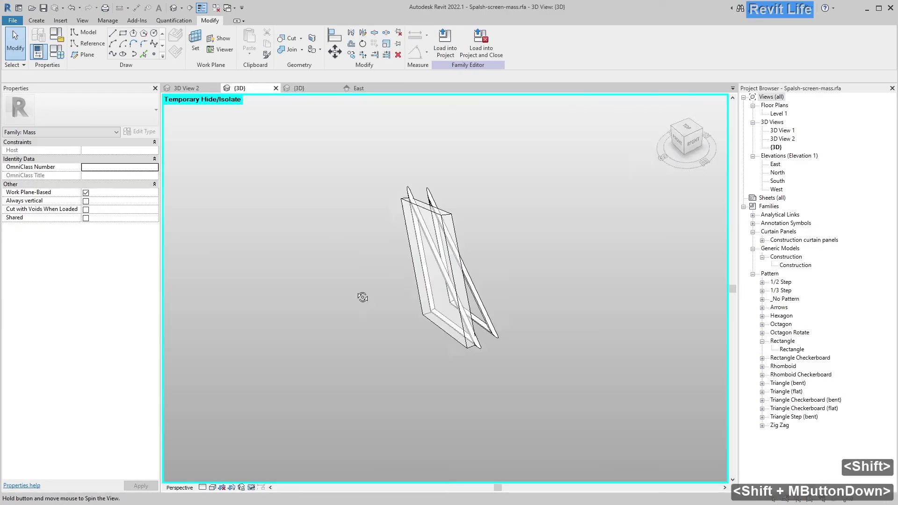
pyautogui.scroll(3, 360, 297)
pyautogui.keyDown('shift'); pyautogui.moveTo(360, 296); pyautogui.dragTo(384, 431, button='middle'); pyautogui.keyUp('shift')
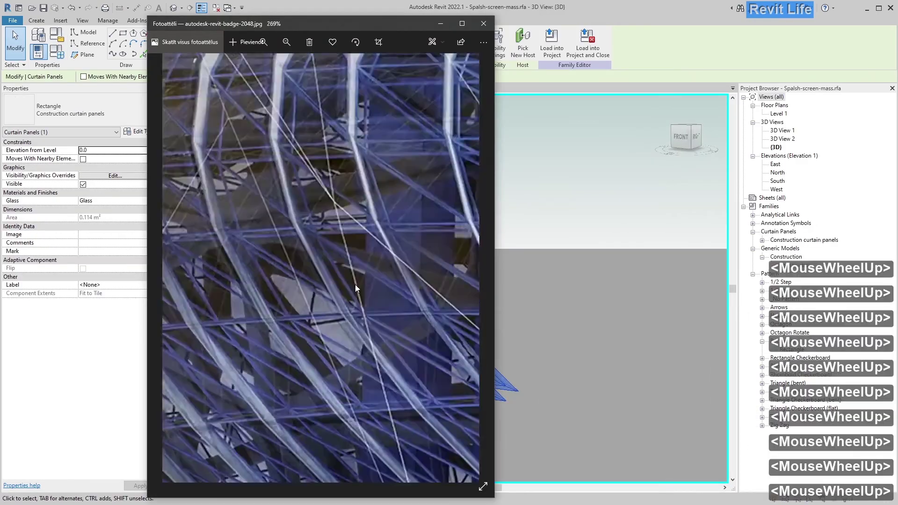
pyautogui.scroll(-1, 355, 284)
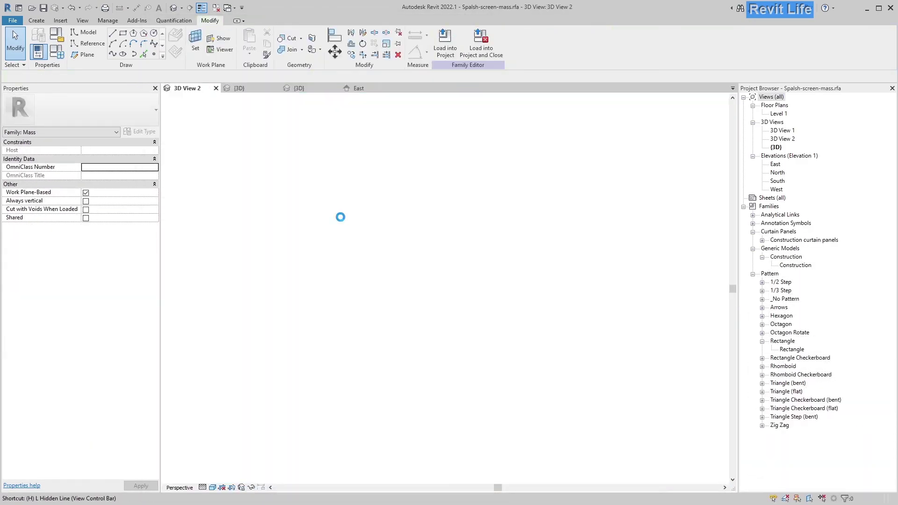
# Select a curtain panel on the mass in 3D View 2 and open its Glass material value for editing.
pyautogui.keyDown('shift'); pyautogui.moveTo(400, 280); pyautogui.dragTo(330, 184, button='middle'); pyautogui.keyUp('shift')
pyautogui.scroll(3, 514, 280)
pyautogui.click(623, 334)
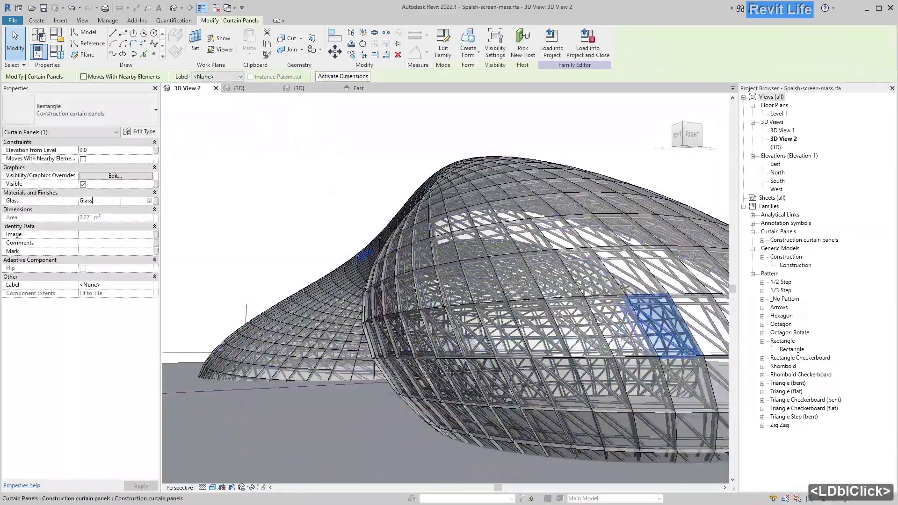
pyautogui.click(305, 188)
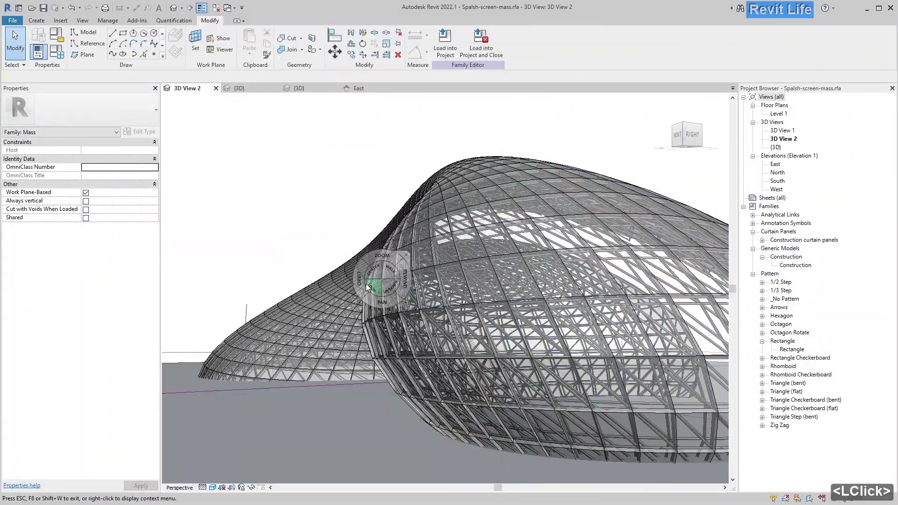
# Reframe the perspective of 3D View 2 with the steering wheel and save the mass family.
pyautogui.moveTo(368, 286); pyautogui.dragTo(367, 267)
pyautogui.press('Escape')
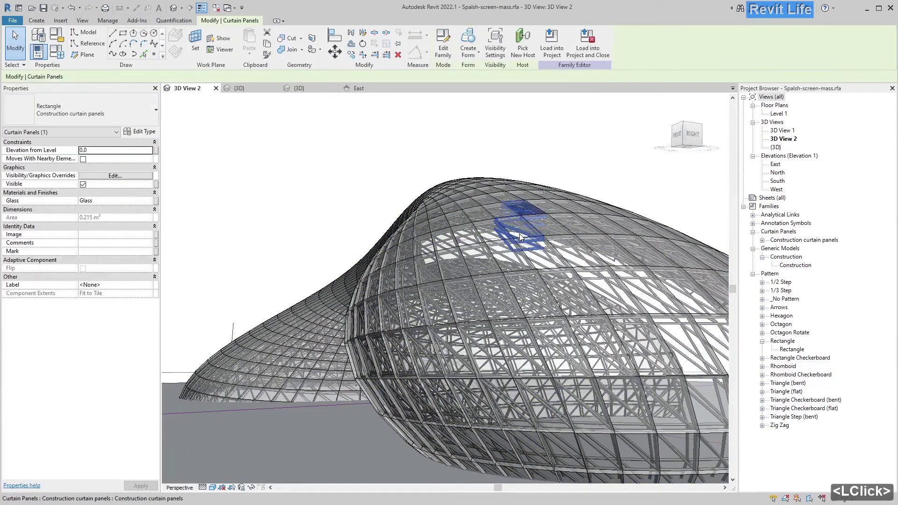
pyautogui.click(586, 168)
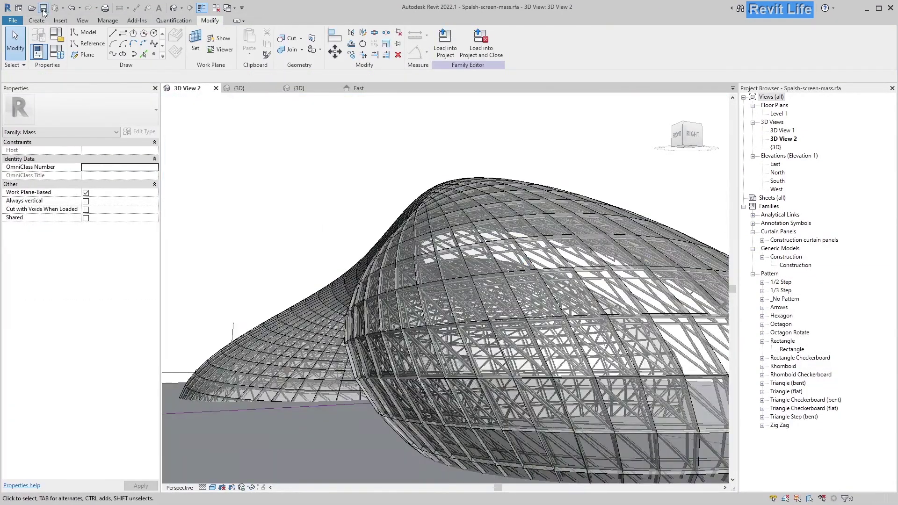
pyautogui.click(387, 262)
pyautogui.press('Escape')
# Pan the perspective of 3D View 2 with the steering wheel and switch the divided surface to the plain Rectangle pattern.
pyautogui.hotkey('shift', 'w')
pyautogui.moveTo(303, 205); pyautogui.dragTo(313, 137)
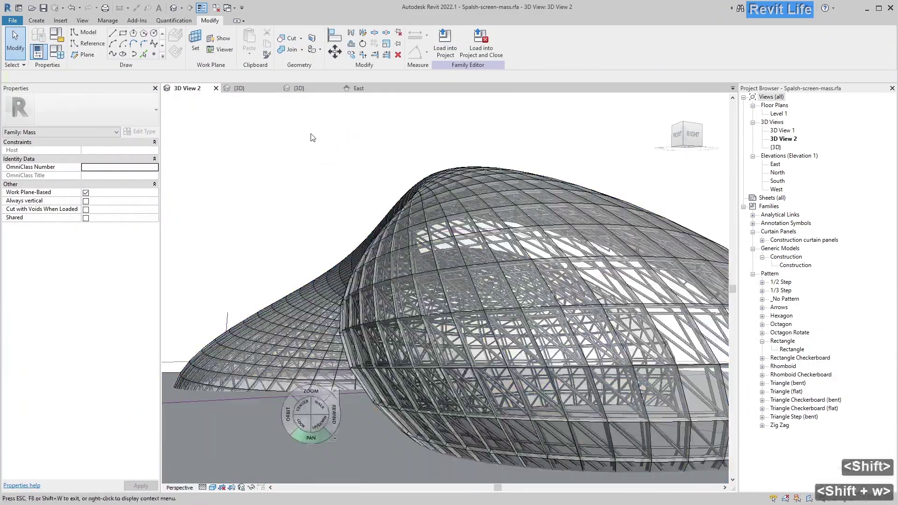
pyautogui.click(173, 116)
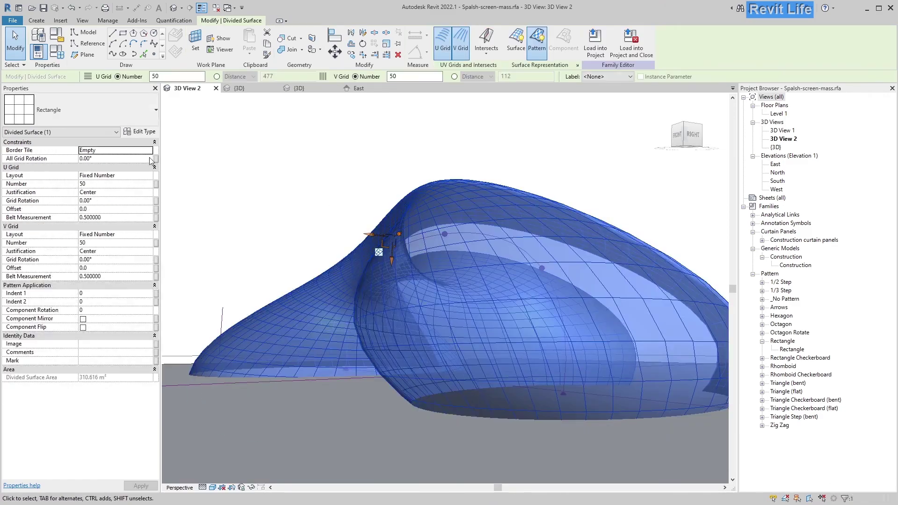
# Inspect the divided surface and the ground form of the mass in 3D View 2.
pyautogui.click(341, 234)
pyautogui.click(301, 388)
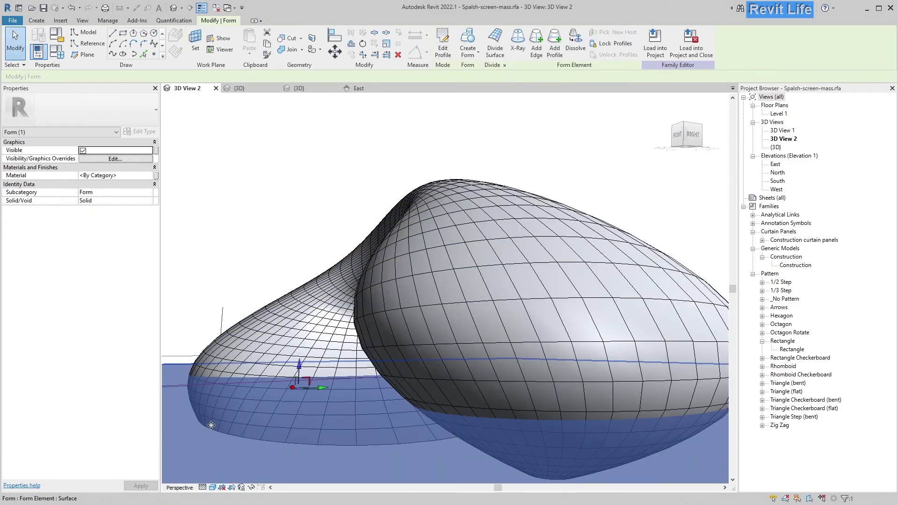
pyautogui.click(328, 285)
pyautogui.press('Escape')
pyautogui.click(308, 287)
# Switch to Dynamo and set the first shift value in the lower Code Block to -6.
pyautogui.click(300, 503)
pyautogui.moveTo(491, 225); pyautogui.dragTo(427, 323, button='right')
pyautogui.click(303, 337)
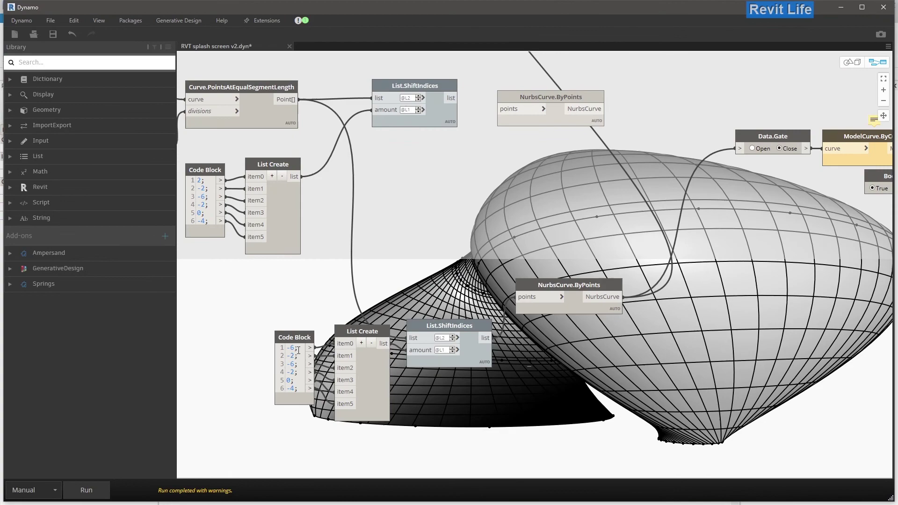
pyautogui.hotkey('ctrl', 'g')
pyautogui.moveTo(343, 265); pyautogui.dragTo(420, 280, button='middle')
pyautogui.scroll(-1, 421, 280)
# Set the second Number Slider feeding the curve parameter list to 0.39 and run the graph.
pyautogui.moveTo(655, 211); pyautogui.dragTo(710, 197, button='right')
pyautogui.scroll(5, 711, 197)
pyautogui.moveTo(711, 197); pyautogui.dragTo(467, 262, button='middle')
pyautogui.scroll(3, 401, 217)
pyautogui.click(355, 222)
pyautogui.press('BackSpace')
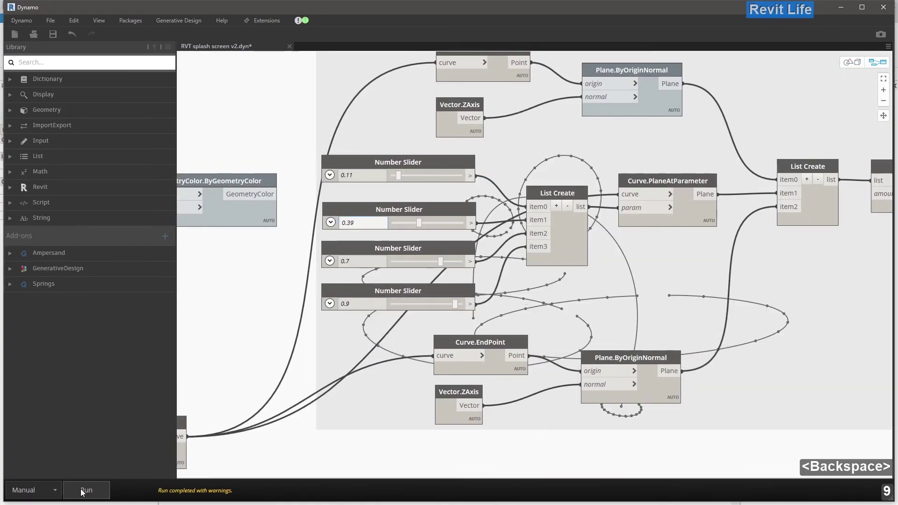
pyautogui.hotkey('ctrl', 'g')
pyautogui.moveTo(237, 347); pyautogui.dragTo(402, 281, button='right')
pyautogui.scroll(-4, 366, 282)
pyautogui.scroll(4, 366, 282)
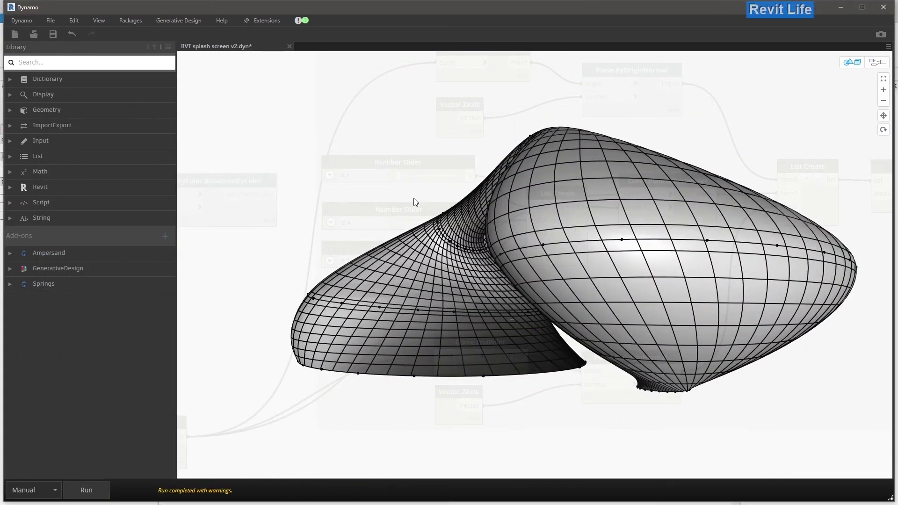
# Try -7 as the first shift value in the lower Code Block.
pyautogui.moveTo(415, 200); pyautogui.dragTo(333, 194, button='middle')
pyautogui.hotkey('ctrl', 'b')
pyautogui.moveTo(332, 194); pyautogui.dragTo(295, 291, button='right')
pyautogui.moveTo(522, 149); pyautogui.dragTo(420, 234, button='middle')
pyautogui.scroll(-3, 421, 234)
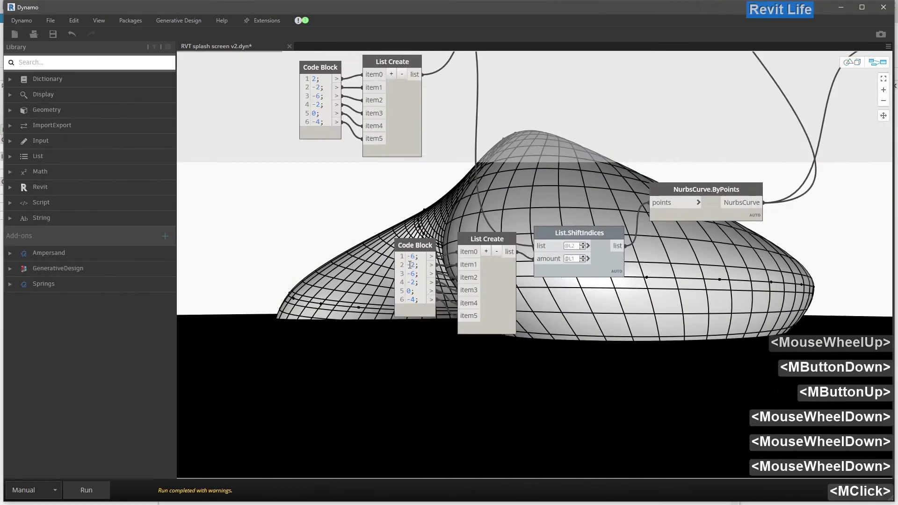
pyautogui.scroll(3, 421, 234)
pyautogui.click(269, 323)
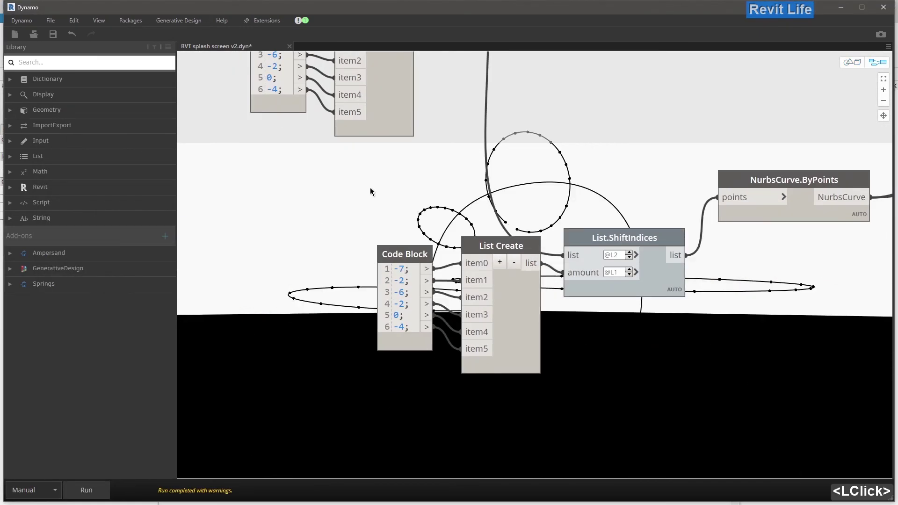
# Examine the lofted surface from several angles in the Dynamo geometry preview.
pyautogui.scroll(-2, 370, 191)
pyautogui.moveTo(371, 192); pyautogui.dragTo(247, 275, button='middle')
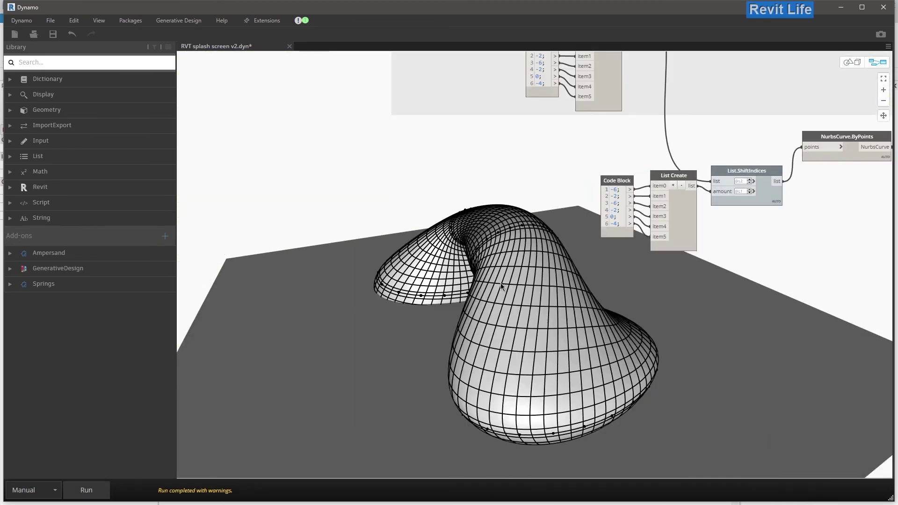
pyautogui.moveTo(501, 283); pyautogui.dragTo(456, 197, button='middle')
pyautogui.scroll(-5, 456, 197)
pyautogui.hotkey('ctrl', 'b')
pyautogui.moveTo(456, 197); pyautogui.dragTo(576, 190, button='right')
pyautogui.hotkey('ctrl', 'b')
pyautogui.moveTo(513, 208); pyautogui.dragTo(522, 298, button='middle')
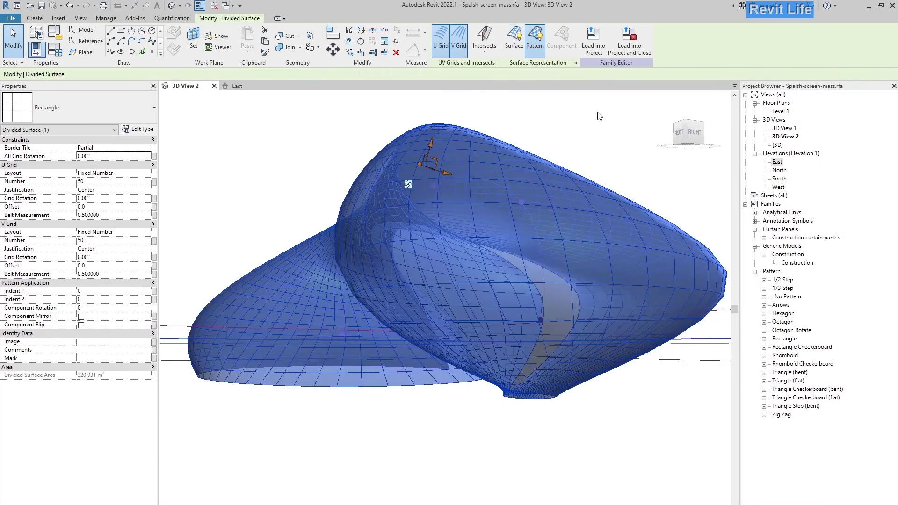
# Switch to Revit and reframe 3D View 2 with the steering wheel to match the viewpoint of the splash image.
pyautogui.hotkey('shift', 'w')
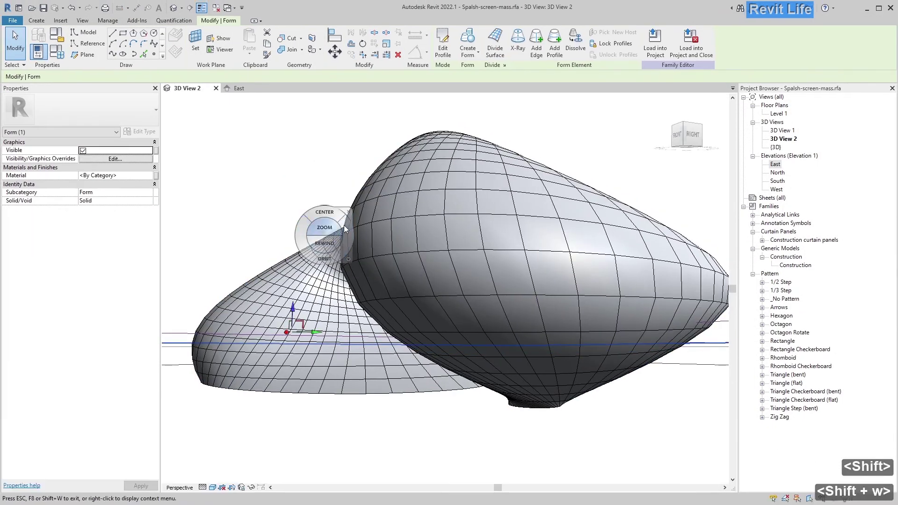
pyautogui.moveTo(324, 243); pyautogui.dragTo(322, 324)
pyautogui.hotkey('alt', 'Tab')
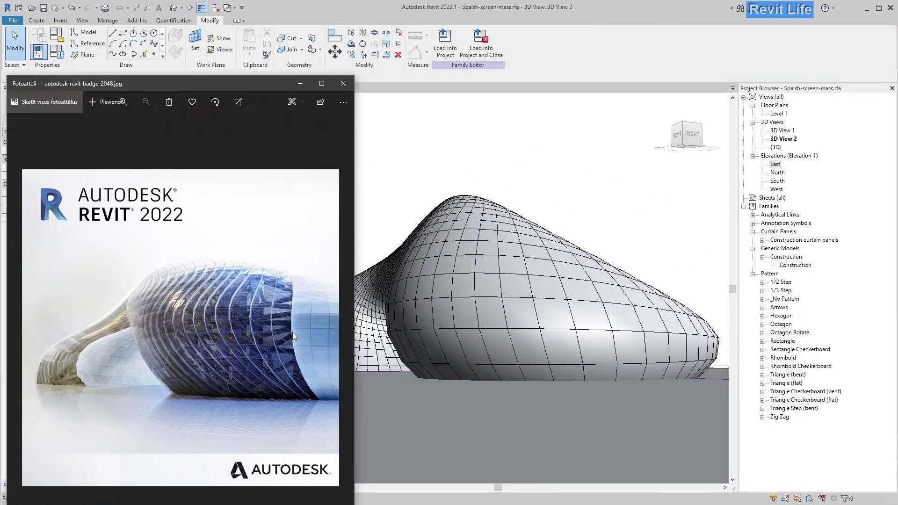
pyautogui.click(382, 208)
pyautogui.click(282, 294)
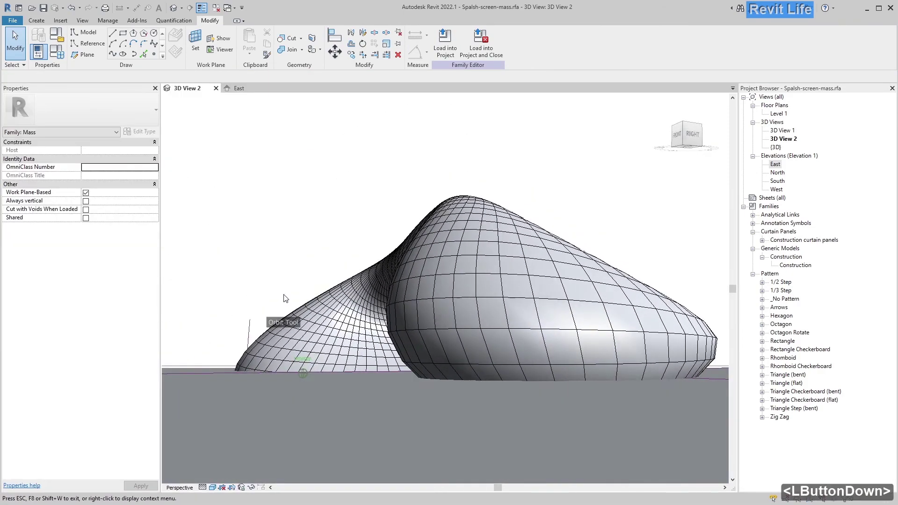
pyautogui.hotkey('alt', 'Tab')
pyautogui.hotkey('alt', 'Tab')
pyautogui.click(305, 307)
# Launch Dynamo, open the RVT splash screen v2 graph and run it.
pyautogui.click(238, 19)
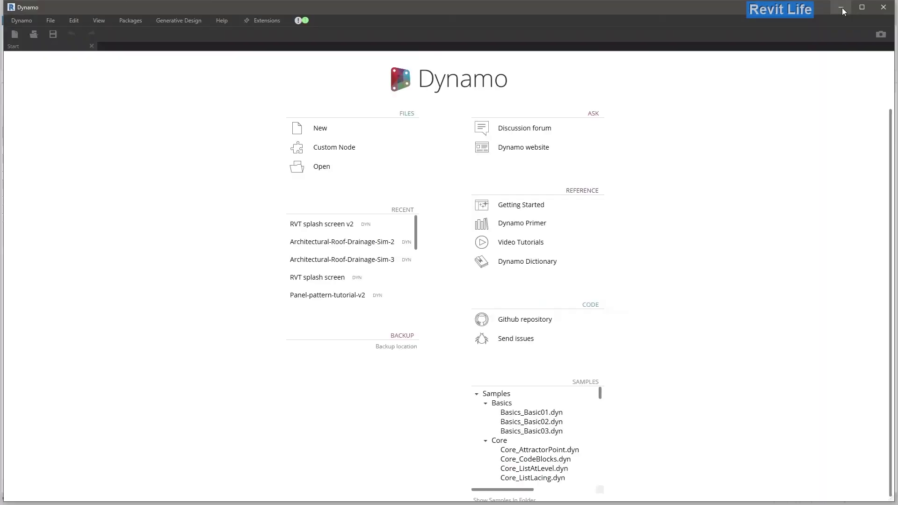
pyautogui.click(325, 166)
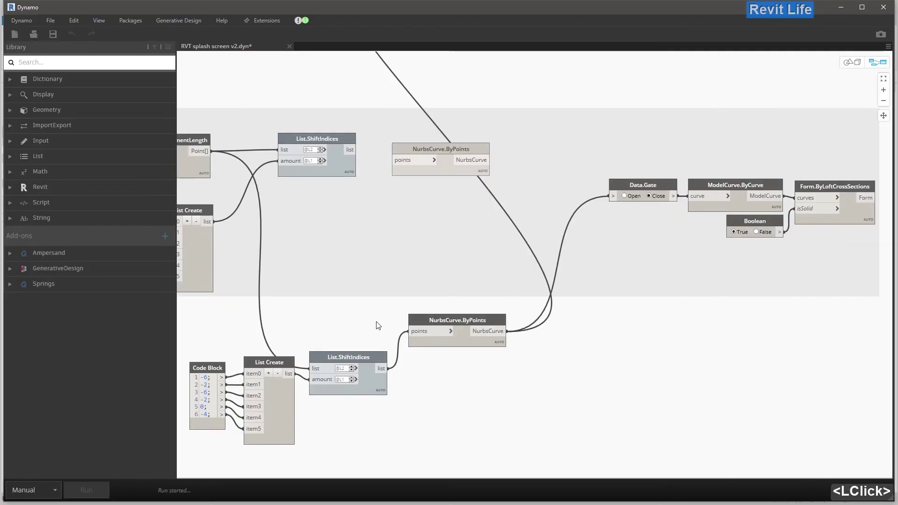
pyautogui.click(86, 488)
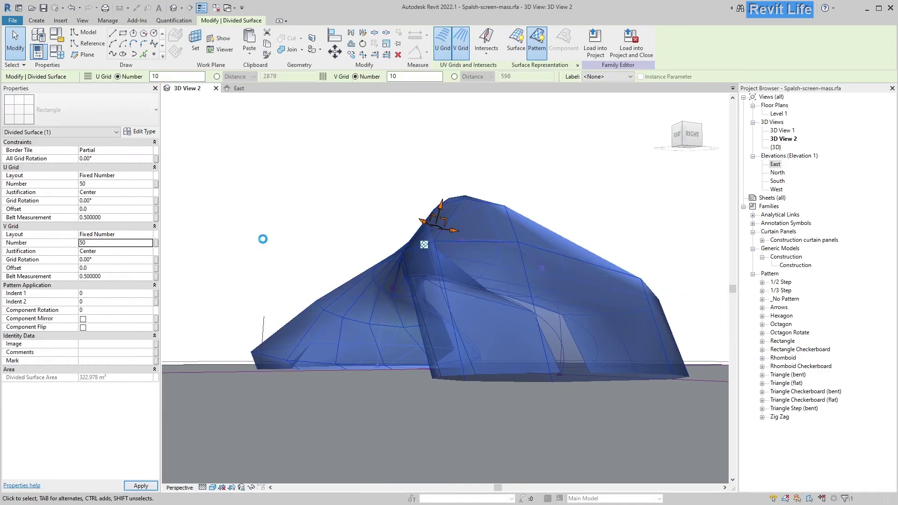
# Frame the mass in 3D View 1 and try the Construction curtain panels type on its 45 by 45 divided surface.
pyautogui.moveTo(209, 271); pyautogui.dragTo(167, 388)
pyautogui.press('Escape')
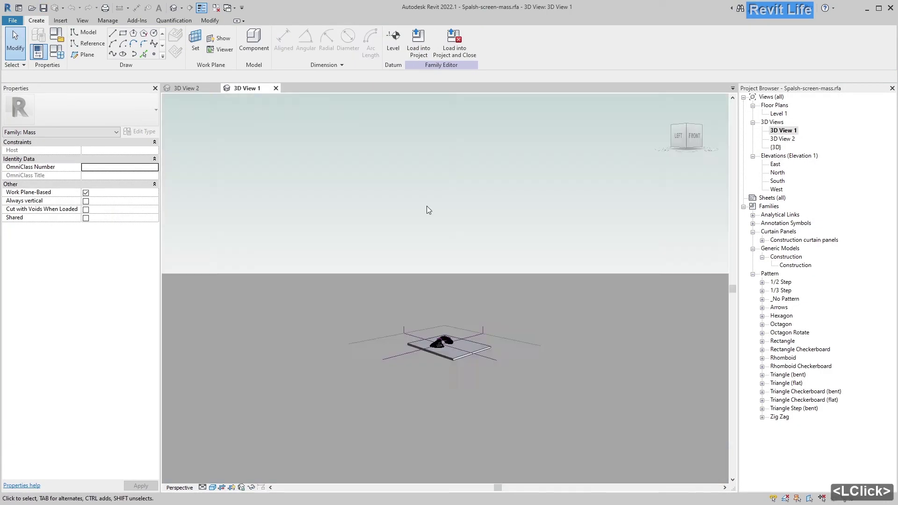
pyautogui.keyDown('shift'); pyautogui.moveTo(427, 209); pyautogui.dragTo(449, 262, button='middle'); pyautogui.keyUp('shift')
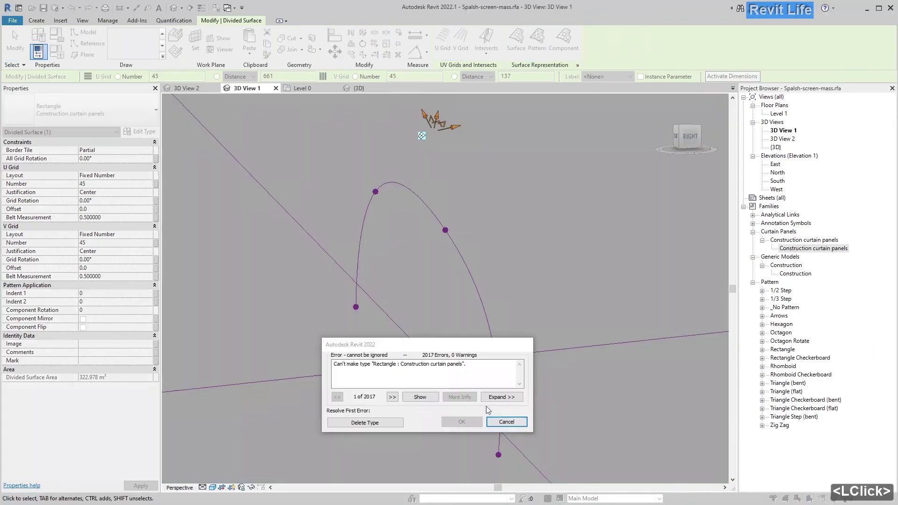
pyautogui.click(489, 401)
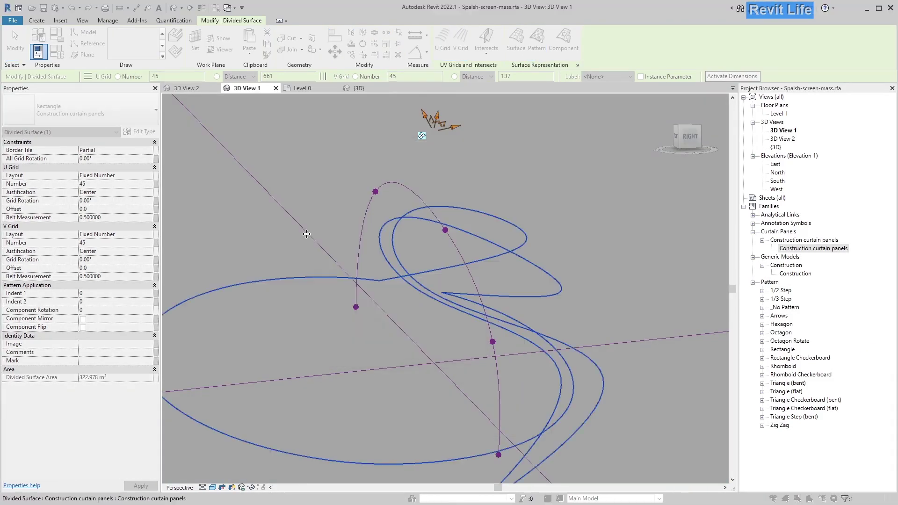
pyautogui.scroll(5, 518, 269)
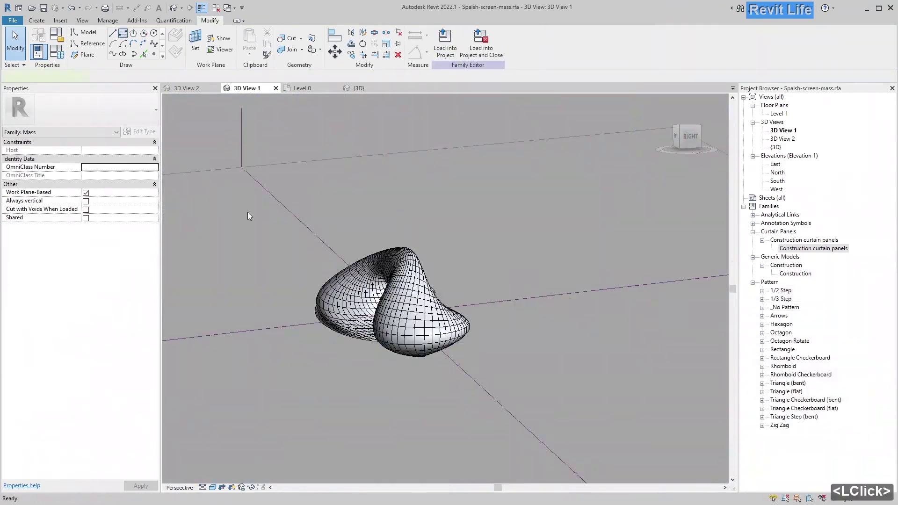
# Try to cut the mass form with void geometry in 3D View 1.
pyautogui.click(248, 215)
pyautogui.press('Escape')
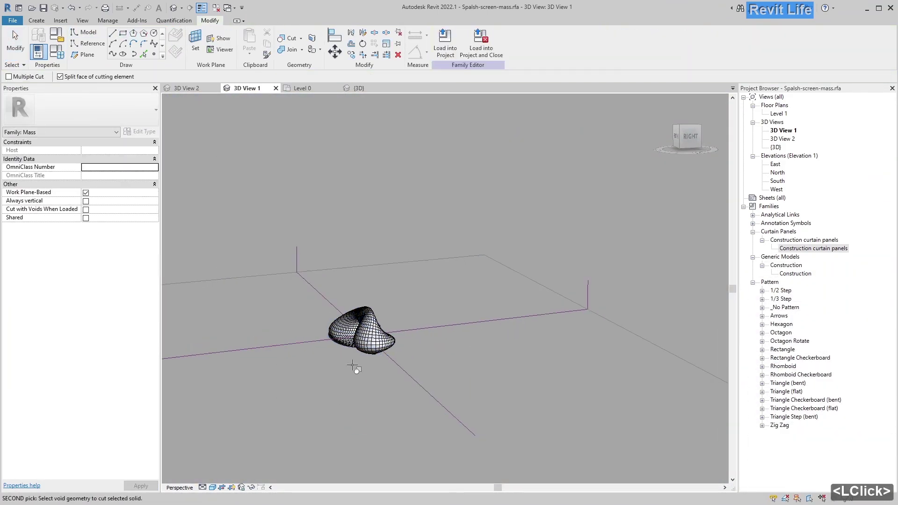
pyautogui.click(289, 38)
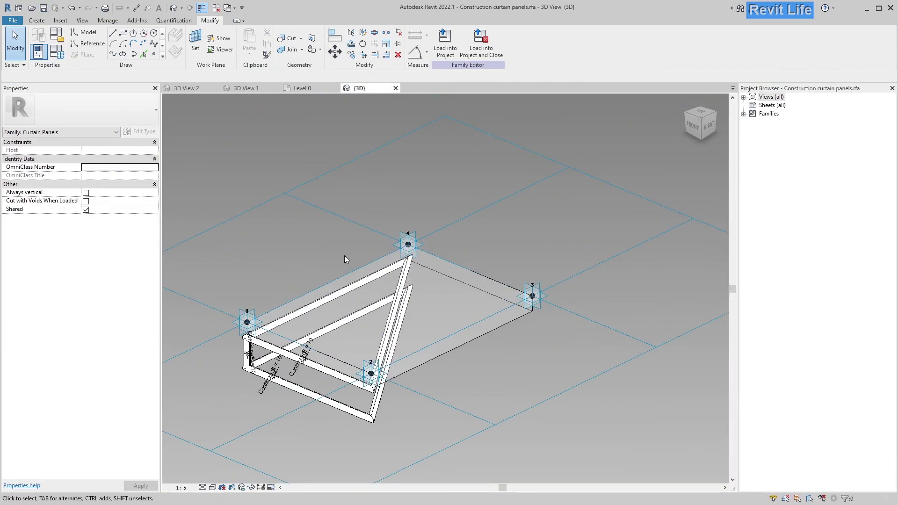
# Delete the tube forms from the curtain panel and save the family as Construction curtain panel glass.
pyautogui.click(343, 366)
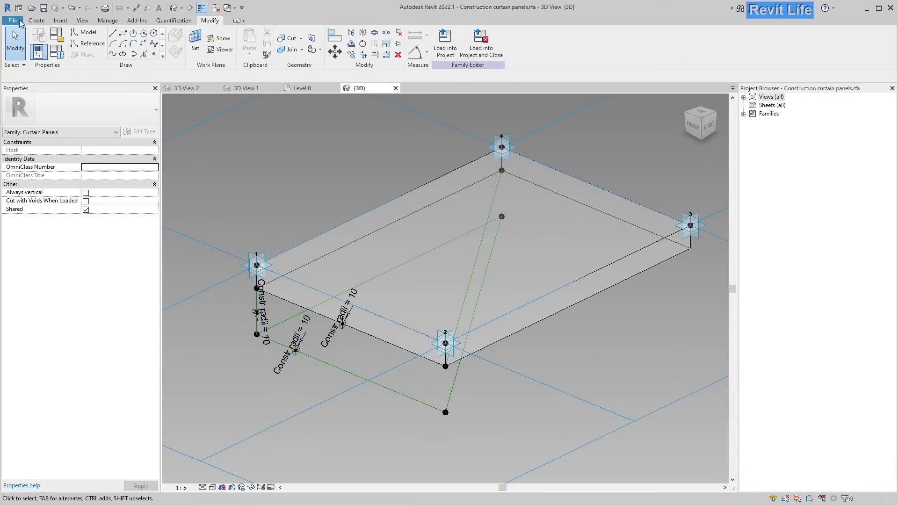
pyautogui.click(121, 122)
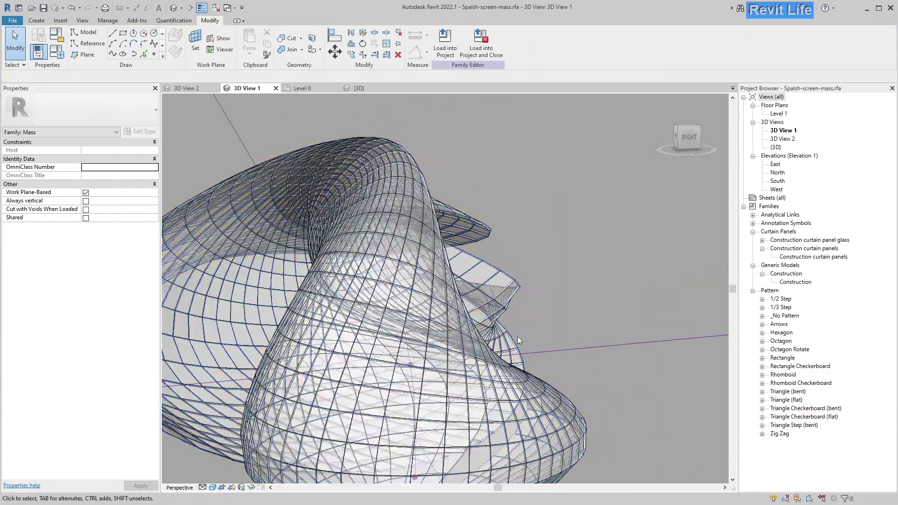
pyautogui.keyDown('shift'); pyautogui.moveTo(517, 336); pyautogui.dragTo(538, 328, button='middle'); pyautogui.keyUp('shift')
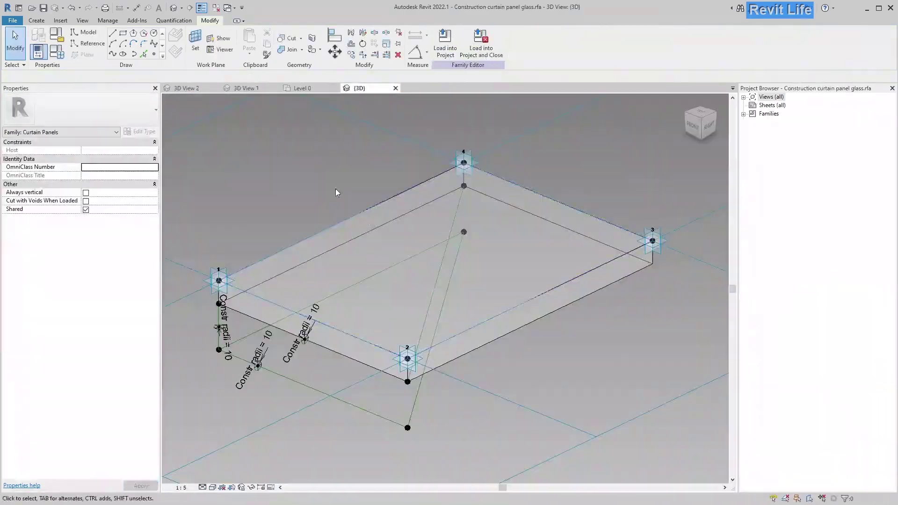
# Set the divided surface's U and V grid numbers to 50 and load the glass panel family into Spalsh-screen-mass.rfa.
pyautogui.scroll(5, 332, 280)
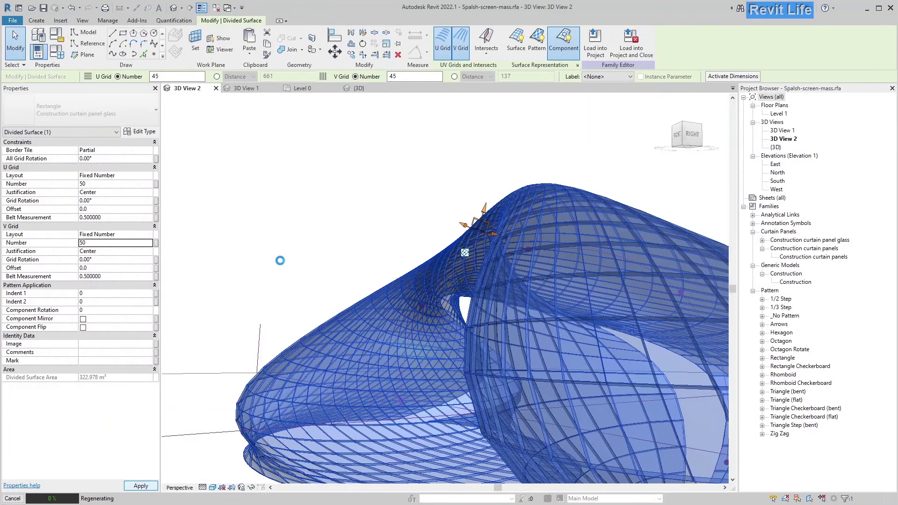
pyautogui.click(400, 237)
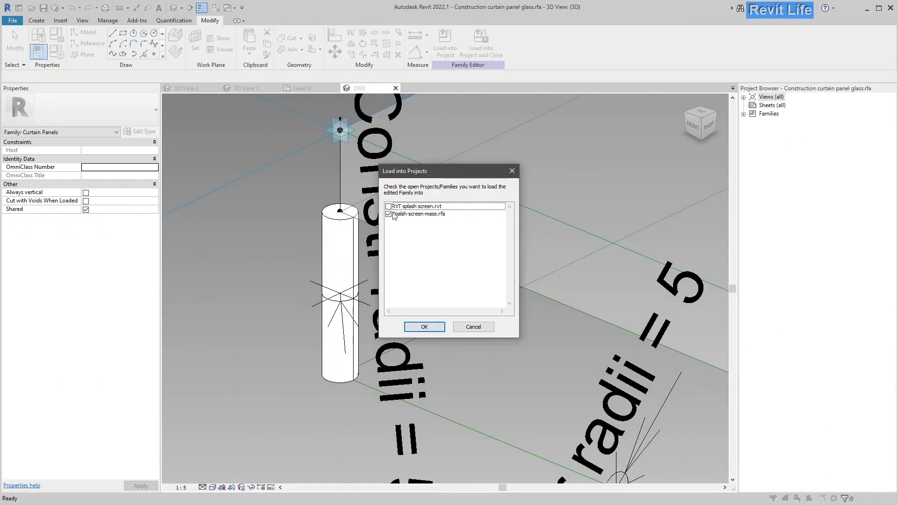
pyautogui.click(424, 326)
# Check the CPU and memory performance in Task Manager while the panel family loads into the mass.
pyautogui.hotkey('ctrl', 'shift', 'Escape')
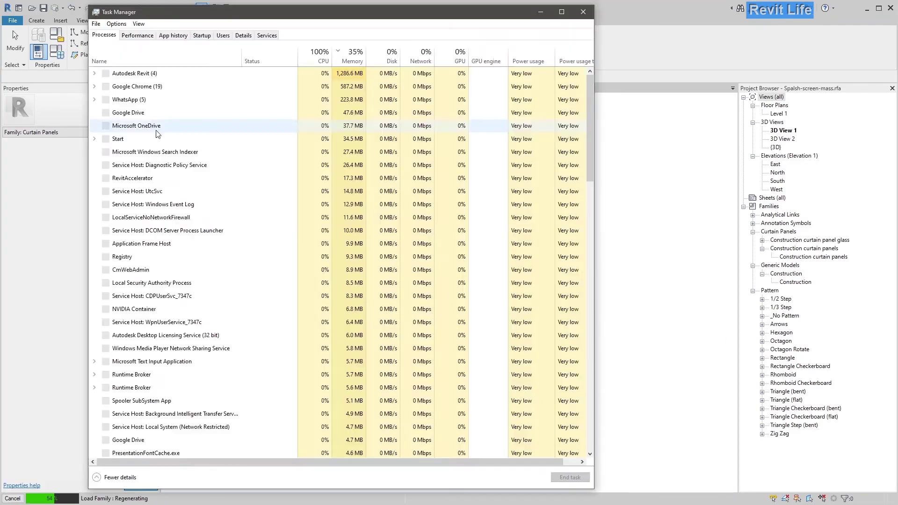
pyautogui.click(137, 35)
pyautogui.click(145, 85)
pyautogui.click(145, 59)
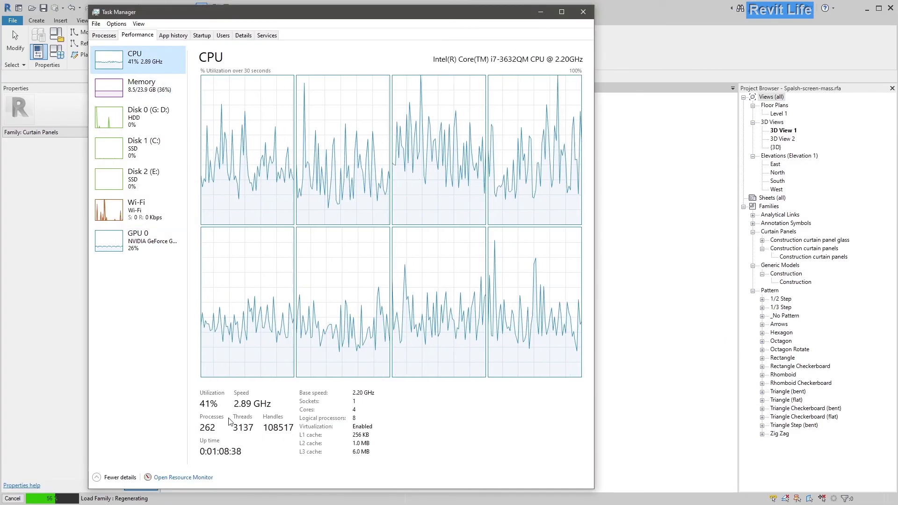
pyautogui.click(386, 239)
pyautogui.scroll(-1, 386, 239)
pyautogui.click(473, 287)
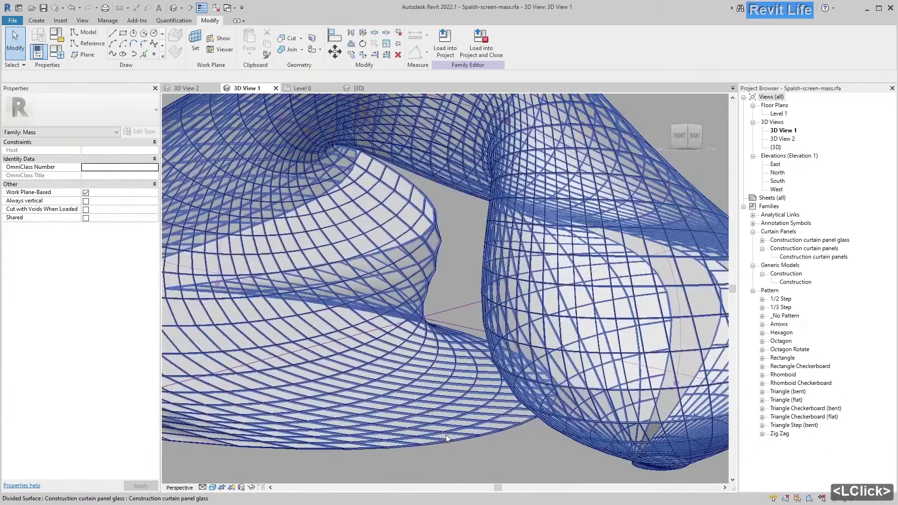
# In the glass panel family, draw a reference circle at the lower reference line's point and form a tube along that line.
pyautogui.click(358, 88)
pyautogui.scroll(3, 308, 302)
pyautogui.middleClick(309, 302)
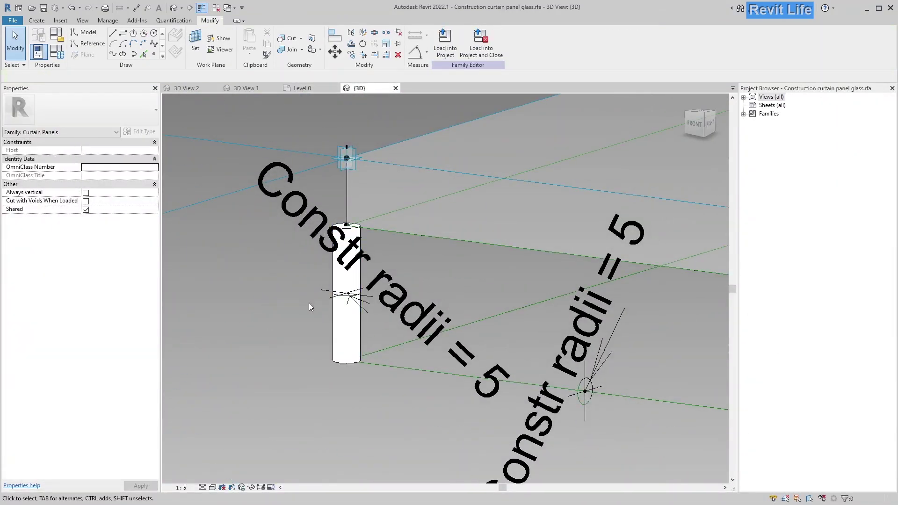
pyautogui.keyDown('ctrl'); pyautogui.scroll(1, 385, 374); pyautogui.keyUp('ctrl')
pyautogui.scroll(4, 385, 374)
pyautogui.middleClick(385, 374)
pyautogui.keyDown('shift'); pyautogui.moveTo(386, 374); pyautogui.dragTo(356, 355, button='middle'); pyautogui.keyUp('shift')
pyautogui.click(88, 43)
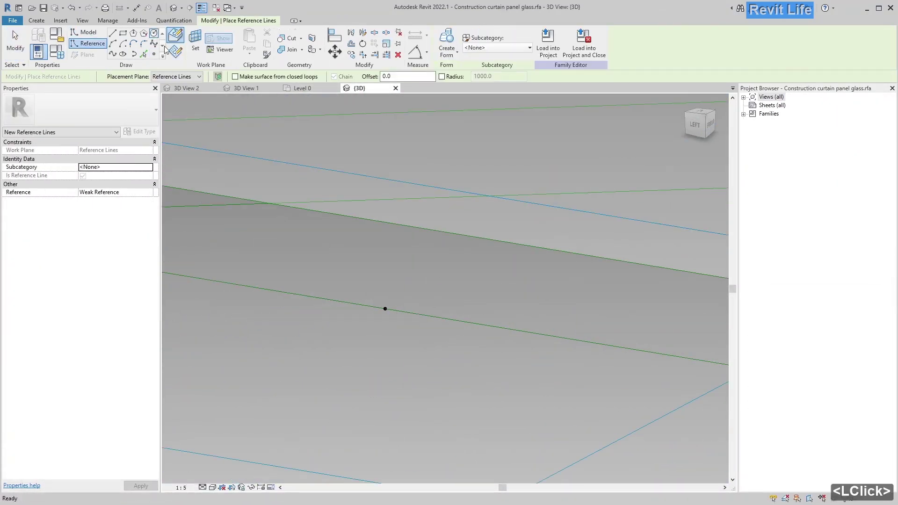
pyautogui.press('Tab')
pyautogui.keyDown('ctrl'); pyautogui.click(514, 316); pyautogui.keyUp('ctrl')
# Label the circle's radius dimension with Constr radii and complete the tubes along the triangle's reference lines.
pyautogui.keyDown('shift'); pyautogui.moveTo(514, 316); pyautogui.dragTo(343, 302, button='middle'); pyautogui.keyUp('shift')
pyautogui.scroll(-3, 342, 302)
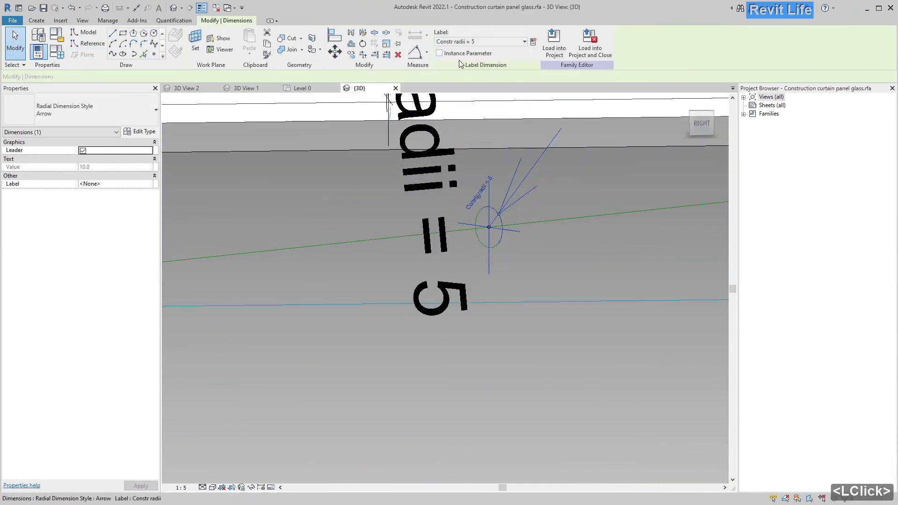
pyautogui.scroll(-4, 453, 280)
pyautogui.press('Escape')
pyautogui.scroll(-3, 453, 279)
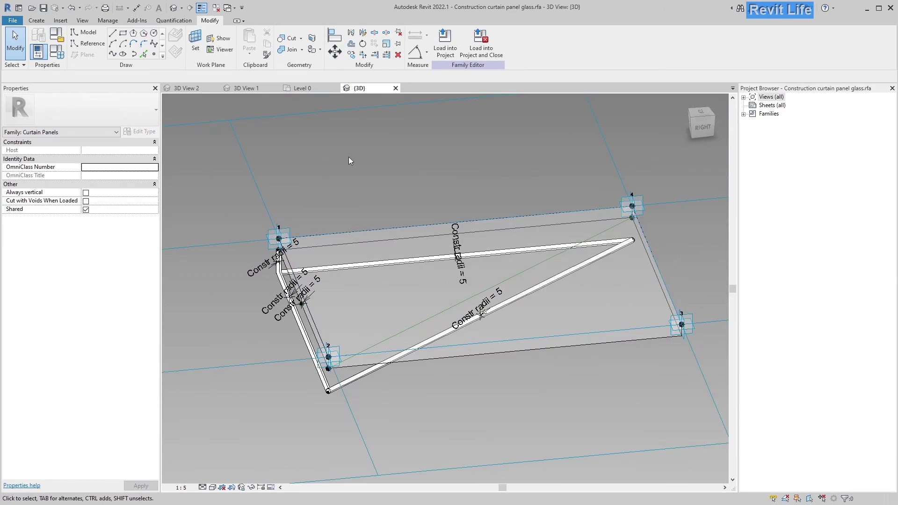
# Load the updated Construction curtain panel glass family into the mass, overwriting the existing version.
pyautogui.click(445, 42)
pyautogui.click(411, 324)
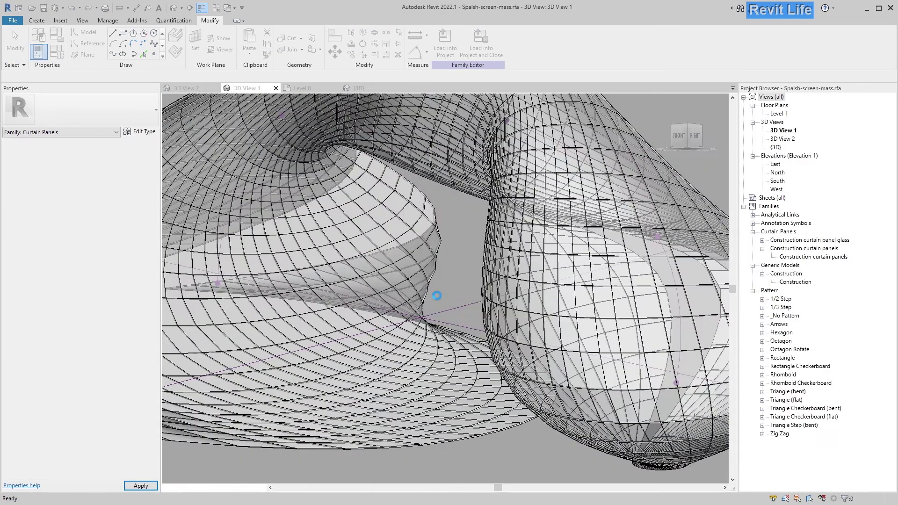
pyautogui.click(421, 291)
# Isolate one glass curtain panel on the mass and inspect its tubes up close.
pyautogui.click(468, 288)
pyautogui.press('h')
pyautogui.press('i')
pyautogui.click(602, 319)
pyautogui.scroll(7, 608, 281)
pyautogui.keyDown('shift'); pyautogui.moveTo(789, 214); pyautogui.dragTo(461, 331, button='middle'); pyautogui.keyUp('shift')
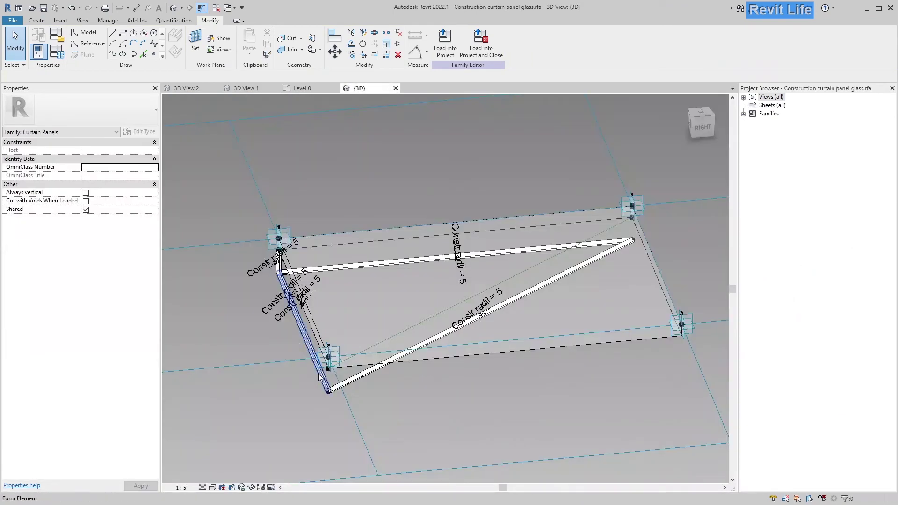
# Remove the tube along the panel's lower reference line between points 1 and 2 together with its profile circle.
pyautogui.keyDown('shift'); pyautogui.moveTo(459, 327); pyautogui.dragTo(424, 335, button='middle'); pyautogui.keyUp('shift')
pyautogui.scroll(7, 256, 291)
pyautogui.press('Tab')
pyautogui.click(333, 324)
pyautogui.press('Delete')
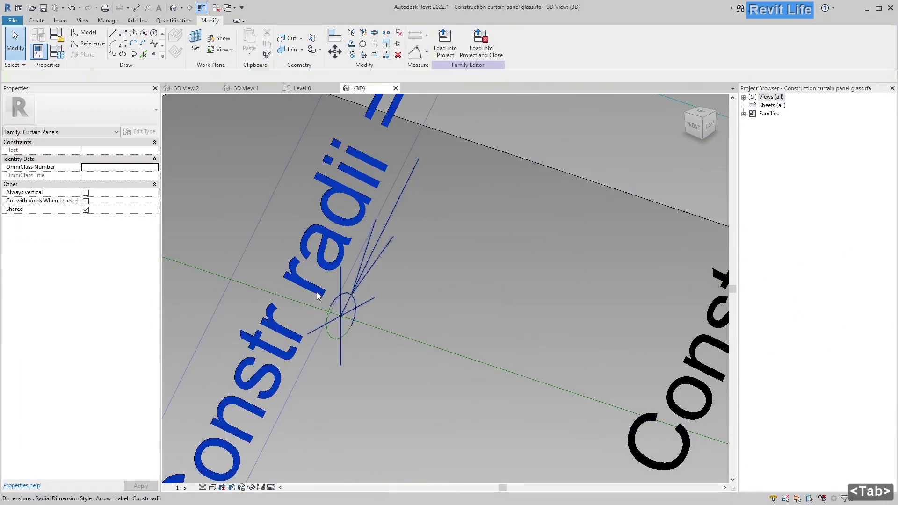
# Temporarily hide the glass form in the panel family to expose the tubes and reference lines.
pyautogui.scroll(-9, 341, 313)
pyautogui.press('Escape')
pyautogui.keyDown('shift'); pyautogui.moveTo(341, 314); pyautogui.dragTo(362, 327, button='middle'); pyautogui.keyUp('shift')
pyautogui.scroll(-10, 396, 277)
pyautogui.keyDown('shift'); pyautogui.moveTo(397, 276); pyautogui.dragTo(360, 238, button='middle'); pyautogui.keyUp('shift')
pyautogui.press('Tab')
pyautogui.click(360, 238)
pyautogui.press('h')
pyautogui.press('h')
# Form a tube along the lower reference line between points 1 and 2 from a circle profile set on its reference point.
pyautogui.scroll(7, 360, 280)
pyautogui.keyDown('shift'); pyautogui.moveTo(281, 309); pyautogui.dragTo(262, 328, button='middle'); pyautogui.keyUp('shift')
pyautogui.scroll(-9, 391, 269)
pyautogui.keyDown('shift'); pyautogui.moveTo(398, 261); pyautogui.dragTo(457, 190, button='middle'); pyautogui.keyUp('shift')
pyautogui.click(533, 254)
pyautogui.press('Escape')
pyautogui.scroll(9, 335, 330)
pyautogui.scroll(-7, 296, 310)
pyautogui.click(340, 310)
pyautogui.keyDown('shift'); pyautogui.moveTo(409, 228); pyautogui.dragTo(449, 225, button='middle'); pyautogui.keyUp('shift')
pyautogui.click(153, 32)
pyautogui.click(195, 40)
pyautogui.scroll(-5, 374, 204)
pyautogui.keyDown('ctrl'); pyautogui.click(427, 259); pyautogui.keyUp('ctrl')
pyautogui.press('Escape')
pyautogui.scroll(6, 423, 319)
pyautogui.scroll(-5, 423, 319)
# Draw a reference circle on the upper line's reference point between points 1 and 2 and form a tube from it.
pyautogui.keyDown('shift'); pyautogui.moveTo(423, 320); pyautogui.dragTo(328, 299, button='middle'); pyautogui.keyUp('shift')
pyautogui.click(92, 44)
pyautogui.click(153, 33)
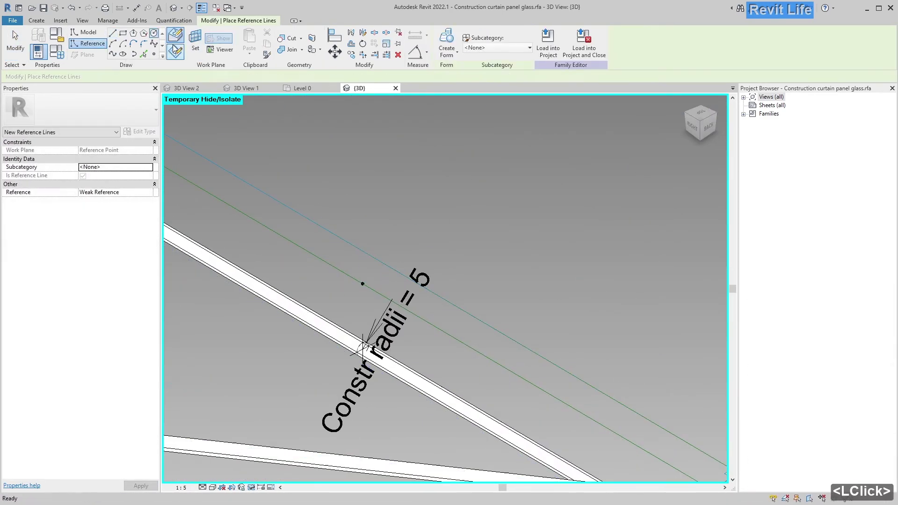
pyautogui.scroll(3, 363, 284)
pyautogui.keyDown('ctrl'); pyautogui.click(426, 274); pyautogui.keyUp('ctrl')
pyautogui.click(447, 43)
pyautogui.press('Escape')
pyautogui.moveTo(682, 450); pyautogui.dragTo(548, 405, button='middle')
pyautogui.scroll(6, 547, 405)
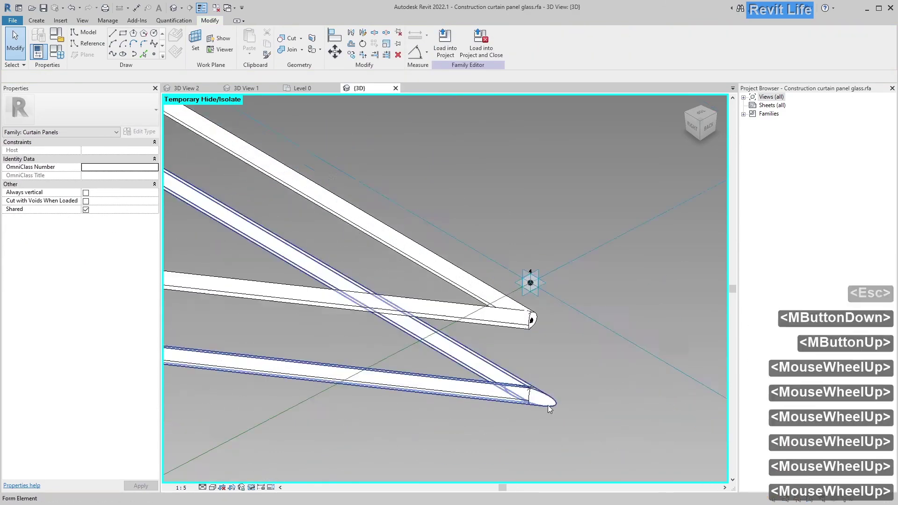
# Create the remaining tube form from its circle and reference line, and reset the temporary hide.
pyautogui.scroll(-9, 548, 405)
pyautogui.keyDown('ctrl'); pyautogui.click(343, 306); pyautogui.keyUp('ctrl')
pyautogui.click(447, 43)
pyautogui.press('h')
pyautogui.press('r')
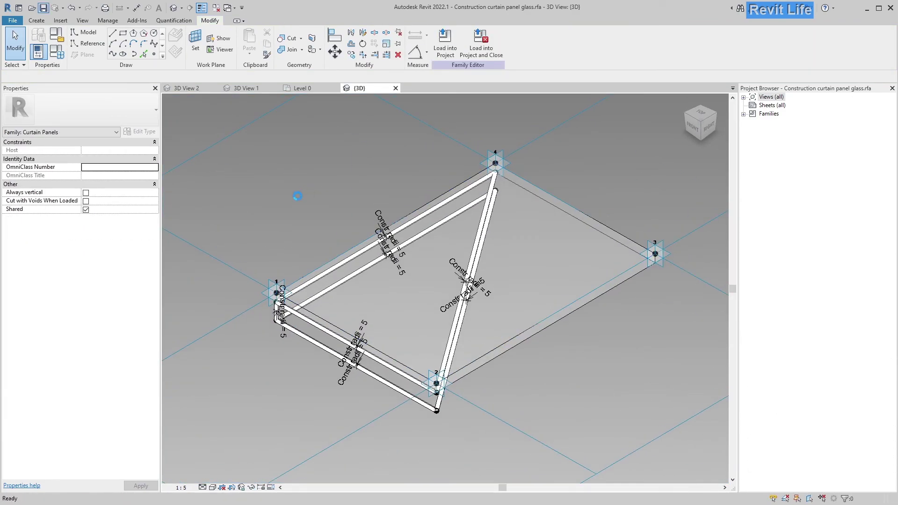
# Load the Construction curtain panel glass family with both tubes between points 1 and 2 into the mass.
pyautogui.scroll(3, 299, 281)
pyautogui.click(331, 356)
pyautogui.moveTo(521, 444); pyautogui.dragTo(431, 274, button='middle')
pyautogui.keyDown('ctrl'); pyautogui.click(342, 282); pyautogui.keyUp('ctrl')
pyautogui.scroll(1, 431, 274)
pyautogui.keyDown('shift'); pyautogui.moveTo(431, 274); pyautogui.dragTo(430, 274, button='middle'); pyautogui.keyUp('shift')
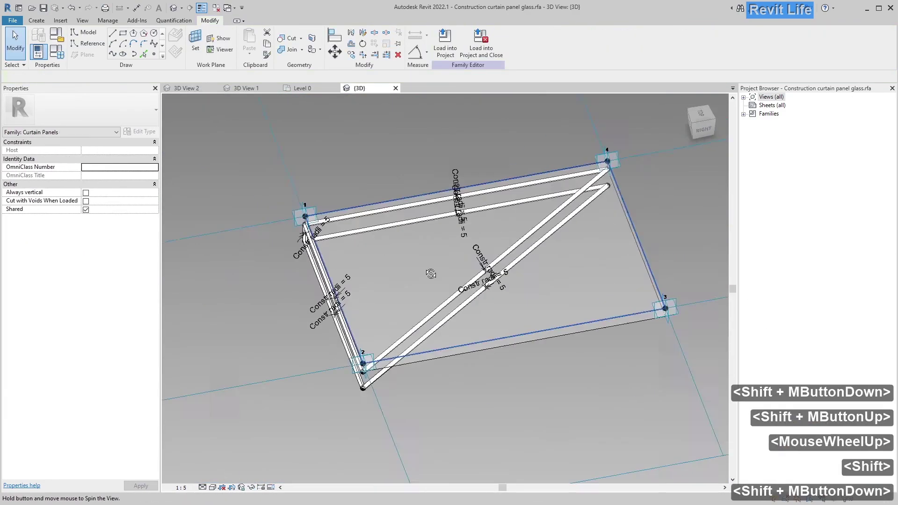
pyautogui.click(445, 52)
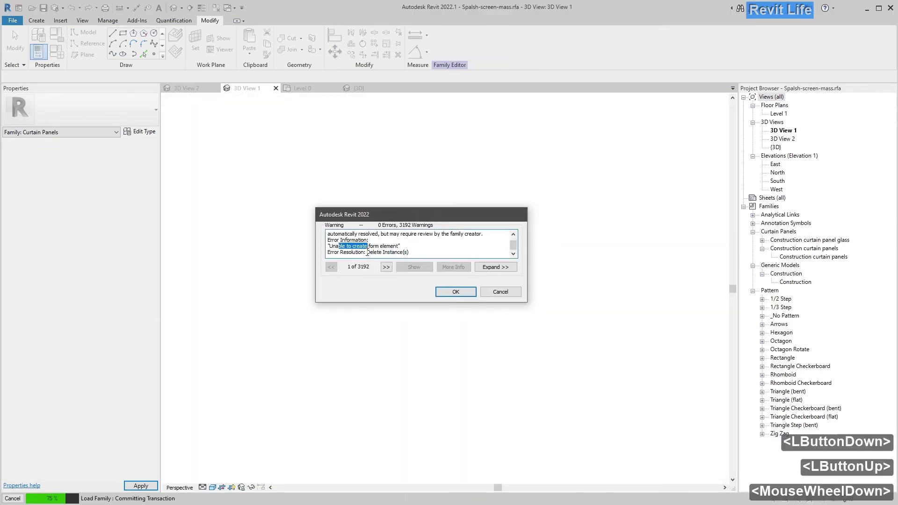
pyautogui.click(356, 242)
pyautogui.click(542, 216)
pyautogui.press('Escape')
# Isolate one glass curtain panel in the mass and examine the tube ends along its short edge.
pyautogui.click(468, 392)
pyautogui.press('h')
pyautogui.press('i')
pyautogui.scroll(2, 468, 403)
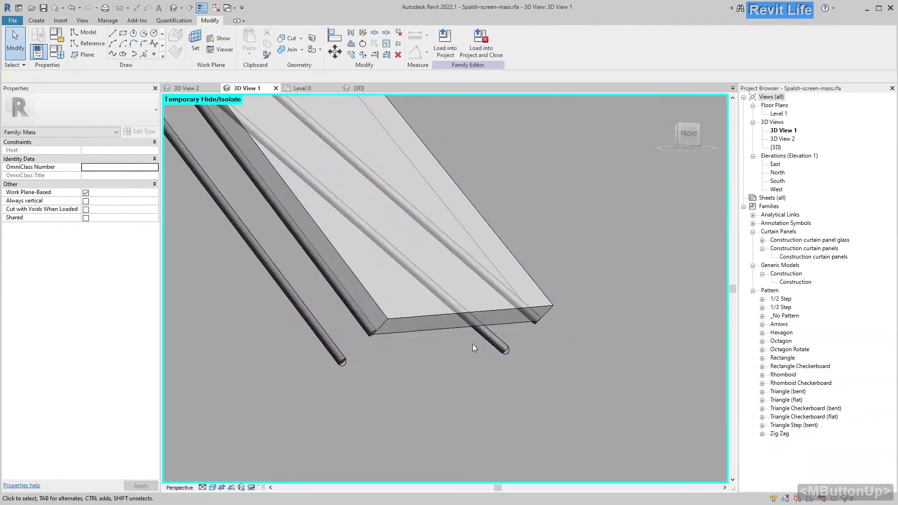
pyautogui.scroll(-4, 472, 344)
pyautogui.scroll(6, 432, 181)
pyautogui.scroll(-3, 431, 181)
# Open the panel family for editing and compare its tubes between points 1 and 2 with the panel on the mass.
pyautogui.doubleClick(454, 262)
pyautogui.keyDown('shift'); pyautogui.moveTo(431, 181); pyautogui.dragTo(478, 304, button='middle'); pyautogui.keyUp('shift')
pyautogui.scroll(3, 255, 248)
pyautogui.moveTo(255, 248); pyautogui.dragTo(371, 279, button='middle')
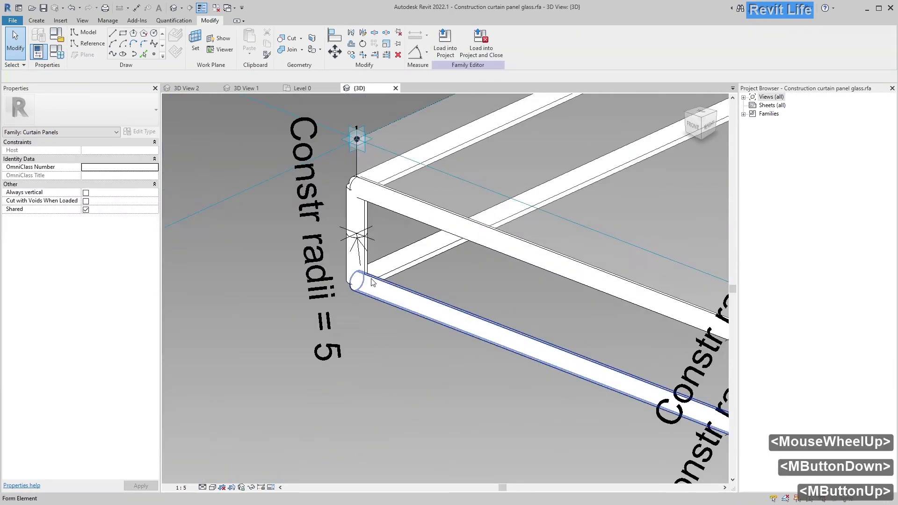
pyautogui.click(371, 279)
pyautogui.keyDown('shift'); pyautogui.moveTo(477, 344); pyautogui.dragTo(350, 225, button='middle'); pyautogui.keyUp('shift')
pyautogui.click(247, 88)
pyautogui.scroll(5, 598, 324)
pyautogui.scroll(-4, 598, 324)
pyautogui.moveTo(597, 324); pyautogui.dragTo(416, 402, button='middle')
pyautogui.click(358, 88)
# Delete the tubes between points 1 and 2 together with the leftover circles at their ends.
pyautogui.scroll(3, 280, 299)
pyautogui.click(281, 290)
pyautogui.click(482, 287)
pyautogui.scroll(6, 301, 276)
pyautogui.press('Delete')
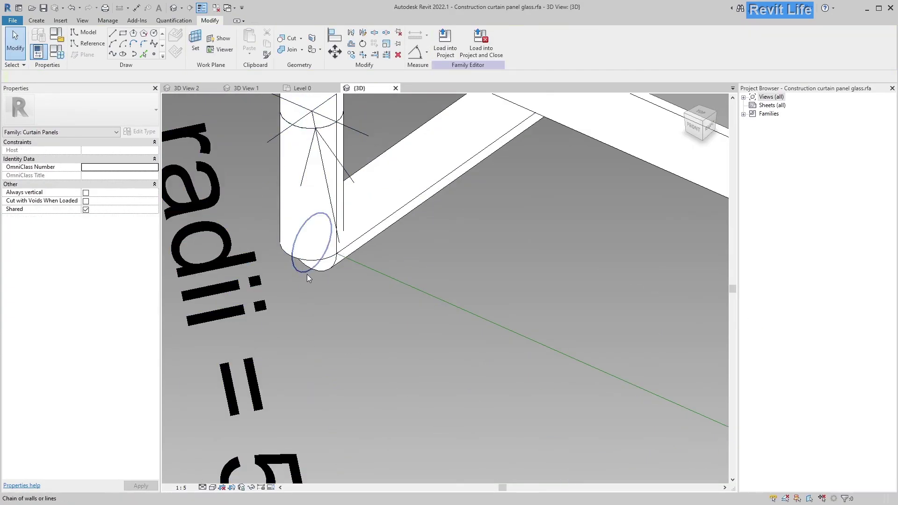
pyautogui.scroll(3, 474, 301)
pyautogui.click(475, 302)
pyautogui.scroll(-6, 462, 328)
pyautogui.moveTo(463, 329); pyautogui.dragTo(304, 259, button='middle')
pyautogui.scroll(6, 292, 187)
pyautogui.click(344, 211)
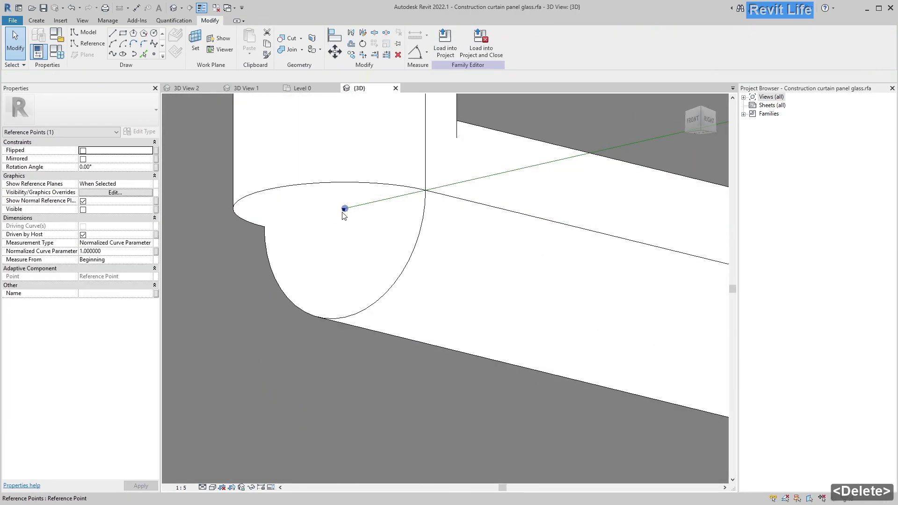
# Examine the reference points at the ends of the upper and lower lines, including the offset point below point 1.
pyautogui.scroll(-6, 345, 219)
pyautogui.keyDown('shift'); pyautogui.moveTo(402, 262); pyautogui.dragTo(335, 290, button='middle'); pyautogui.keyUp('shift')
pyautogui.scroll(5, 590, 332)
pyautogui.click(545, 354)
pyautogui.scroll(-4, 532, 375)
pyautogui.moveTo(531, 375); pyautogui.dragTo(301, 281, button='middle')
pyautogui.scroll(4, 286, 260)
pyautogui.click(287, 260)
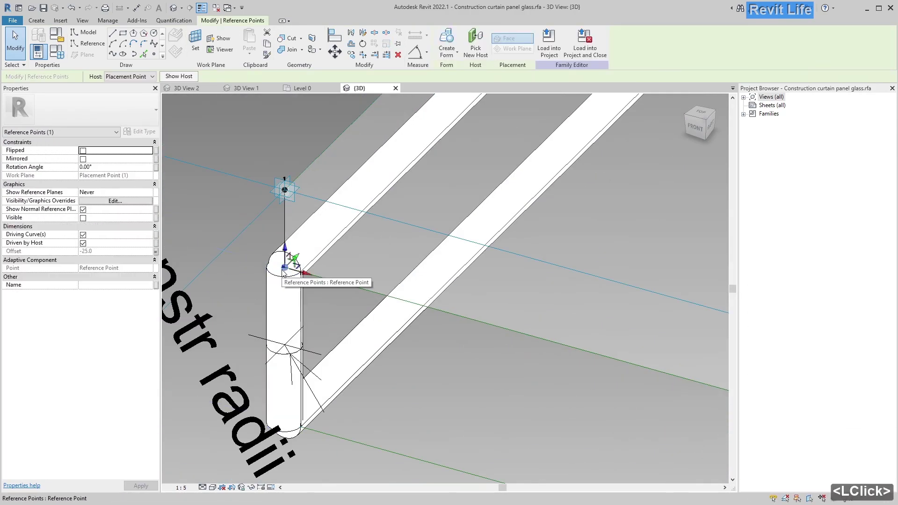
# Draw a reference circle of about 21 mm radius at the middle of the vertical line joining the two profile circles.
pyautogui.scroll(-3, 286, 327)
pyautogui.click(92, 44)
pyautogui.press('Escape')
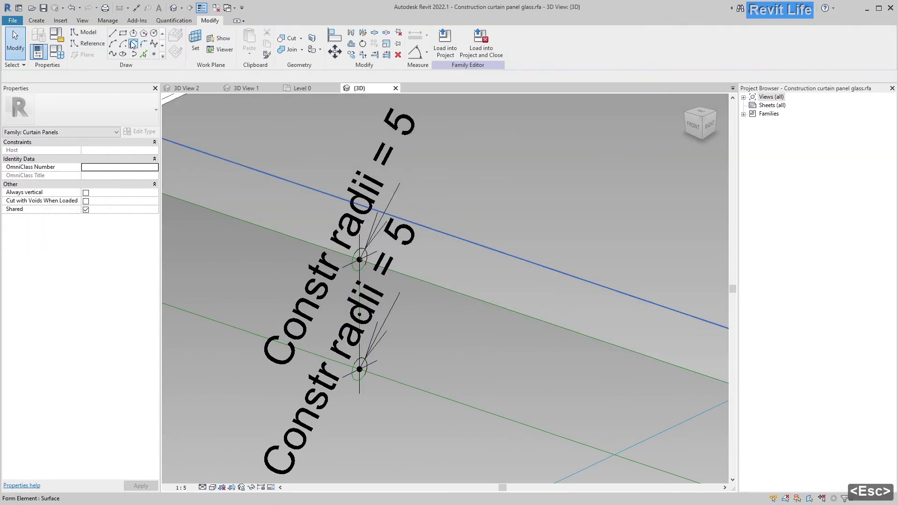
pyautogui.click(92, 43)
pyautogui.scroll(4, 337, 297)
pyautogui.click(153, 32)
pyautogui.click(359, 314)
pyautogui.click(447, 314)
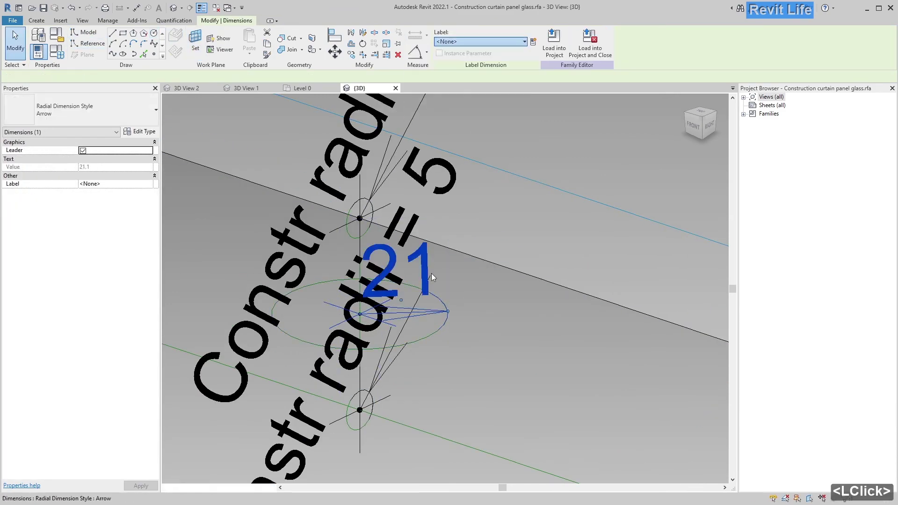
# Label the new circle's radius with Constr radii and form a short vertical tube from it.
pyautogui.scroll(-5, 435, 257)
pyautogui.press('Escape')
pyautogui.press('Escape')
pyautogui.scroll(4, 377, 321)
pyautogui.scroll(-5, 442, 401)
# Load the updated panel family into the mass, overwriting the existing version, and view the isolated panel.
pyautogui.click(445, 44)
pyautogui.click(379, 267)
pyautogui.press('Return')
pyautogui.click(409, 260)
pyautogui.scroll(-5, 406, 265)
pyautogui.keyDown('shift'); pyautogui.moveTo(406, 266); pyautogui.dragTo(361, 333, button='middle'); pyautogui.keyUp('shift')
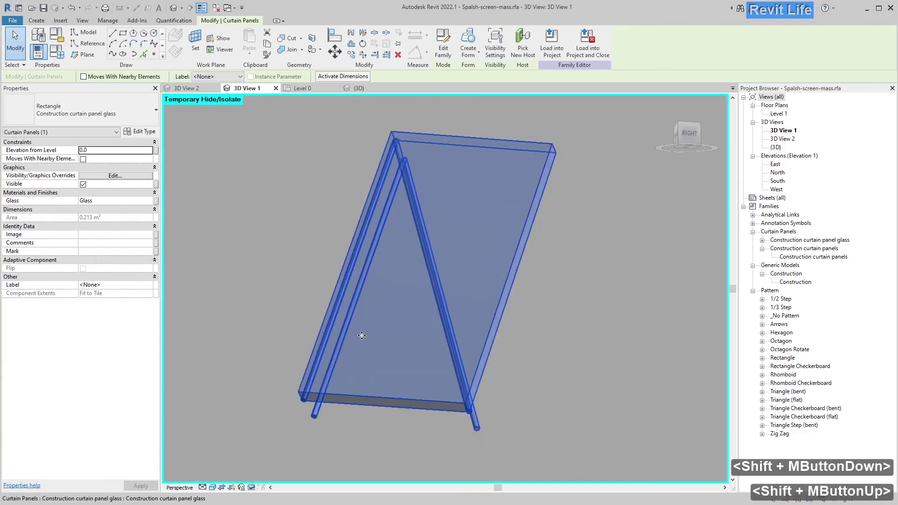
pyautogui.scroll(3, 203, 209)
# Compare the panel tubes with the structure in the reference image autodesk-revit-badge-2048.jpg and orbit around the whole mass.
pyautogui.moveTo(204, 278); pyautogui.dragTo(250, 318)
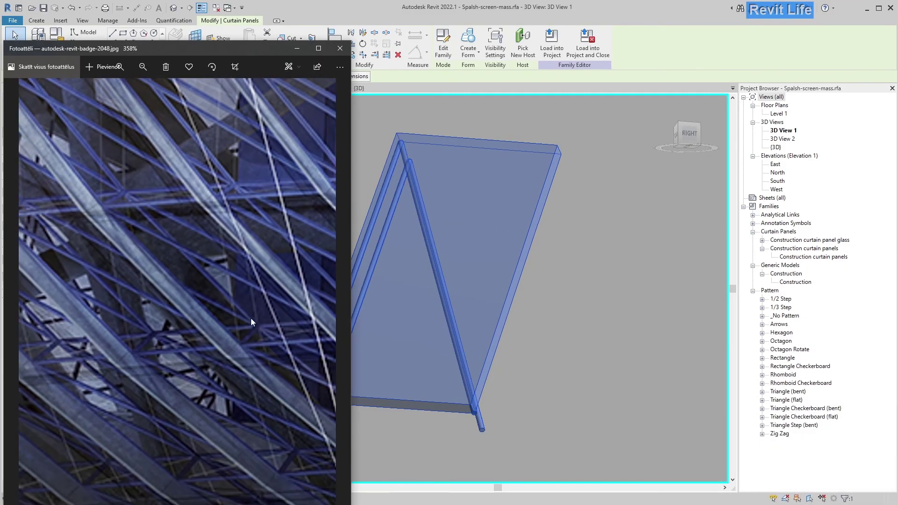
pyautogui.click(327, 200)
pyautogui.scroll(-5, 303, 371)
pyautogui.keyDown('shift'); pyautogui.moveTo(343, 321); pyautogui.dragTo(580, 249, button='middle'); pyautogui.keyUp('shift')
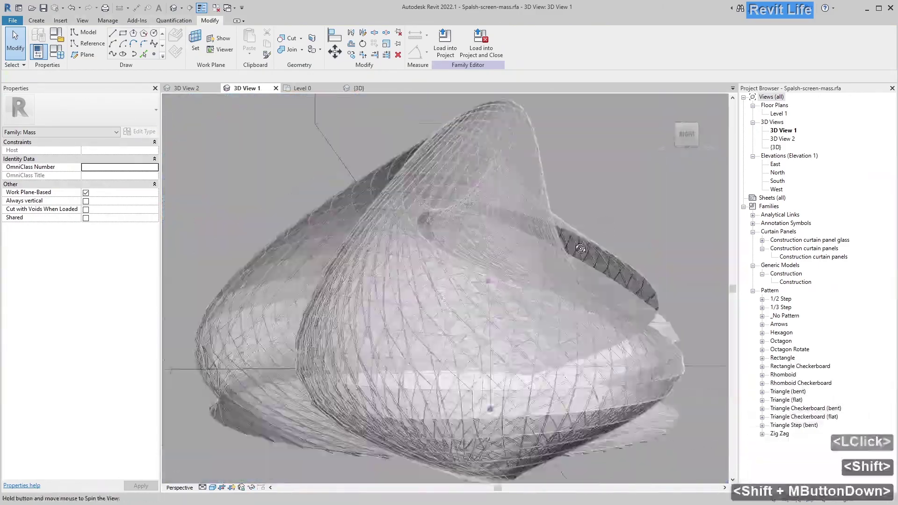
pyautogui.scroll(5, 580, 248)
pyautogui.middleClick(545, 378)
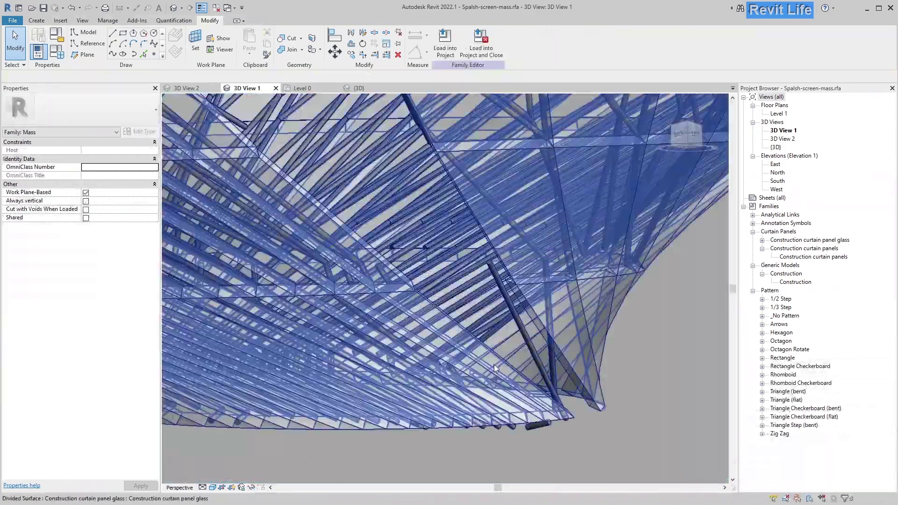
pyautogui.scroll(-5, 515, 400)
pyautogui.middleClick(476, 422)
# Isolate individual glass panels on the mass and examine how their tubes are oriented.
pyautogui.click(453, 401)
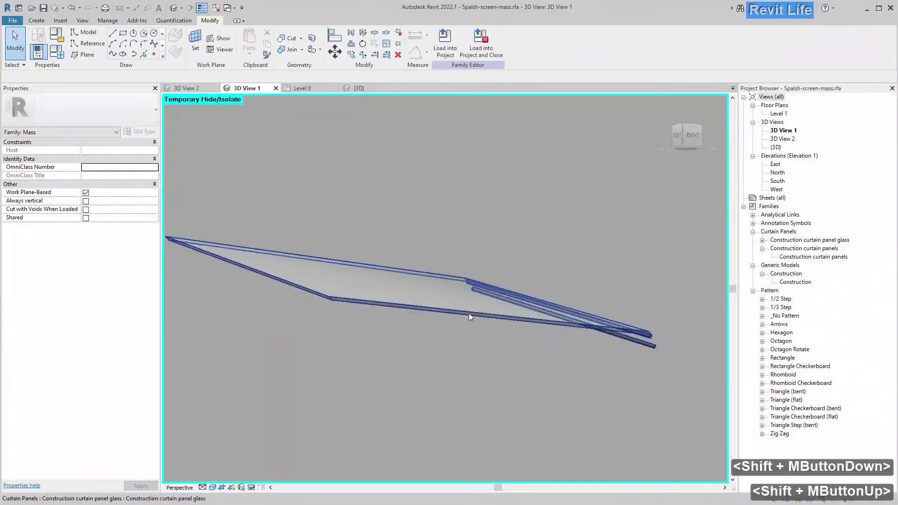
pyautogui.keyDown('shift'); pyautogui.moveTo(468, 313); pyautogui.dragTo(362, 270, button='middle'); pyautogui.keyUp('shift')
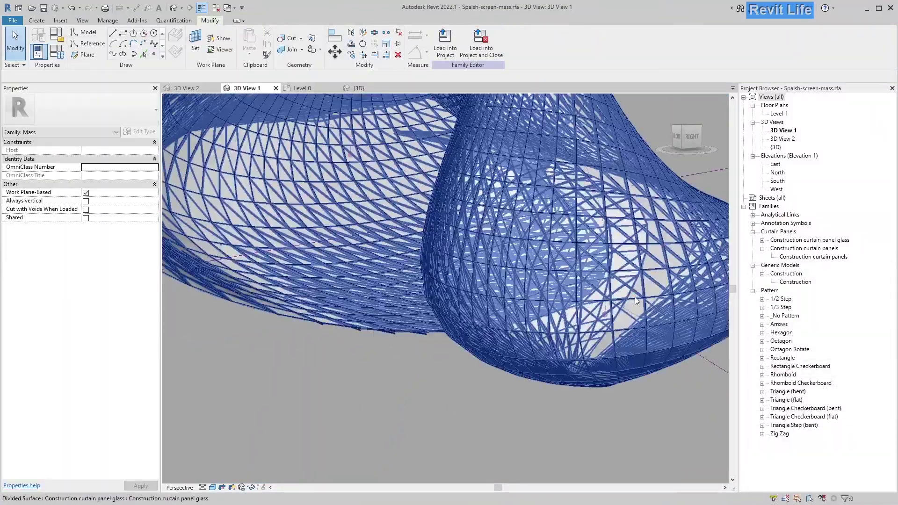
pyautogui.scroll(3, 643, 317)
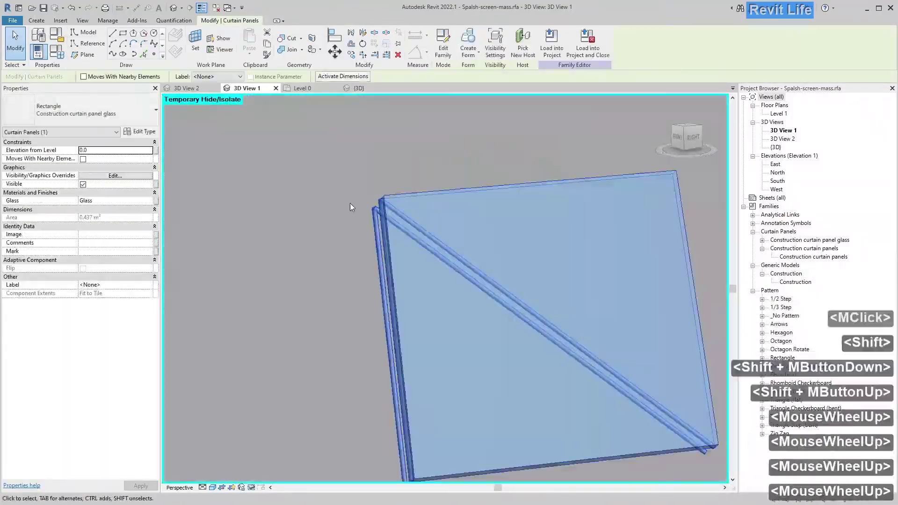
pyautogui.scroll(-2, 461, 391)
pyautogui.moveTo(461, 391); pyautogui.dragTo(442, 399, button='middle')
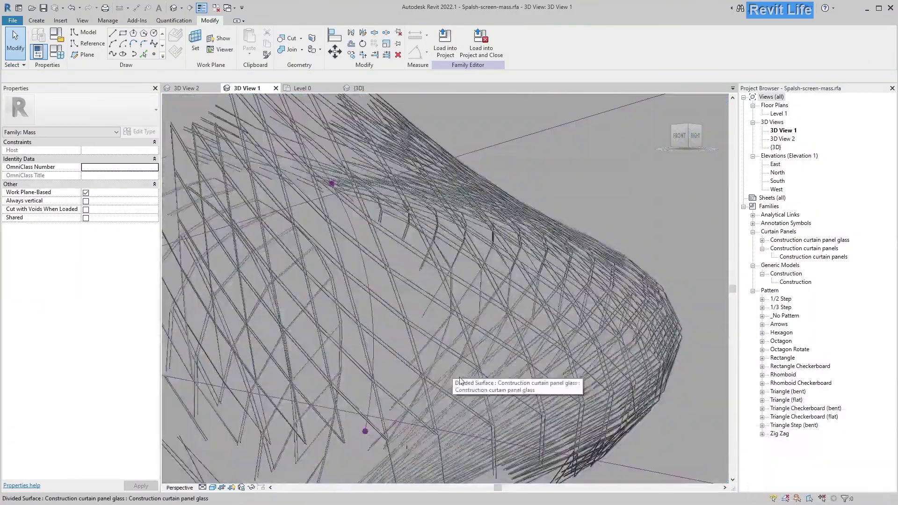
# Compare the clad building in 3D View 2 with the reference image and examine its tube structure.
pyautogui.click(341, 369)
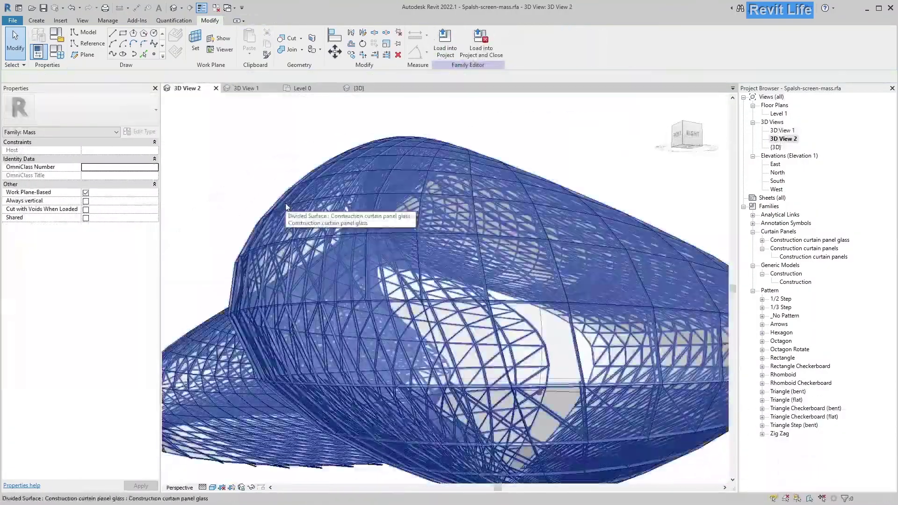
pyautogui.moveTo(549, 327); pyautogui.dragTo(519, 346, button='middle')
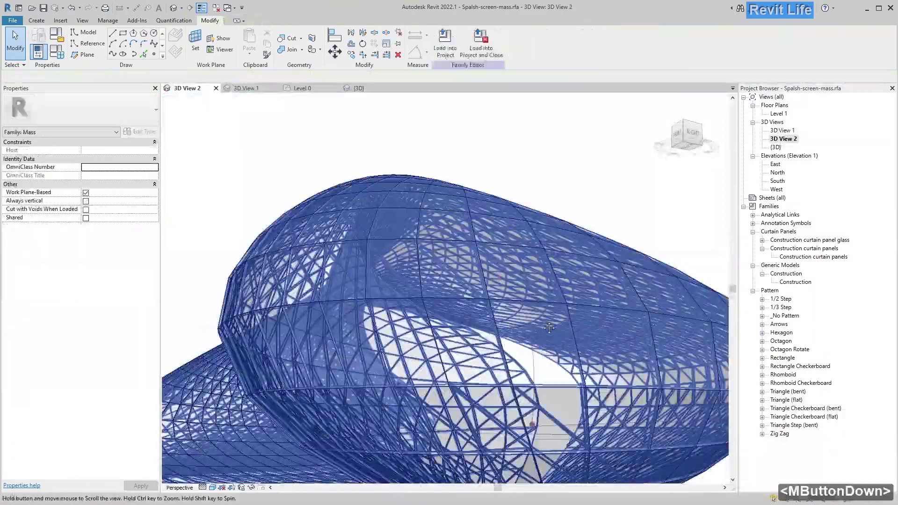
pyautogui.click(468, 354)
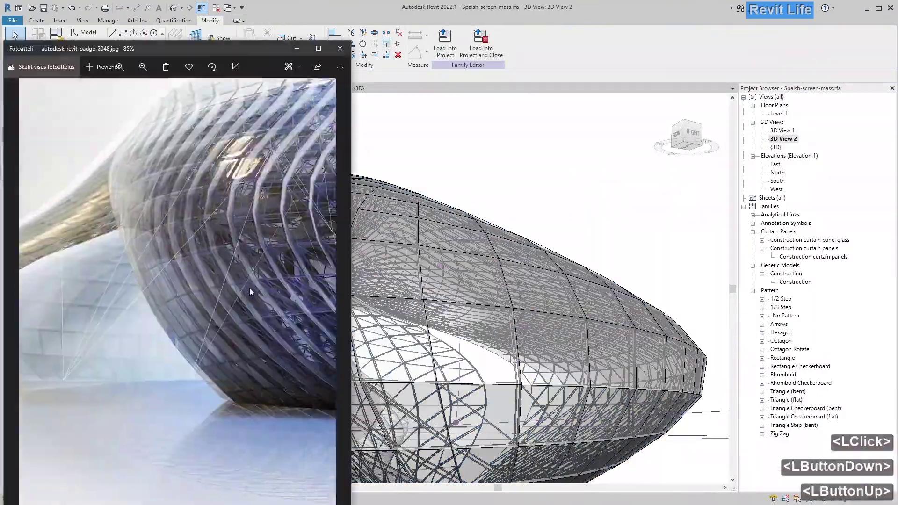
pyautogui.click(469, 353)
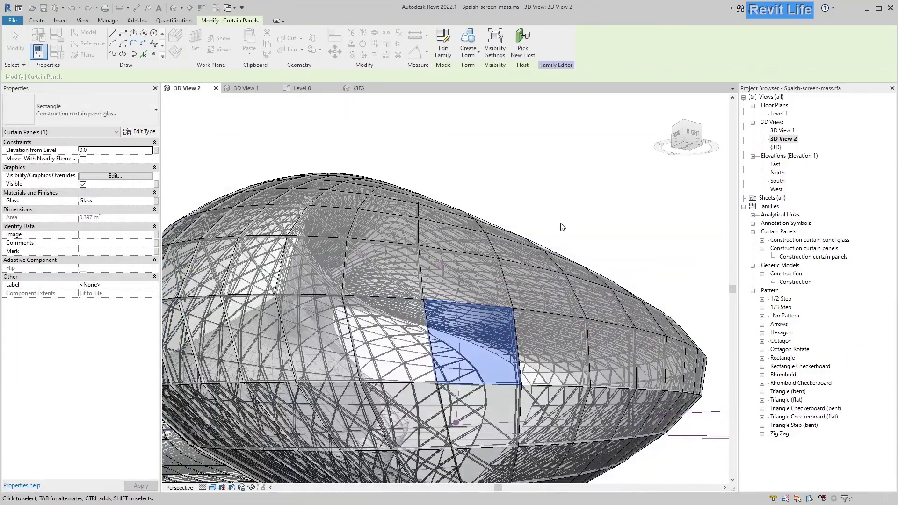
pyautogui.click(468, 299)
pyautogui.keyDown('shift'); pyautogui.moveTo(359, 409); pyautogui.dragTo(360, 409, button='middle'); pyautogui.keyUp('shift')
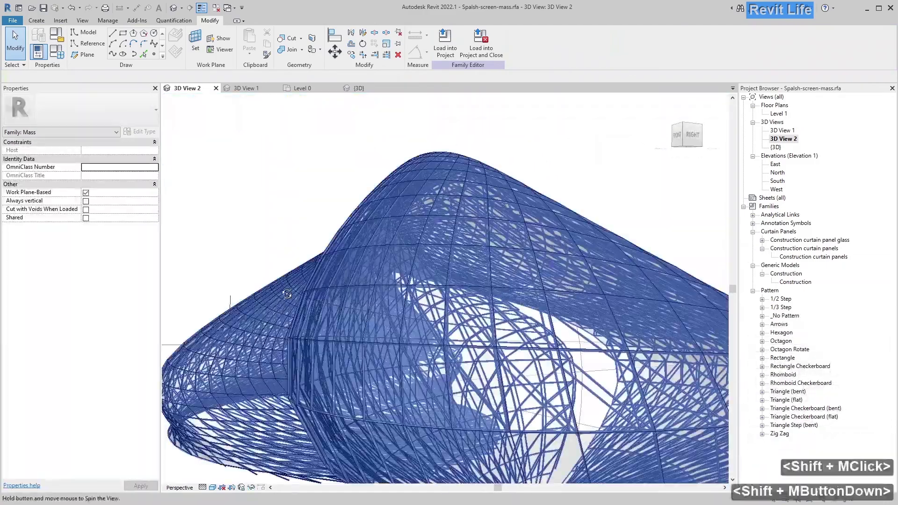
pyautogui.keyDown('shift'); pyautogui.moveTo(402, 192); pyautogui.dragTo(418, 183, button='middle'); pyautogui.keyUp('shift')
pyautogui.scroll(10, 243, 357)
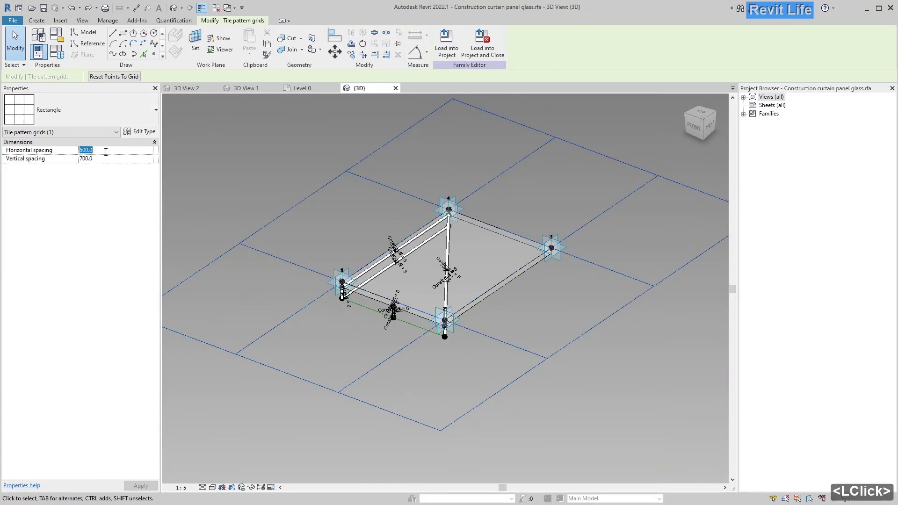
# Test the panel family with the tile pattern grid's horizontal spacing at 50 and check how the tubes adapt.
pyautogui.write('500.0')
pyautogui.press('Return')
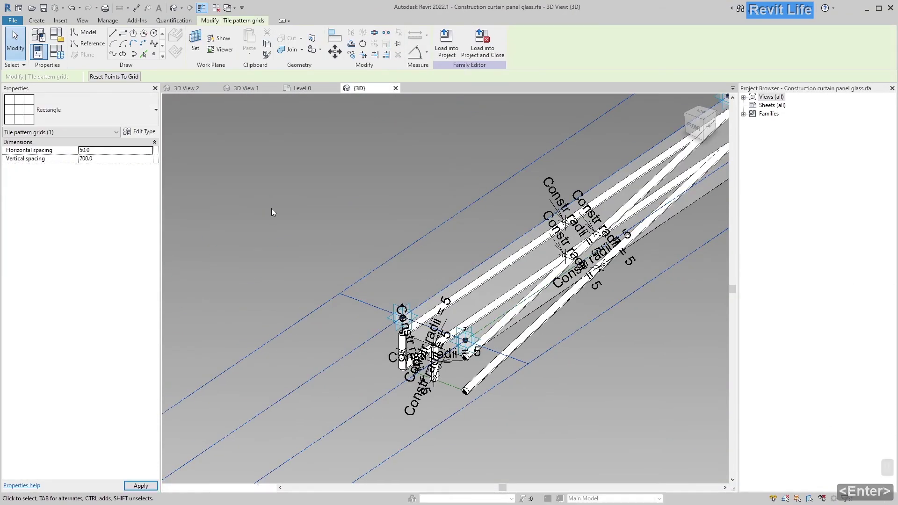
pyautogui.scroll(-4, 327, 364)
pyautogui.moveTo(383, 355); pyautogui.dragTo(443, 344, button='middle')
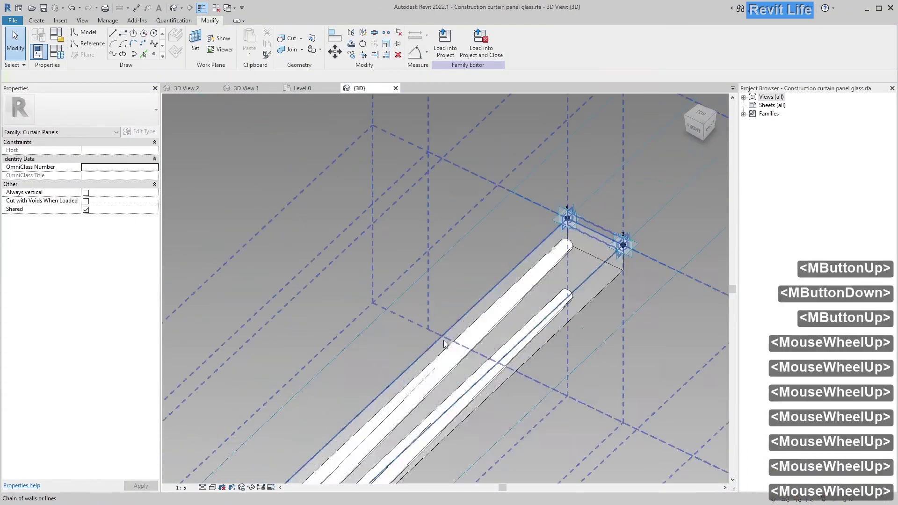
pyautogui.scroll(8, 296, 227)
pyautogui.press('Escape')
pyautogui.keyDown('shift'); pyautogui.moveTo(296, 227); pyautogui.dragTo(336, 282, button='middle'); pyautogui.keyUp('shift')
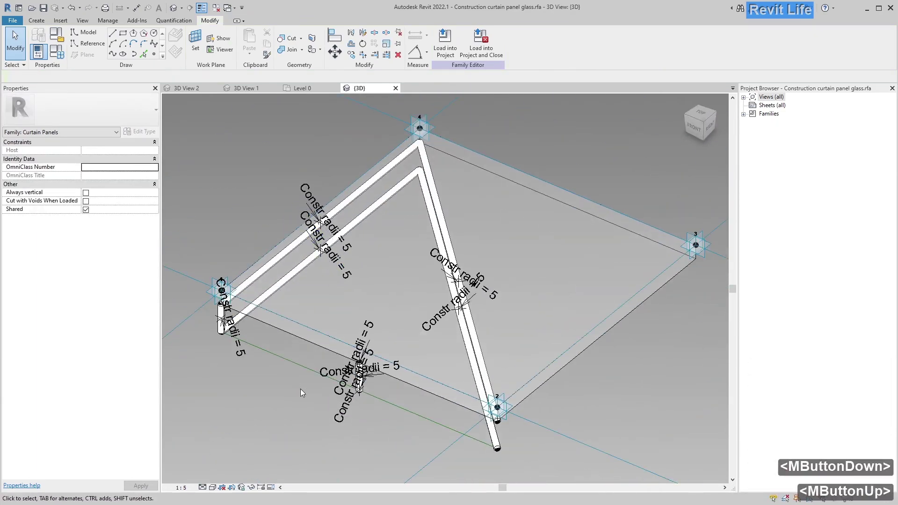
# Delete the short vertical tube and its circle between the two profiles on the lines from point 1 to 2.
pyautogui.scroll(-5, 360, 377)
pyautogui.click(403, 361)
pyautogui.press('Delete')
pyautogui.scroll(7, 394, 326)
pyautogui.middleClick(333, 412)
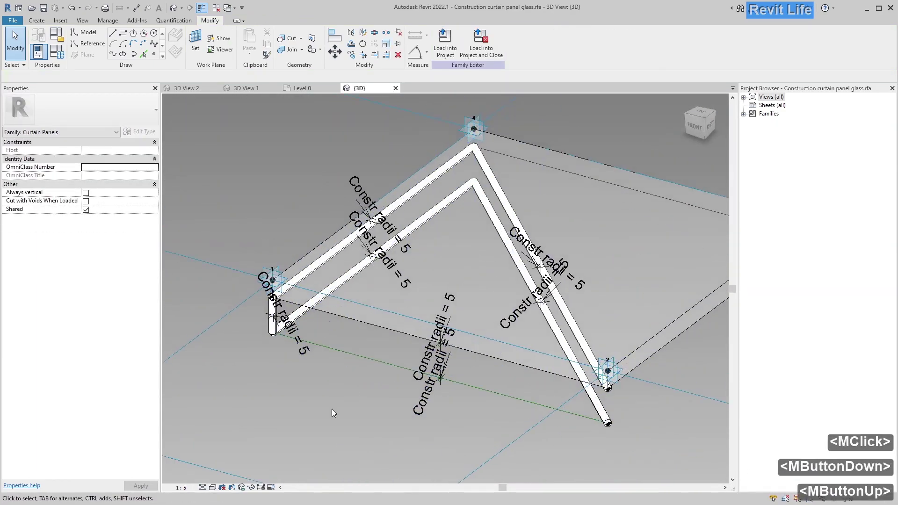
# Rebuild the tube along the lower reference line between points 1 and 2 from its circle profile.
pyautogui.scroll(5, 332, 412)
pyautogui.keyDown('ctrl'); pyautogui.click(282, 316); pyautogui.keyUp('ctrl')
pyautogui.scroll(-5, 282, 316)
pyautogui.click(249, 366)
pyautogui.middleClick(249, 367)
pyautogui.scroll(5, 476, 393)
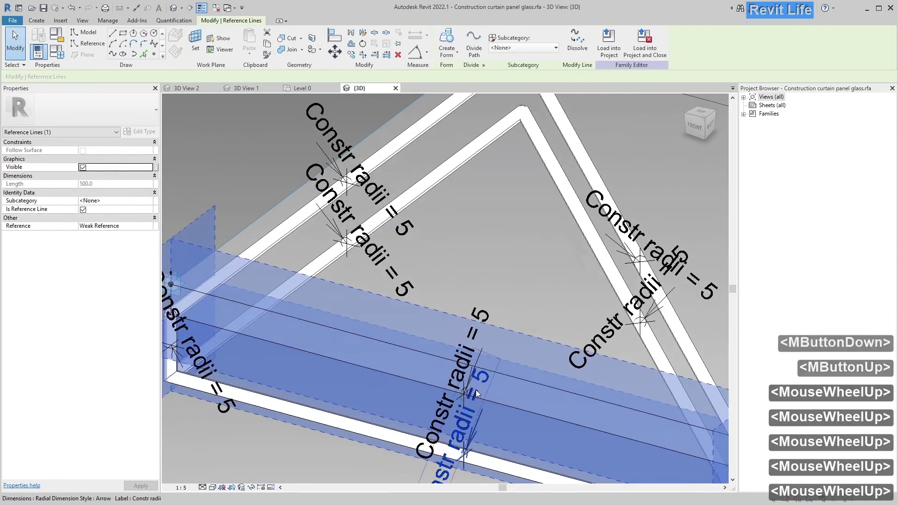
# Rebuild the tube along the upper reference line between points 1 and 2 from its circle profile.
pyautogui.scroll(-5, 476, 392)
pyautogui.keyDown('shift'); pyautogui.moveTo(475, 392); pyautogui.dragTo(591, 150, button='middle'); pyautogui.keyUp('shift')
pyautogui.scroll(6, 398, 281)
pyautogui.click(397, 280)
pyautogui.scroll(-5, 397, 281)
pyautogui.middleClick(398, 280)
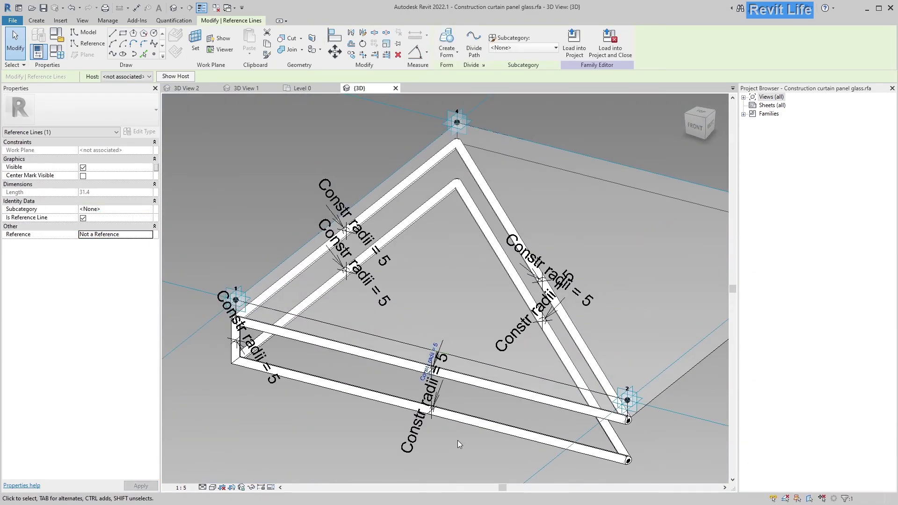
# Select adaptive point 2 in the glass panel family and open its orientation options.
pyautogui.scroll(5, 458, 442)
pyautogui.press('Tab')
pyautogui.press('Tab')
pyautogui.click(458, 442)
pyautogui.scroll(-5, 458, 442)
pyautogui.middleClick(457, 442)
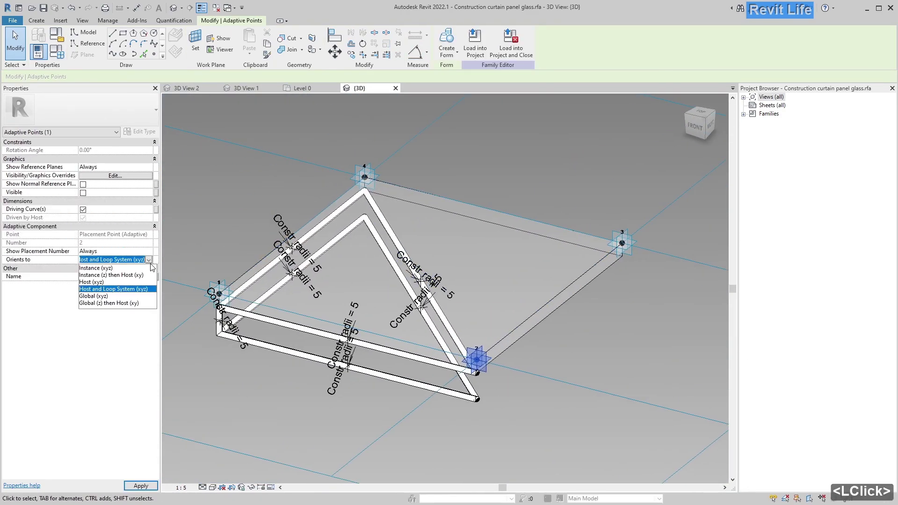
# Examine the glass panel's tubes and their joints from several angles.
pyautogui.scroll(5, 510, 378)
pyautogui.click(401, 360)
pyautogui.scroll(-5, 352, 316)
pyautogui.keyDown('shift'); pyautogui.moveTo(265, 311); pyautogui.dragTo(357, 222, button='middle'); pyautogui.keyUp('shift')
pyautogui.scroll(7, 393, 299)
pyautogui.click(396, 295)
pyautogui.click(349, 374)
pyautogui.scroll(-5, 206, 371)
pyautogui.press('Escape')
pyautogui.scroll(4, 205, 371)
pyautogui.click(206, 371)
pyautogui.press('Escape')
pyautogui.keyDown('shift'); pyautogui.moveTo(205, 371); pyautogui.dragTo(301, 231, button='middle'); pyautogui.keyUp('shift')
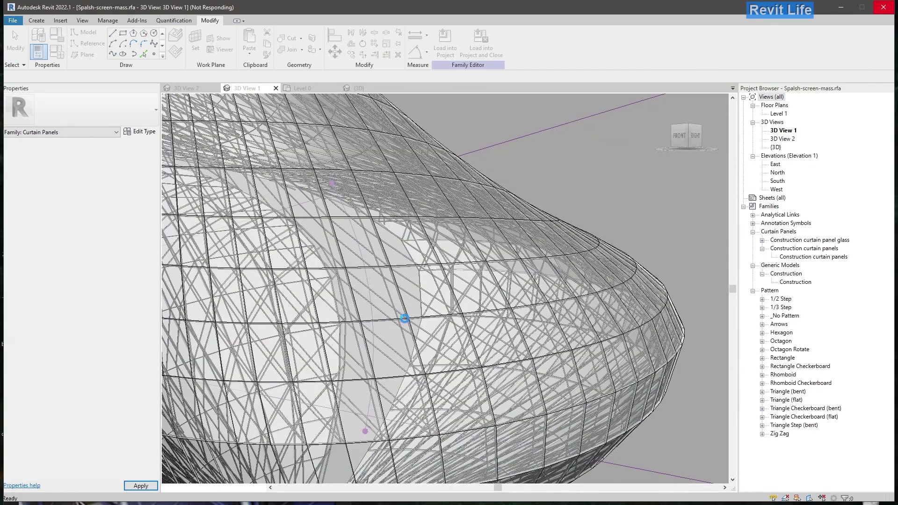
# Check the CPU load in Task Manager while the mass is processing, and return to Revit.
pyautogui.hotkey('ctrl', 'shift', 'Escape')
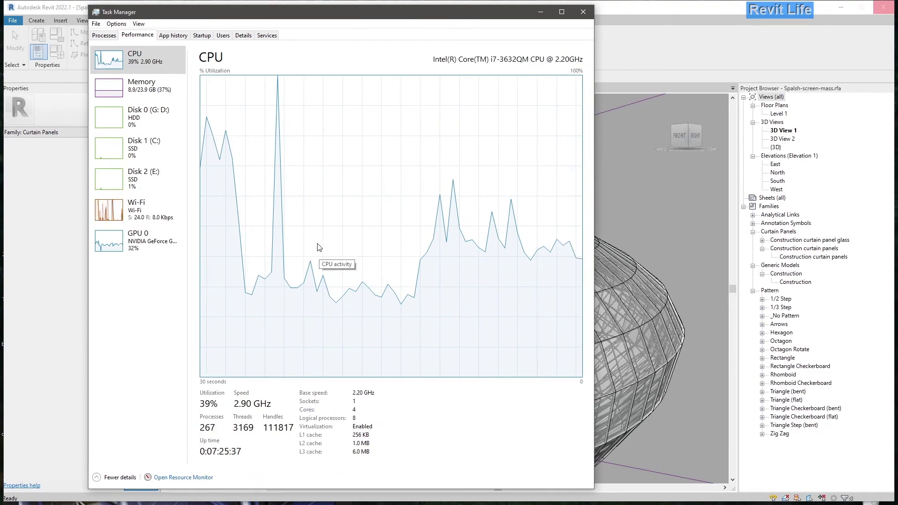
pyautogui.click(583, 12)
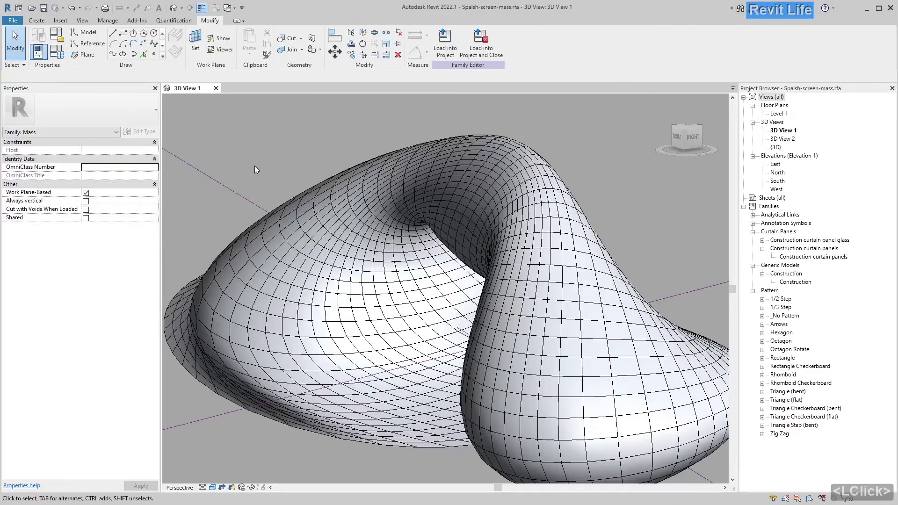
# Try the Beginning justification on the mass's divided surface U grid and inspect the grid where the surface ends.
pyautogui.click(632, 302)
pyautogui.scroll(5, 420, 327)
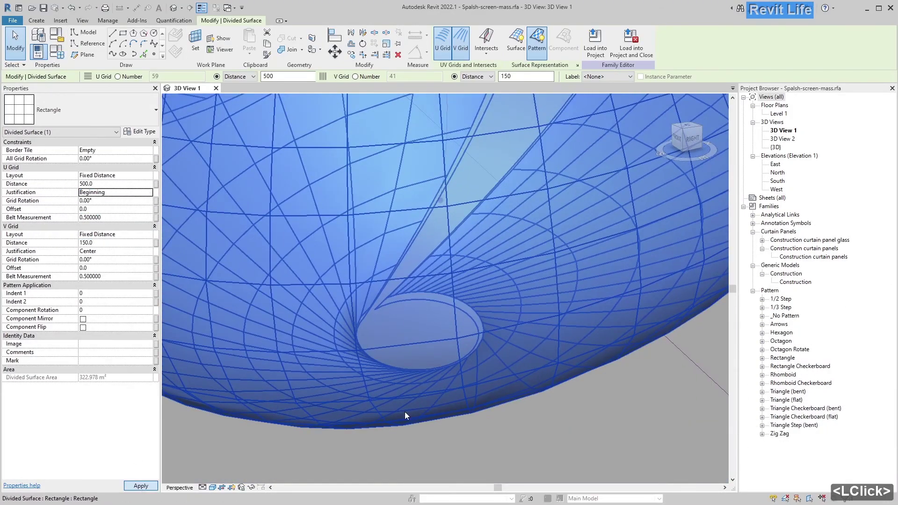
pyautogui.scroll(-3, 426, 324)
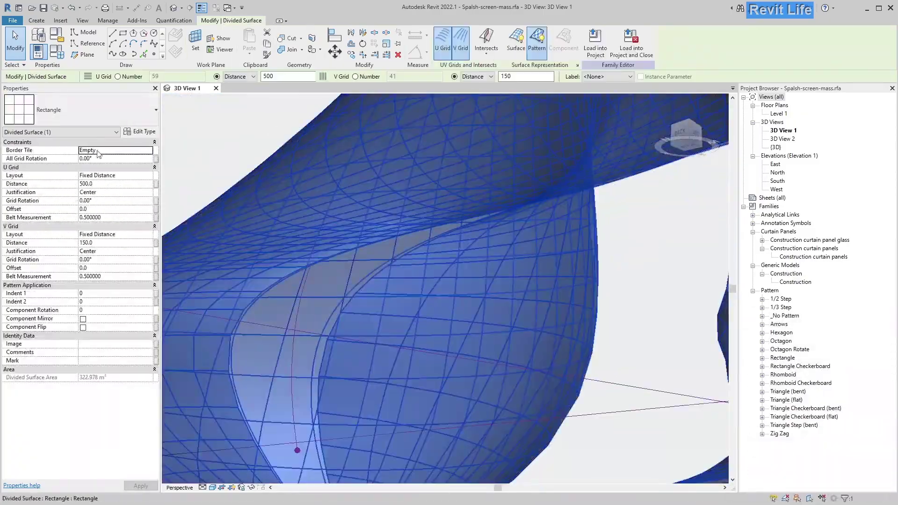
pyautogui.scroll(-4, 327, 407)
pyautogui.keyDown('shift'); pyautogui.moveTo(367, 363); pyautogui.dragTo(303, 225, button='middle'); pyautogui.keyUp('shift')
pyautogui.scroll(2, 303, 225)
pyautogui.press('Escape')
# Change the divided surface's U and V grid layouts to Fixed Number, with 40 divisions each.
pyautogui.click(293, 256)
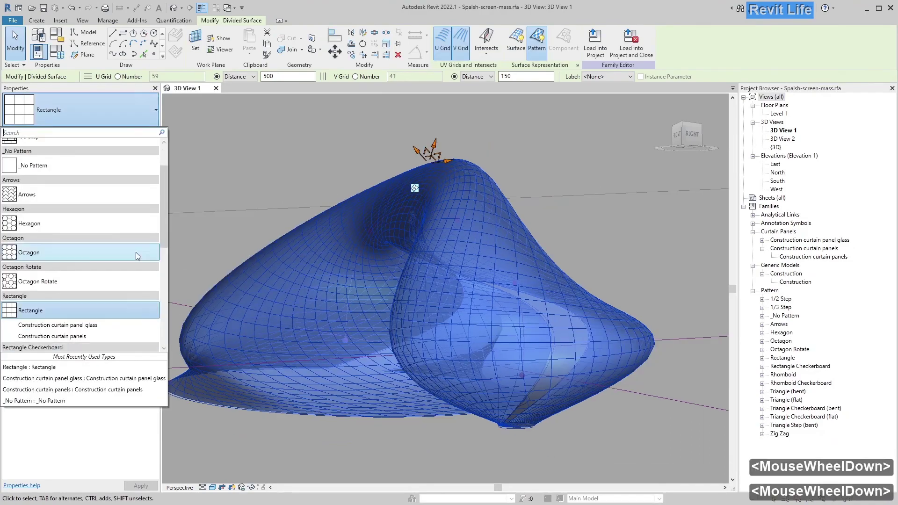
pyautogui.click(149, 175)
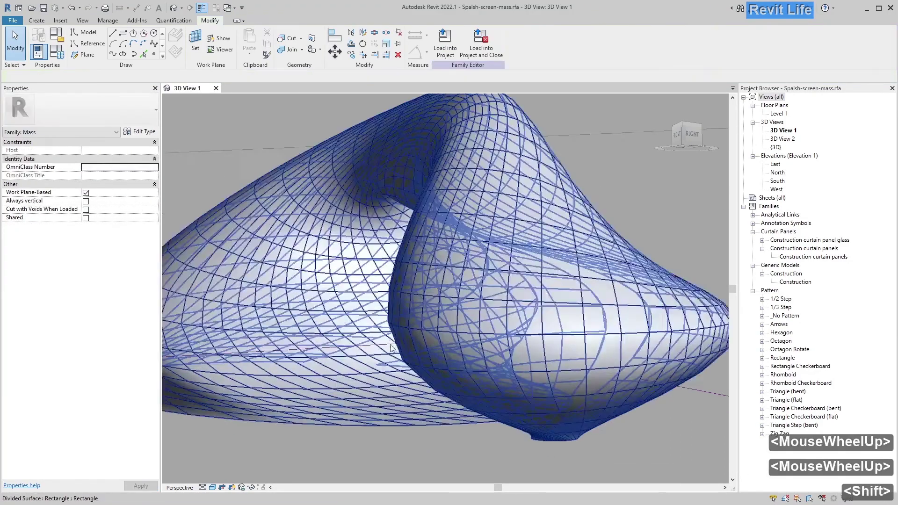
pyautogui.keyDown('shift'); pyautogui.moveTo(262, 262); pyautogui.dragTo(318, 263, button='middle'); pyautogui.keyUp('shift')
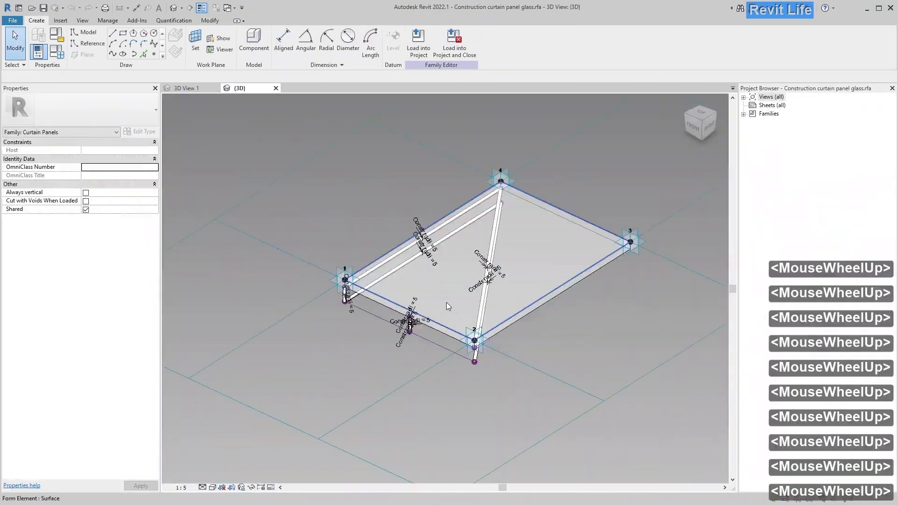
# Rebuild the glass panel's tube along the upper reference line between points 1 and 2 from its circle profile.
pyautogui.scroll(8, 397, 297)
pyautogui.keyDown('ctrl'); pyautogui.click(427, 336); pyautogui.keyUp('ctrl')
pyautogui.click(392, 339)
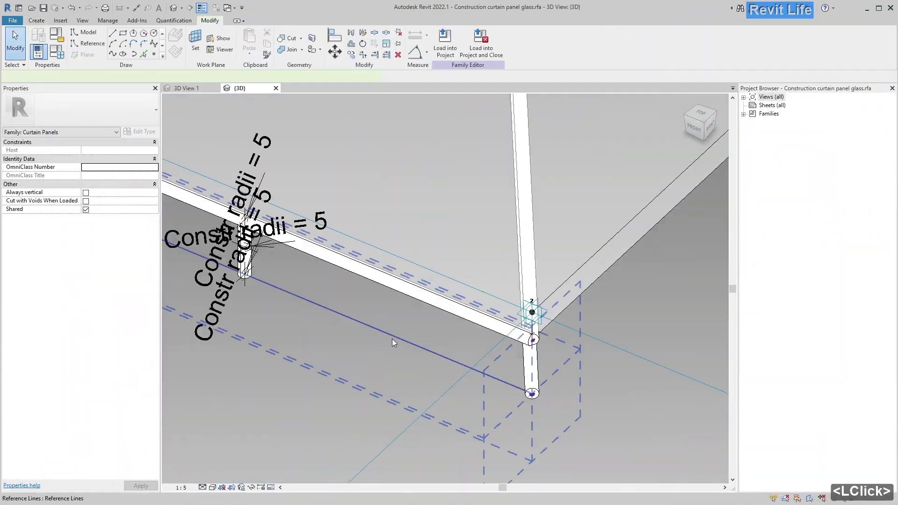
pyautogui.scroll(-6, 343, 365)
pyautogui.press('Escape')
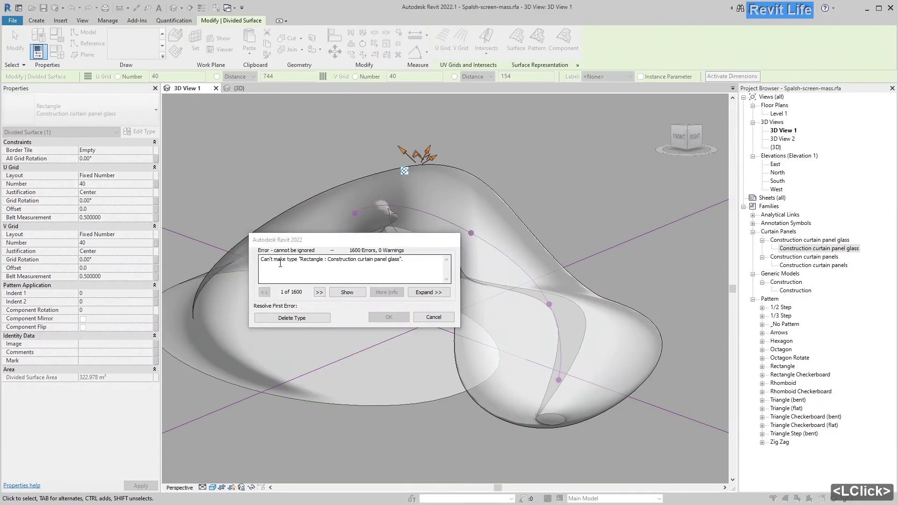
# Cancel the glass panel assignment and delete the divided surface from the mass, with the Dynamo graph open.
pyautogui.press('Escape')
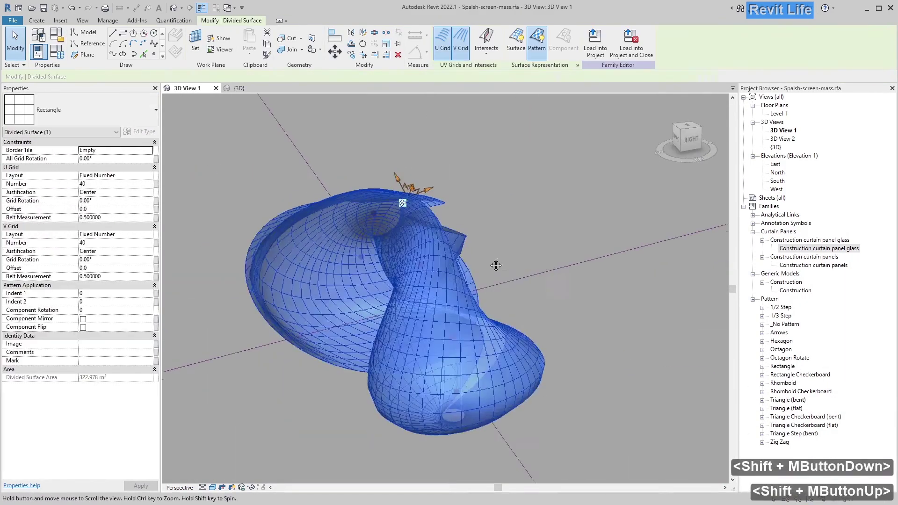
pyautogui.press('Delete')
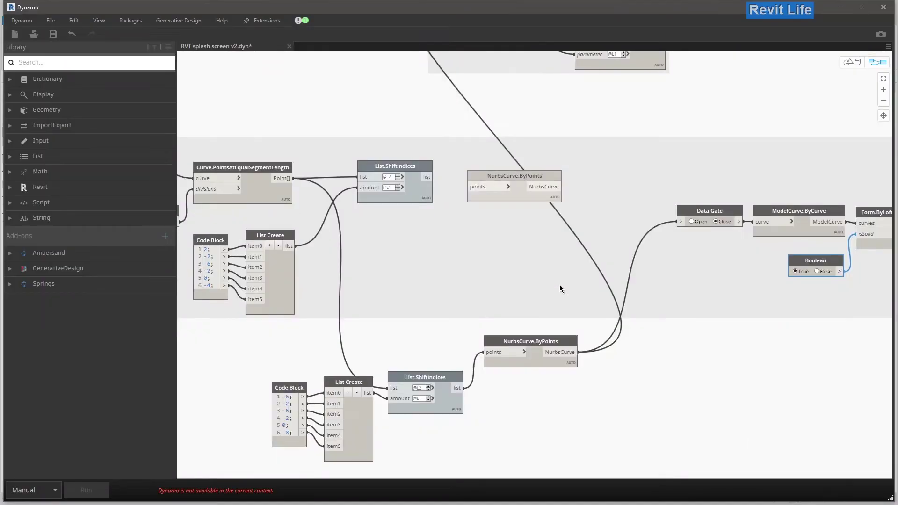
pyautogui.click(269, 242)
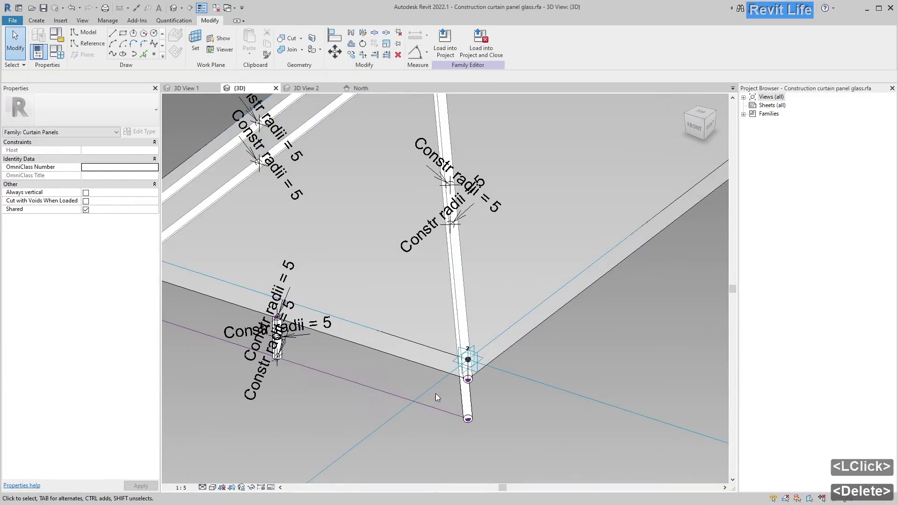
# Delete the tubes from the glass panel family, leaving the circle profiles, and switch to the mass's 3D View 2.
pyautogui.scroll(6, 543, 328)
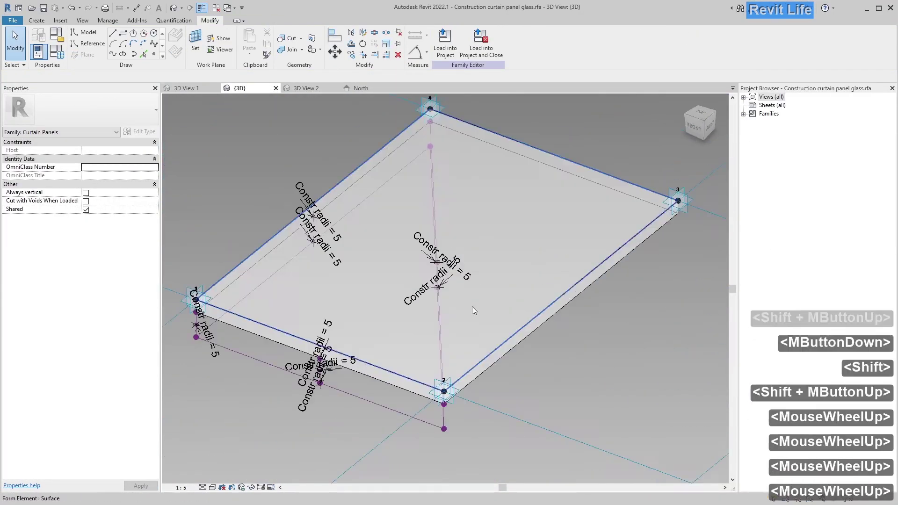
pyautogui.click(306, 88)
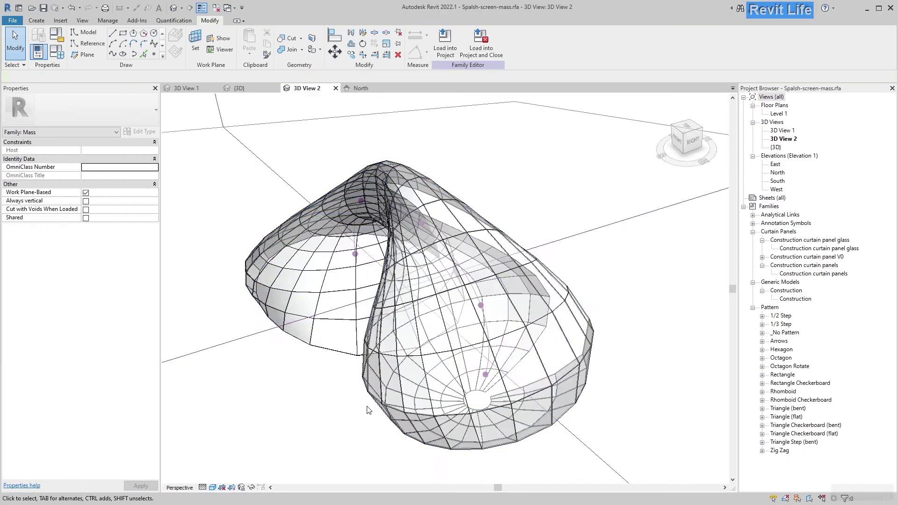
# Isolate neighbouring panels on the mass and open the type properties of Construction curtain panel V0.
pyautogui.scroll(6, 367, 411)
pyautogui.moveTo(366, 411); pyautogui.dragTo(265, 402, button='middle')
pyautogui.scroll(4, 417, 329)
pyautogui.click(417, 329)
pyautogui.keyDown('shift'); pyautogui.moveTo(417, 328); pyautogui.dragTo(543, 256, button='middle'); pyautogui.keyUp('shift')
pyautogui.click(455, 322)
pyautogui.click(251, 487)
pyautogui.click(140, 131)
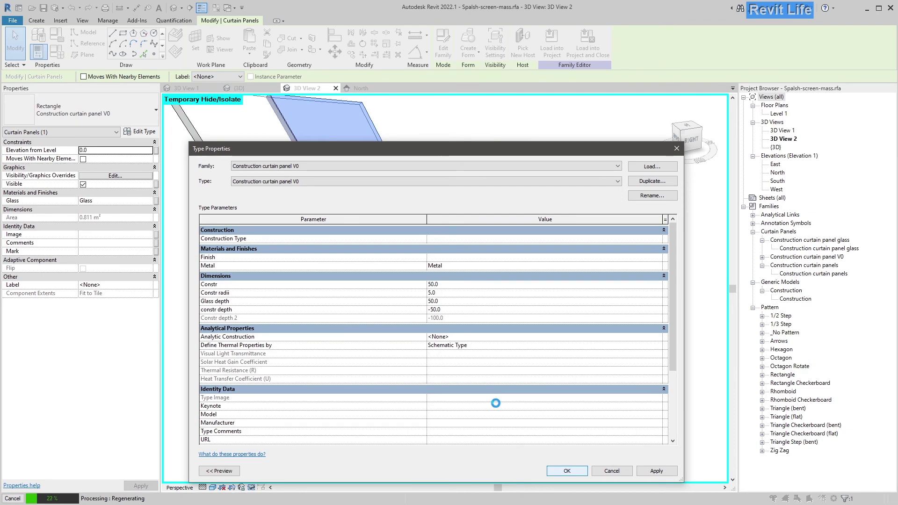
# Inspect the short connecting tube at the corner of the isolated panels.
pyautogui.moveTo(274, 330); pyautogui.dragTo(296, 362, button='middle')
pyautogui.click(279, 341)
pyautogui.press('Escape')
pyautogui.scroll(-5, 414, 290)
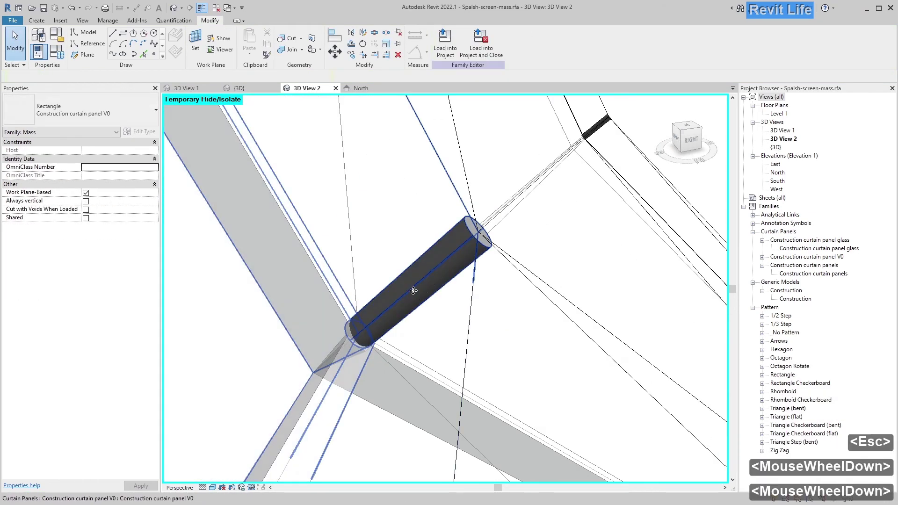
pyautogui.keyDown('shift'); pyautogui.moveTo(414, 290); pyautogui.dragTo(551, 204, button='middle'); pyautogui.keyUp('shift')
# Rebuild both V0 panel tubes between points 1 and 2 from circle profiles labelled Constr radii, with the radius at 5.
pyautogui.click(497, 245)
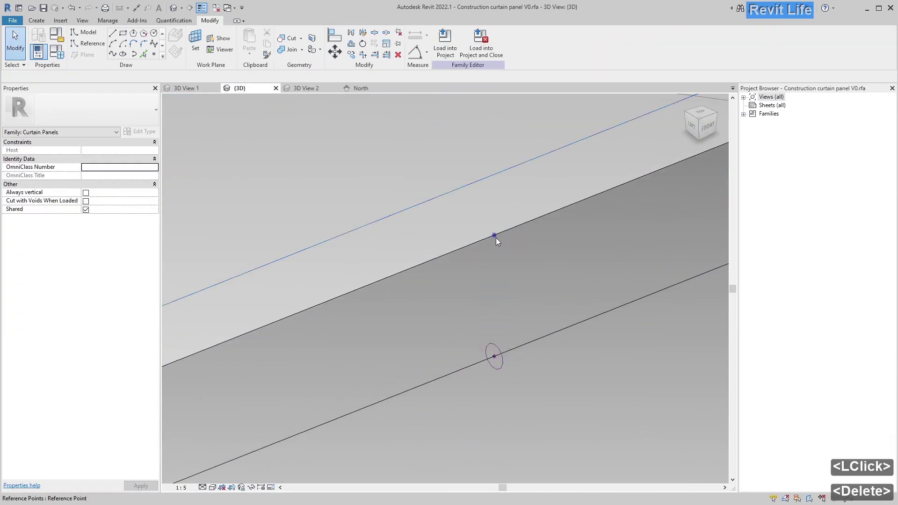
pyautogui.click(460, 199)
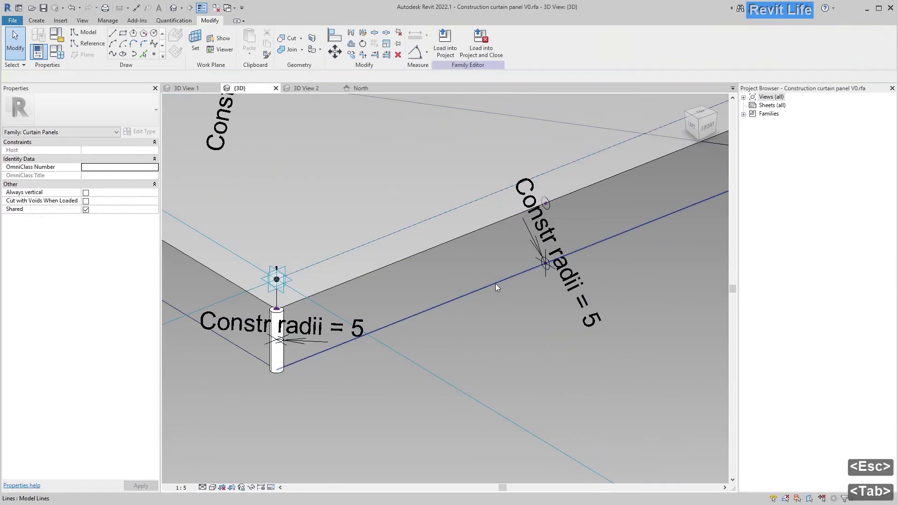
pyautogui.scroll(4, 504, 256)
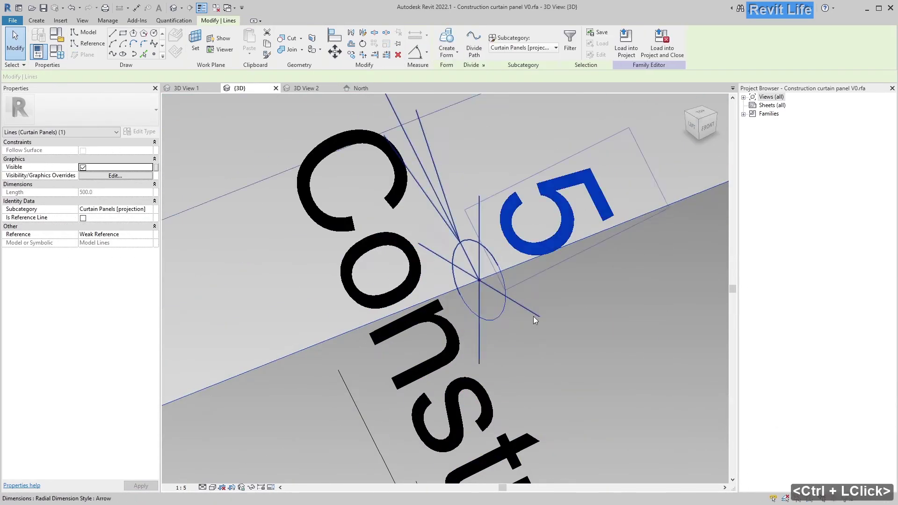
pyautogui.click(524, 42)
pyautogui.click(427, 106)
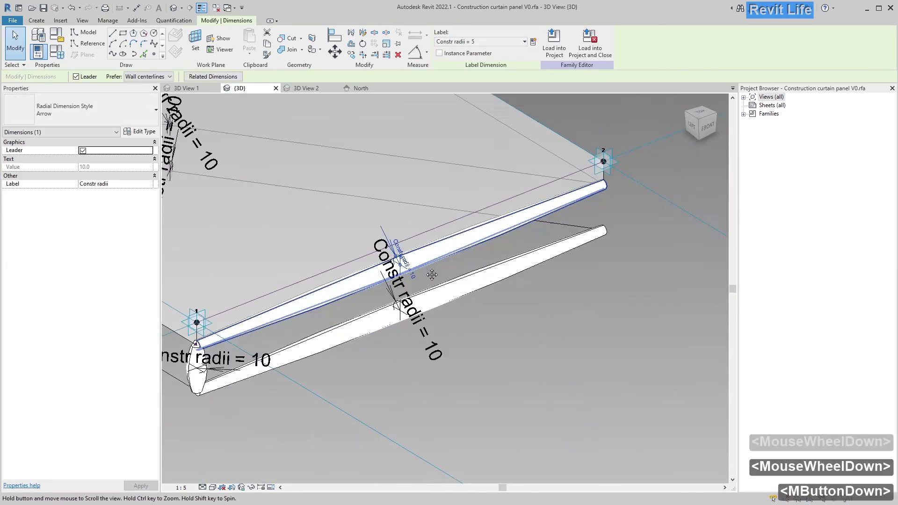
pyautogui.scroll(5, 361, 254)
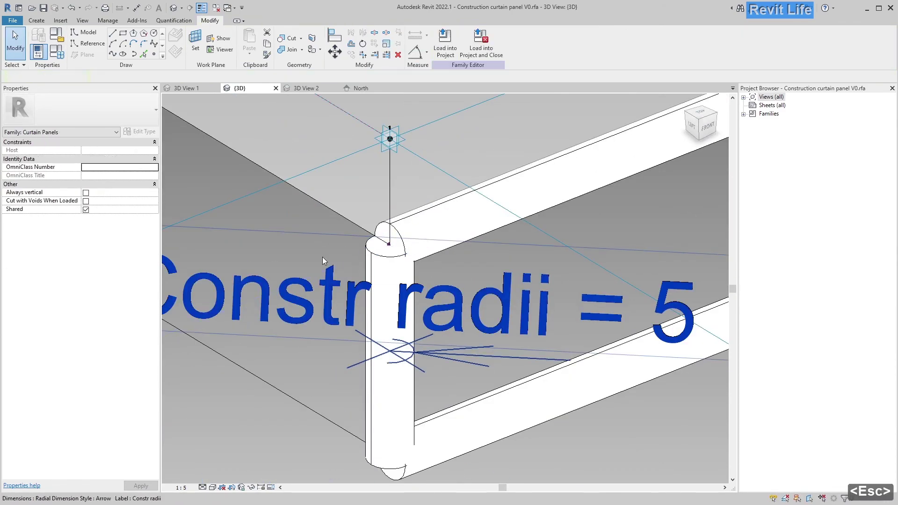
pyautogui.click(321, 257)
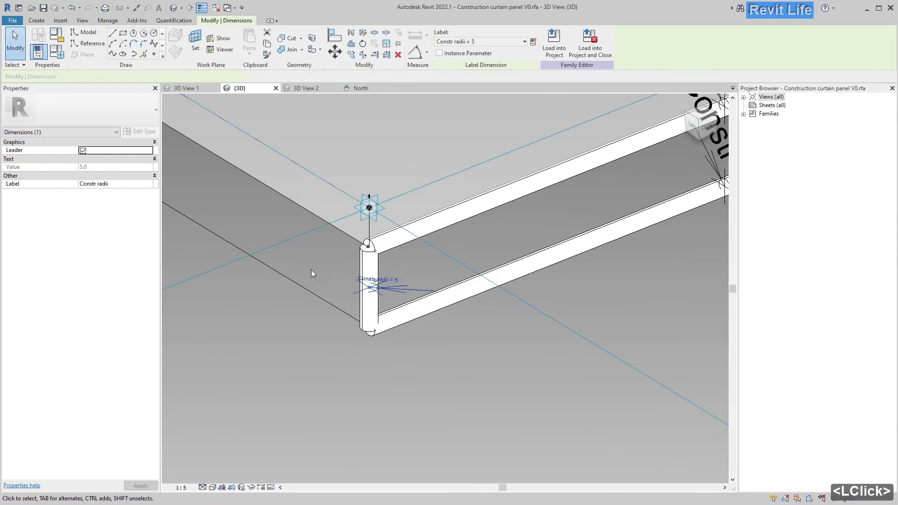
# Create the tube along the lower line between points 1 and 4 from its circle profile.
pyautogui.scroll(-2, 310, 269)
pyautogui.press('Tab')
pyautogui.press('Tab')
pyautogui.scroll(8, 438, 282)
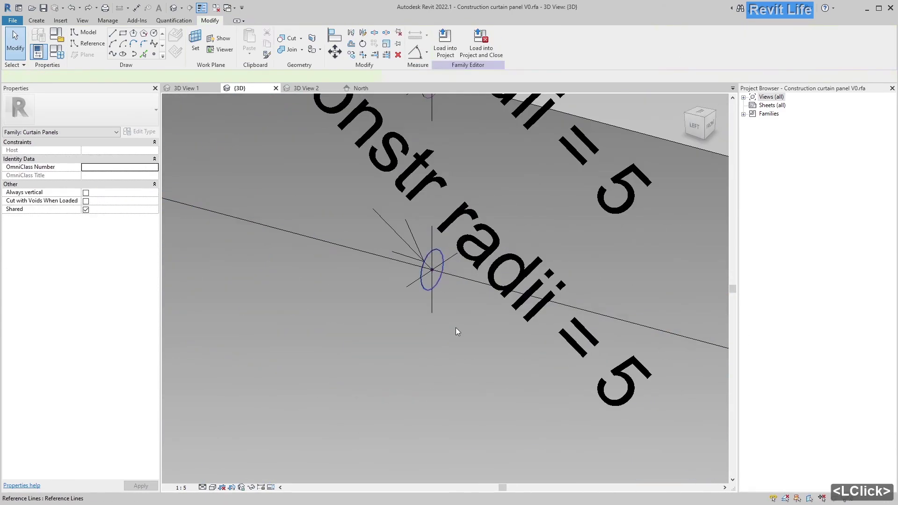
pyautogui.click(341, 231)
pyautogui.press('Tab')
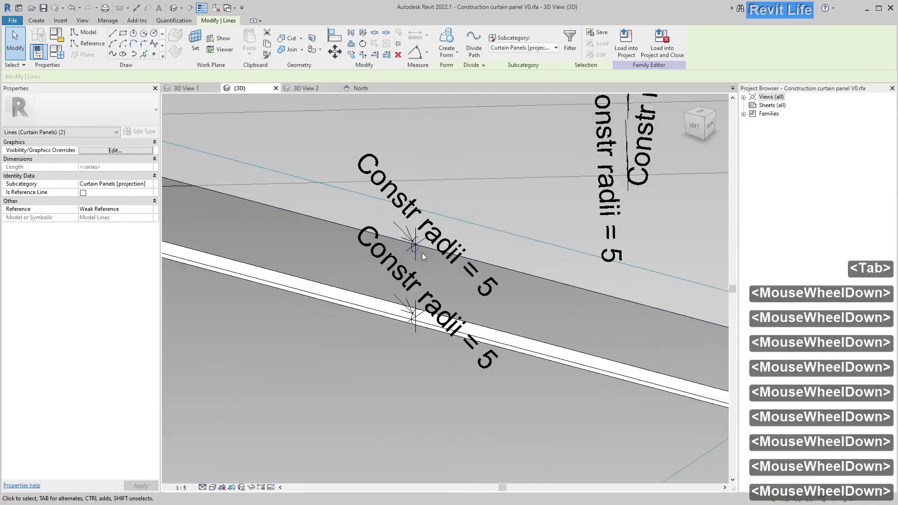
# Temporarily hide the glass form in the V0 panel family to expose the lines and circle profiles.
pyautogui.press('h')
pyautogui.press('h')
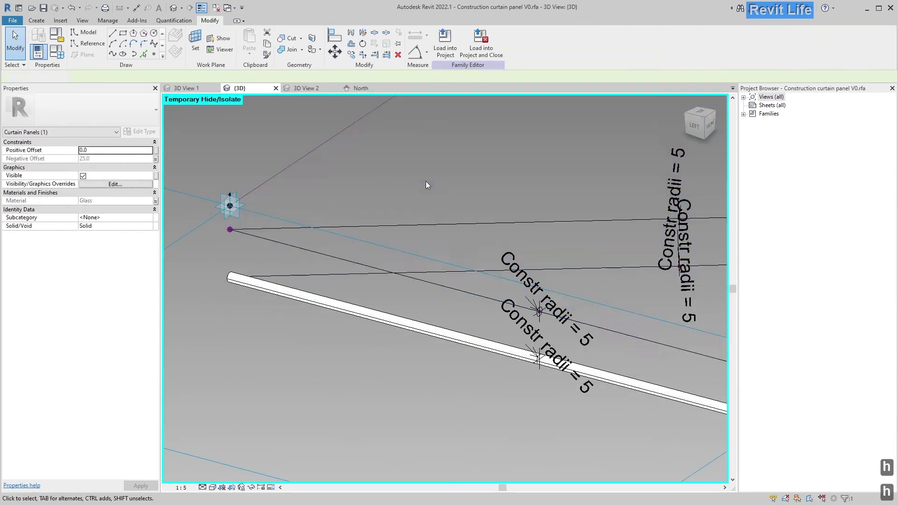
pyautogui.press('Escape')
pyautogui.scroll(-10, 292, 254)
pyautogui.scroll(-3, 398, 339)
pyautogui.scroll(3, 372, 281)
pyautogui.scroll(-2, 389, 247)
# Create the tube along the diagonal line between points 2 and 4 from its circle profile.
pyautogui.press('Tab')
pyautogui.click(537, 242)
pyautogui.hotkey('ctrl', 'z')
pyautogui.keyDown('shift'); pyautogui.moveTo(370, 346); pyautogui.dragTo(376, 349, button='middle'); pyautogui.keyUp('shift')
pyautogui.scroll(2, 376, 348)
pyautogui.scroll(8, 507, 276)
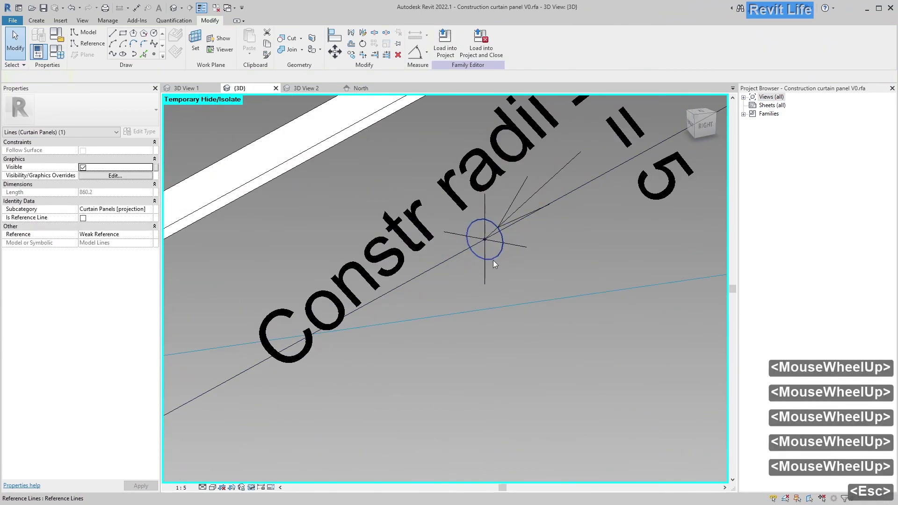
pyautogui.keyDown('ctrl'); pyautogui.click(506, 151); pyautogui.keyUp('ctrl')
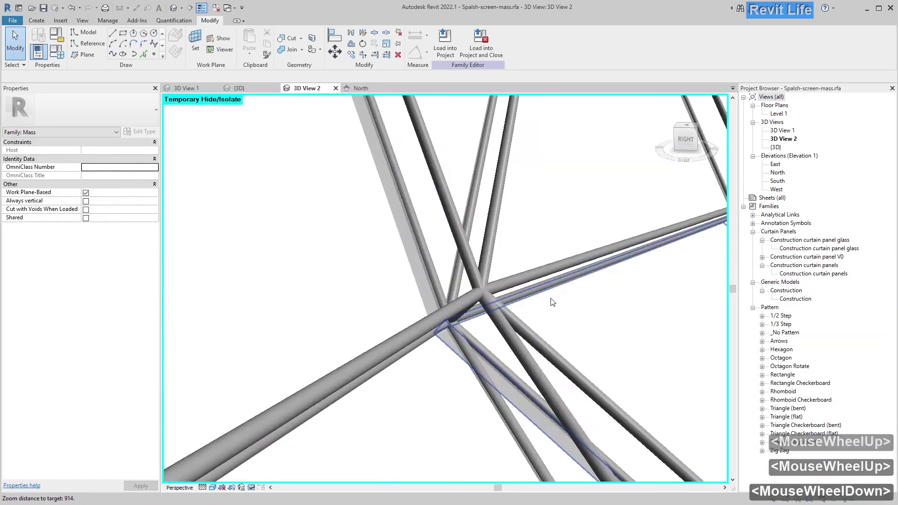
# Examine the tube joints between the isolated V0 panels on the mass.
pyautogui.scroll(3, 429, 299)
pyautogui.keyDown('shift'); pyautogui.moveTo(430, 298); pyautogui.dragTo(374, 300, button='middle'); pyautogui.keyUp('shift')
pyautogui.moveTo(374, 300); pyautogui.dragTo(405, 241, button='middle')
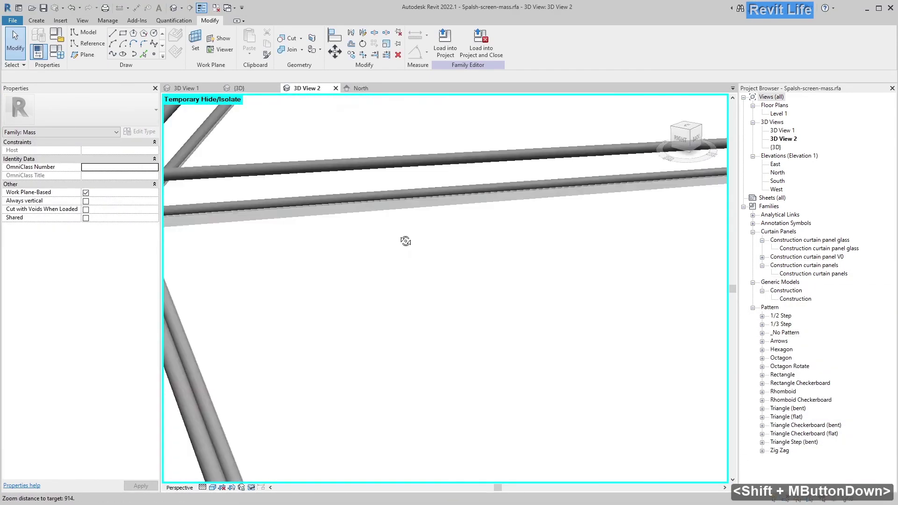
pyautogui.scroll(-5, 404, 240)
pyautogui.scroll(5, 465, 280)
# Delete the glass form from the V0 panel family.
pyautogui.press('Tab')
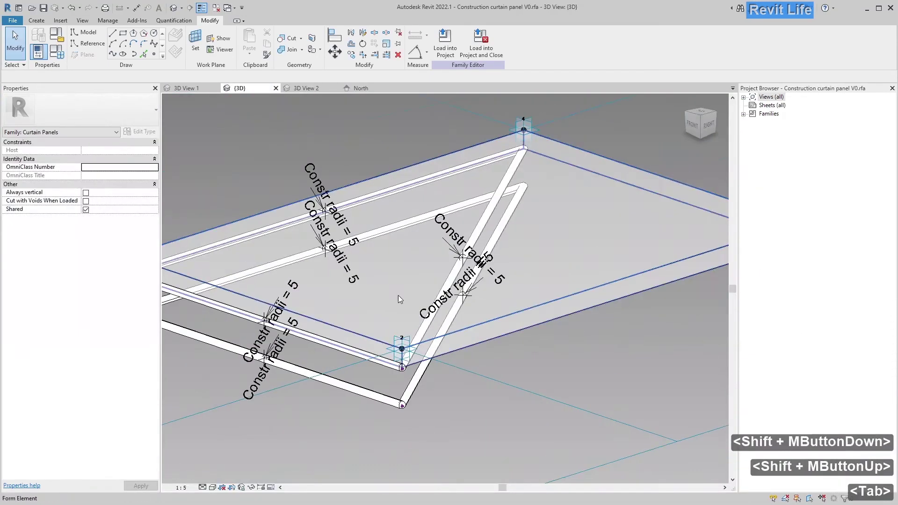
pyautogui.keyDown('shift'); pyautogui.moveTo(400, 300); pyautogui.dragTo(454, 60, button='middle'); pyautogui.keyUp('shift')
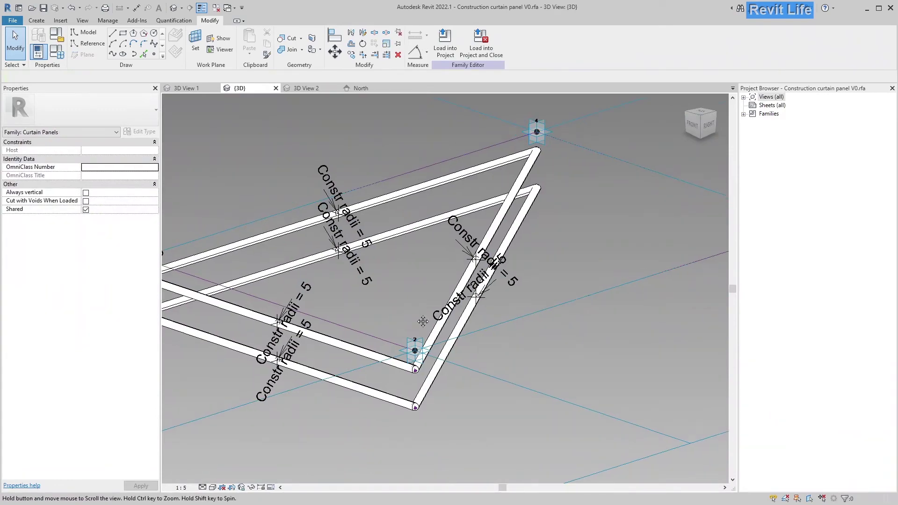
pyautogui.click(295, 167)
# Create a form along the V0 panel's edge between points 1 and 2 using its reference line.
pyautogui.scroll(3, 341, 354)
pyautogui.click(374, 370)
pyautogui.scroll(2, 467, 302)
pyautogui.scroll(-2, 453, 303)
pyautogui.moveTo(453, 303); pyautogui.dragTo(394, 338, button='middle')
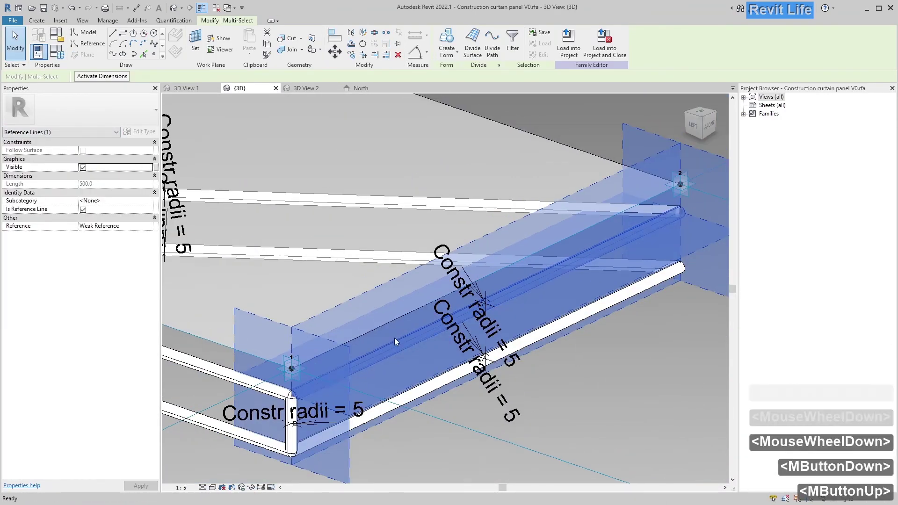
pyautogui.press('Tab')
pyautogui.click(382, 354)
pyautogui.scroll(4, 262, 402)
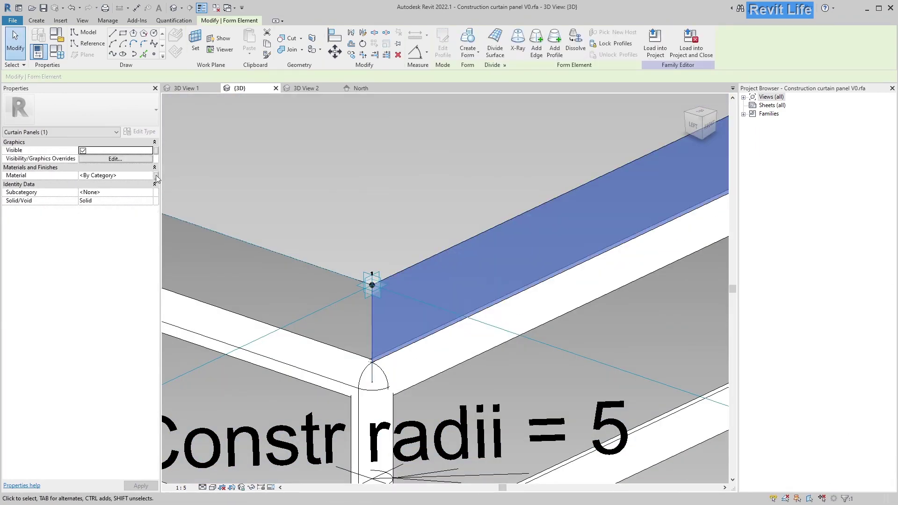
# Try to create a form from the model line along the panel edge between points 1 and 4.
pyautogui.click(248, 307)
pyautogui.press('Tab')
pyautogui.press('Tab')
pyautogui.press('Tab')
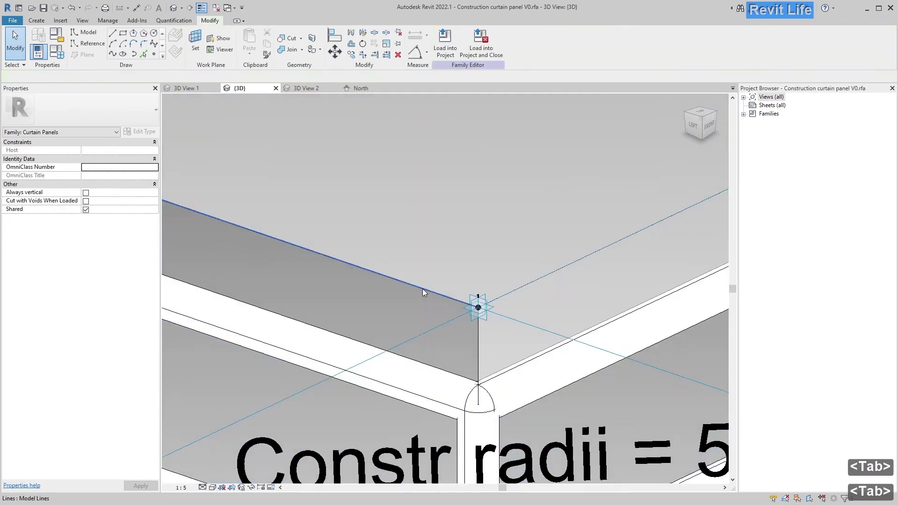
pyautogui.keyDown('ctrl'); pyautogui.click(424, 294); pyautogui.keyUp('ctrl')
pyautogui.scroll(-2, 423, 294)
pyautogui.click(446, 39)
pyautogui.press('space')
pyautogui.press('Tab')
pyautogui.press('Tab')
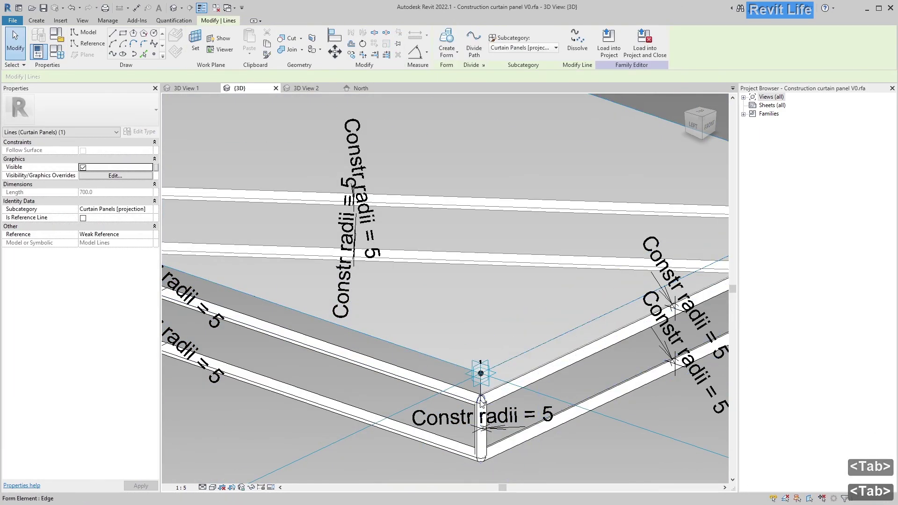
# Try to create a form using the upper tube's centre line between points 1 and 4.
pyautogui.scroll(3, 482, 400)
pyautogui.press('Tab')
pyautogui.scroll(2, 482, 403)
pyautogui.press('Tab')
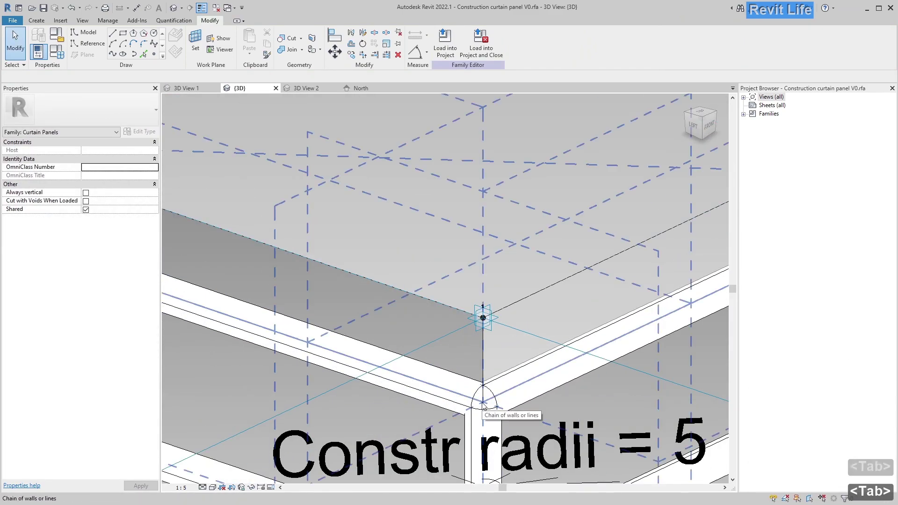
pyautogui.keyDown('shift'); pyautogui.moveTo(483, 406); pyautogui.dragTo(437, 327, button='middle'); pyautogui.keyUp('shift')
pyautogui.click(406, 248)
pyautogui.scroll(-7, 397, 249)
pyautogui.moveTo(335, 251); pyautogui.dragTo(405, 303, button='middle')
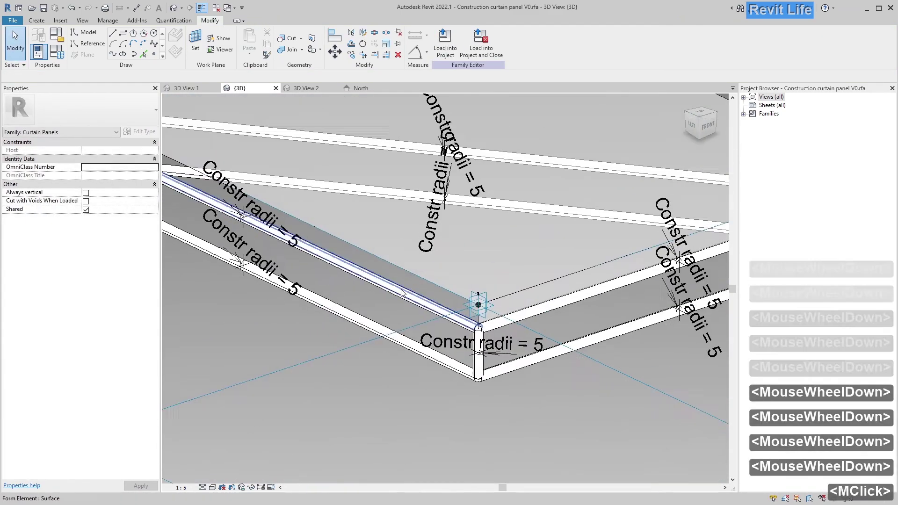
pyautogui.scroll(6, 403, 300)
pyautogui.press('Tab')
pyautogui.click(429, 307)
pyautogui.click(447, 43)
# Create a vertical sheet form standing on the panel edge between points 1 and 4.
pyautogui.click(477, 289)
pyautogui.scroll(-2, 457, 301)
pyautogui.press('Tab')
pyautogui.click(457, 301)
pyautogui.click(447, 43)
pyautogui.keyDown('shift'); pyautogui.moveTo(337, 299); pyautogui.dragTo(468, 323, button='middle'); pyautogui.keyUp('shift')
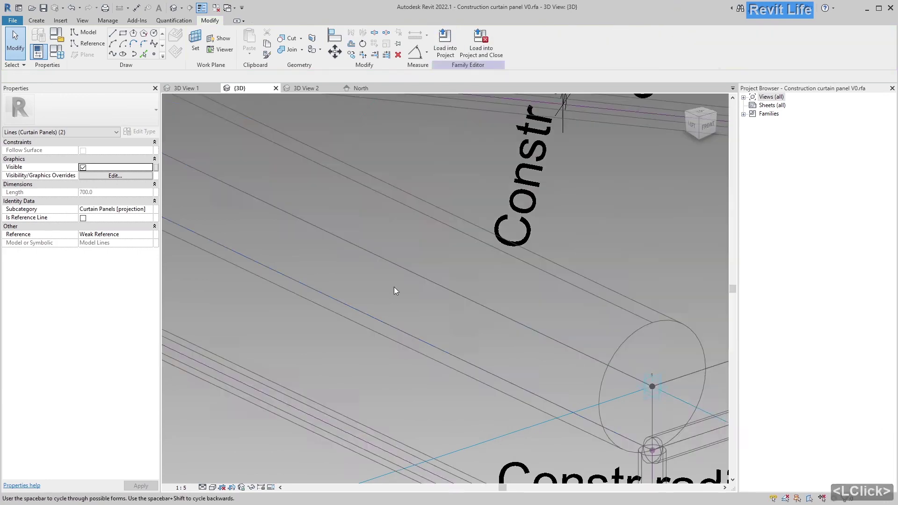
pyautogui.click(478, 349)
pyautogui.press('Escape')
# Lower the sheet's free edge to the upper tube line between points 1 and 4 and link the sheet's material to a family parameter.
pyautogui.press('Tab')
pyautogui.press('Tab')
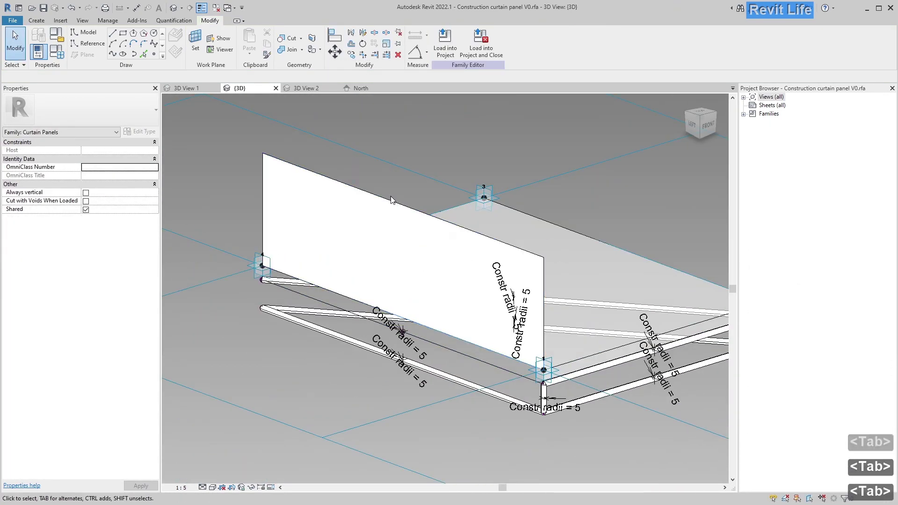
pyautogui.moveTo(388, 199); pyautogui.dragTo(396, 326)
pyautogui.scroll(5, 505, 369)
pyautogui.press('a')
pyautogui.press('l')
pyautogui.click(484, 347)
pyautogui.scroll(-4, 527, 359)
pyautogui.click(524, 351)
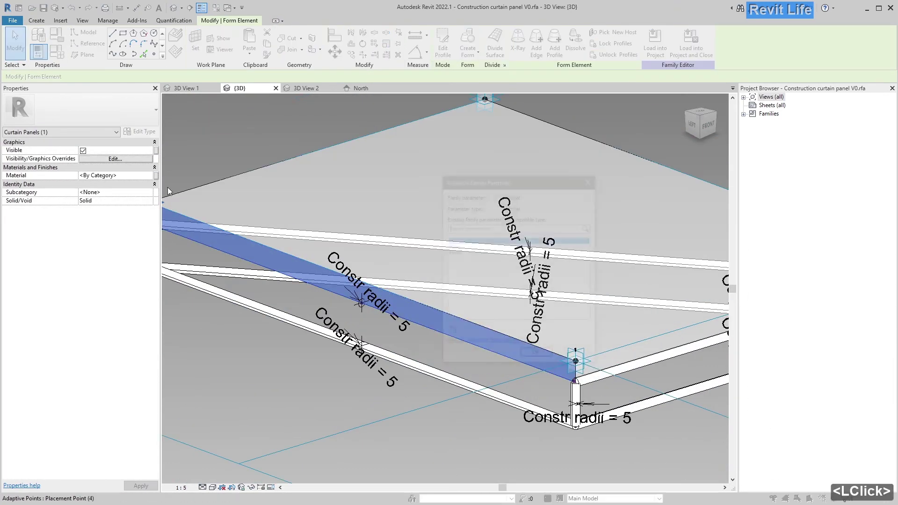
# Set a test value of 50 in the family types and inspect how the sheet between points 1 and 4 follows.
pyautogui.press('Escape')
pyautogui.click(57, 52)
pyautogui.doubleClick(389, 246)
pyautogui.write('50')
pyautogui.click(491, 482)
pyautogui.scroll(3, 468, 388)
pyautogui.moveTo(448, 385); pyautogui.dragTo(428, 366, button='middle')
pyautogui.scroll(3, 428, 367)
pyautogui.click(472, 319)
pyautogui.moveTo(482, 339); pyautogui.dragTo(468, 341, button='middle')
# Undo the test value and the sheet form between points 1 and 4.
pyautogui.hotkey('ctrl', 'z')
pyautogui.press('Tab')
pyautogui.click(474, 368)
pyautogui.scroll(-4, 500, 356)
pyautogui.press('Tab')
pyautogui.press('Tab')
pyautogui.hotkey('ctrl', 'z')
pyautogui.scroll(4, 248, 224)
pyautogui.click(248, 223)
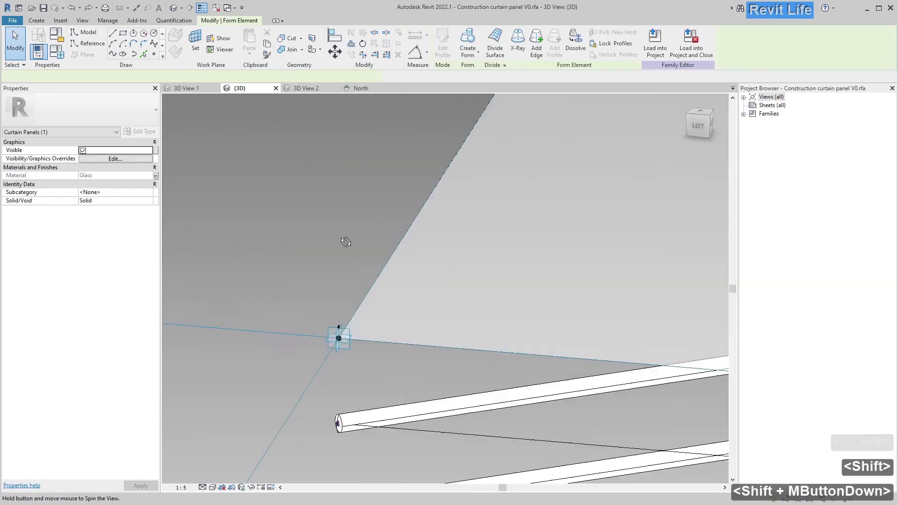
# Draw a model line from placement point 4 to the offset point directly below it.
pyautogui.keyDown('shift'); pyautogui.moveTo(248, 228); pyautogui.dragTo(355, 234, button='middle'); pyautogui.keyUp('shift')
pyautogui.click(459, 294)
pyautogui.keyDown('ctrl'); pyautogui.click(459, 381); pyautogui.keyUp('ctrl')
pyautogui.click(112, 54)
pyautogui.click(459, 295)
pyautogui.scroll(3, 454, 416)
pyautogui.press('Escape')
pyautogui.press('Escape')
pyautogui.click(112, 32)
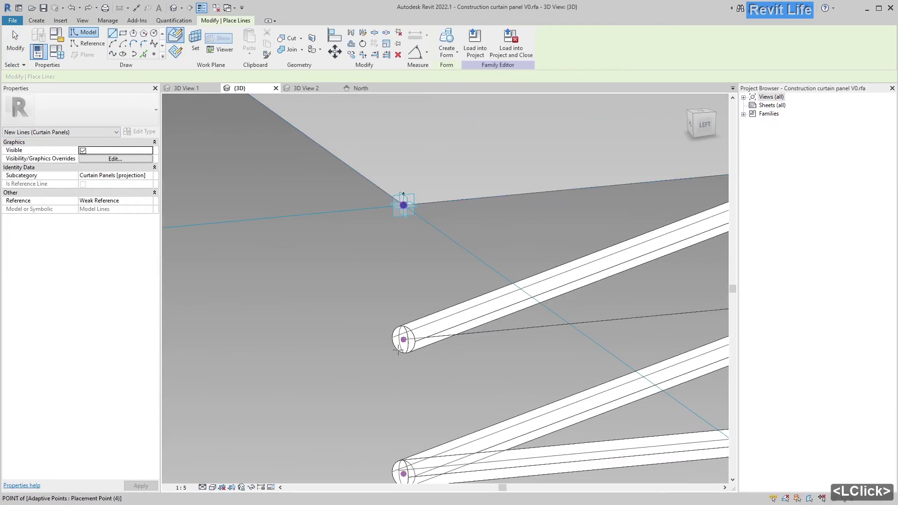
pyautogui.click(403, 205)
pyautogui.click(403, 340)
# Temporarily hide the tile pattern grid in the panel's 3D view.
pyautogui.scroll(-4, 403, 280)
pyautogui.moveTo(468, 281); pyautogui.dragTo(487, 261, button='middle')
pyautogui.scroll(4, 494, 267)
pyautogui.press('Tab')
pyautogui.hotkey('ctrl', 'z')
pyautogui.click(251, 488)
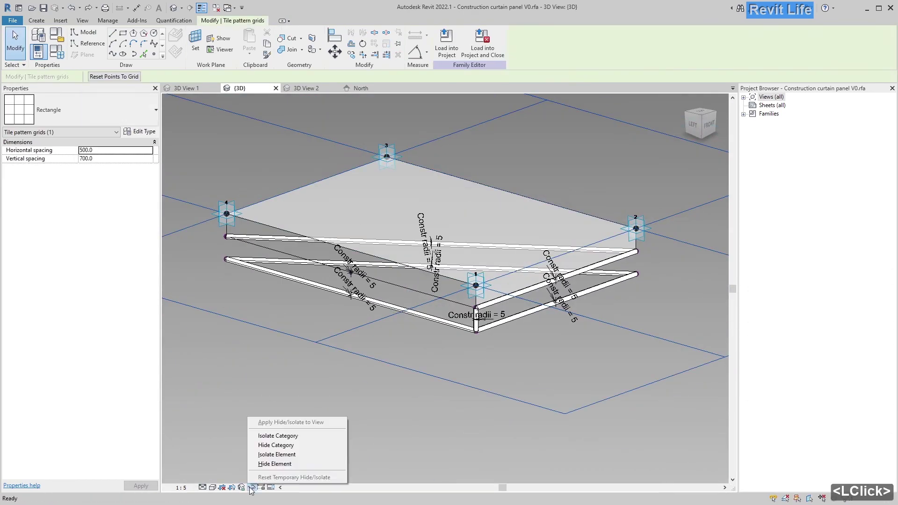
pyautogui.click(274, 464)
# Try to create a form from the edge line between points 1 and 4 and the line below it.
pyautogui.scroll(4, 201, 223)
pyautogui.keyDown('ctrl'); pyautogui.click(349, 285); pyautogui.keyUp('ctrl')
pyautogui.scroll(-4, 350, 288)
pyautogui.scroll(4, 486, 299)
pyautogui.click(447, 44)
pyautogui.click(471, 316)
pyautogui.click(442, 330)
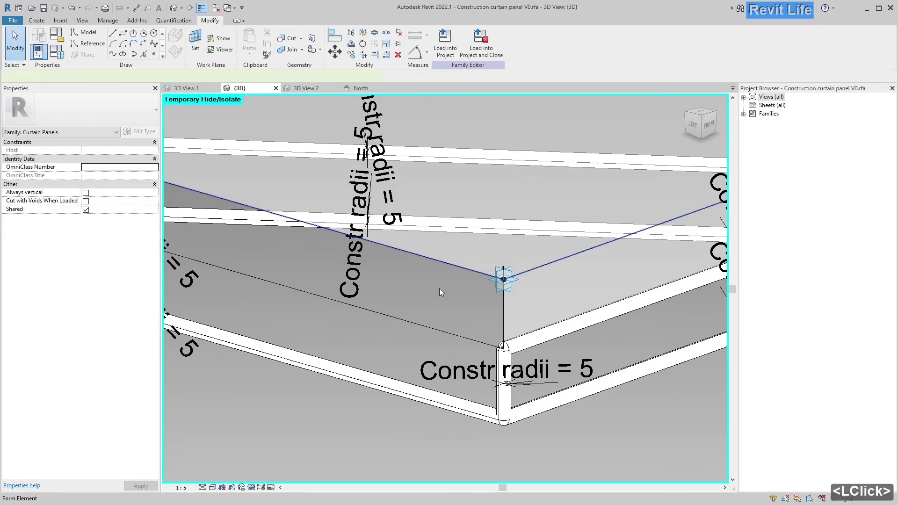
# Make the lower line between points 1 and 4 a reference line and create a surface form from it and the edge above.
pyautogui.click(442, 330)
pyautogui.click(86, 209)
pyautogui.scroll(4, 321, 256)
pyautogui.click(319, 256)
pyautogui.click(290, 218)
pyautogui.click(446, 43)
# Link the material of the form between points 1 and 4 to the Glass parameter.
pyautogui.scroll(-3, 613, 326)
pyautogui.moveTo(613, 326); pyautogui.dragTo(225, 221, button='middle')
pyautogui.click(225, 222)
pyautogui.click(156, 176)
pyautogui.click(533, 357)
# Rebuild the upper tube between points 1 and 4 from its line, with Is Reference Line off, and load the panel into the mass.
pyautogui.scroll(4, 300, 219)
pyautogui.click(282, 314)
pyautogui.click(84, 209)
pyautogui.scroll(4, 346, 321)
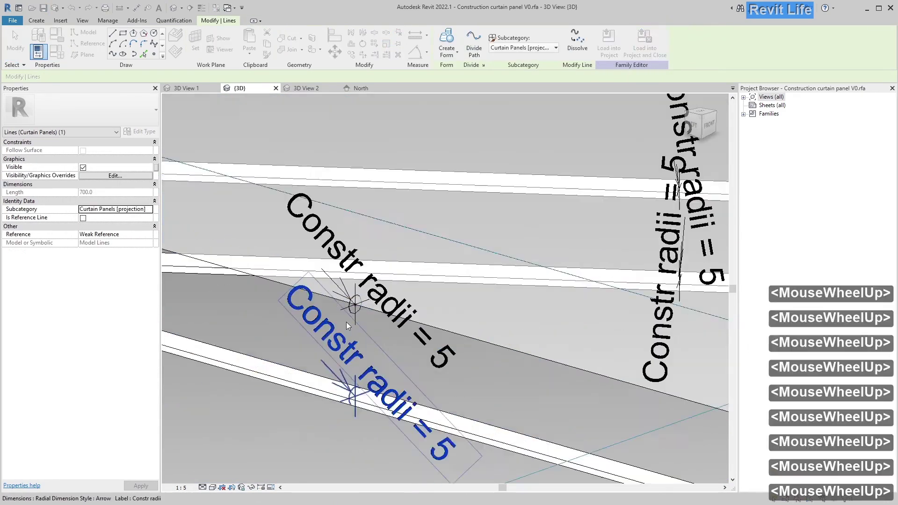
pyautogui.scroll(-3, 346, 322)
pyautogui.click(430, 298)
pyautogui.scroll(-4, 299, 198)
pyautogui.click(445, 44)
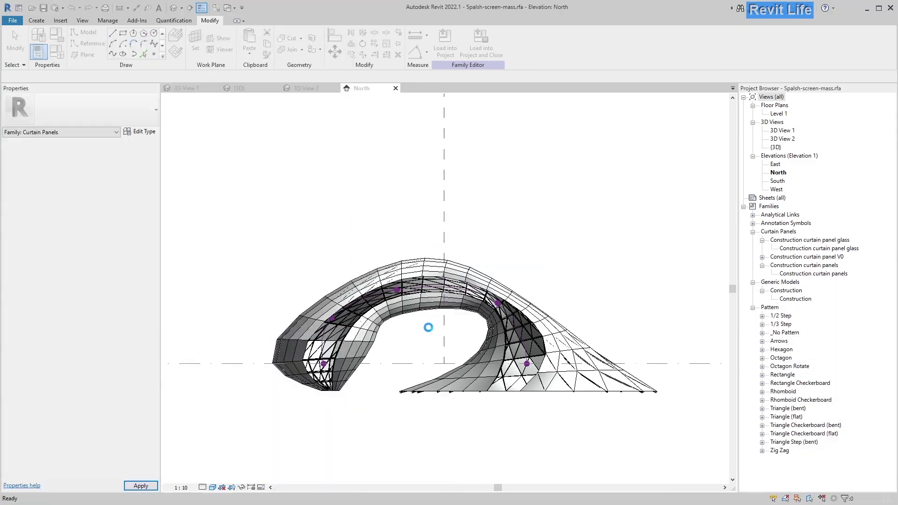
# Set the divided surface's V grid number to 50 in 3D View 1 of the mass, matching the U grid's 50.
pyautogui.click(306, 88)
pyautogui.scroll(-5, 387, 325)
pyautogui.moveTo(412, 304); pyautogui.dragTo(337, 299, button='middle')
pyautogui.scroll(6, 414, 310)
pyautogui.scroll(-2, 413, 310)
pyautogui.moveTo(337, 300); pyautogui.dragTo(291, 315, button='middle')
pyautogui.scroll(-5, 291, 314)
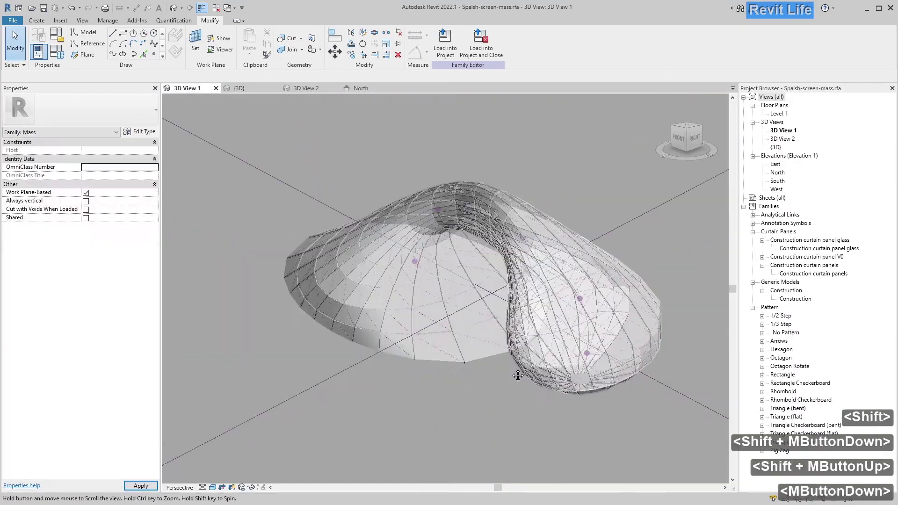
pyautogui.click(97, 243)
pyautogui.press('Escape')
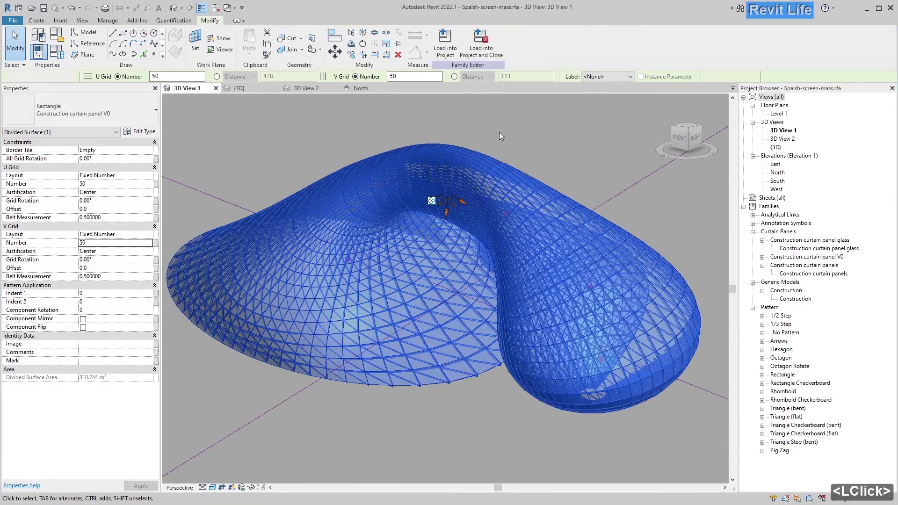
# Isolate a V0 panel on the mass, then restore the hidden elements and examine the tube and glass joints.
pyautogui.scroll(-5, 251, 72)
pyautogui.click(520, 311)
pyautogui.scroll(5, 520, 311)
pyautogui.click(519, 311)
pyautogui.press('h')
pyautogui.press('i')
pyautogui.scroll(-2, 448, 333)
pyautogui.keyDown('shift'); pyautogui.moveTo(448, 332); pyautogui.dragTo(386, 338, button='middle'); pyautogui.keyUp('shift')
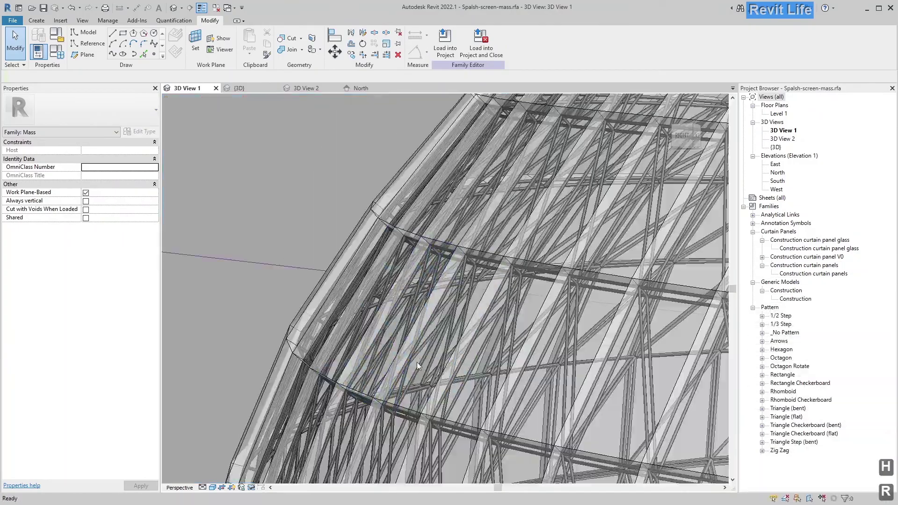
# Check the V0 panel family and examine another isolated panel and the whole panelled mass.
pyautogui.click(238, 88)
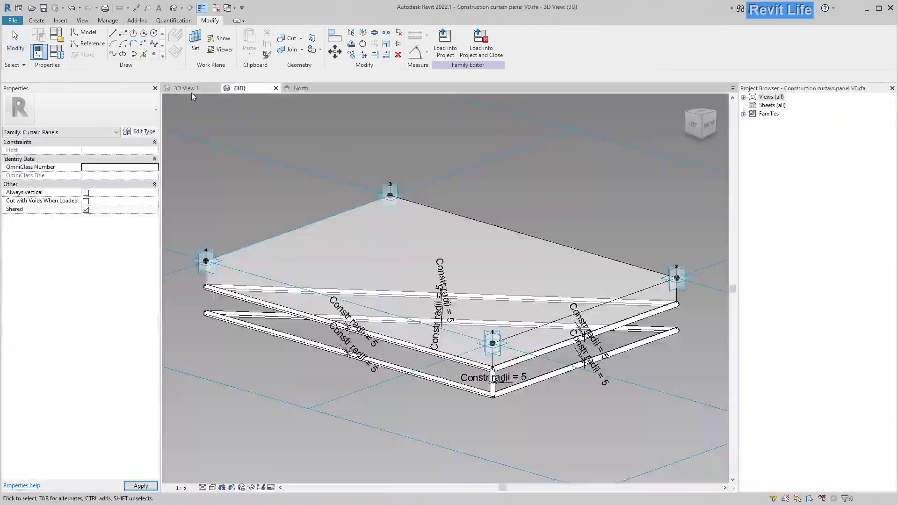
pyautogui.click(189, 89)
pyautogui.keyDown('shift'); pyautogui.moveTo(189, 89); pyautogui.dragTo(555, 221, button='middle'); pyautogui.keyUp('shift')
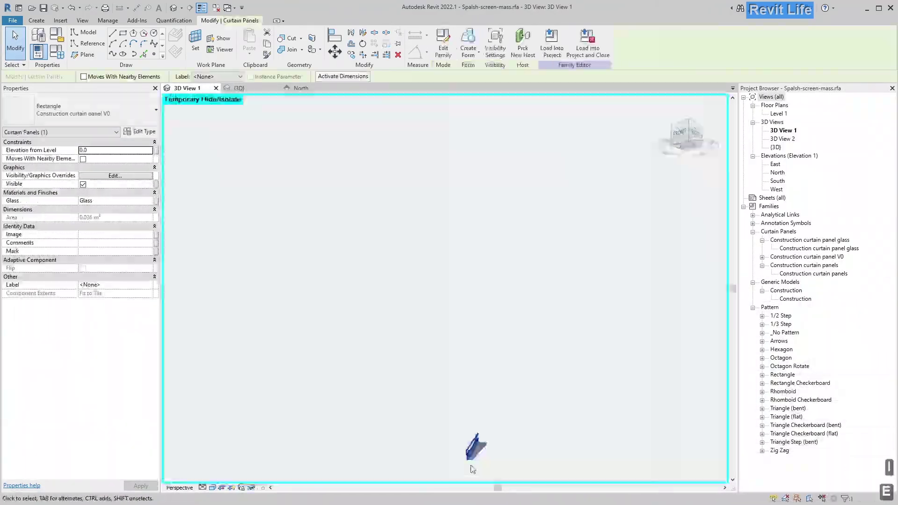
pyautogui.scroll(-5, 405, 311)
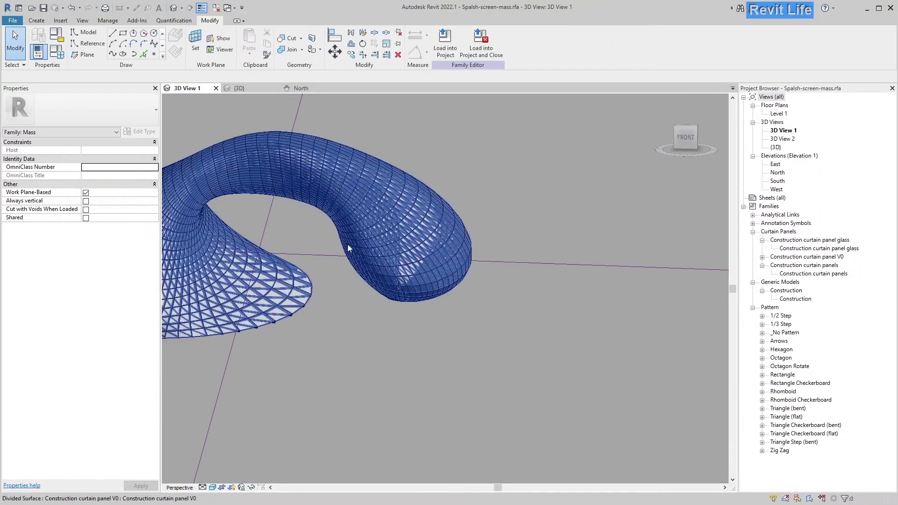
# Try the plain Rectangle pattern on the divided surface with All Grid Rotation values of -10° and 35°.
pyautogui.click(348, 245)
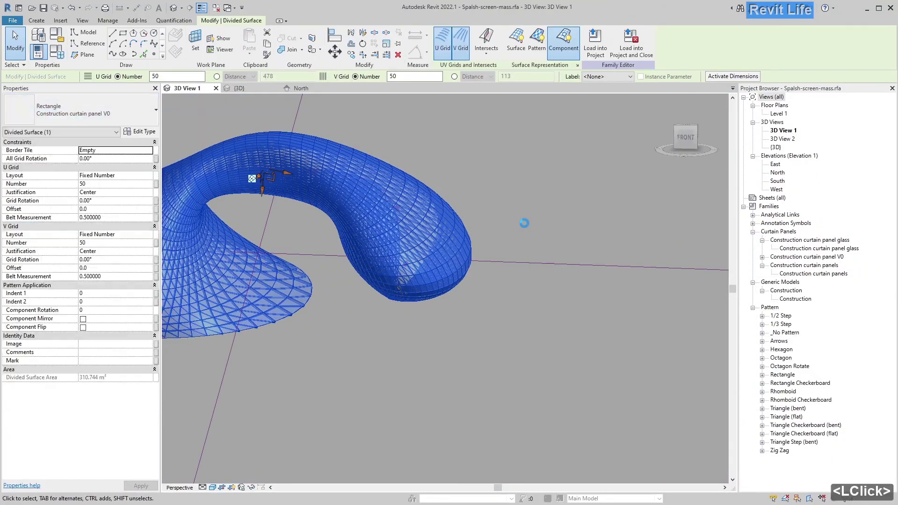
pyautogui.scroll(3, 226, 172)
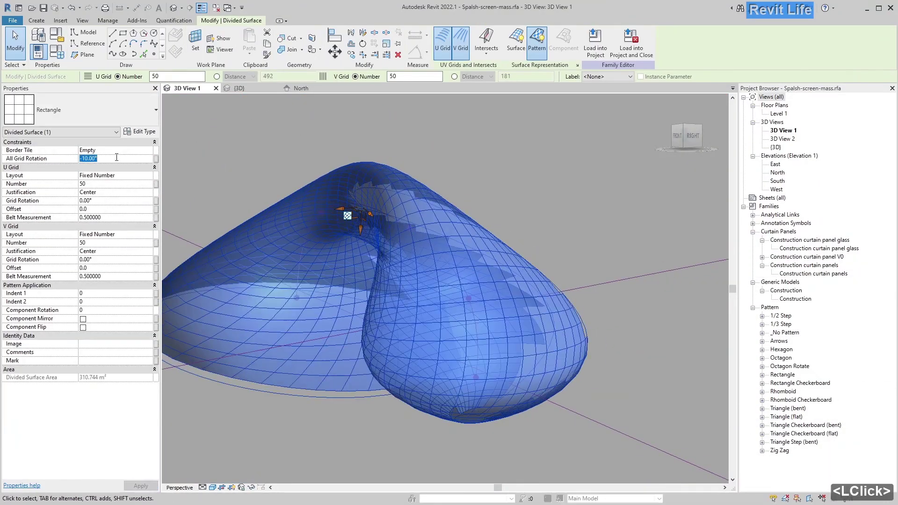
pyautogui.press('Escape')
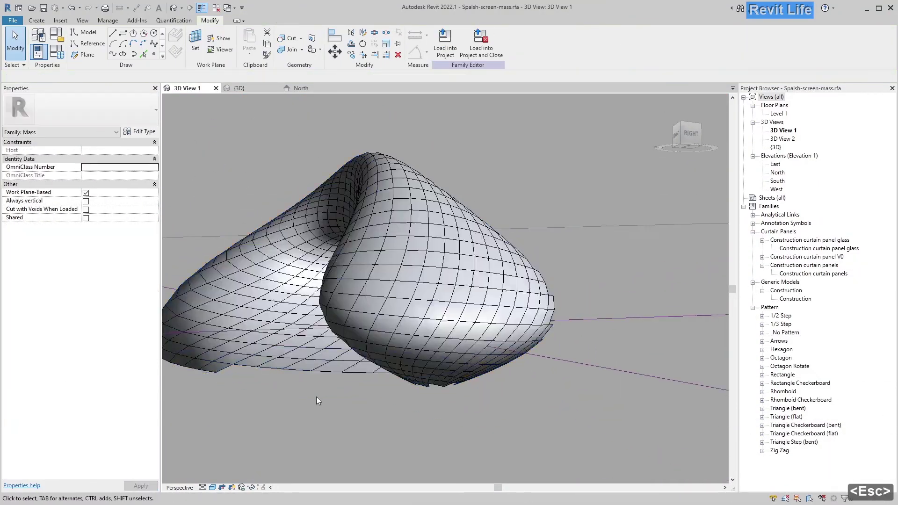
pyautogui.keyDown('shift'); pyautogui.moveTo(316, 396); pyautogui.dragTo(327, 383, button='middle'); pyautogui.keyUp('shift')
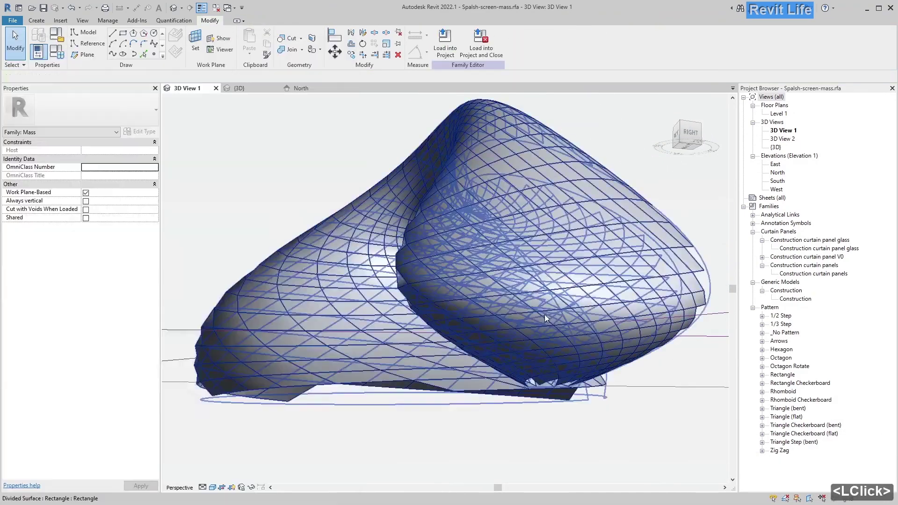
pyautogui.click(126, 159)
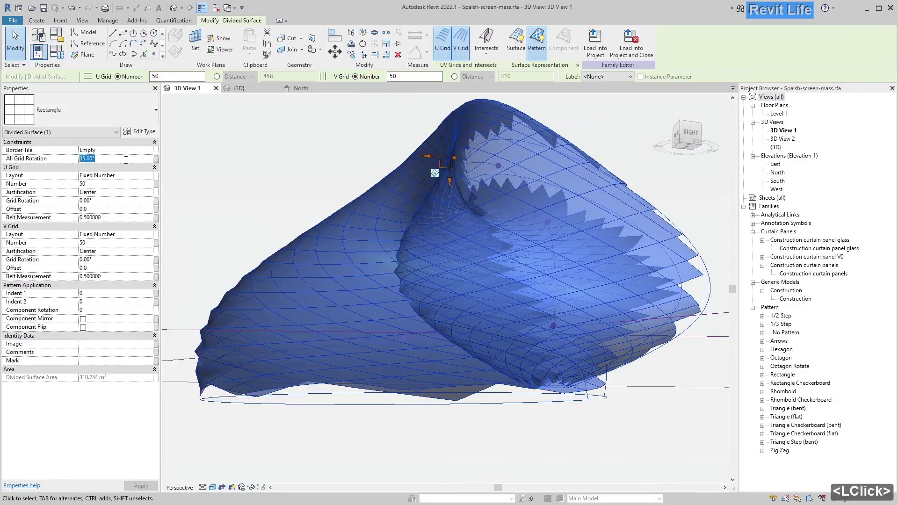
pyautogui.keyDown('shift'); pyautogui.moveTo(327, 196); pyautogui.dragTo(327, 159, button='middle'); pyautogui.keyUp('shift')
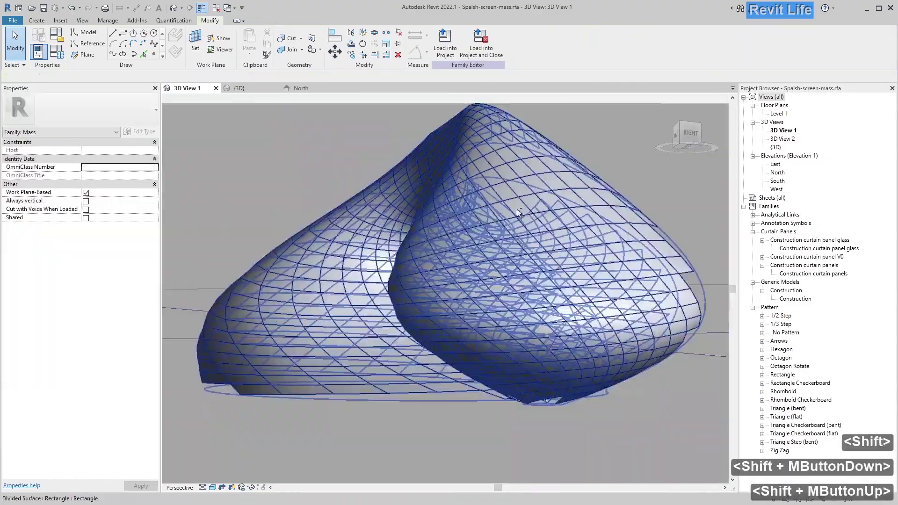
# Apply the Construction curtain panel V0 component to the divided surface and isolate a single panel for checking.
pyautogui.scroll(-4, 333, 203)
pyautogui.scroll(-2, 325, 155)
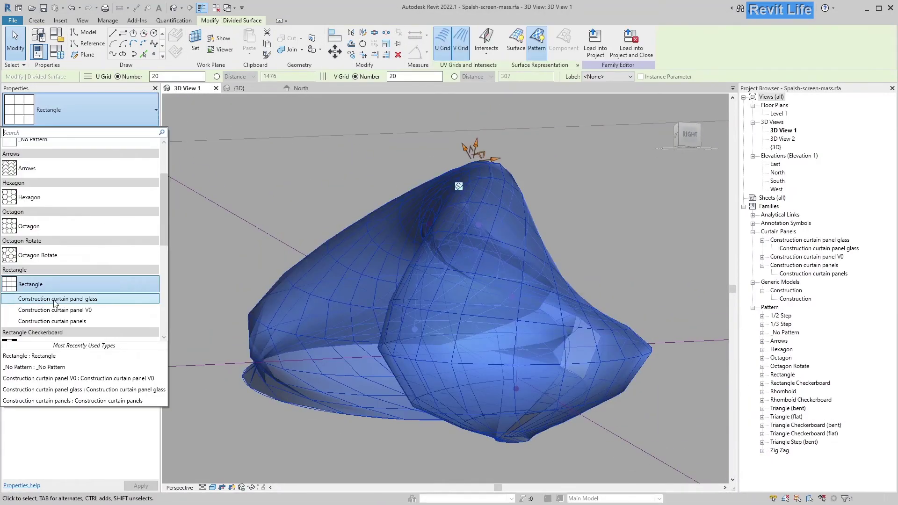
pyautogui.click(53, 299)
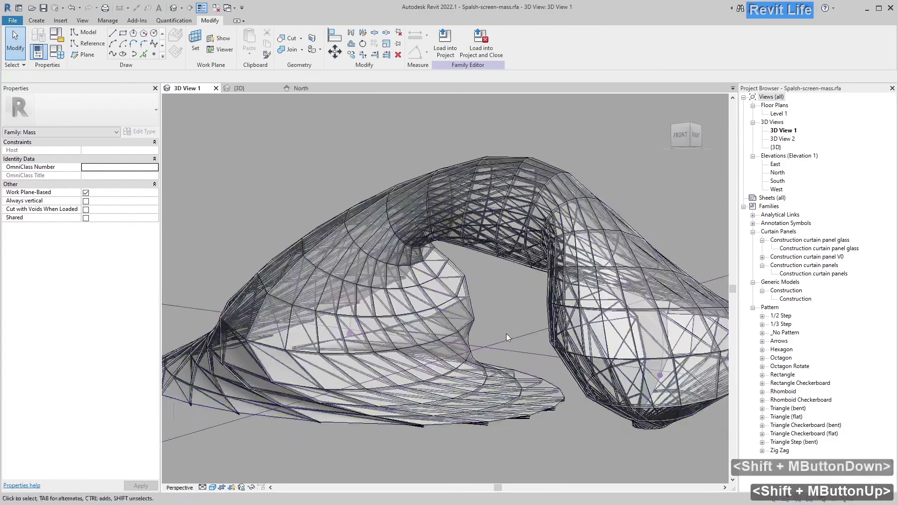
pyautogui.click(381, 460)
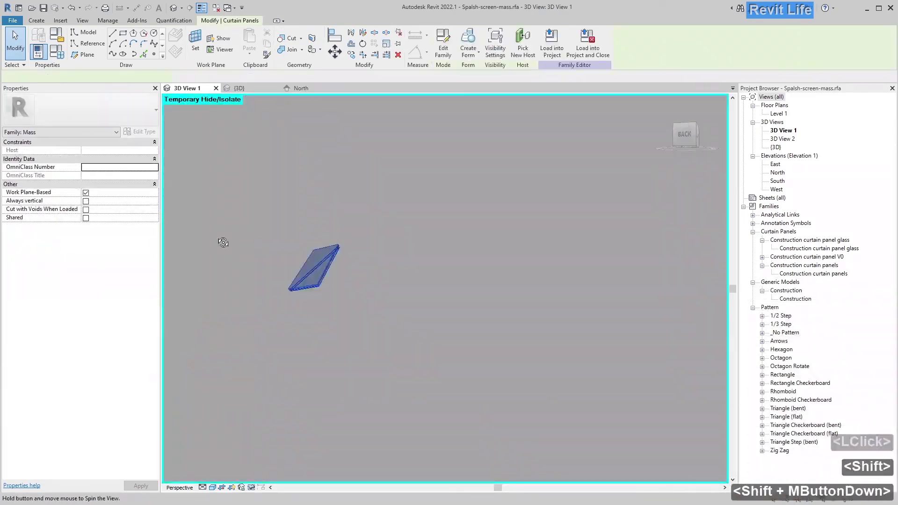
pyautogui.scroll(3, 223, 243)
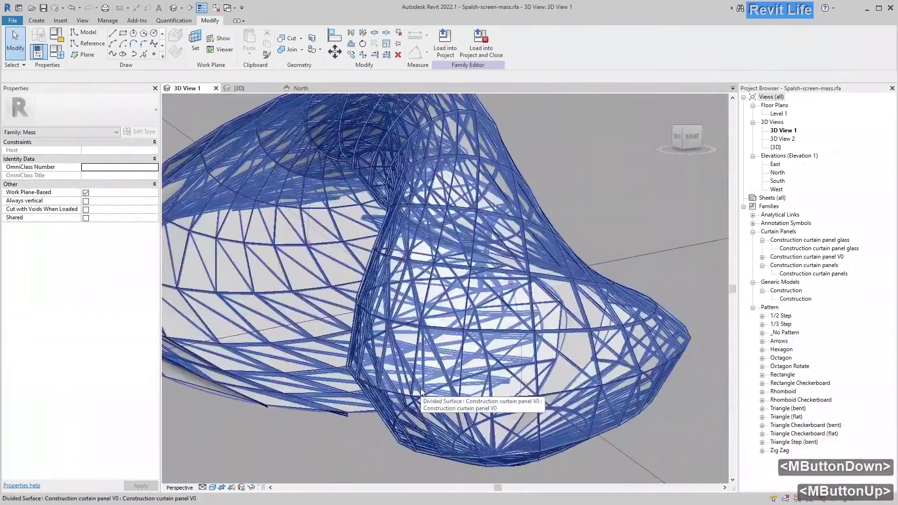
# Set both the U Grid and V Grid numbers of the divided surface to 50.
pyautogui.click(114, 184)
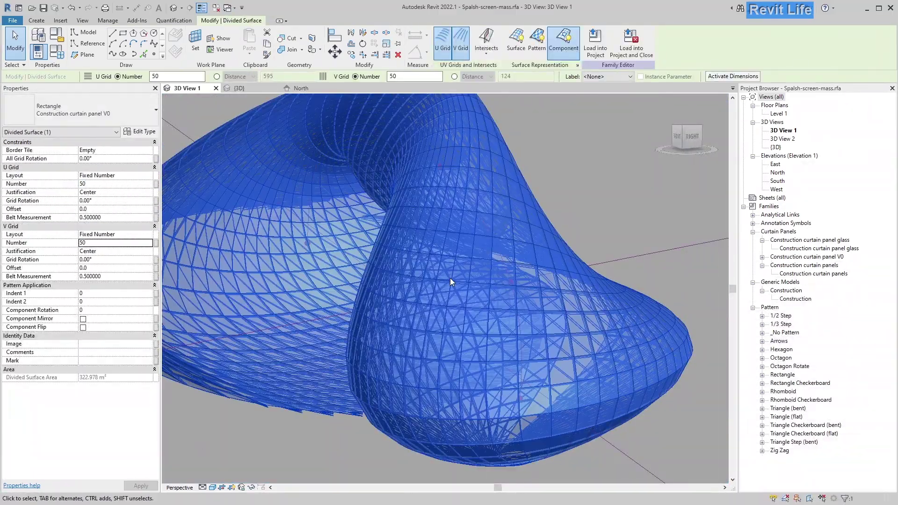
pyautogui.click(628, 204)
pyautogui.keyDown('shift'); pyautogui.moveTo(628, 204); pyautogui.dragTo(602, 156, button='middle'); pyautogui.keyUp('shift')
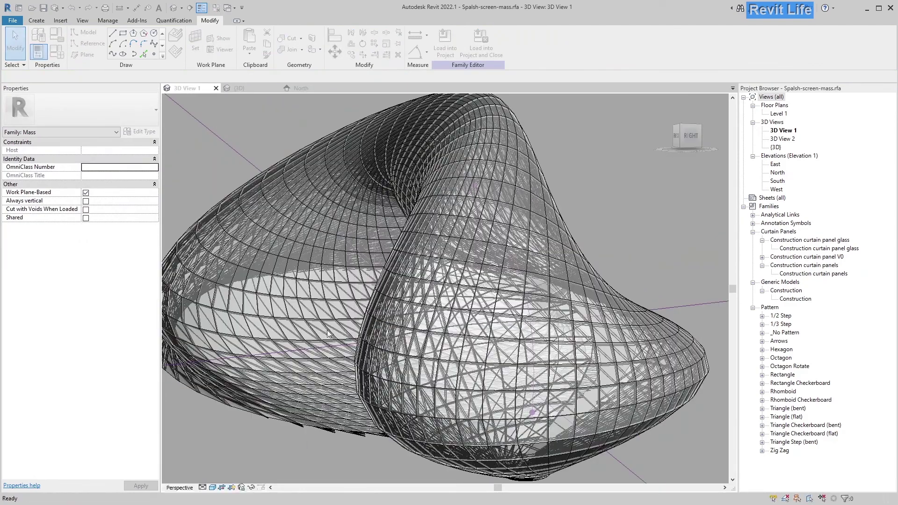
# Create a camera perspective view aimed at the mass from the Level 1 floor plan, and open the reference image autodesk-revit-badge.jpg.
pyautogui.doubleClick(777, 172)
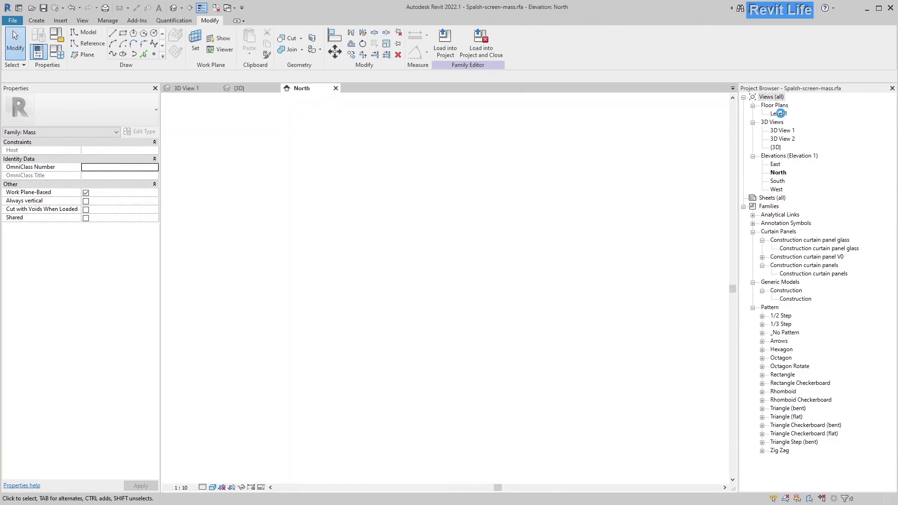
pyautogui.scroll(6, 460, 309)
pyautogui.scroll(-3, 459, 308)
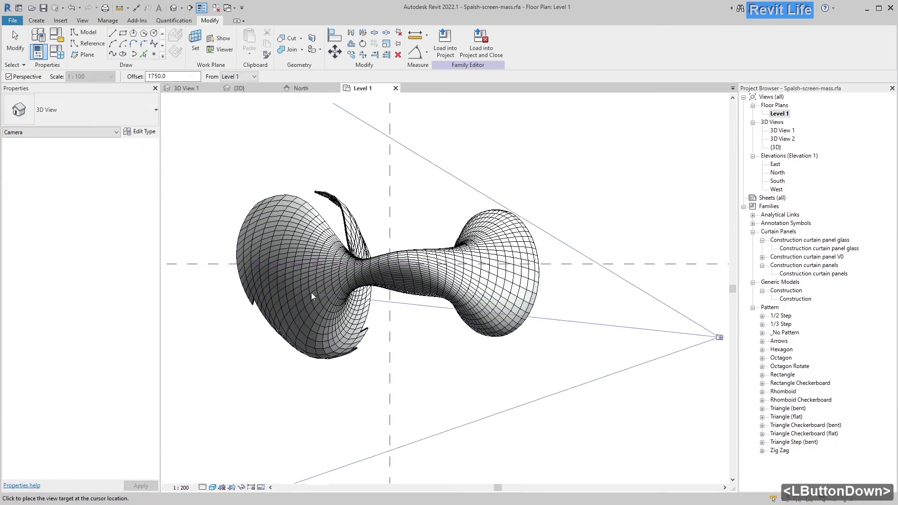
pyautogui.click(396, 332)
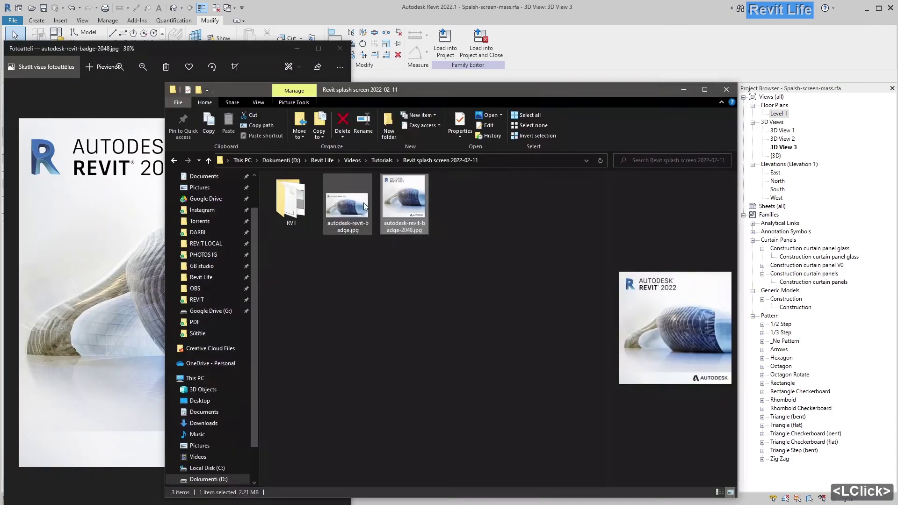
pyautogui.doubleClick(363, 203)
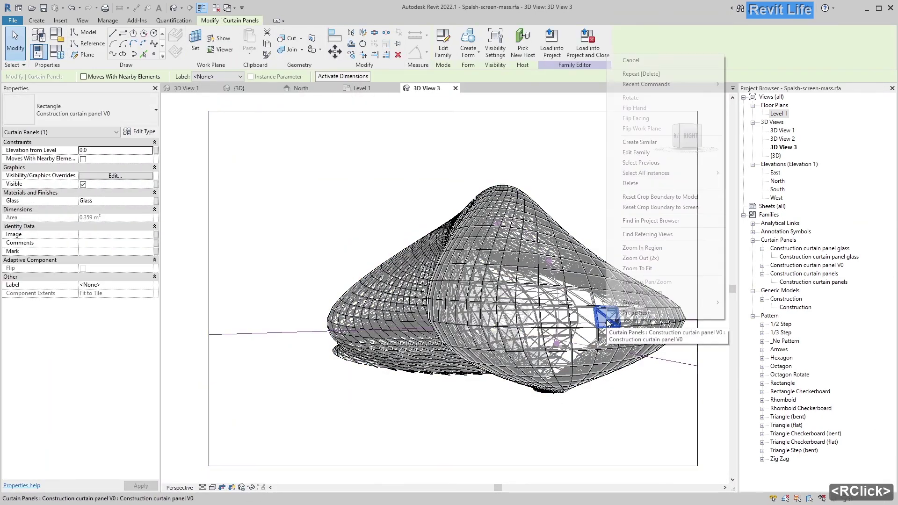
# Set the Glass material of a curtain panel in the new perspective view to Snow.
pyautogui.click(722, 171)
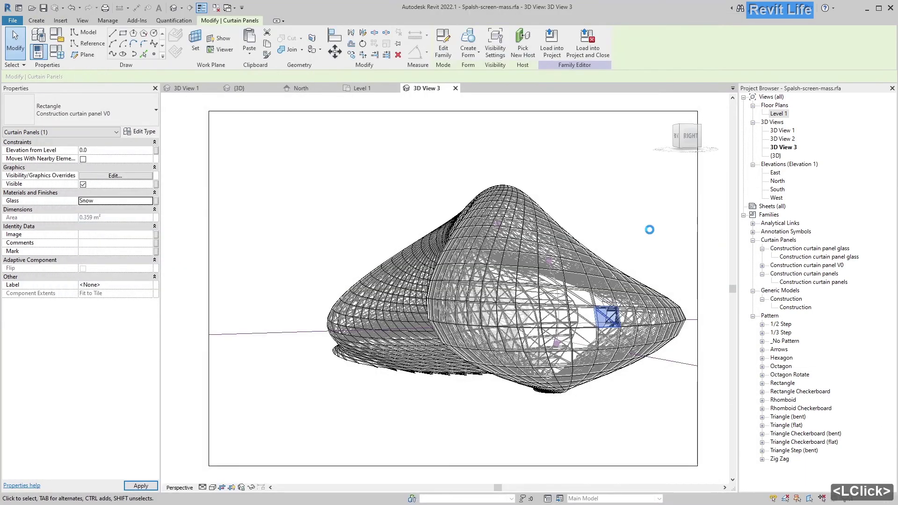
pyautogui.rightClick(650, 293)
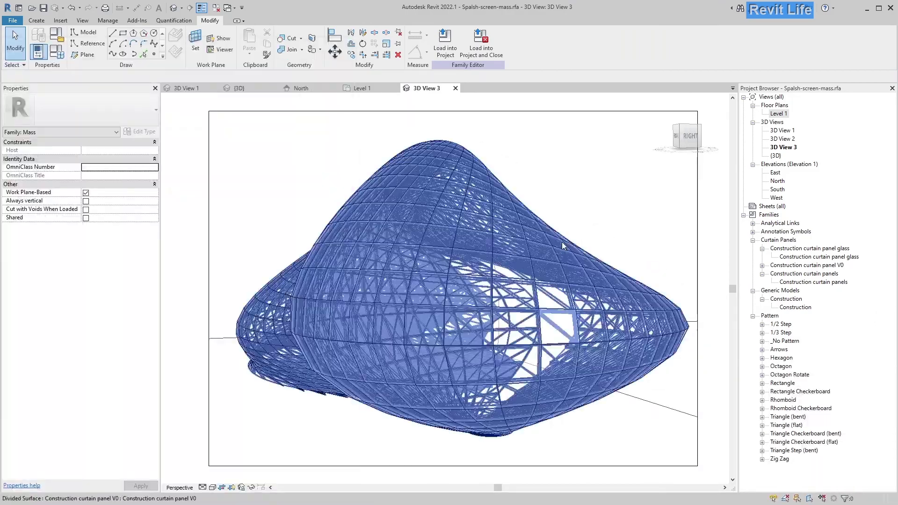
pyautogui.click(562, 245)
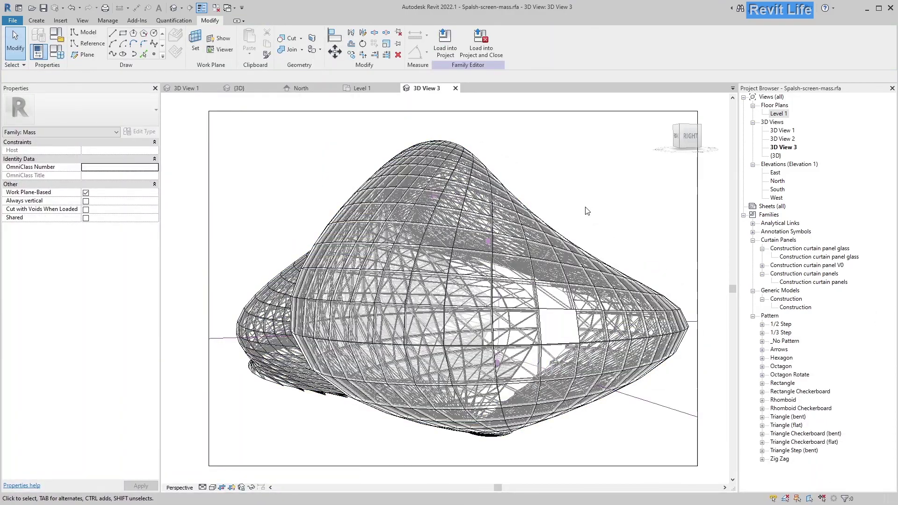
# Temporarily isolate the frame bars with their construction geometry in the Construction curtain panel V0 family.
pyautogui.keyDown('ctrl'); pyautogui.click(242, 322); pyautogui.keyUp('ctrl')
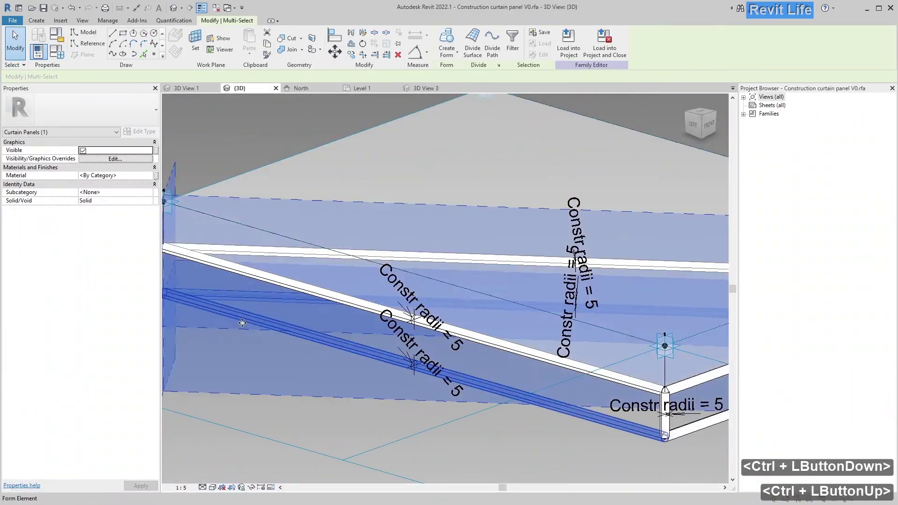
pyautogui.moveTo(242, 323); pyautogui.dragTo(327, 304, button='middle')
pyautogui.scroll(-8, 444, 288)
pyautogui.keyDown('shift'); pyautogui.moveTo(444, 287); pyautogui.dragTo(280, 275, button='middle'); pyautogui.keyUp('shift')
pyautogui.press('h')
pyautogui.press('h')
pyautogui.scroll(4, 379, 343)
pyautogui.scroll(-2, 279, 275)
# Select the frame bar forms and their reference lines, and set the Constr radii parameter to 10.
pyautogui.click(280, 275)
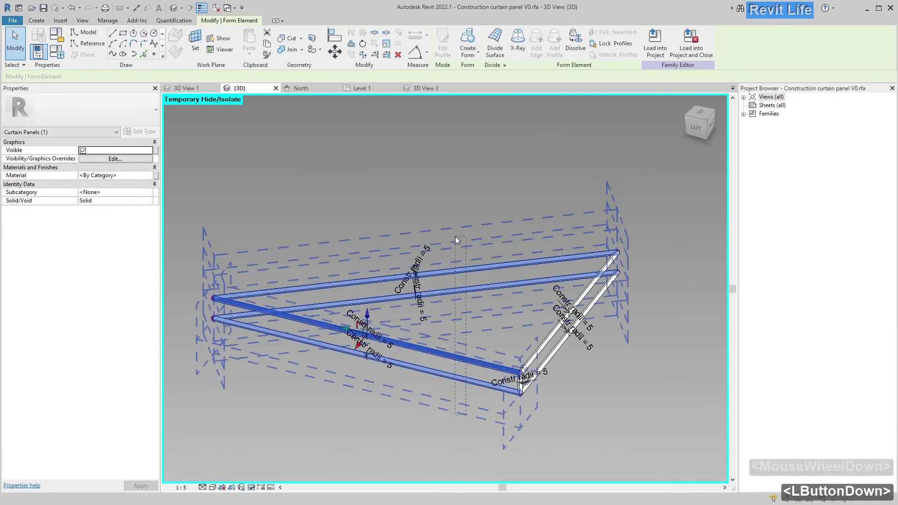
pyautogui.write('C')
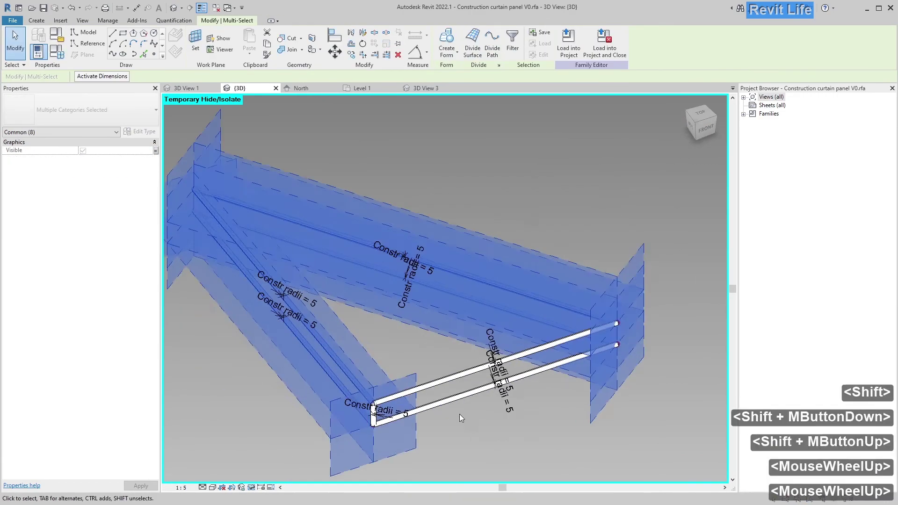
pyautogui.scroll(-3, 460, 416)
pyautogui.moveTo(461, 417); pyautogui.dragTo(414, 270, button='middle')
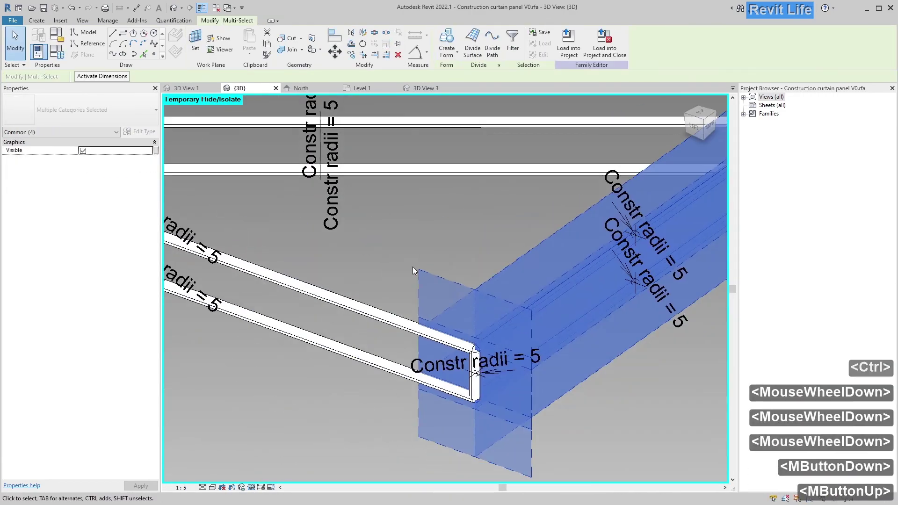
pyautogui.click(75, 132)
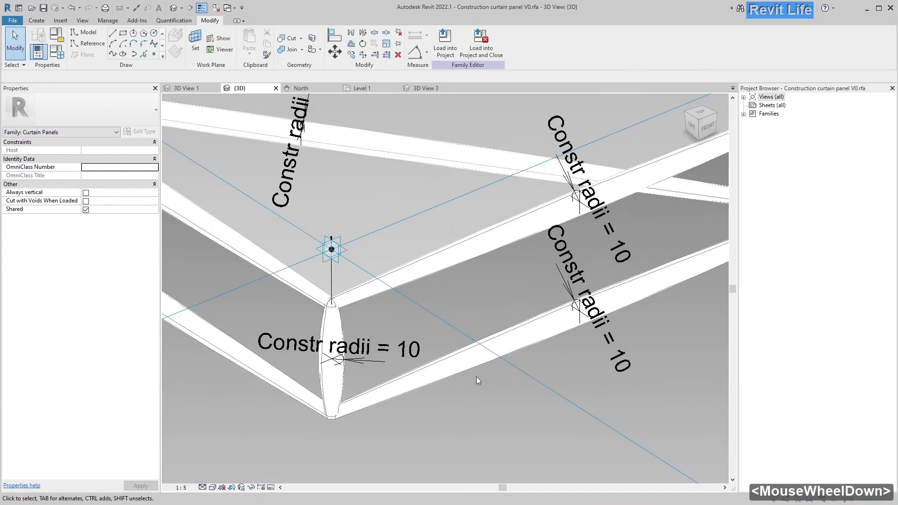
pyautogui.scroll(-3, 476, 376)
pyautogui.press('Escape')
# Dissolve the lower and upper frame bar forms back into their reference lines and profile circles.
pyautogui.scroll(4, 386, 361)
pyautogui.click(437, 366)
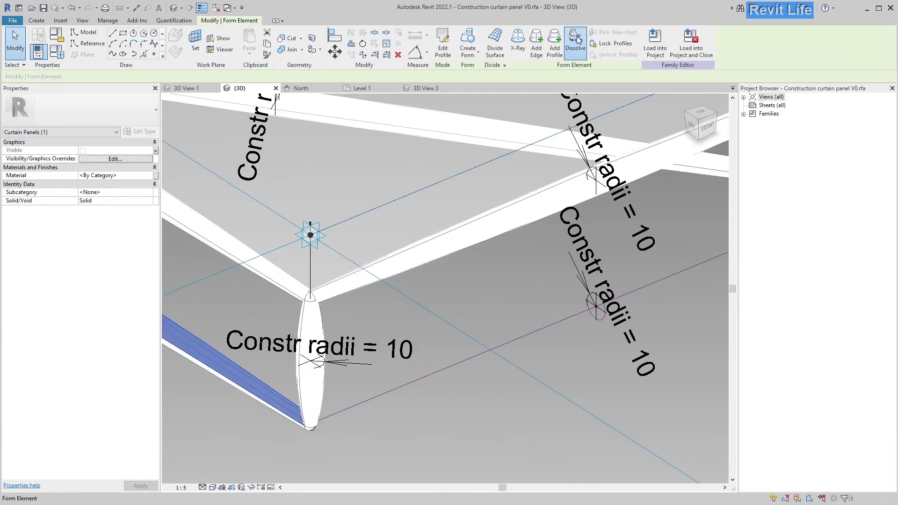
pyautogui.click(569, 380)
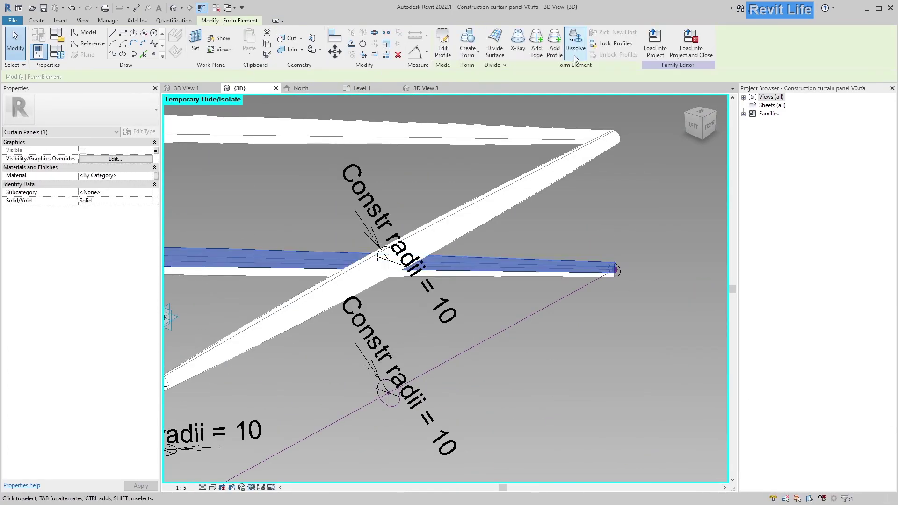
pyautogui.click(435, 184)
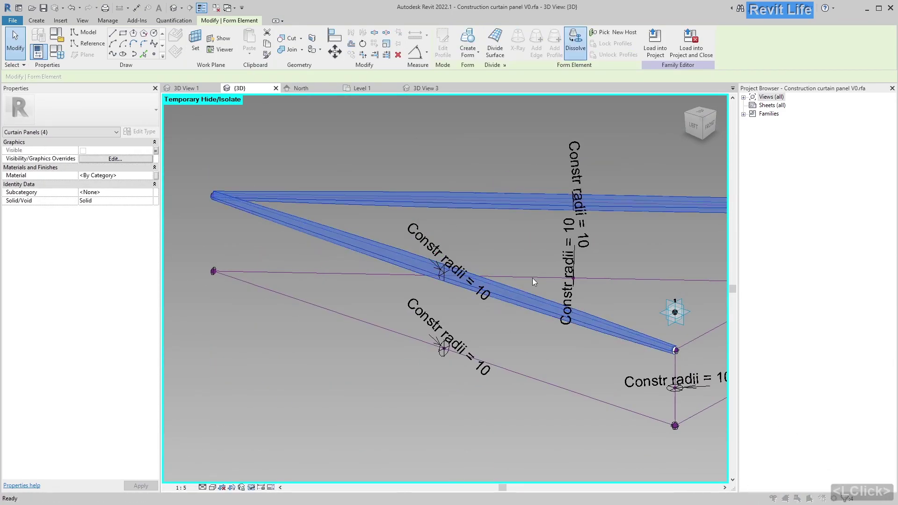
pyautogui.press('Escape')
pyautogui.scroll(3, 459, 377)
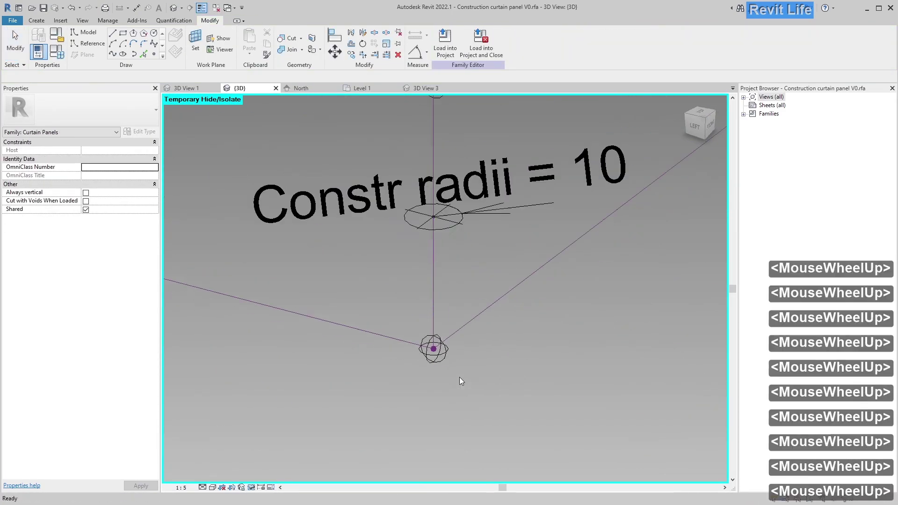
# Delete the small profile circles surrounding the reference point at the frame's lower corner.
pyautogui.keyDown('ctrl'); pyautogui.click(514, 322); pyautogui.keyUp('ctrl')
pyautogui.moveTo(537, 312); pyautogui.dragTo(305, 250, button='middle')
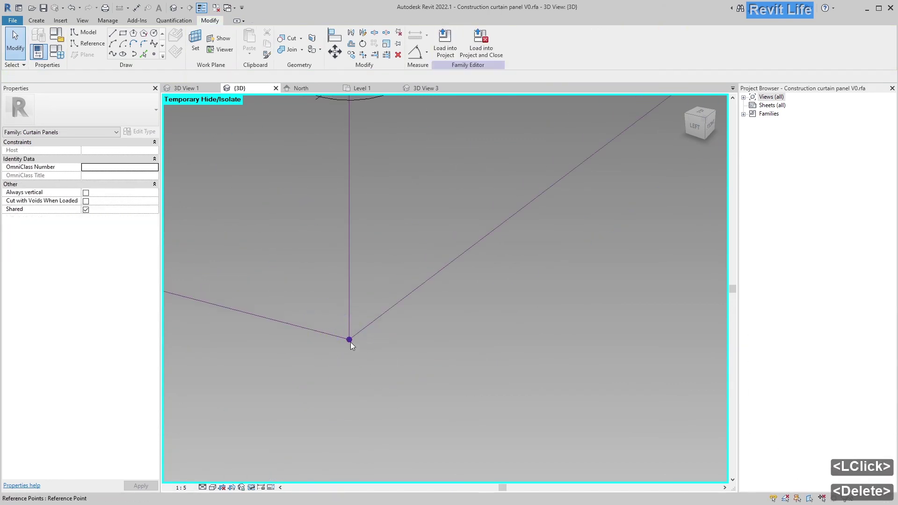
pyautogui.press('l')
pyautogui.press('i')
pyautogui.press('Escape')
pyautogui.scroll(2, 377, 304)
pyautogui.press('r')
pyautogui.press('l')
pyautogui.click(379, 313)
pyautogui.click(400, 331)
pyautogui.press('Escape')
pyautogui.scroll(6, 408, 346)
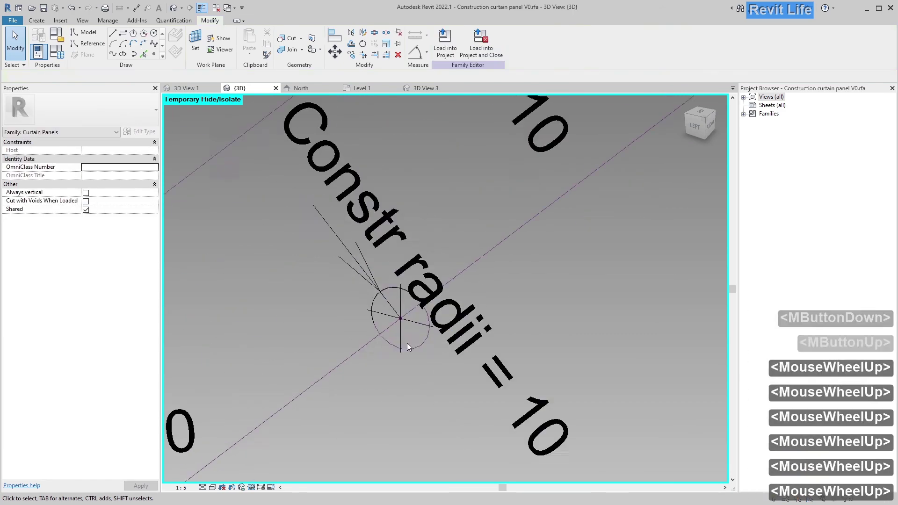
# Set the Normalized Curve Parameter of the lower line's profile reference point to 1.
pyautogui.click(424, 315)
pyautogui.click(460, 360)
pyautogui.click(431, 337)
pyautogui.click(491, 48)
pyautogui.click(461, 112)
pyautogui.press('Escape')
pyautogui.scroll(-5, 348, 231)
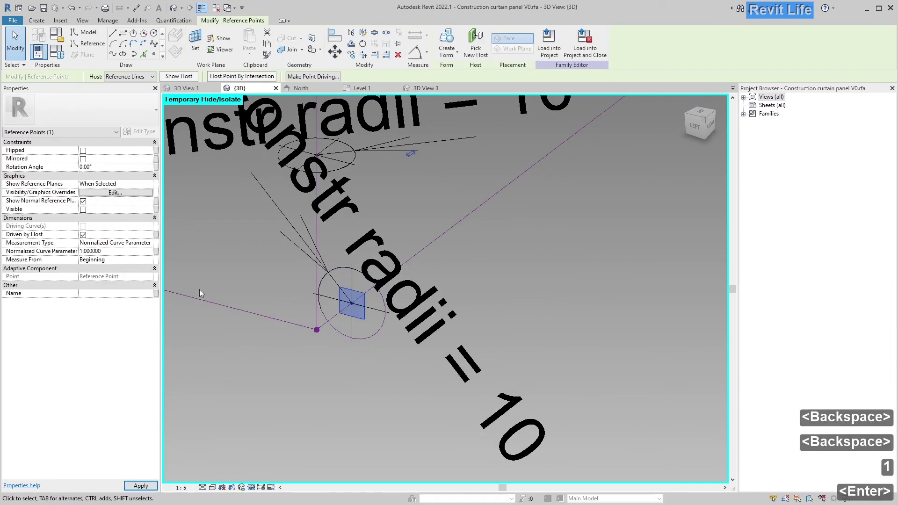
pyautogui.scroll(1, 367, 400)
pyautogui.click(368, 399)
pyautogui.scroll(-4, 370, 330)
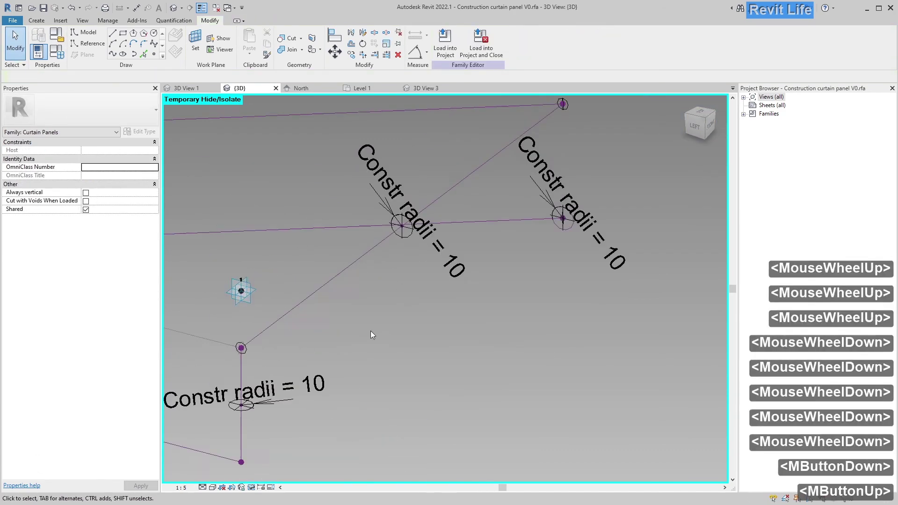
# Clear the leftover end circles from the reference point at the far lower corner of the frame.
pyautogui.scroll(5, 501, 292)
pyautogui.click(500, 292)
pyautogui.click(429, 344)
pyautogui.keyDown('shift'); pyautogui.moveTo(428, 344); pyautogui.dragTo(388, 267, button='middle'); pyautogui.keyUp('shift')
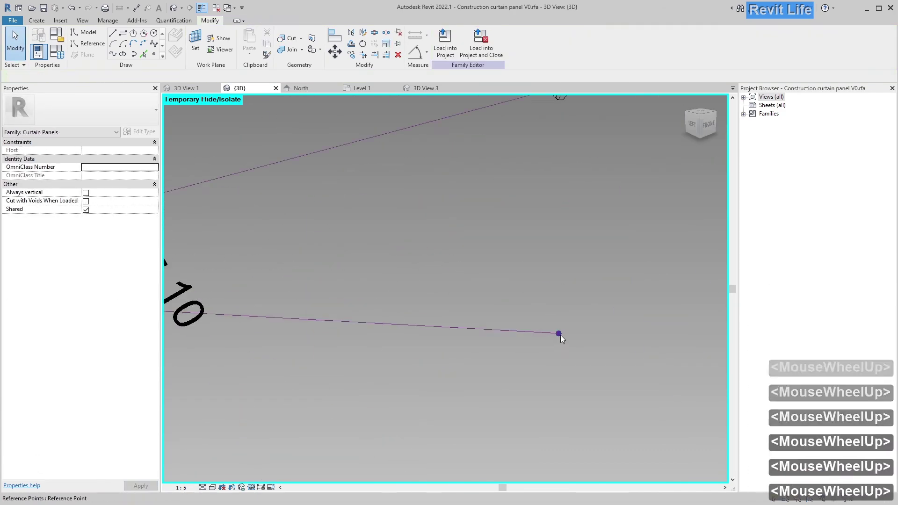
# Add a reference-line profile circle on the lower reference line close to the frame's corner point.
pyautogui.click(427, 280)
pyautogui.keyDown('shift'); pyautogui.moveTo(428, 280); pyautogui.dragTo(376, 256, button='middle'); pyautogui.keyUp('shift')
pyautogui.scroll(4, 376, 256)
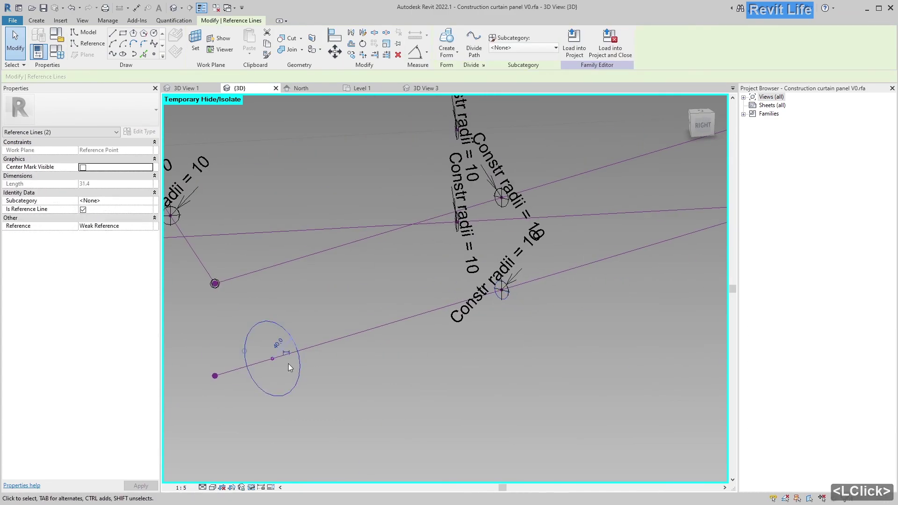
pyautogui.click(363, 362)
pyautogui.keyDown('shift'); pyautogui.moveTo(363, 362); pyautogui.dragTo(360, 383, button='middle'); pyautogui.keyUp('shift')
pyautogui.scroll(4, 327, 304)
# Delete the leftover end circle at the frame's corner and tie the lower line's profile circle to the Constr radii parameter.
pyautogui.click(268, 281)
pyautogui.press('Delete')
pyautogui.click(88, 43)
pyautogui.scroll(5, 346, 334)
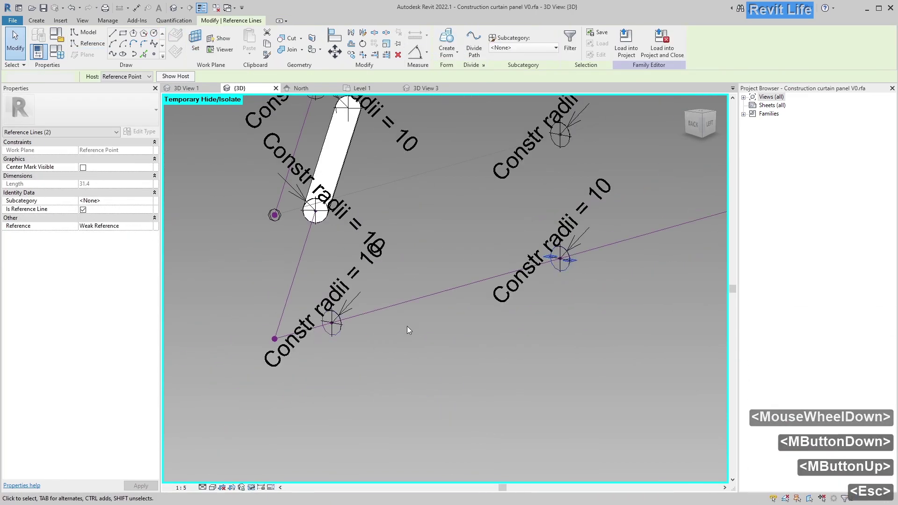
# Add a profile circle near the lower end of the short vertical reference line, with its radius driven by Constr radii.
pyautogui.scroll(4, 342, 166)
pyautogui.keyDown('shift'); pyautogui.moveTo(431, 189); pyautogui.dragTo(375, 287, button='middle'); pyautogui.keyUp('shift')
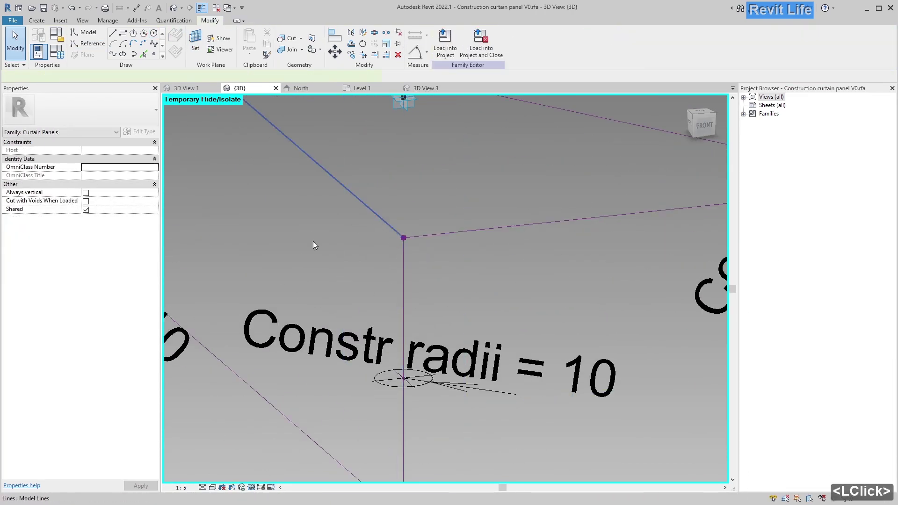
pyautogui.keyDown('shift'); pyautogui.moveTo(313, 244); pyautogui.dragTo(369, 170, button='middle'); pyautogui.keyUp('shift')
pyautogui.press('Tab')
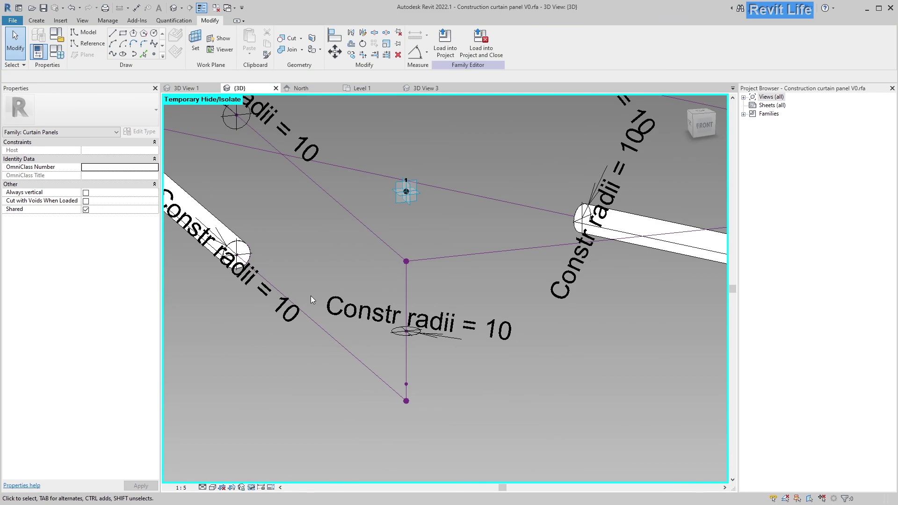
pyautogui.scroll(3, 313, 293)
pyautogui.click(89, 43)
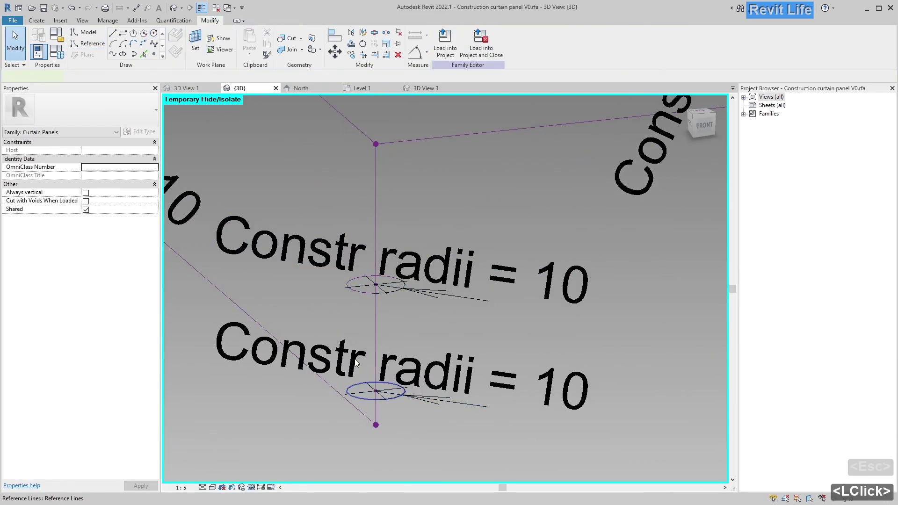
# Create the vertical bar between its two circles and set the adjoining bar's end reference point to Normalized Curve Parameter 0.
pyautogui.scroll(5, 346, 254)
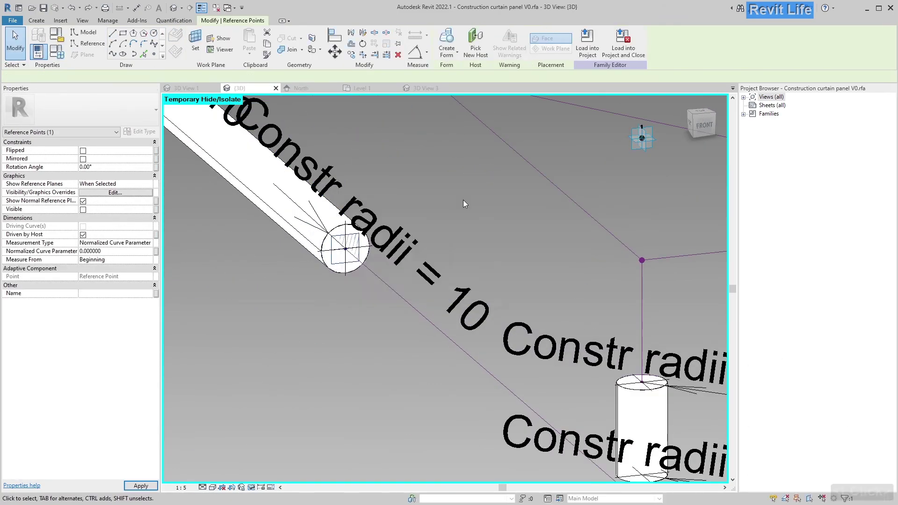
pyautogui.click(188, 199)
pyautogui.scroll(5, 188, 195)
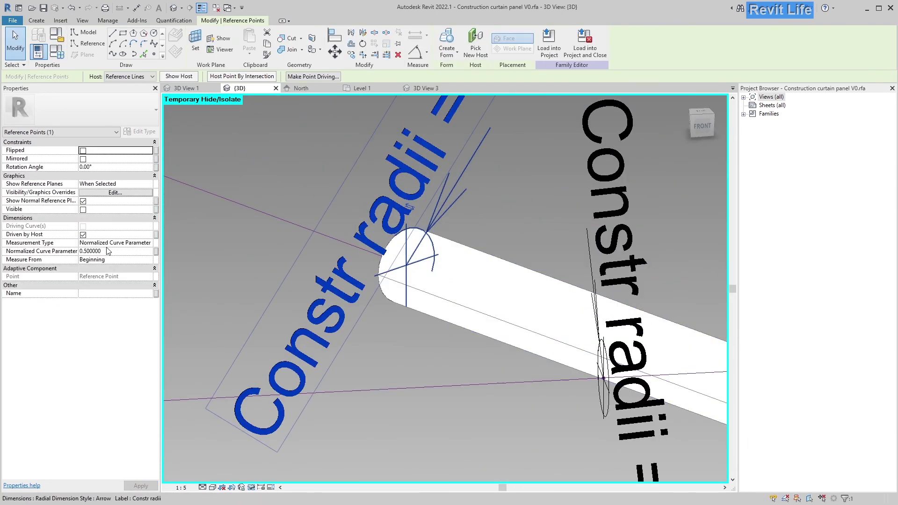
pyautogui.click(121, 251)
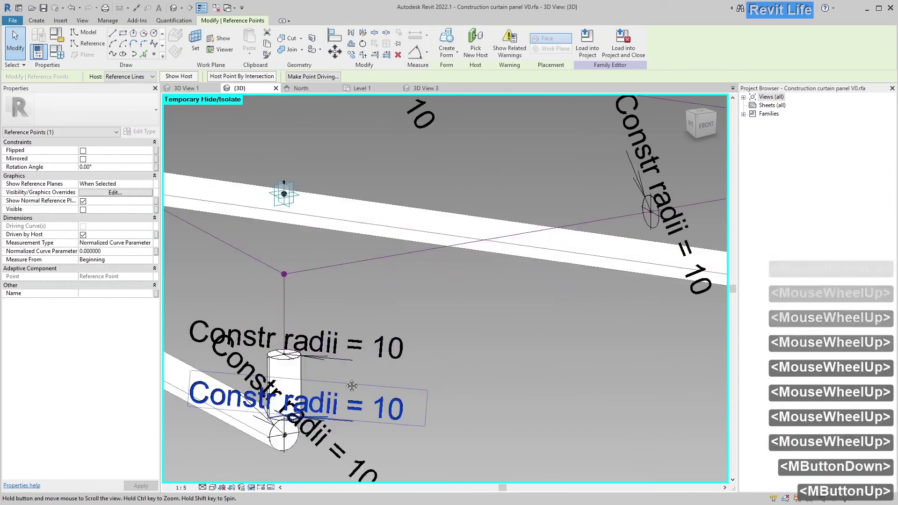
# Set the Normalized Curve Parameter to 0.1 for the upper line's reference point and 1 for the vertical bar's lower point.
pyautogui.scroll(5, 408, 317)
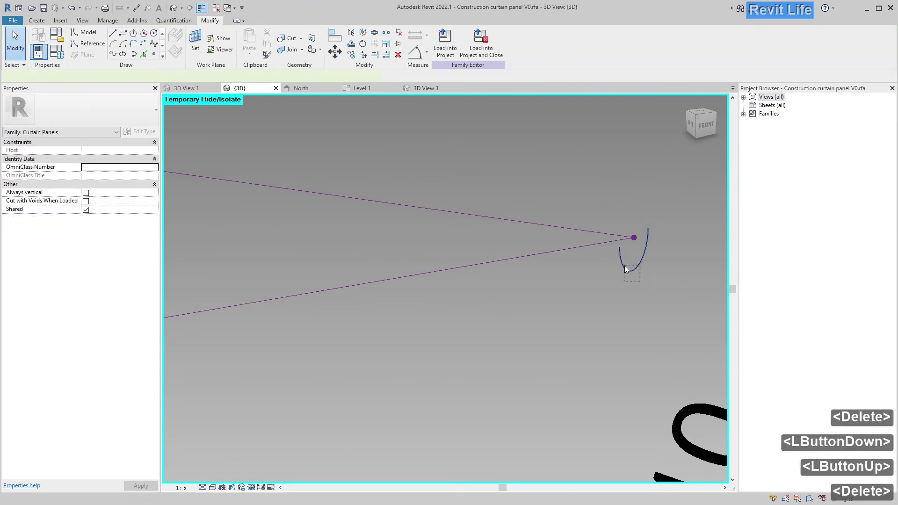
pyautogui.write('0.1')
pyautogui.press('Return')
pyautogui.scroll(-3, 288, 327)
pyautogui.scroll(5, 288, 327)
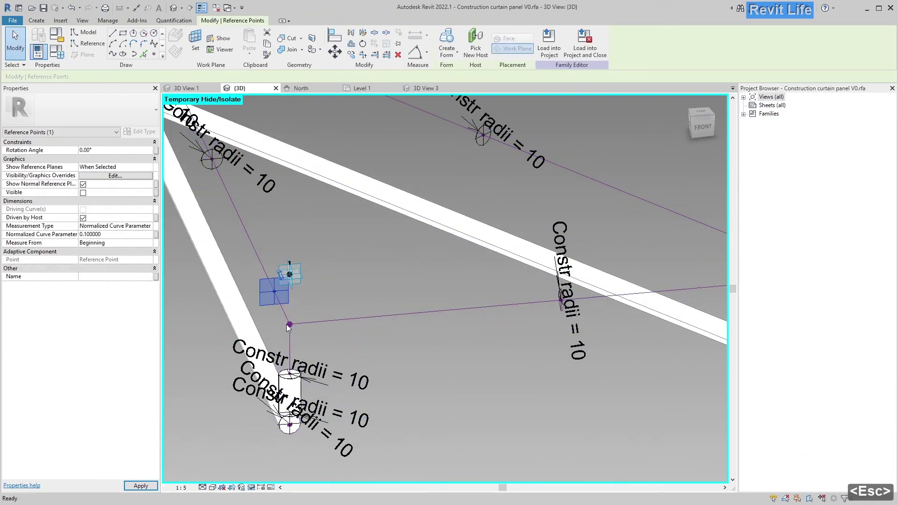
pyautogui.keyDown('shift'); pyautogui.moveTo(328, 346); pyautogui.dragTo(290, 337, button='middle'); pyautogui.keyUp('shift')
pyautogui.scroll(3, 250, 366)
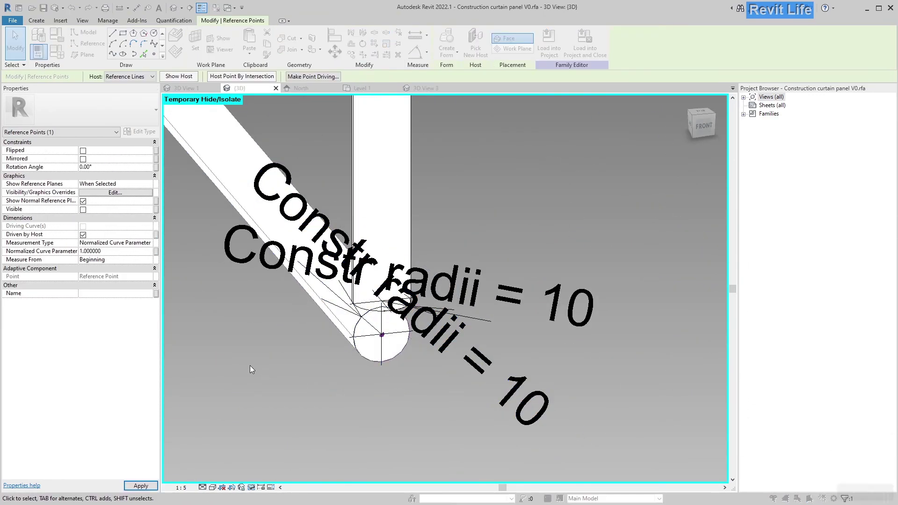
# Draw reference-line profile circles near the far corner on both upper reference lines and label their radii with Constr radii.
pyautogui.scroll(-3, 352, 373)
pyautogui.click(81, 43)
pyautogui.click(557, 280)
pyautogui.keyDown('shift'); pyautogui.moveTo(557, 280); pyautogui.dragTo(555, 171, button='middle'); pyautogui.keyUp('shift')
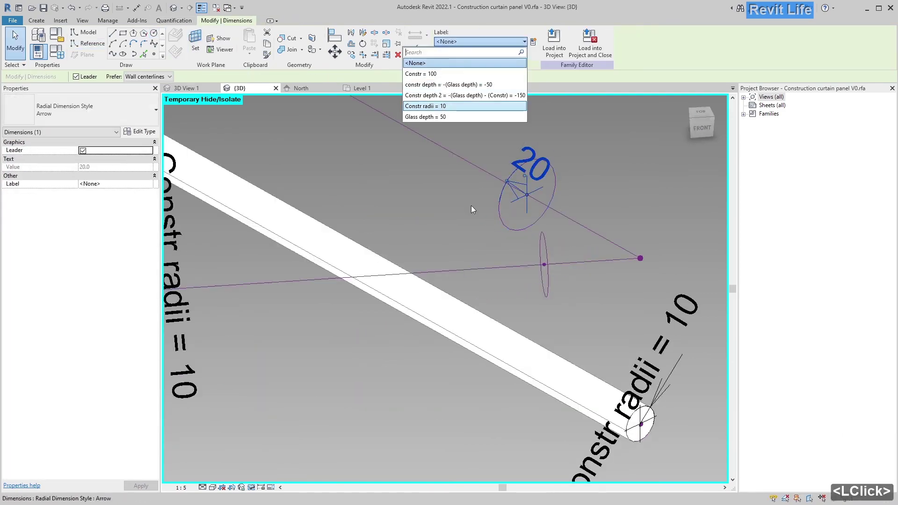
# Rename the Constr radii parameter to R.
pyautogui.press('Escape')
pyautogui.keyDown('shift'); pyautogui.moveTo(471, 209); pyautogui.dragTo(541, 267, button='middle'); pyautogui.keyUp('shift')
pyautogui.click(62, 56)
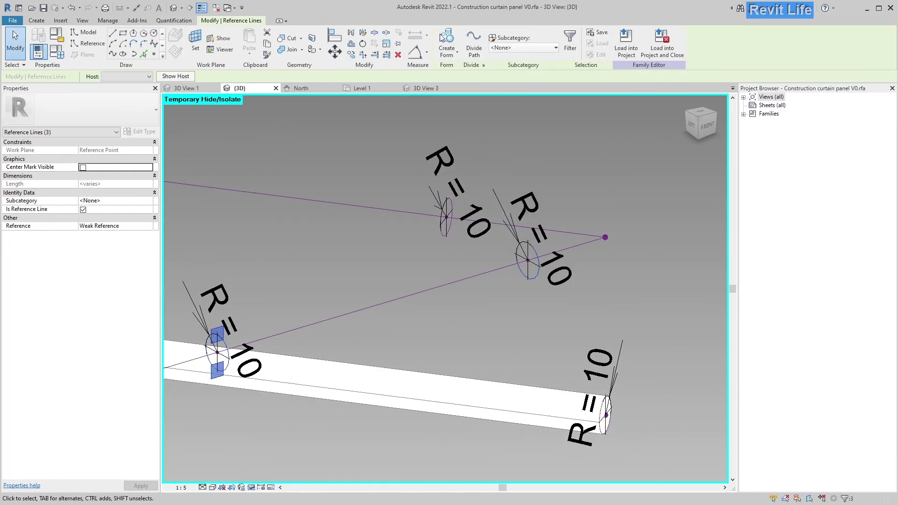
# Create solid bars between the pairs of profile circles on the upper reference lines.
pyautogui.scroll(8, 431, 383)
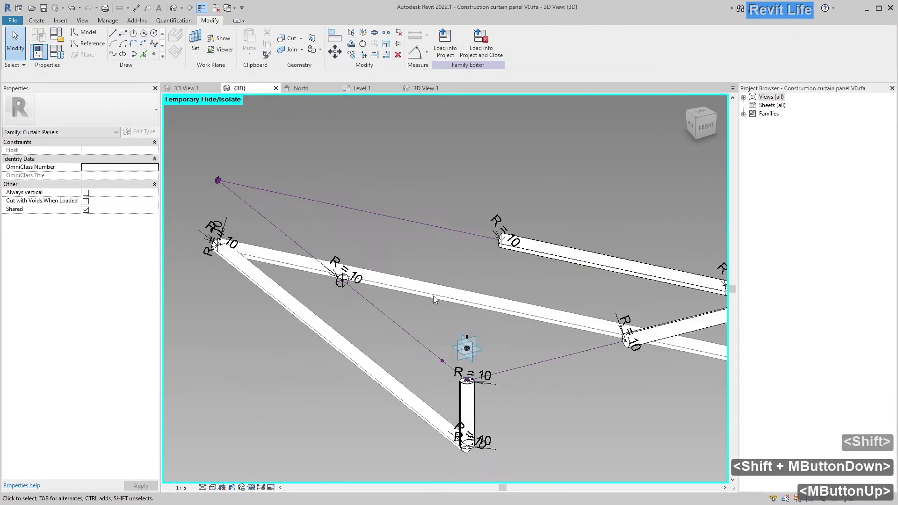
pyautogui.scroll(3, 465, 347)
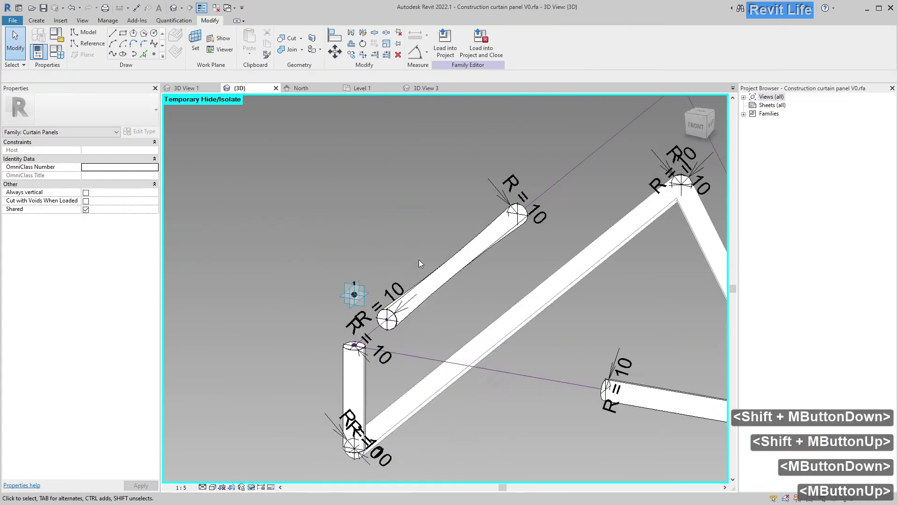
pyautogui.keyDown('shift'); pyautogui.moveTo(419, 259); pyautogui.dragTo(448, 280, button='middle'); pyautogui.keyUp('shift')
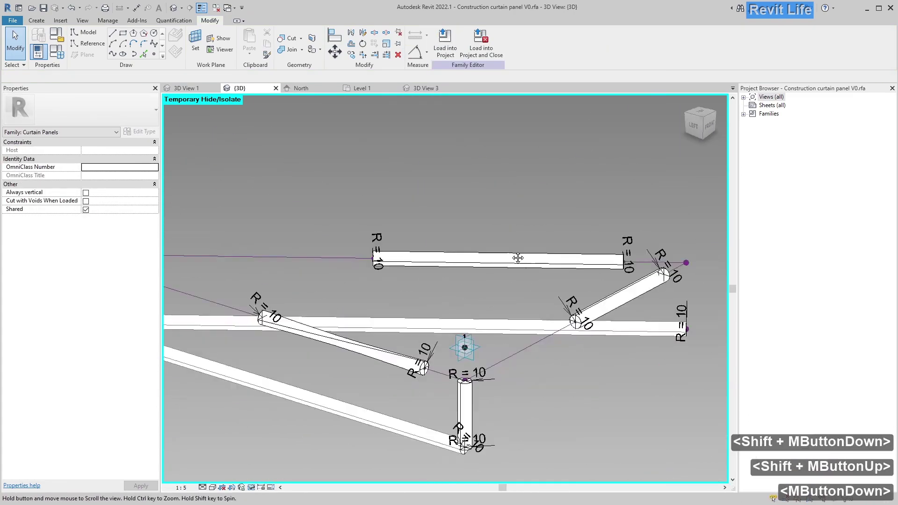
# Draw a replacement profile circle around the midpoint reference point of the upper diagonal line and label its radius with R.
pyautogui.scroll(5, 449, 280)
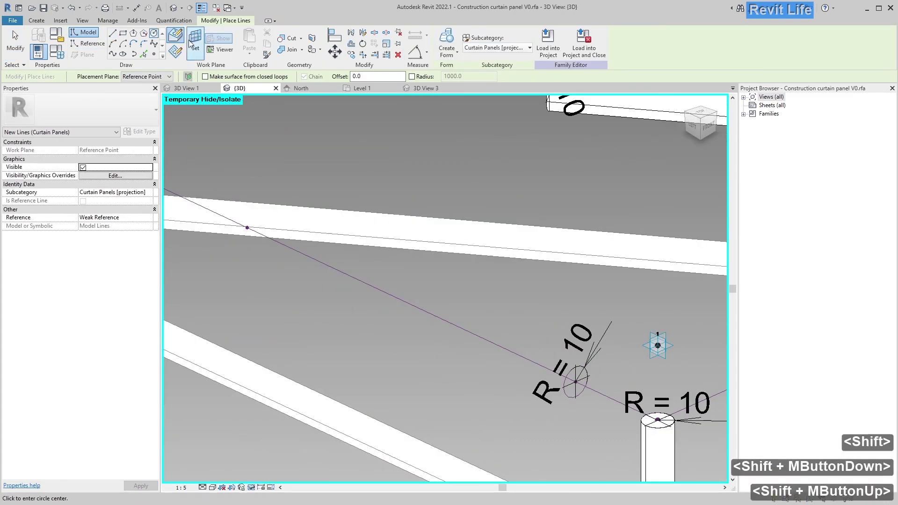
pyautogui.click(247, 227)
pyautogui.click(288, 159)
pyautogui.click(251, 182)
pyautogui.click(480, 41)
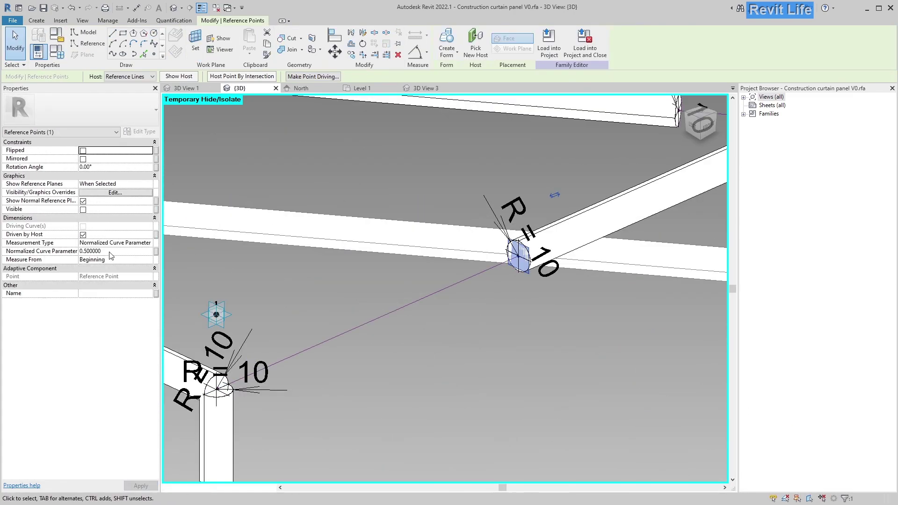
# Extend the upper bars to the frame's corners, setting the far end's Normalized Curve Parameter to 1.
pyautogui.moveTo(258, 409); pyautogui.dragTo(258, 409, button='middle')
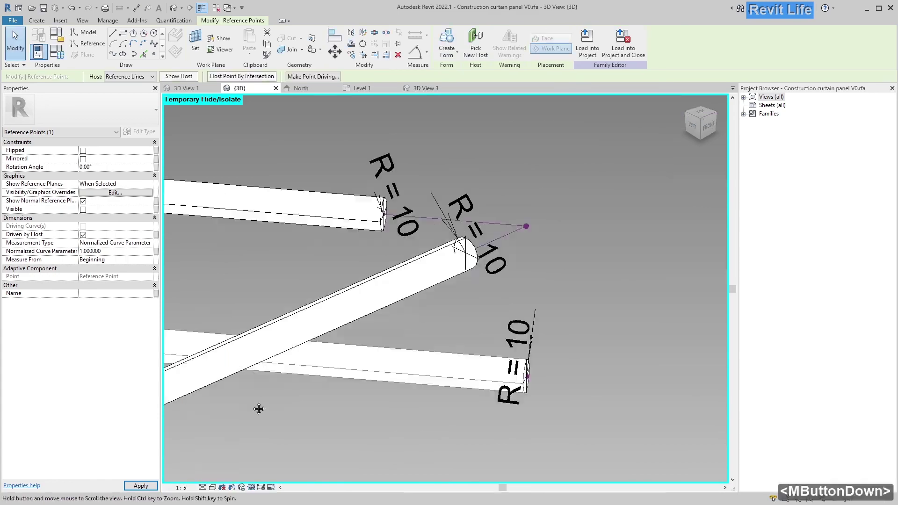
pyautogui.scroll(-5, 393, 207)
pyautogui.scroll(5, 393, 208)
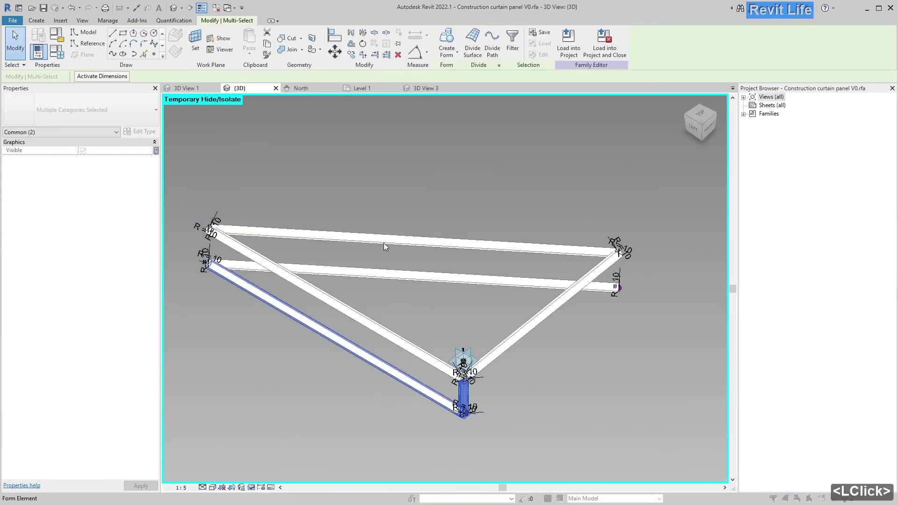
# Load the V0 curtain panel family into the Spalsh-screen-mass file to try it on the divided surface.
pyautogui.scroll(8, 462, 372)
pyautogui.press('Escape')
pyautogui.scroll(-3, 516, 357)
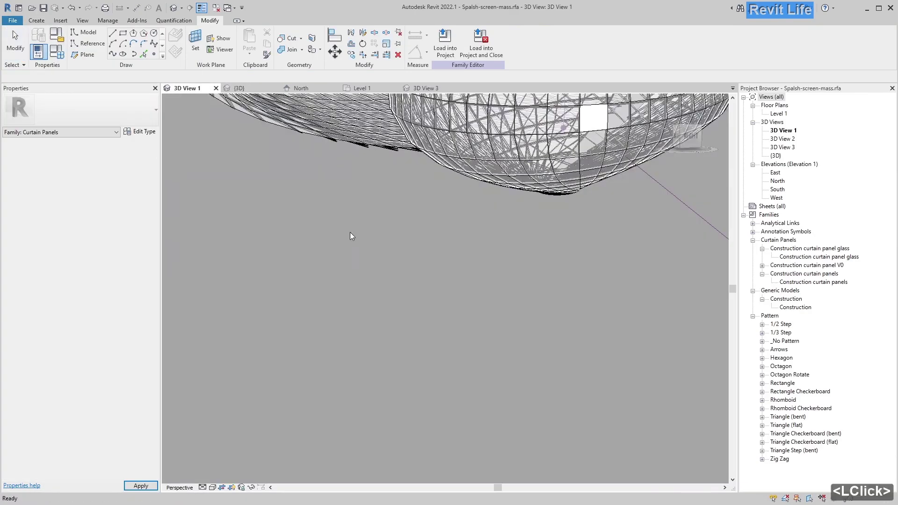
pyautogui.click(79, 110)
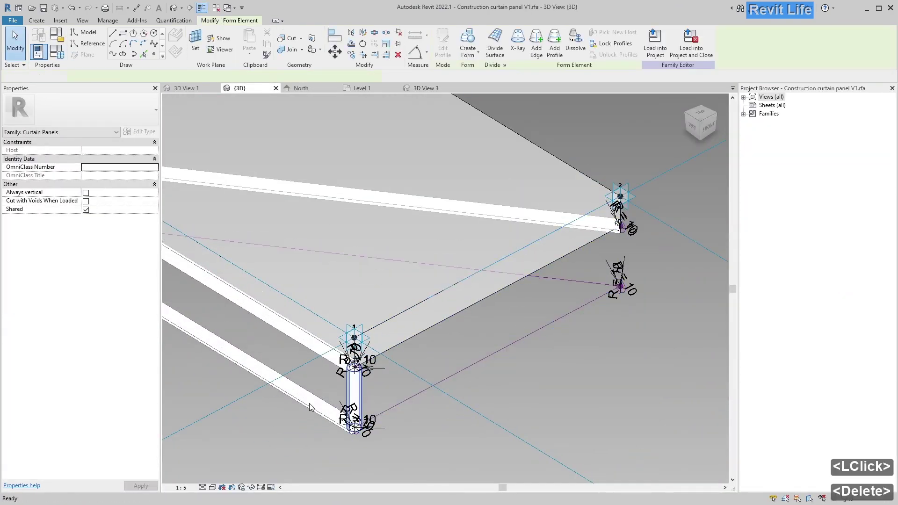
# Delete the bar solids in the V1 curtain panel family and convert the reference-line profile circles at the corners to model lines.
pyautogui.press('Delete')
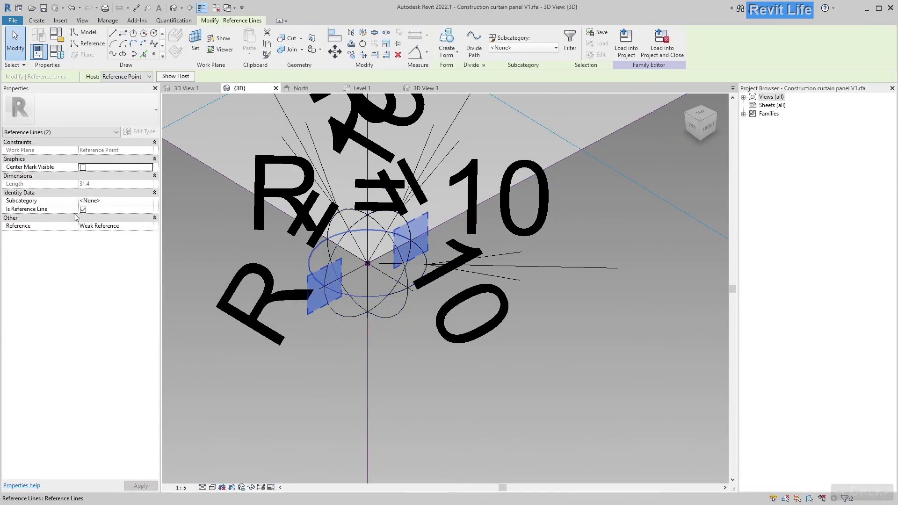
pyautogui.scroll(8, 245, 369)
pyautogui.click(402, 353)
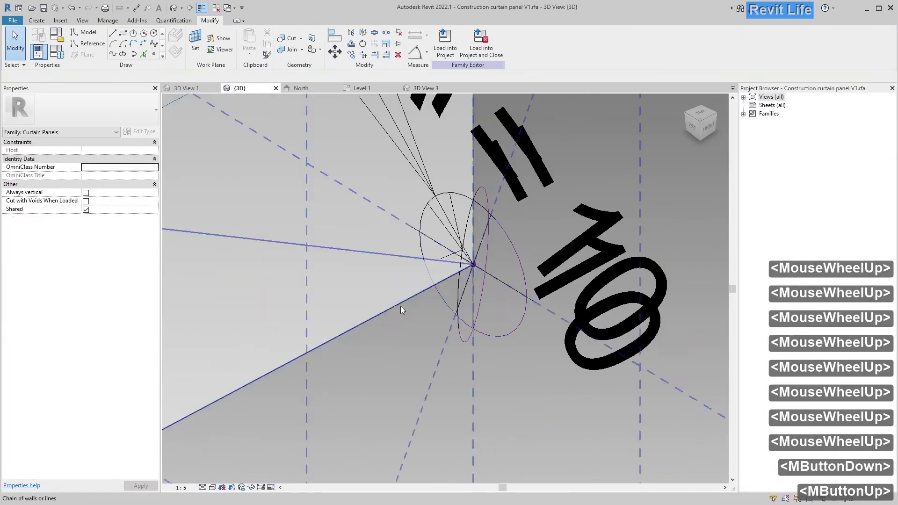
pyautogui.scroll(-5, 449, 427)
pyautogui.scroll(5, 448, 426)
pyautogui.click(353, 335)
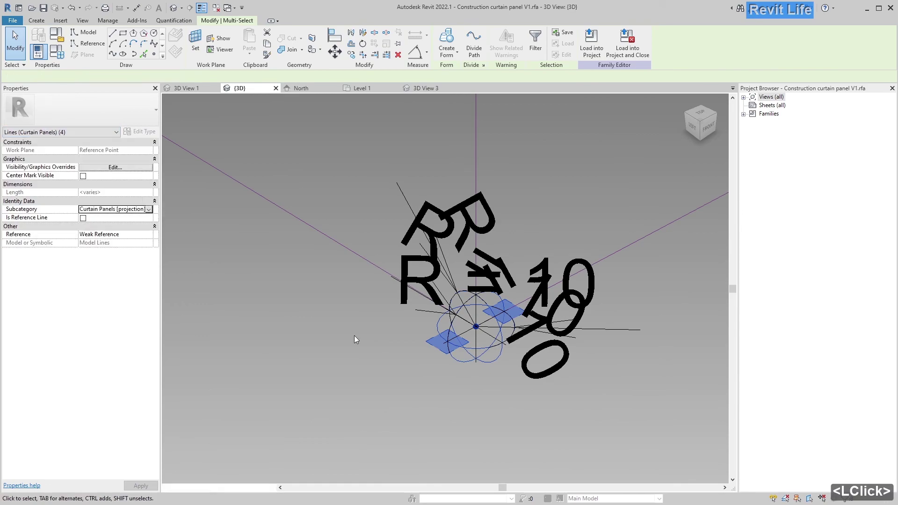
pyautogui.scroll(3, 353, 335)
pyautogui.scroll(10, 363, 363)
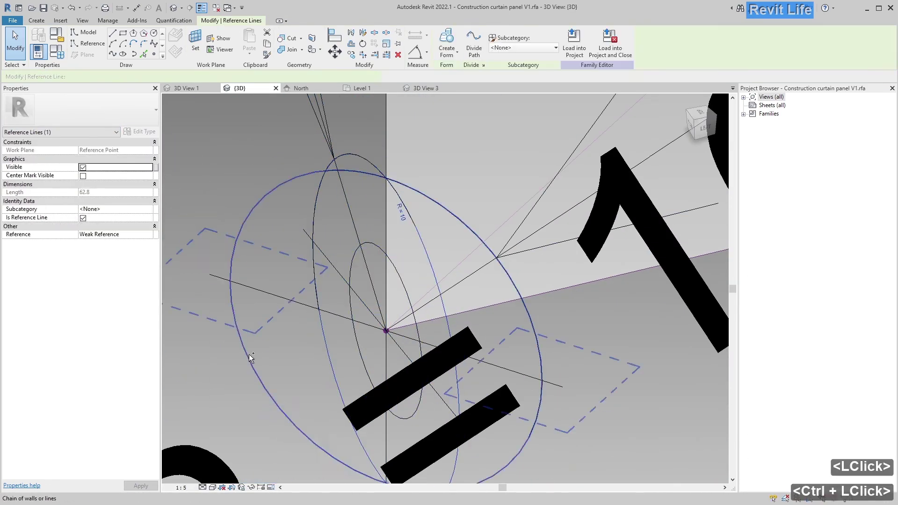
# Temporarily hide the elements obstructing the profile circles at the frame's corner.
pyautogui.scroll(-10, 250, 358)
pyautogui.keyDown('shift'); pyautogui.moveTo(250, 358); pyautogui.dragTo(497, 254, button='middle'); pyautogui.keyUp('shift')
pyautogui.press('h')
pyautogui.press('h')
# Create a solid bar from the pair of model-line profile circles at the ends of a frame line.
pyautogui.click(349, 328)
pyautogui.scroll(-10, 349, 327)
pyautogui.scroll(10, 343, 402)
pyautogui.scroll(-5, 411, 437)
pyautogui.keyDown('ctrl'); pyautogui.click(410, 437); pyautogui.keyUp('ctrl')
pyautogui.scroll(10, 378, 325)
pyautogui.scroll(-10, 378, 325)
pyautogui.click(427, 416)
# Pair the next matching profile circles into solid bars, including the short vertical bar at the corner.
pyautogui.scroll(10, 426, 417)
pyautogui.click(347, 223)
pyautogui.scroll(-5, 347, 222)
pyautogui.scroll(10, 383, 153)
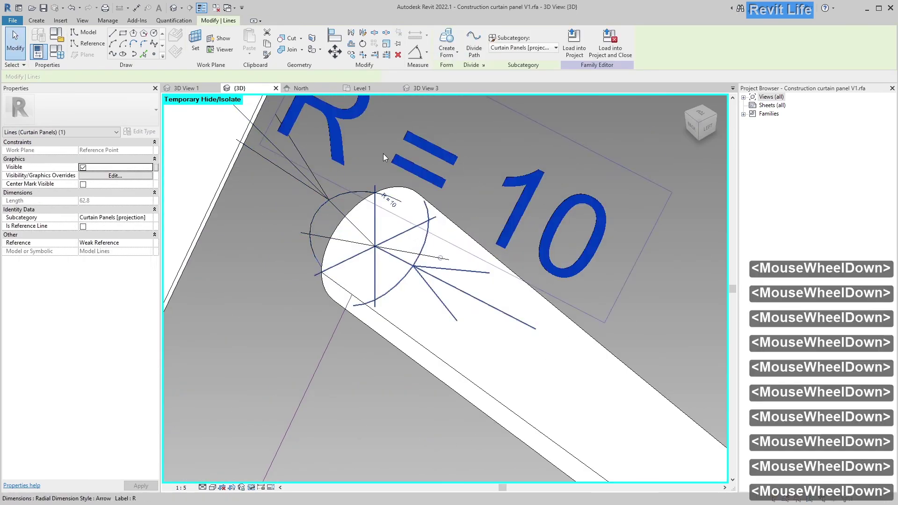
pyautogui.scroll(-5, 383, 154)
pyautogui.scroll(10, 433, 286)
pyautogui.keyDown('ctrl'); pyautogui.click(503, 246); pyautogui.keyUp('ctrl')
pyautogui.scroll(-10, 503, 246)
pyautogui.scroll(10, 503, 245)
pyautogui.keyDown('shift'); pyautogui.moveTo(503, 246); pyautogui.dragTo(529, 164, button='middle'); pyautogui.keyUp('shift')
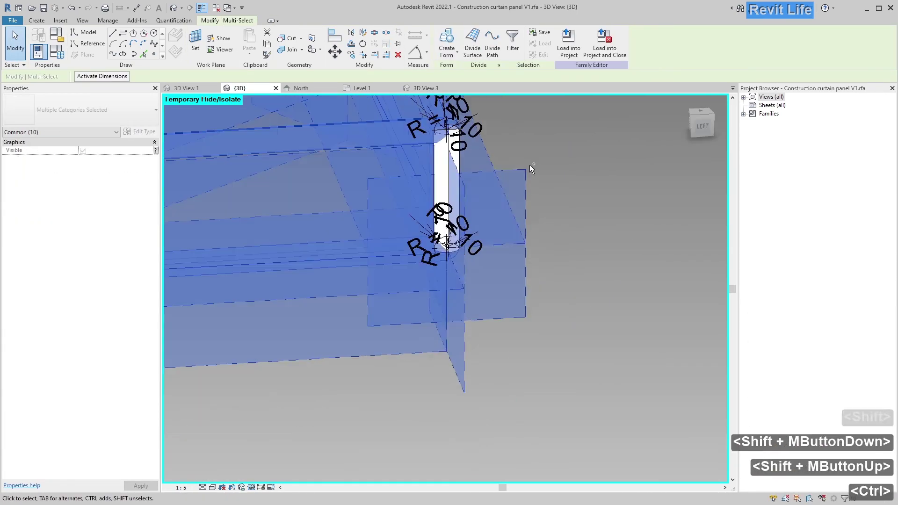
# Create the lower back bar between the profile circles at the ends of its reference line.
pyautogui.click(520, 302)
pyautogui.scroll(-2, 481, 237)
pyautogui.moveTo(521, 302); pyautogui.dragTo(421, 211, button='middle')
pyautogui.scroll(5, 402, 303)
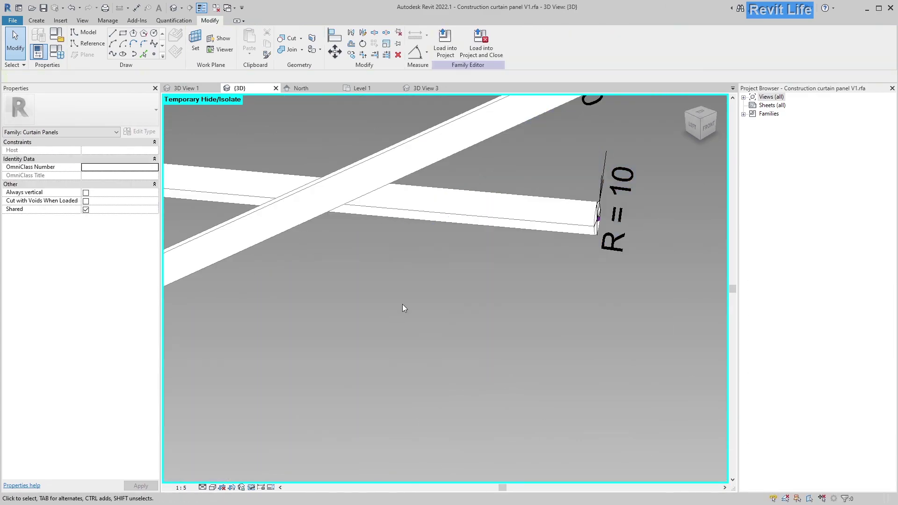
pyautogui.scroll(3, 599, 220)
pyautogui.scroll(-4, 467, 192)
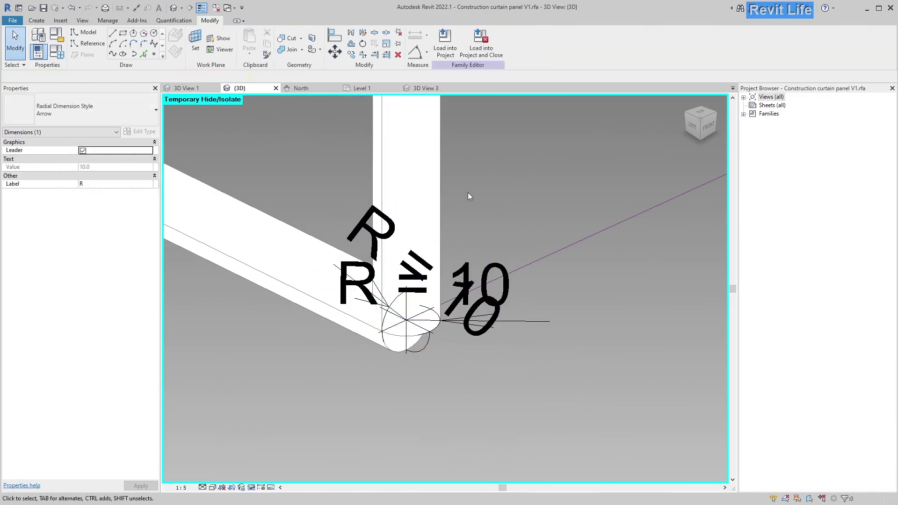
# Temporarily hide the bars and radius labels crowding the lower corner to isolate the lower front line's profile circle.
pyautogui.press('Escape')
pyautogui.click(340, 296)
pyautogui.scroll(2, 340, 297)
pyautogui.keyDown('ctrl'); pyautogui.click(597, 198); pyautogui.keyUp('ctrl')
pyautogui.click(397, 289)
pyautogui.scroll(10, 398, 289)
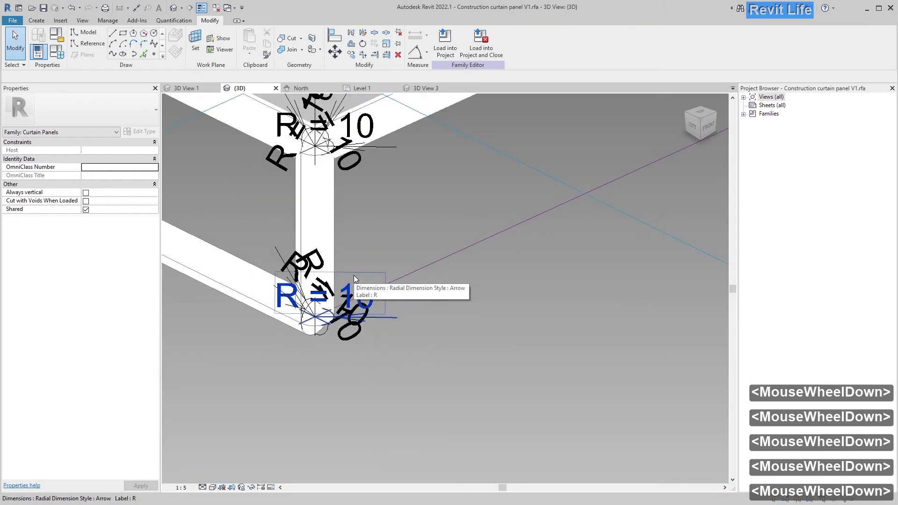
pyautogui.press('h')
pyautogui.press('h')
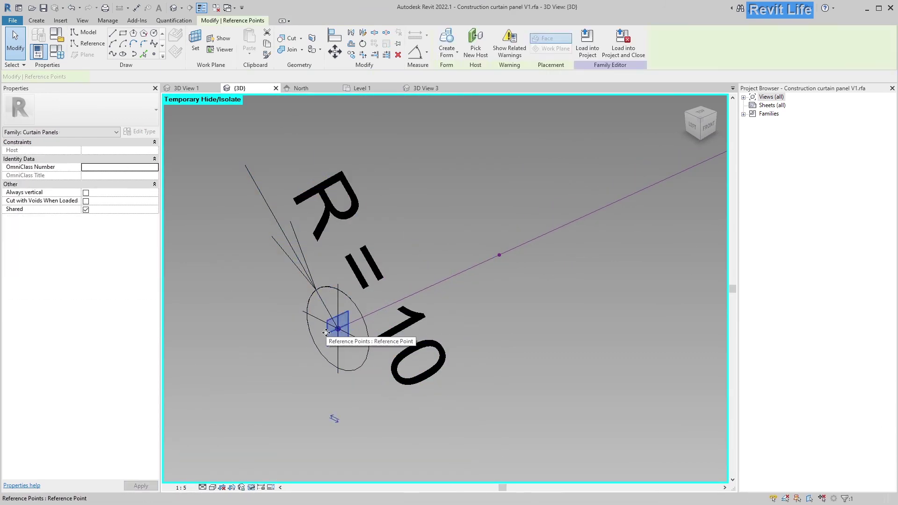
# Draw a profile circle around the reference point on the lower front reference line.
pyautogui.scroll(-4, 332, 337)
pyautogui.scroll(3, 397, 278)
pyautogui.moveTo(332, 336)
pyautogui.mouseDown(button='middle')
pyautogui.moveTo(396, 278)
pyautogui.moveTo(583, 180)
pyautogui.mouseUp(button='middle')
pyautogui.click(154, 33)
pyautogui.click(383, 318)
pyautogui.click(389, 354)
pyautogui.press('Escape')
pyautogui.press('Escape')
# Temporarily hide the remaining elements in the way around the far end of the lower front reference line.
pyautogui.scroll(-4, 374, 298)
pyautogui.scroll(2, 583, 180)
pyautogui.click(518, 269)
pyautogui.scroll(3, 529, 288)
pyautogui.click(444, 269)
pyautogui.press('h')
pyautogui.press('h')
pyautogui.click(481, 291)
pyautogui.press('h')
pyautogui.press('h')
# Place a reference point on the lower front reference line close to its far end.
pyautogui.scroll(-4, 487, 296)
pyautogui.moveTo(487, 297); pyautogui.dragTo(482, 224, button='middle')
pyautogui.click(153, 55)
pyautogui.scroll(2, 480, 289)
pyautogui.click(477, 286)
pyautogui.click(15, 41)
# Draw a profile circle with radius R on the new reference point's work plane and create the lower front bar.
pyautogui.click(194, 41)
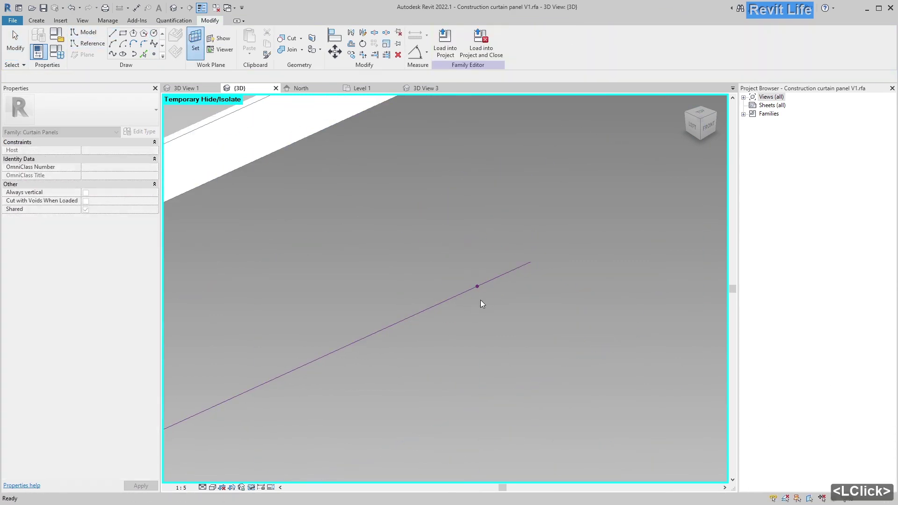
pyautogui.click(477, 286)
pyautogui.scroll(-5, 461, 174)
pyautogui.scroll(4, 605, 250)
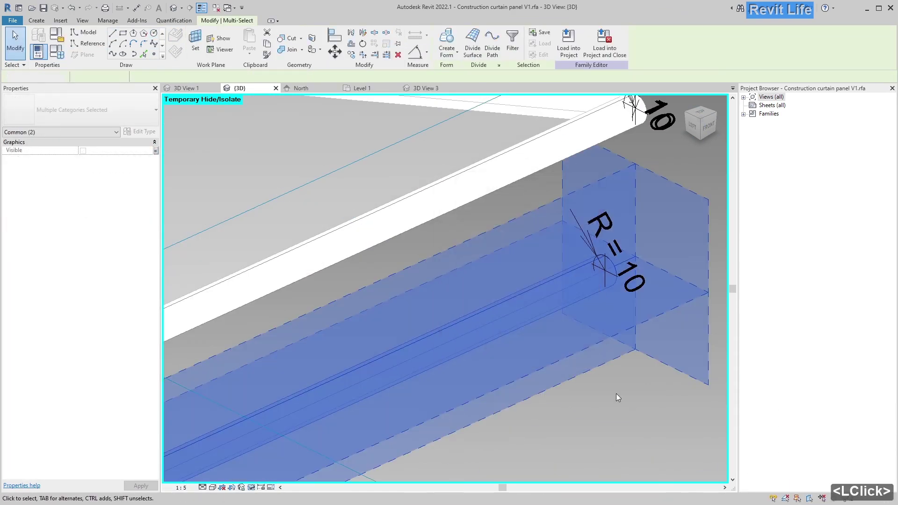
pyautogui.click(616, 394)
pyautogui.moveTo(327, 365); pyautogui.dragTo(434, 308, button='middle')
pyautogui.scroll(7, 435, 308)
pyautogui.click(452, 316)
# Set the Normalized Curve Parameter of the lower front bar's end reference point to 1.
pyautogui.keyDown('shift'); pyautogui.moveTo(313, 268); pyautogui.dragTo(201, 268, button='middle'); pyautogui.keyUp('shift')
pyautogui.scroll(5, 409, 234)
pyautogui.scroll(-4, 409, 234)
pyautogui.moveTo(409, 234); pyautogui.dragTo(402, 292, button='middle')
pyautogui.scroll(-7, 364, 288)
pyautogui.scroll(6, 280, 238)
pyautogui.click(331, 327)
pyautogui.scroll(-5, 512, 307)
pyautogui.click(416, 333)
pyautogui.click(113, 251)
pyautogui.write('1')
pyautogui.press('Return')
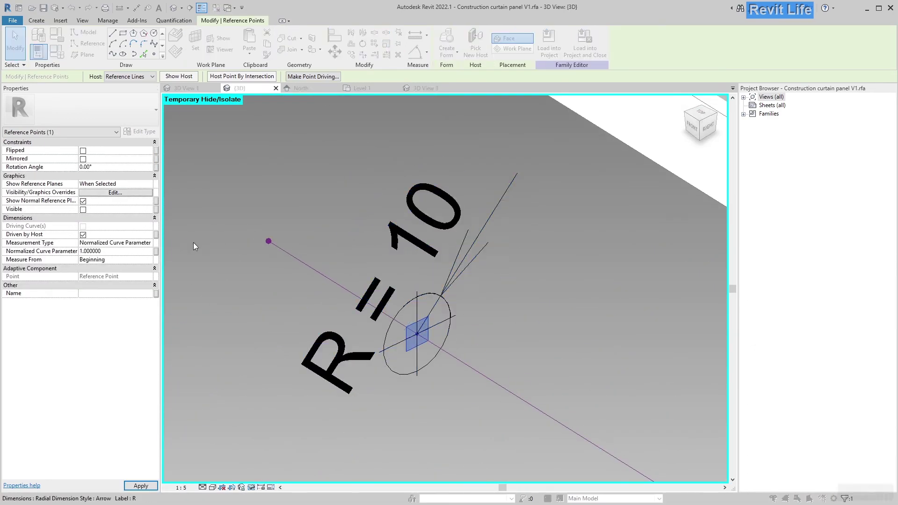
# Flex the curtain panel by setting the second spacing of its pattern grid to 500.
pyautogui.scroll(-10, 432, 264)
pyautogui.scroll(6, 427, 229)
pyautogui.press('Escape')
pyautogui.click(460, 306)
pyautogui.click(227, 279)
pyautogui.click(117, 158)
pyautogui.write('500')
pyautogui.press('Return')
# Set both spacings of the curtain panel's pattern grid to 250.
pyautogui.keyDown('shift'); pyautogui.moveTo(374, 280); pyautogui.dragTo(442, 318, button='middle'); pyautogui.keyUp('shift')
pyautogui.moveTo(534, 311); pyautogui.dragTo(507, 340, button='middle')
pyautogui.scroll(-3, 508, 340)
pyautogui.click(261, 375)
pyautogui.click(116, 159)
pyautogui.write('250')
pyautogui.click(116, 151)
pyautogui.write('250')
pyautogui.moveTo(365, 236); pyautogui.dragTo(411, 249, button='middle')
pyautogui.scroll(-5, 466, 192)
pyautogui.moveTo(466, 192); pyautogui.dragTo(411, 289, button='middle')
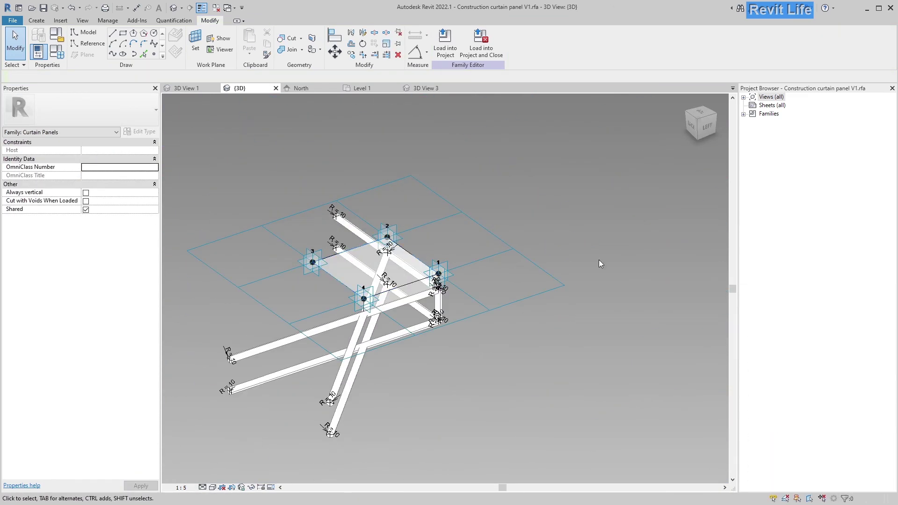
# Temporarily hide the pattern grid and the panel surface around the bar frame.
pyautogui.keyDown('shift'); pyautogui.moveTo(500, 296); pyautogui.dragTo(414, 322, button='middle'); pyautogui.keyUp('shift')
pyautogui.scroll(-4, 327, 267)
pyautogui.middleClick(328, 267)
pyautogui.press('h')
pyautogui.press('h')
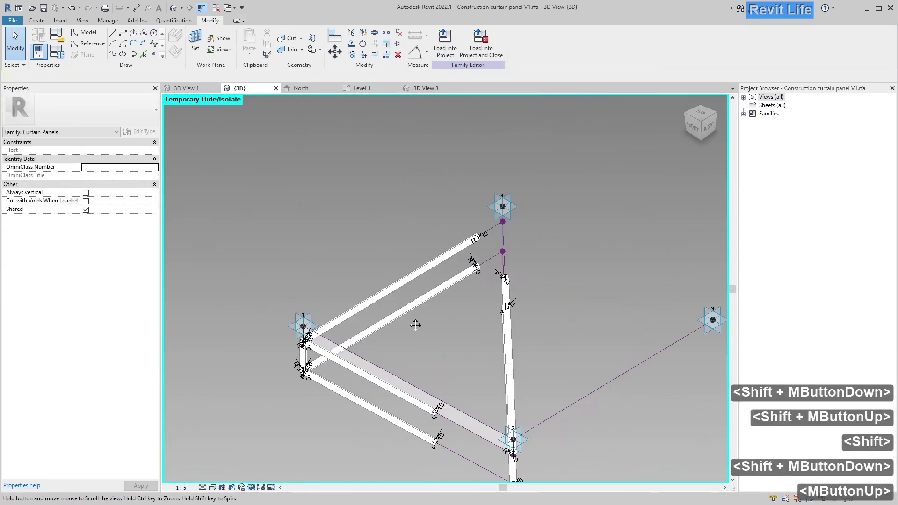
# Try to align the bar ends with the panel's corner reference points and restore the temporarily hidden elements.
pyautogui.scroll(3, 411, 307)
pyautogui.press('a')
pyautogui.press('l')
pyautogui.scroll(-4, 410, 303)
pyautogui.click(569, 370)
pyautogui.click(251, 204)
pyautogui.click(243, 255)
pyautogui.keyDown('shift'); pyautogui.moveTo(495, 407); pyautogui.dragTo(397, 403, button='middle'); pyautogui.keyUp('shift')
pyautogui.click(545, 405)
pyautogui.click(309, 267)
pyautogui.press('Escape')
pyautogui.press('h')
pyautogui.press('r')
# Delete the lower front bar and the lower side bar from the panel frame.
pyautogui.scroll(-5, 469, 370)
pyautogui.click(374, 418)
pyautogui.click(385, 290)
pyautogui.keyDown('shift'); pyautogui.moveTo(420, 369); pyautogui.dragTo(343, 254, button='middle'); pyautogui.keyUp('shift')
pyautogui.scroll(5, 474, 393)
pyautogui.click(340, 298)
pyautogui.press('Delete')
pyautogui.scroll(-3, 346, 257)
# Convert the three lower reference lines of the triangular frame to model lines by turning off Is Reference Line.
pyautogui.click(363, 282)
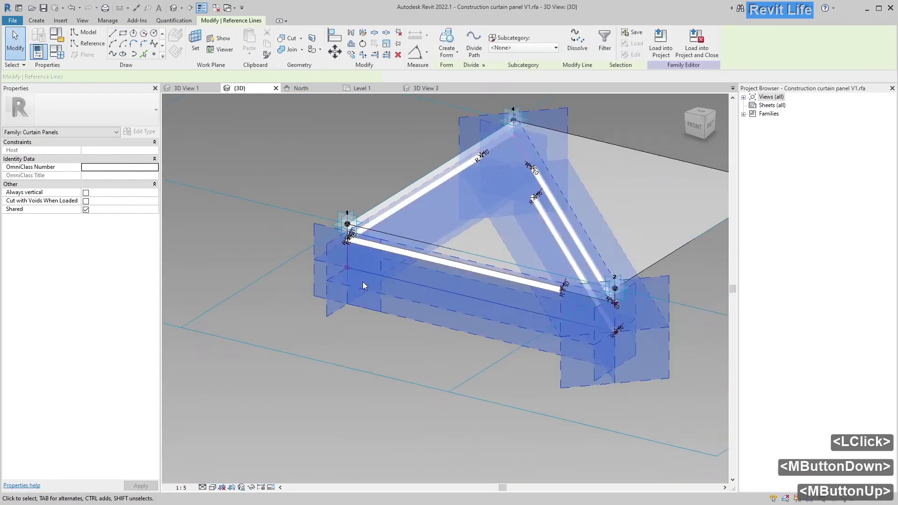
pyautogui.scroll(5, 289, 276)
pyautogui.click(284, 270)
pyautogui.scroll(-4, 275, 275)
pyautogui.click(634, 382)
pyautogui.click(430, 345)
pyautogui.click(86, 218)
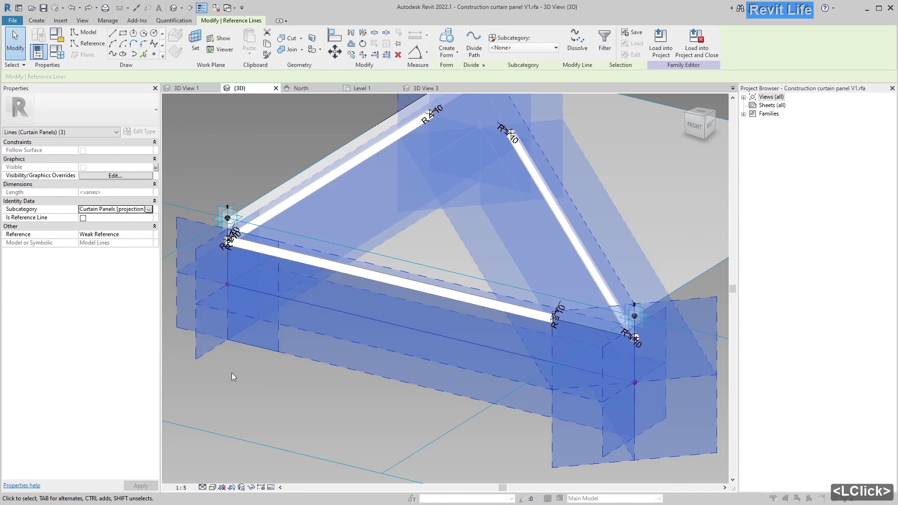
pyautogui.click(231, 372)
# Recreate the lower front bar from a profile circle with radius R at the line's start and set the view scale to 1:1.
pyautogui.scroll(2, 231, 318)
pyautogui.moveTo(231, 299); pyautogui.dragTo(265, 264, button='middle')
pyautogui.scroll(2, 265, 265)
pyautogui.hotkey('ctrl', 'z')
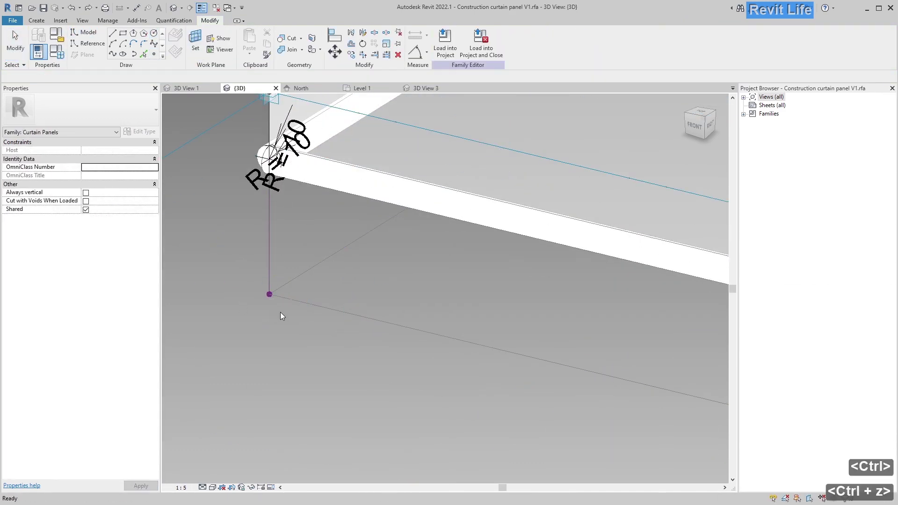
pyautogui.click(154, 54)
pyautogui.click(353, 314)
pyautogui.click(154, 33)
pyautogui.moveTo(352, 314); pyautogui.dragTo(314, 327, button='middle')
pyautogui.click(314, 328)
pyautogui.click(338, 308)
pyautogui.press('Escape')
pyautogui.press('Escape')
pyautogui.click(427, 116)
pyautogui.click(181, 488)
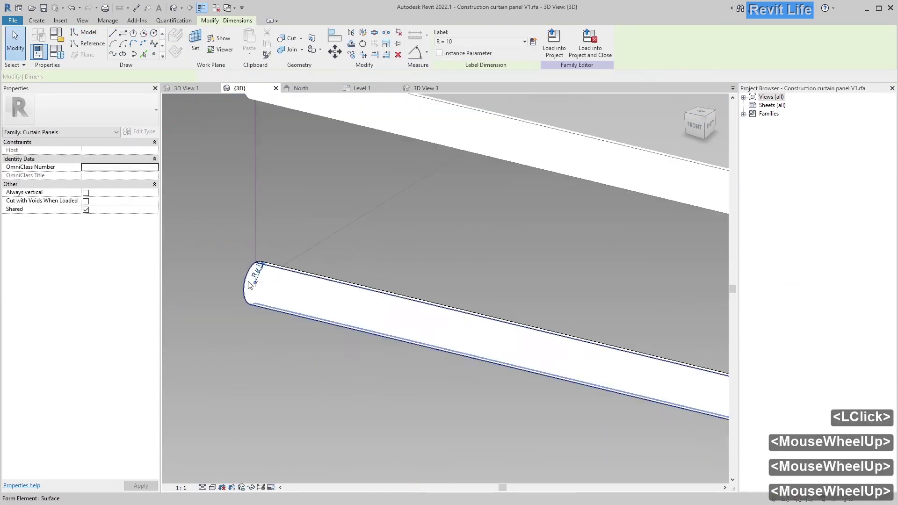
# Flex the panel by changing the horizontal spacing of its pattern grid.
pyautogui.scroll(-3, 501, 350)
pyautogui.keyDown('shift'); pyautogui.moveTo(501, 350); pyautogui.dragTo(336, 291, button='middle'); pyautogui.keyUp('shift')
pyautogui.press('Escape')
pyautogui.scroll(3, 335, 311)
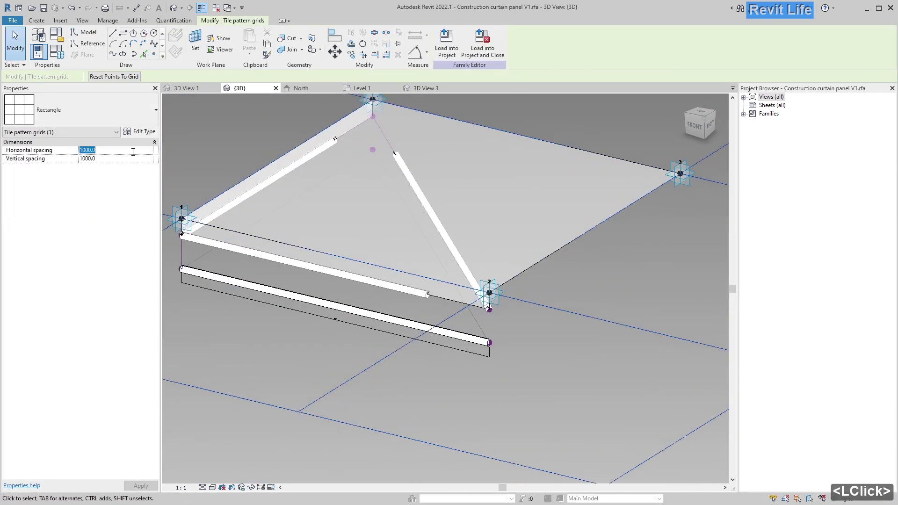
pyautogui.scroll(2, 368, 341)
# Try to align the lower front bar's end with the lower reference point beneath corner 2.
pyautogui.click(337, 349)
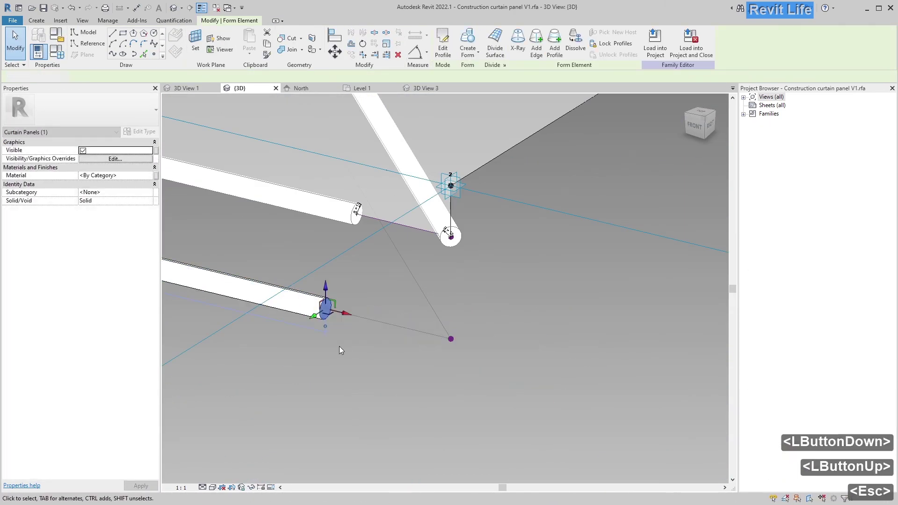
pyautogui.moveTo(339, 346); pyautogui.dragTo(341, 280, button='middle')
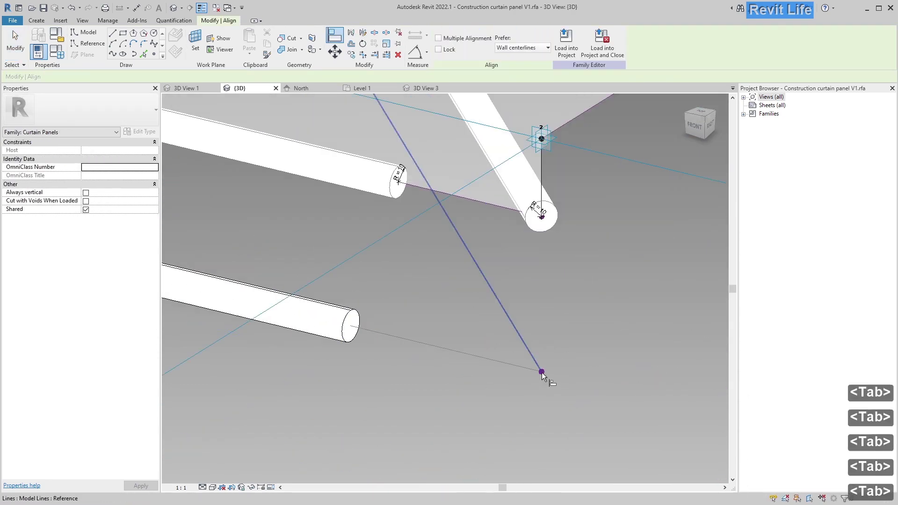
pyautogui.click(541, 372)
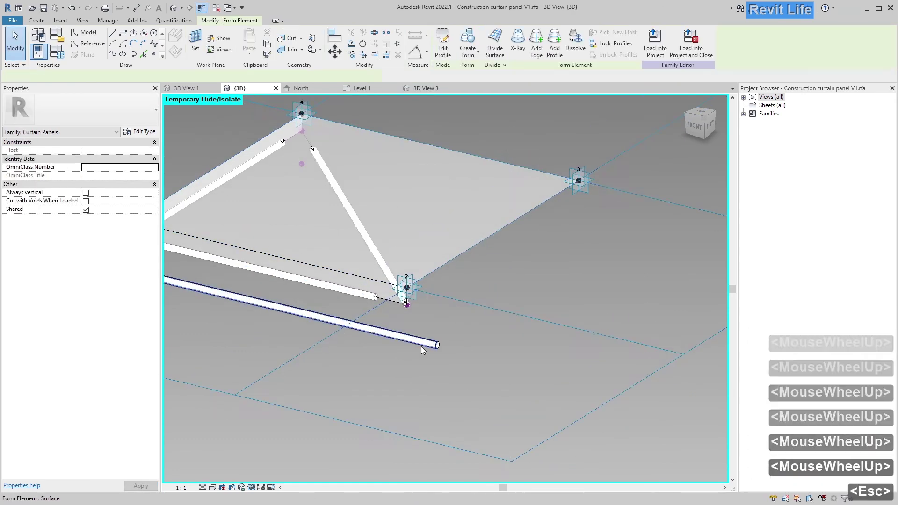
# Place reference points along the lower front reference line and begin a profile circle on a point's work plane.
pyautogui.scroll(-5, 421, 346)
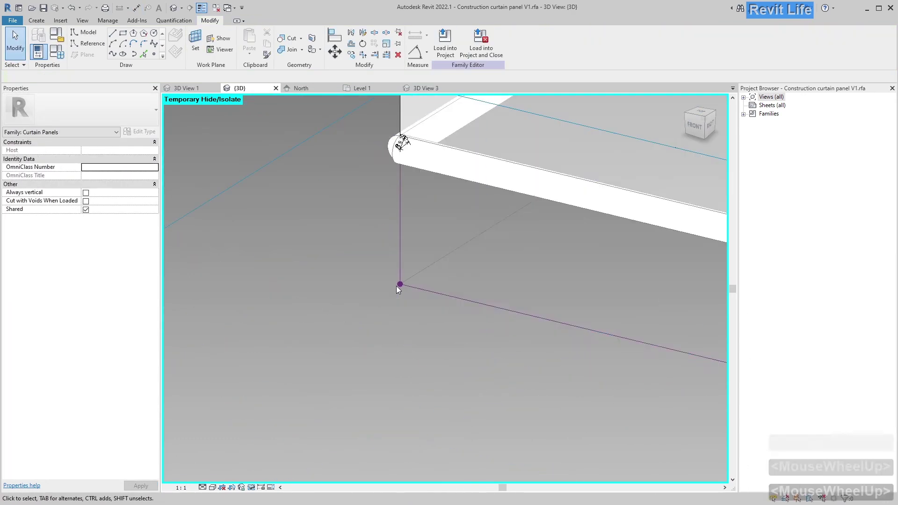
pyautogui.click(307, 306)
pyautogui.press('Escape')
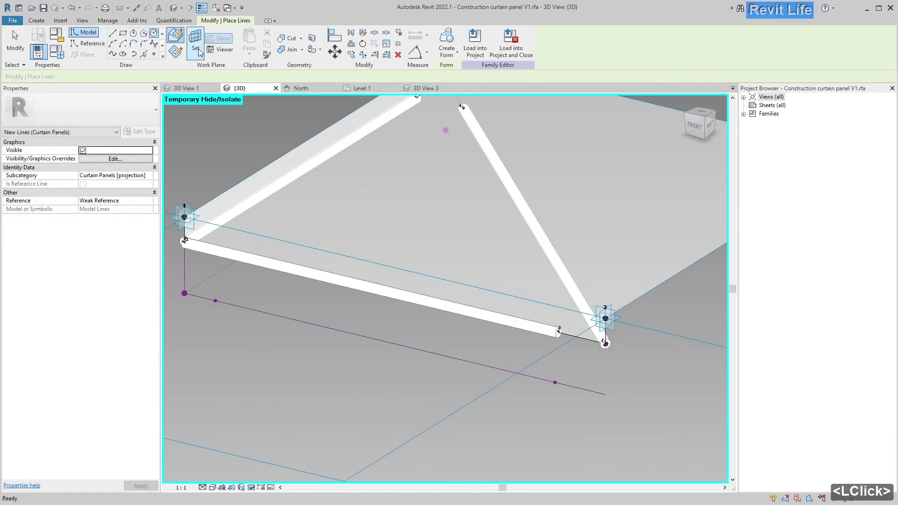
pyautogui.click(153, 34)
pyautogui.press('Tab')
pyautogui.press('Tab')
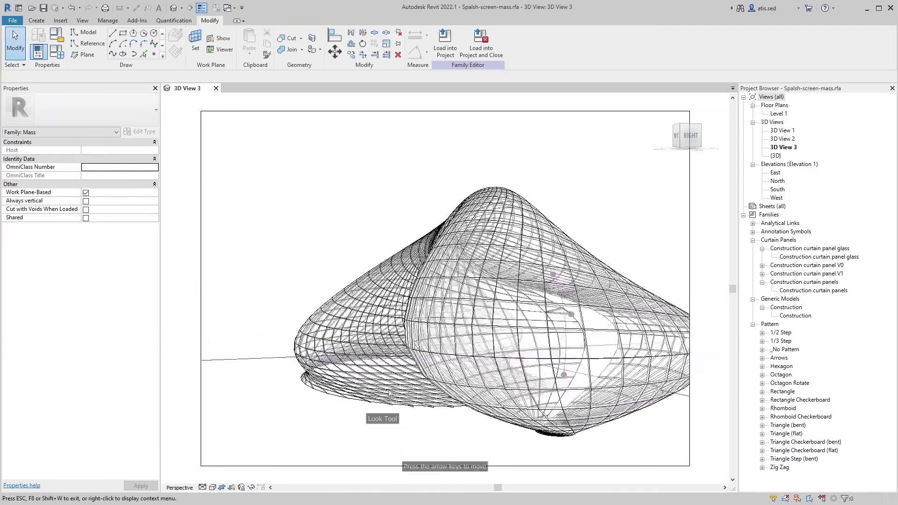
# Select all curtain panels of the mass and assign them the Snow material with a bump amount of 1,000.
pyautogui.moveTo(389, 393); pyautogui.dragTo(510, 219)
pyautogui.click(473, 432)
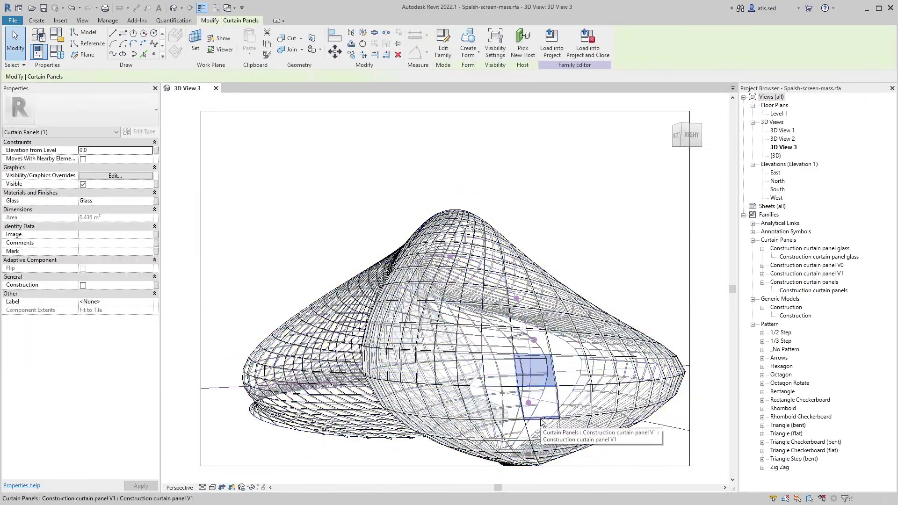
pyautogui.rightClick(515, 393)
pyautogui.click(544, 247)
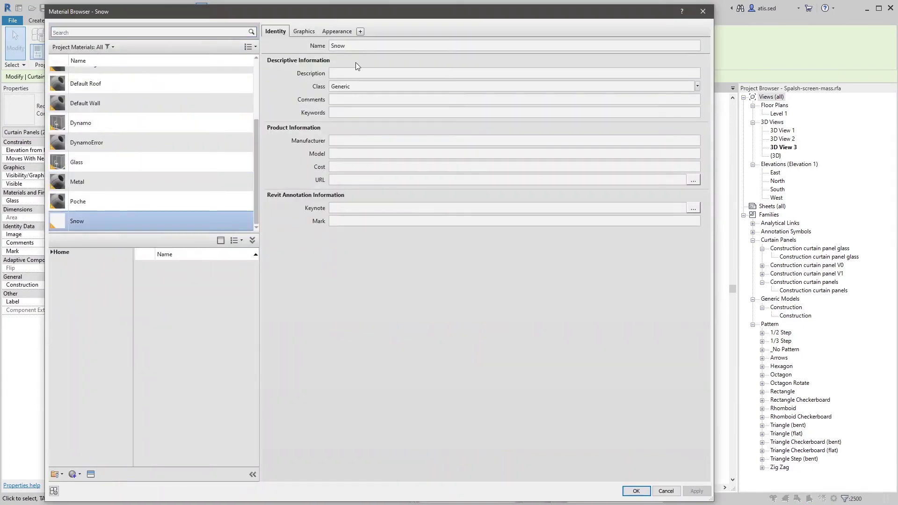
pyautogui.click(335, 31)
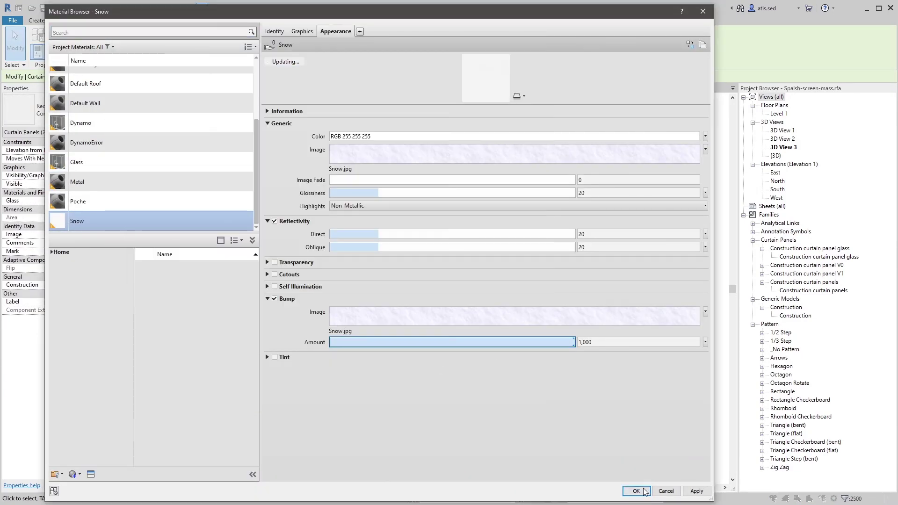
pyautogui.press('Return')
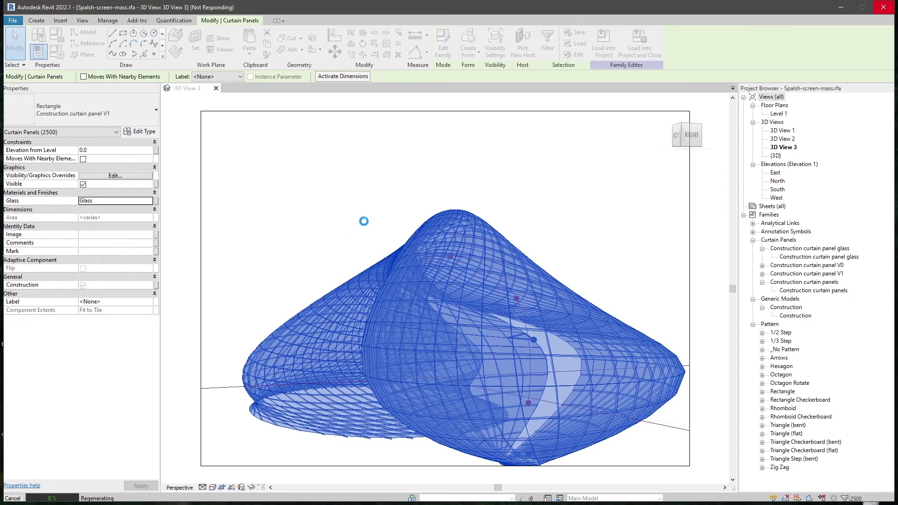
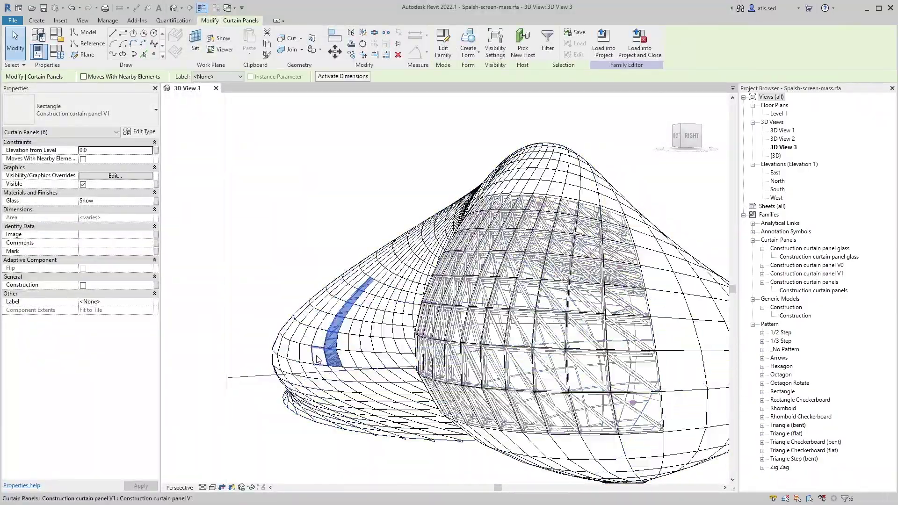
# Select a band of 40 panels along the mass's far arm, set their material to Glass and enable Construction.
pyautogui.keyDown('ctrl'); pyautogui.moveTo(317, 359); pyautogui.dragTo(289, 352); pyautogui.keyUp('ctrl')
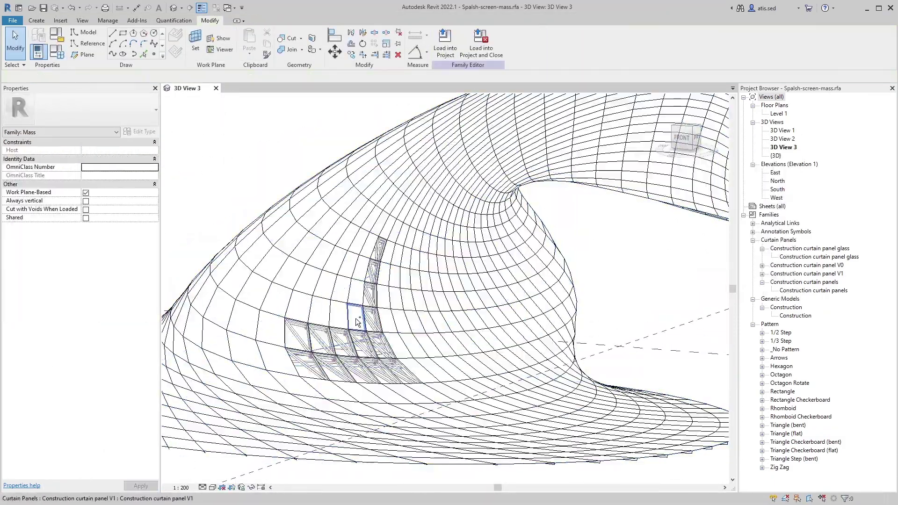
pyautogui.click(350, 267)
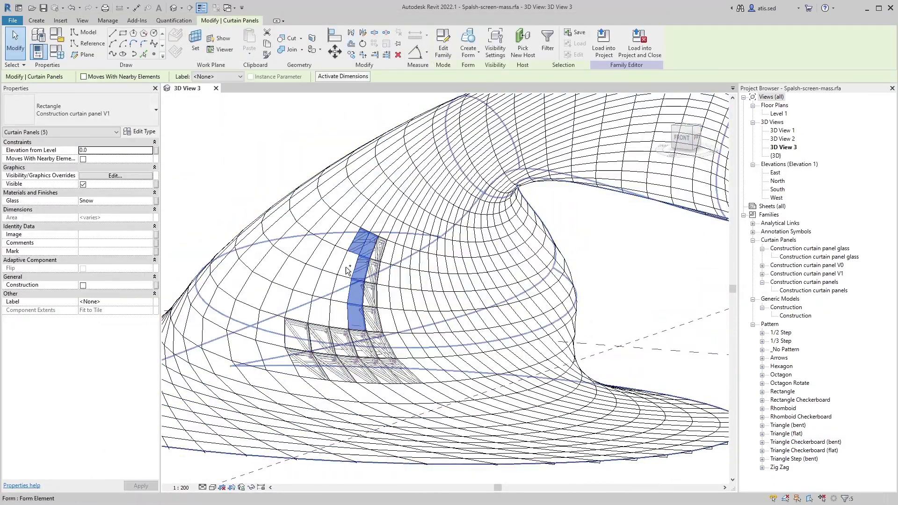
pyautogui.keyDown('ctrl'); pyautogui.click(374, 220); pyautogui.keyUp('ctrl')
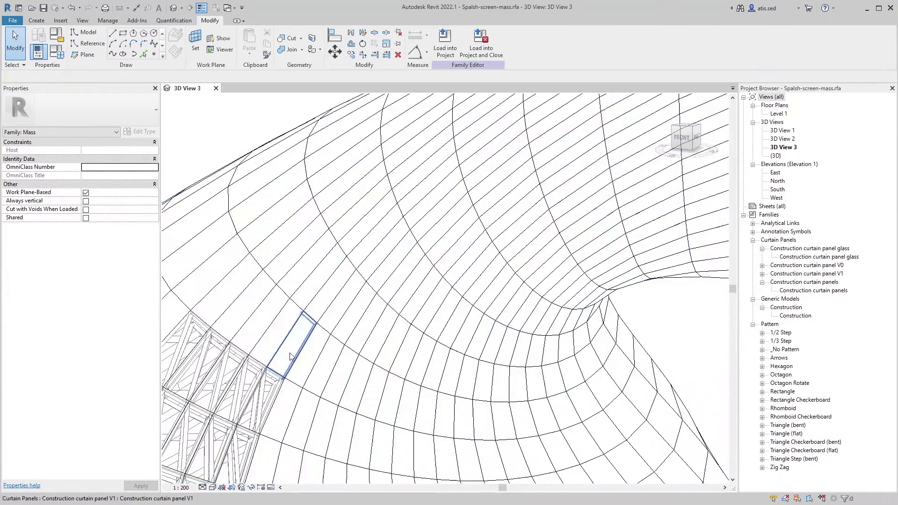
pyautogui.click(247, 285)
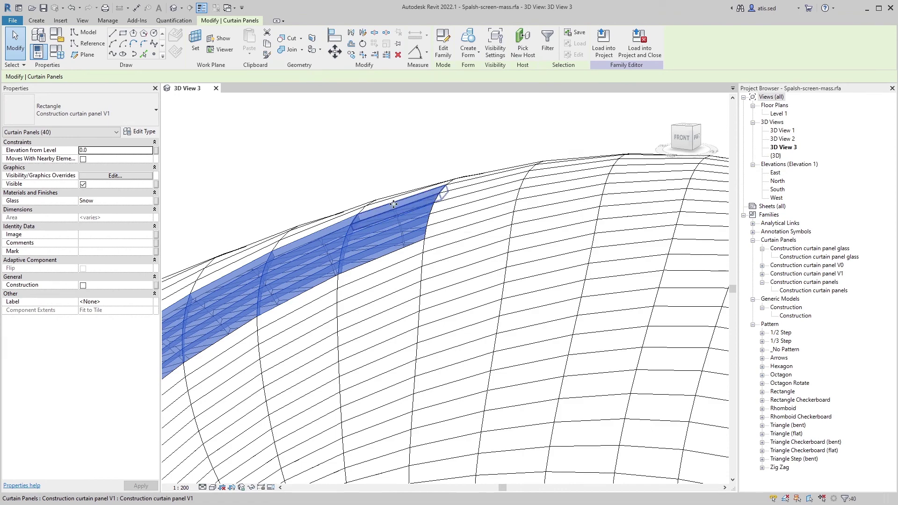
pyautogui.click(82, 285)
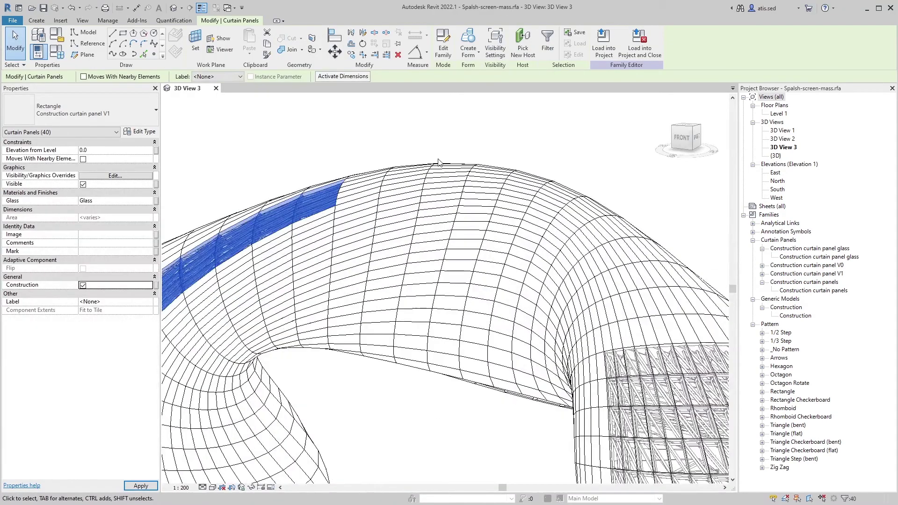
# Extend the band over the crest of the mass, giving the selected panels the Glass material and enabling Construction.
pyautogui.scroll(3, 349, 196)
pyautogui.click(350, 186)
pyautogui.keyDown('shift'); pyautogui.moveTo(350, 186); pyautogui.dragTo(392, 270, button='middle'); pyautogui.keyUp('shift')
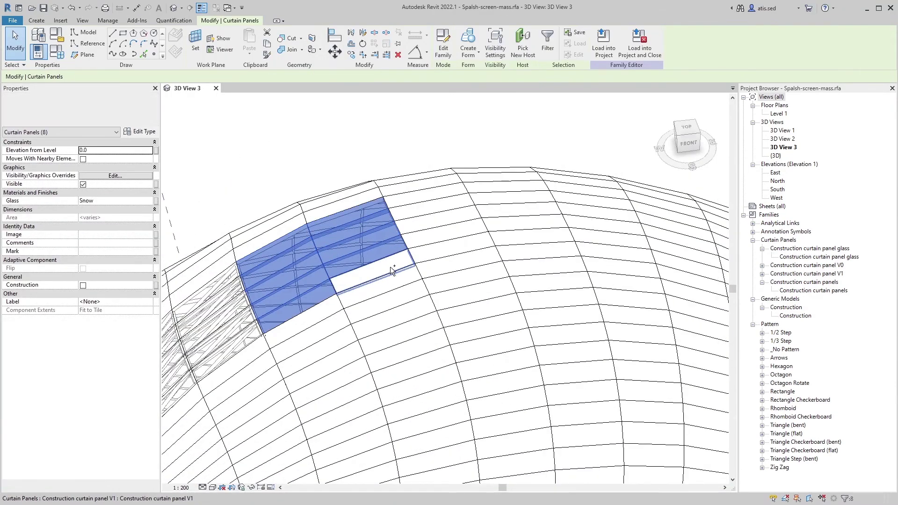
pyautogui.moveTo(526, 225); pyautogui.dragTo(420, 201, button='middle')
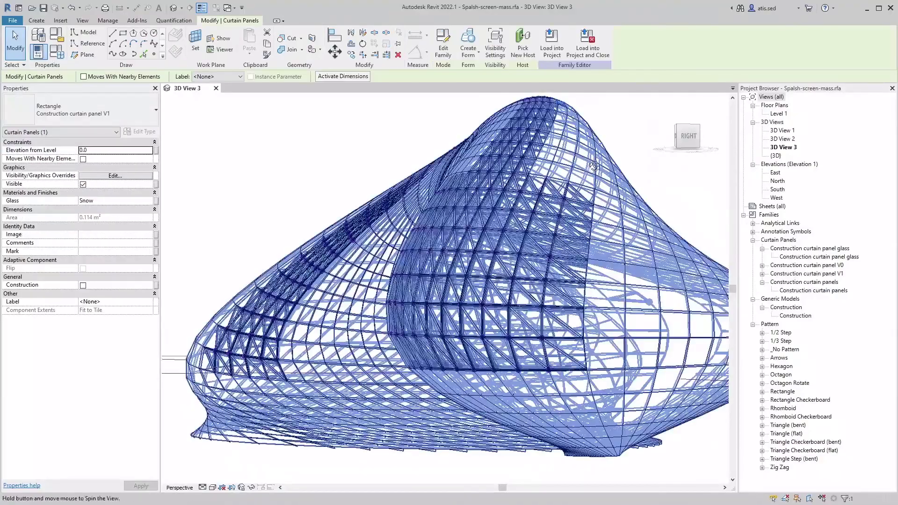
pyautogui.scroll(3, 557, 111)
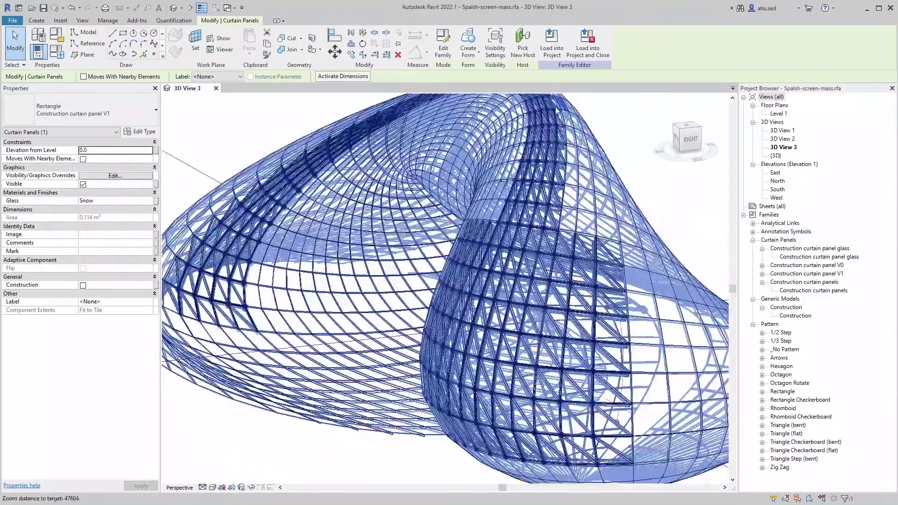
pyautogui.scroll(-3, 406, 295)
pyautogui.scroll(2, 489, 283)
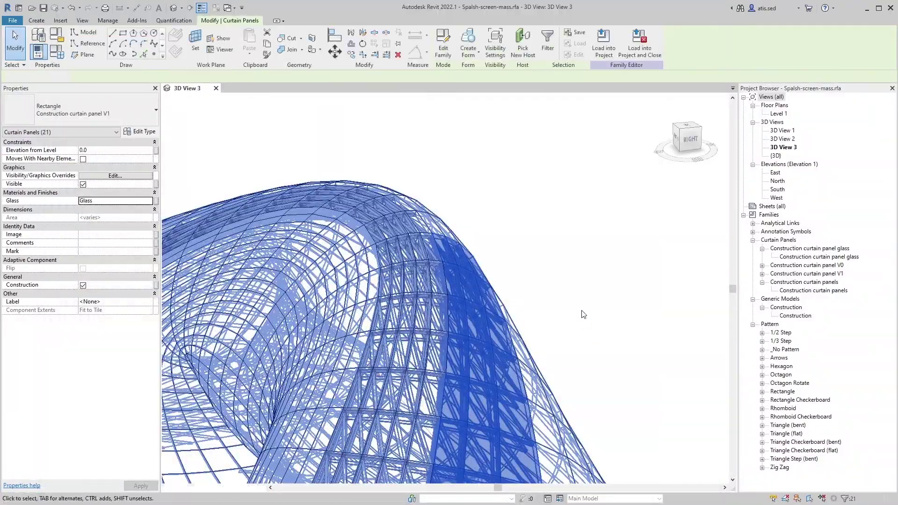
# Select 40 Snow panels along the inner edge of the framed band and enable Construction for them.
pyautogui.keyDown('shift'); pyautogui.moveTo(583, 314); pyautogui.dragTo(468, 290, button='middle'); pyautogui.keyUp('shift')
pyautogui.click(455, 299)
pyautogui.keyDown('ctrl'); pyautogui.click(372, 307); pyautogui.keyUp('ctrl')
pyautogui.keyDown('shift'); pyautogui.moveTo(372, 307); pyautogui.dragTo(426, 413, button='middle'); pyautogui.keyUp('shift')
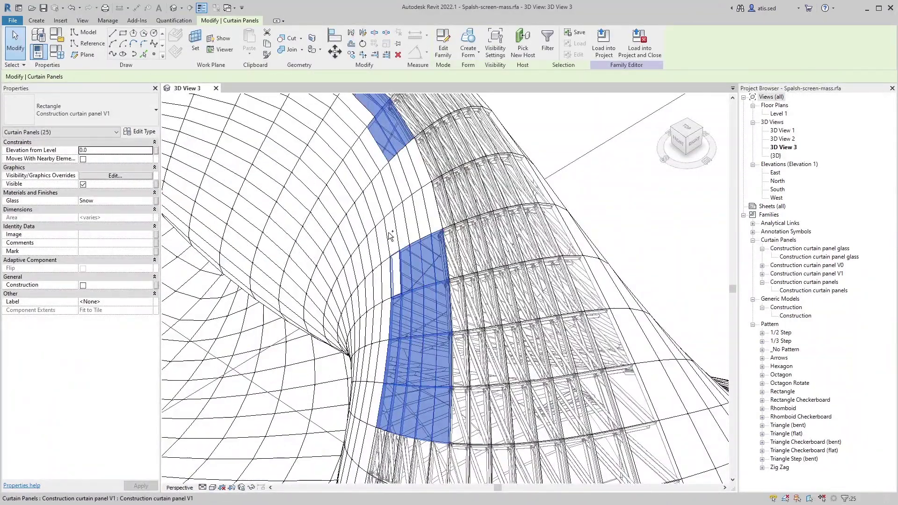
pyautogui.keyDown('ctrl'); pyautogui.click(429, 185); pyautogui.keyUp('ctrl')
pyautogui.keyDown('shift'); pyautogui.moveTo(430, 186); pyautogui.dragTo(296, 286, button='middle'); pyautogui.keyUp('shift')
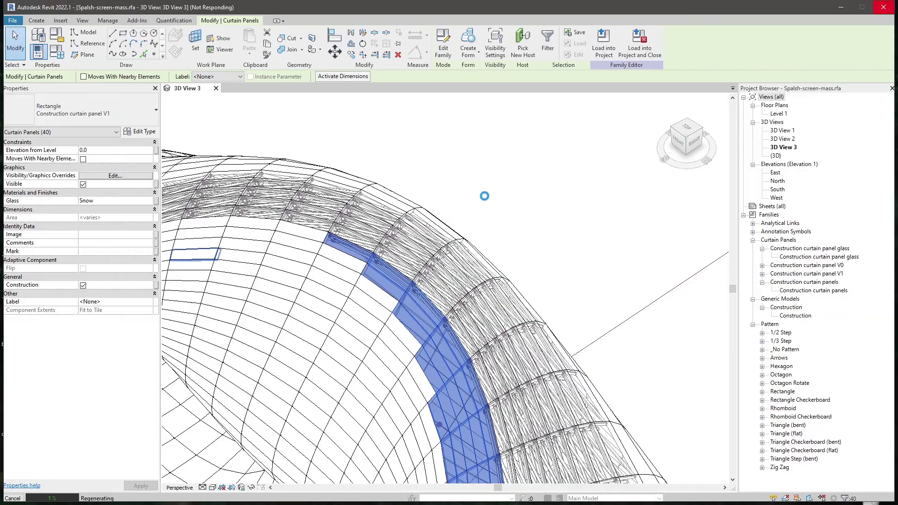
pyautogui.press('Escape')
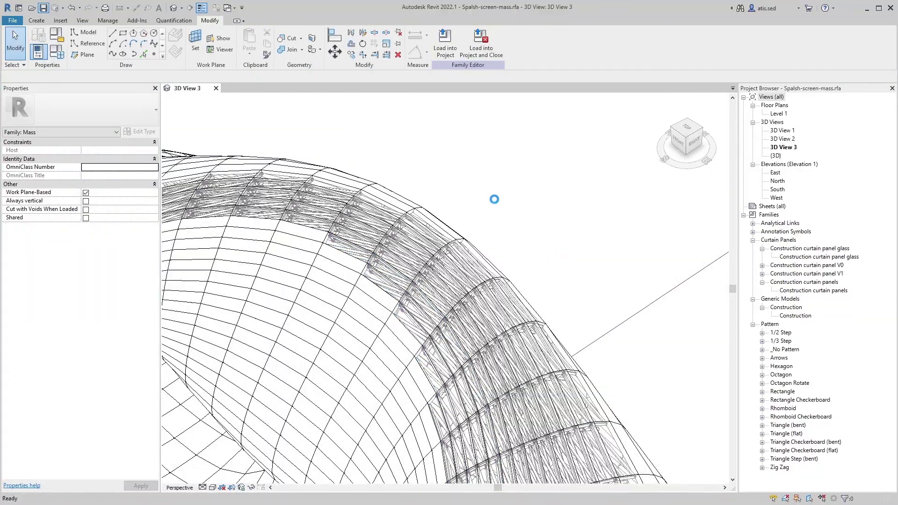
pyautogui.scroll(-5, 496, 203)
pyautogui.keyDown('shift'); pyautogui.moveTo(495, 203); pyautogui.dragTo(398, 191, button='middle'); pyautogui.keyUp('shift')
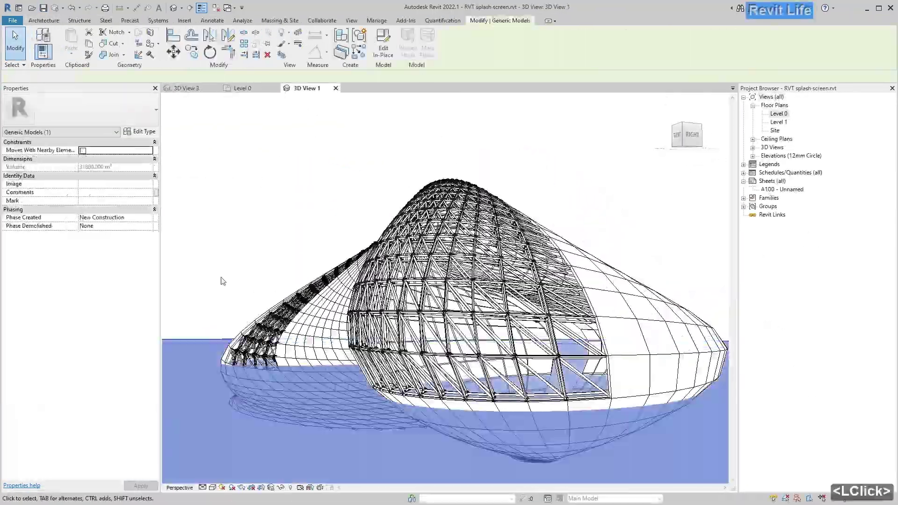
# In the RVT splash screen project, set the Glass material's glazing color to Blue and its reflectance to 50.
pyautogui.click(351, 20)
pyautogui.click(227, 42)
pyautogui.click(120, 182)
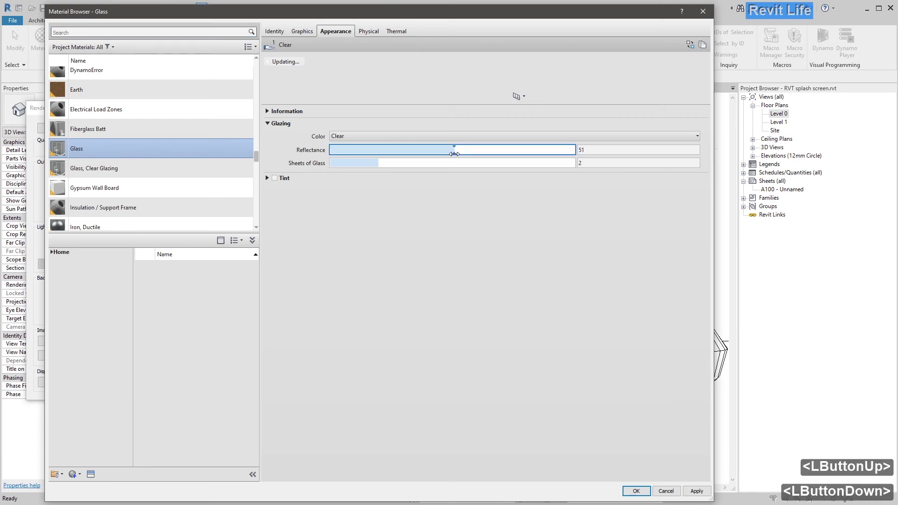
# Edit the Metal and Snow materials and render the view at Draft quality with the Sky: Few Clouds background.
pyautogui.scroll(-3, 124, 178)
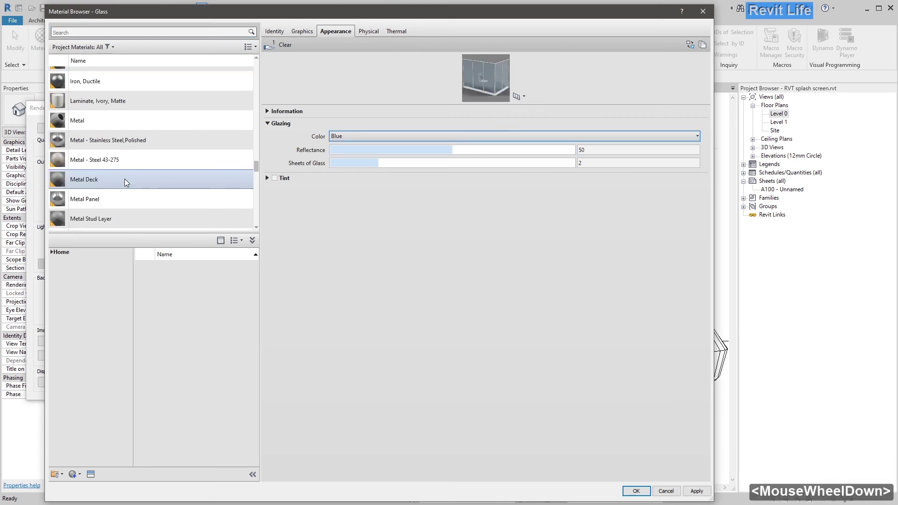
pyautogui.click(124, 120)
pyautogui.scroll(-5, 126, 206)
pyautogui.click(127, 222)
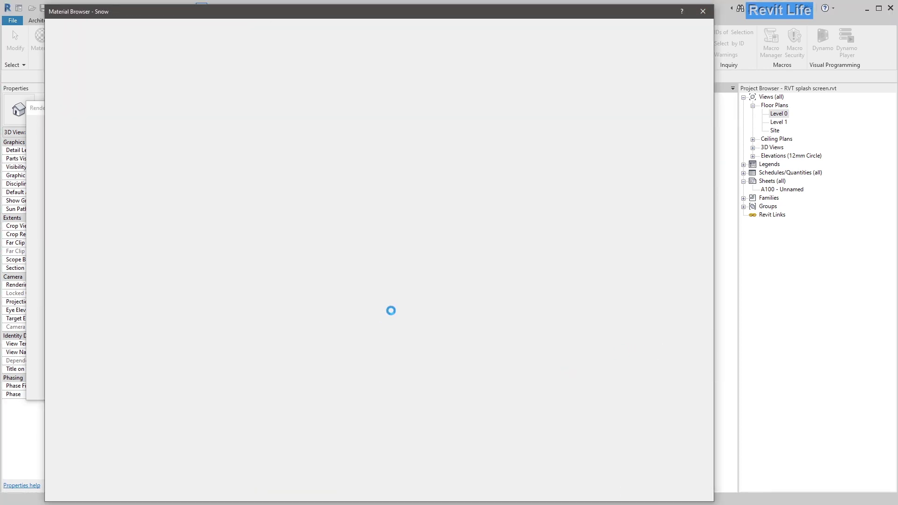
pyautogui.click(120, 205)
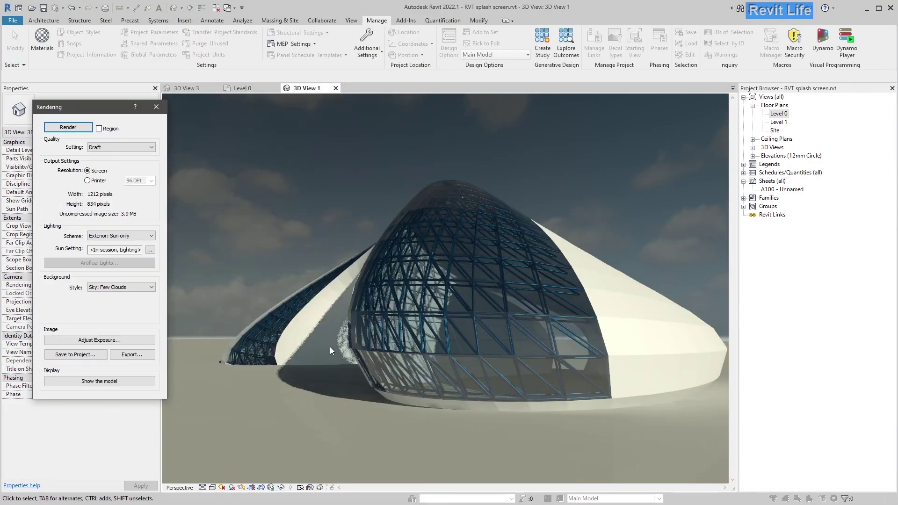
# Set the sun setting to the Sunlight from Top Right preset and render the view at Draft quality.
pyautogui.click(150, 249)
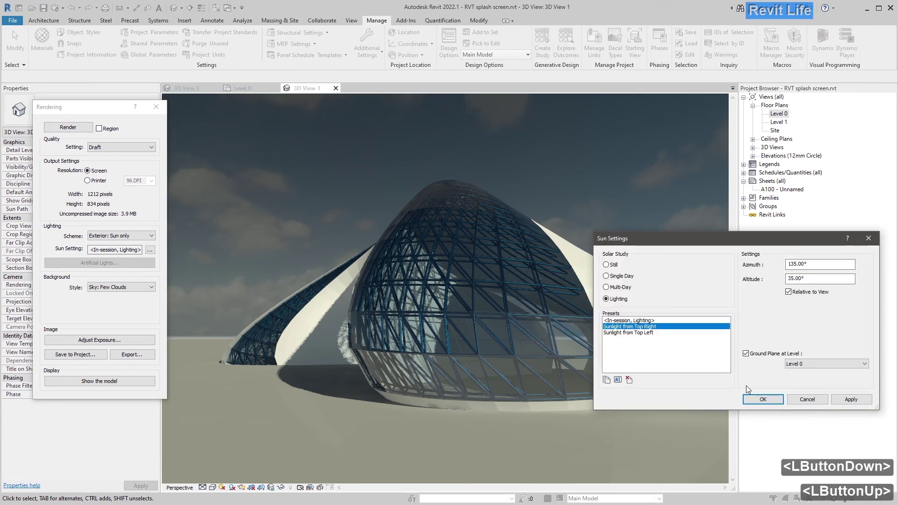
pyautogui.click(763, 399)
pyautogui.click(68, 127)
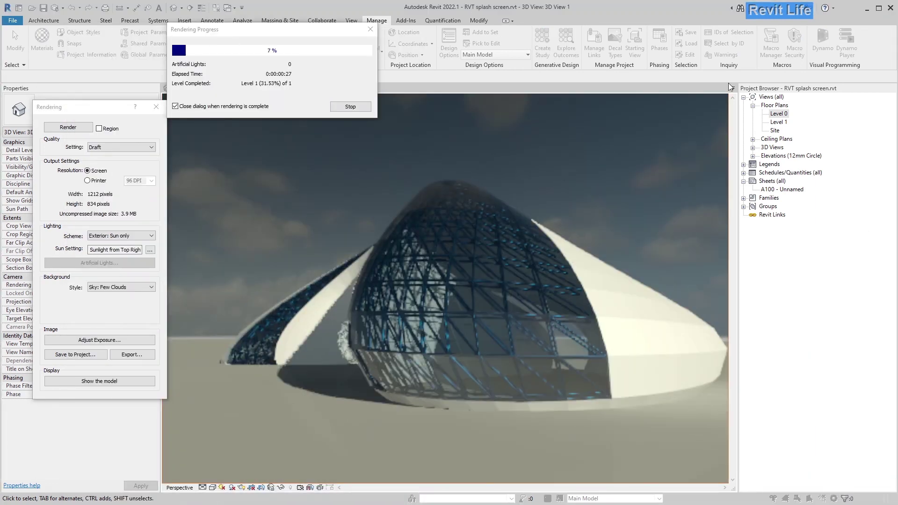
# Set the camera's Eye Elevation to 200 and Target Elevation to 5000, and render the view at Draft quality.
pyautogui.click(150, 250)
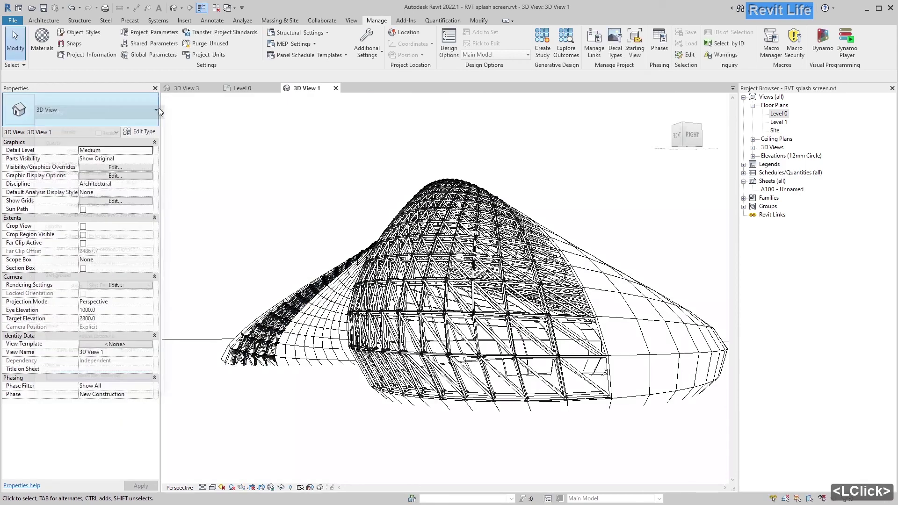
pyautogui.click(116, 318)
pyautogui.write('5000')
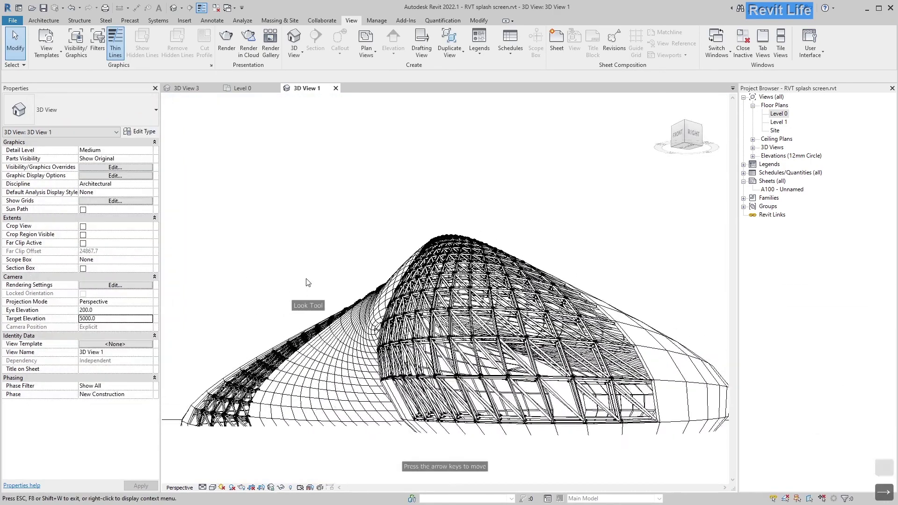
pyautogui.click(68, 127)
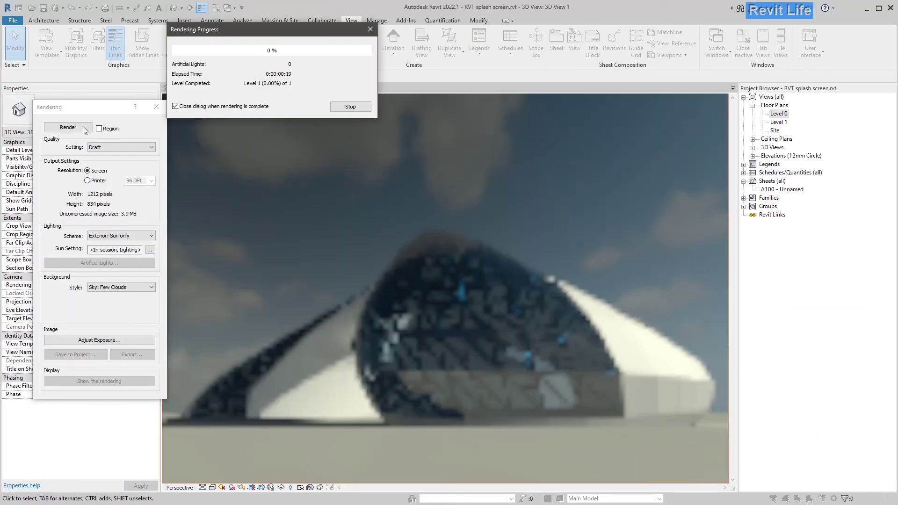
pyautogui.click(763, 399)
pyautogui.click(74, 127)
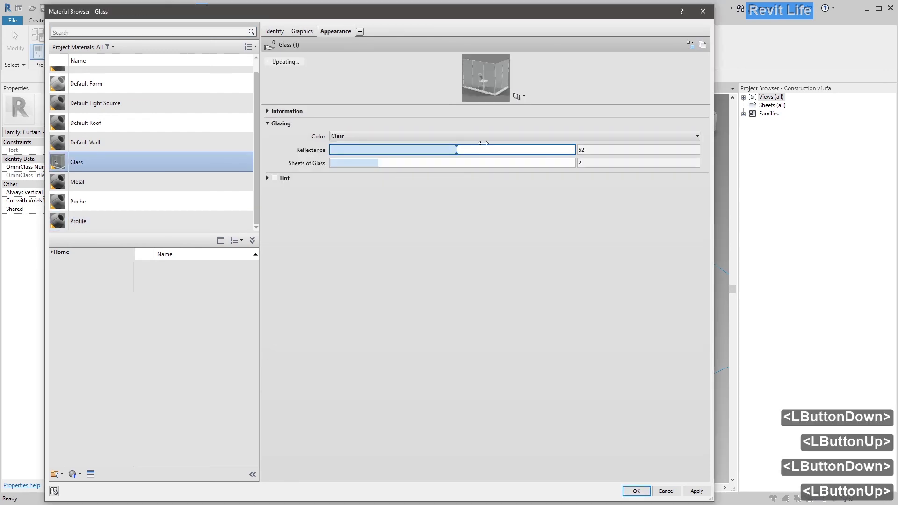
# Set up the Snow panel family's material with glossiness 5 and a 500 mm texture sample size, and load the family into Spalsh-screen-mass.rfa.
pyautogui.click(437, 160)
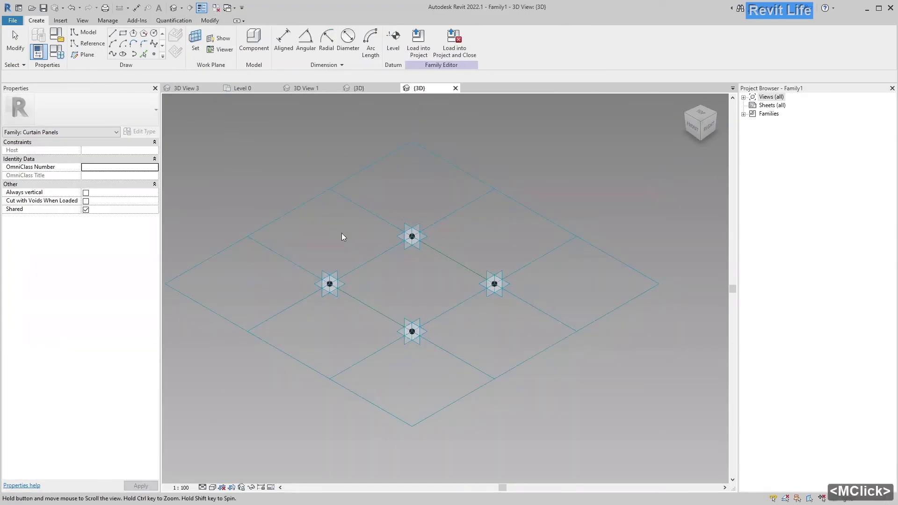
pyautogui.scroll(10, 189, 290)
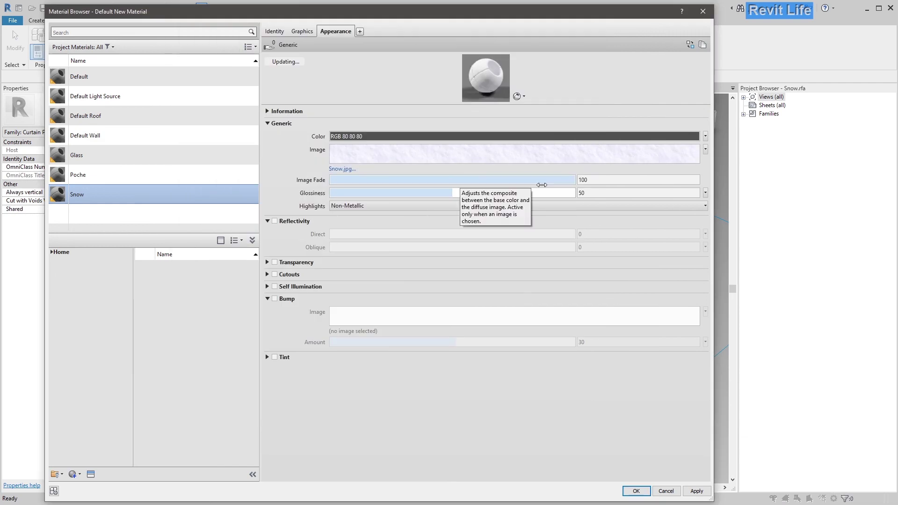
pyautogui.click(440, 177)
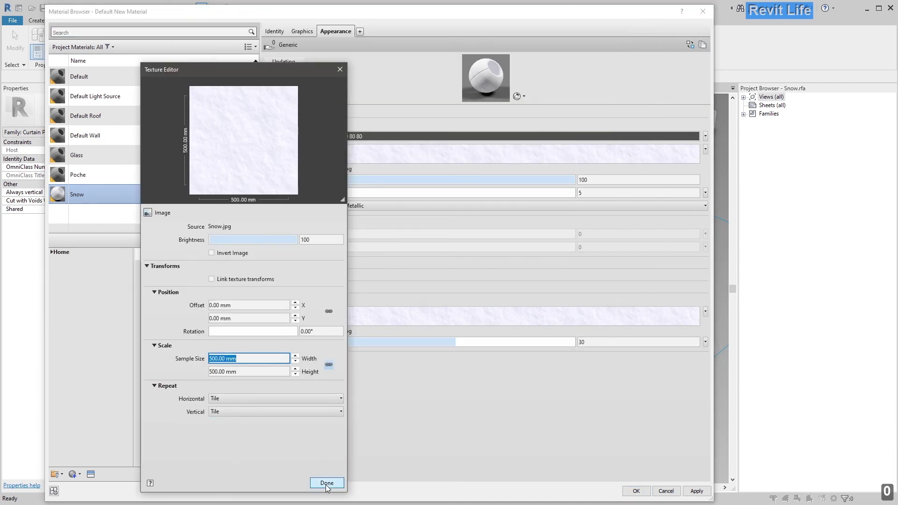
pyautogui.click(327, 484)
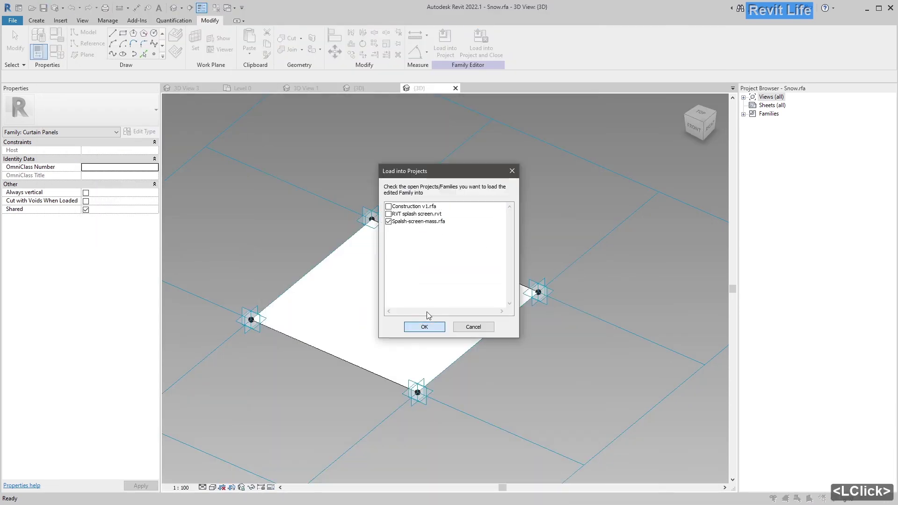
pyautogui.click(424, 327)
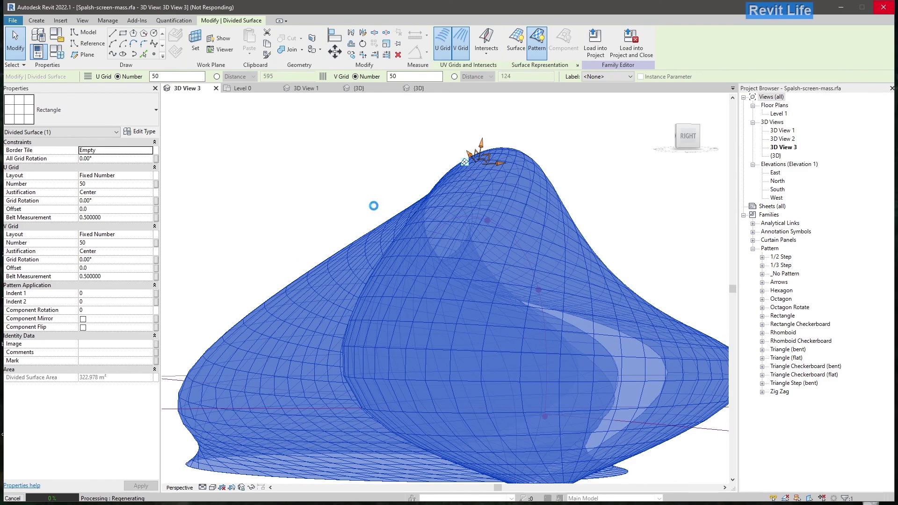
# Change a block of four Snow panels and an L-shaped strip of panels on the front lobe to Construction v1.
pyautogui.keyDown('ctrl'); pyautogui.click(438, 368); pyautogui.keyUp('ctrl')
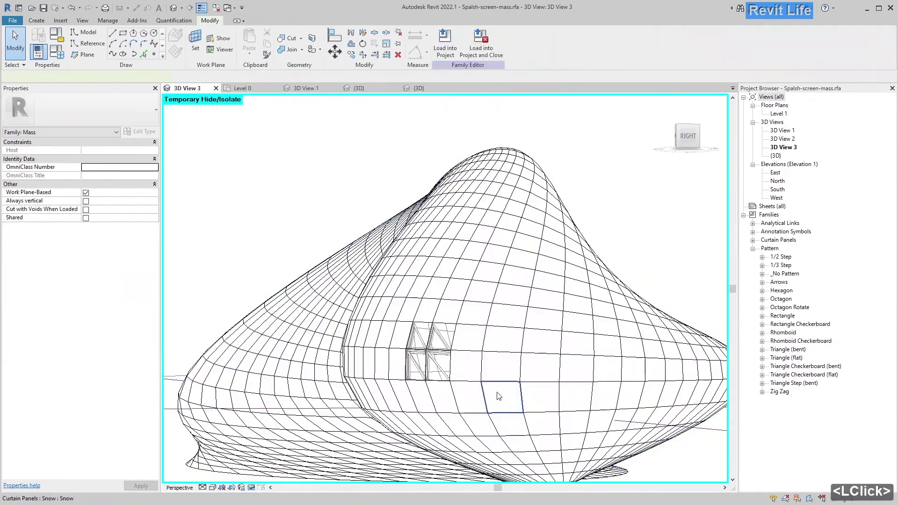
pyautogui.keyDown('ctrl'); pyautogui.click(517, 276); pyautogui.keyUp('ctrl')
pyautogui.keyDown('ctrl'); pyautogui.click(467, 403); pyautogui.keyUp('ctrl')
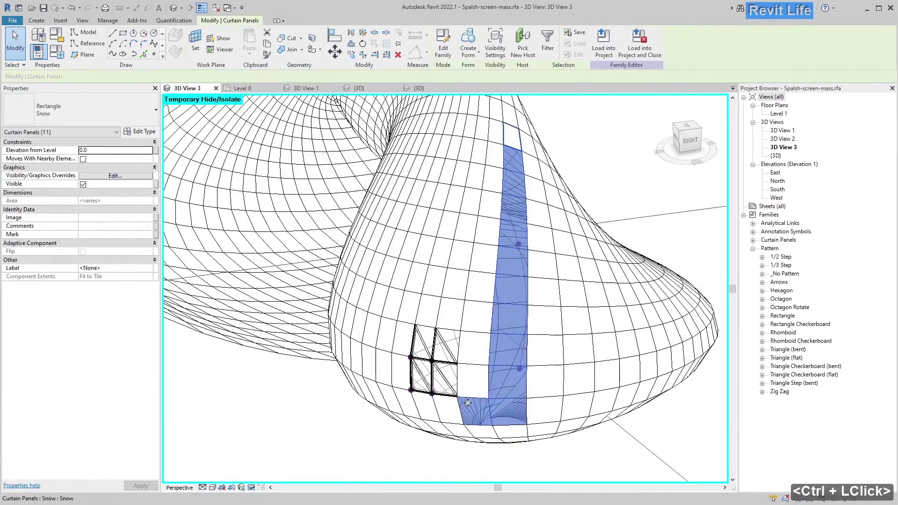
pyautogui.press('Tab')
pyautogui.click(515, 194)
pyautogui.keyDown('shift'); pyautogui.moveTo(515, 195); pyautogui.dragTo(567, 243, button='middle'); pyautogui.keyUp('shift')
pyautogui.click(568, 243)
# Select 44 curtain panels filling the area between the framed strip and the inner edge, and change them to Construction v1.
pyautogui.click(263, 143)
pyautogui.keyDown('ctrl'); pyautogui.click(535, 256); pyautogui.keyUp('ctrl')
pyautogui.keyDown('ctrl'); pyautogui.click(526, 279); pyautogui.keyUp('ctrl')
pyautogui.keyDown('ctrl'); pyautogui.click(517, 301); pyautogui.keyUp('ctrl')
pyautogui.keyDown('ctrl'); pyautogui.click(510, 320); pyautogui.keyUp('ctrl')
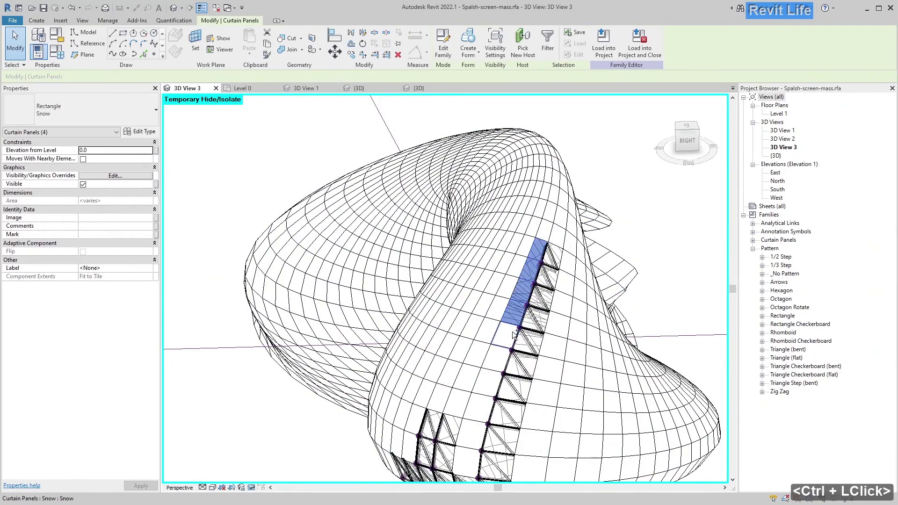
pyautogui.keyDown('ctrl'); pyautogui.click(455, 299); pyautogui.keyUp('ctrl')
pyautogui.moveTo(454, 300); pyautogui.dragTo(434, 220, button='middle')
pyautogui.keyDown('ctrl'); pyautogui.click(429, 389); pyautogui.keyUp('ctrl')
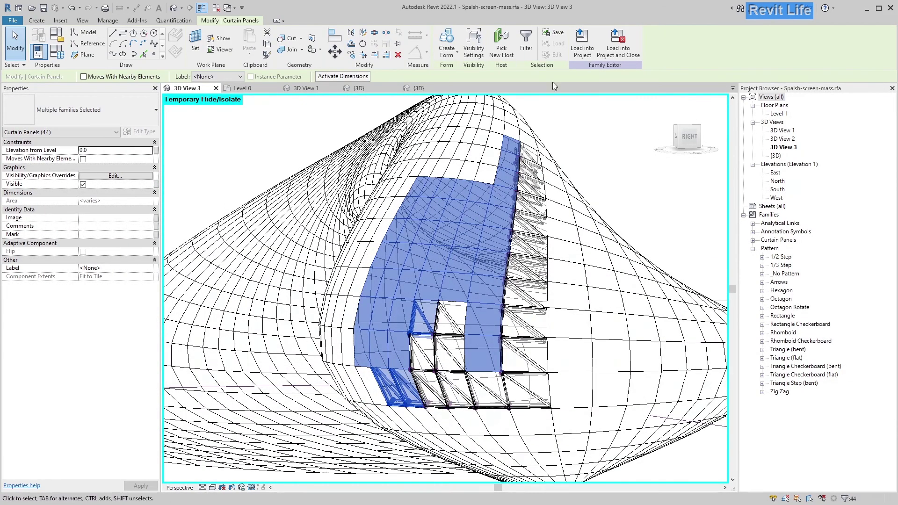
pyautogui.scroll(2, 425, 374)
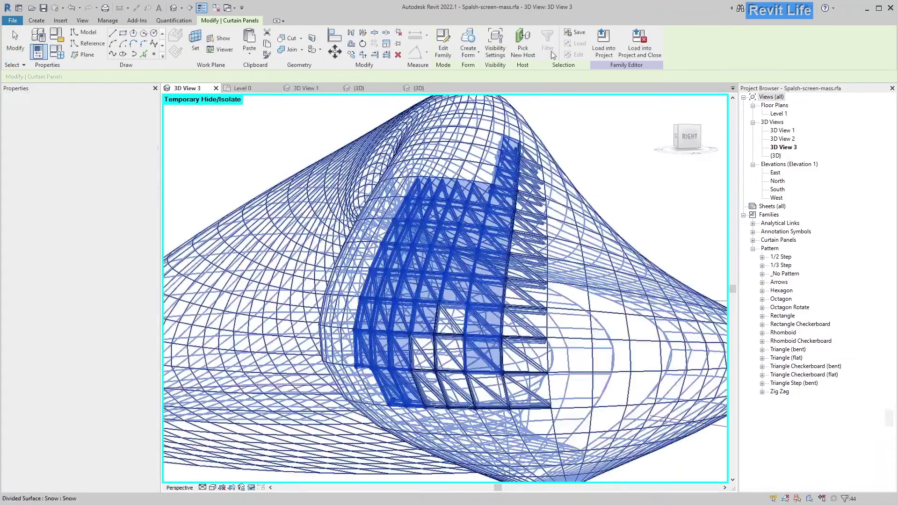
pyautogui.click(93, 21)
pyautogui.click(36, 20)
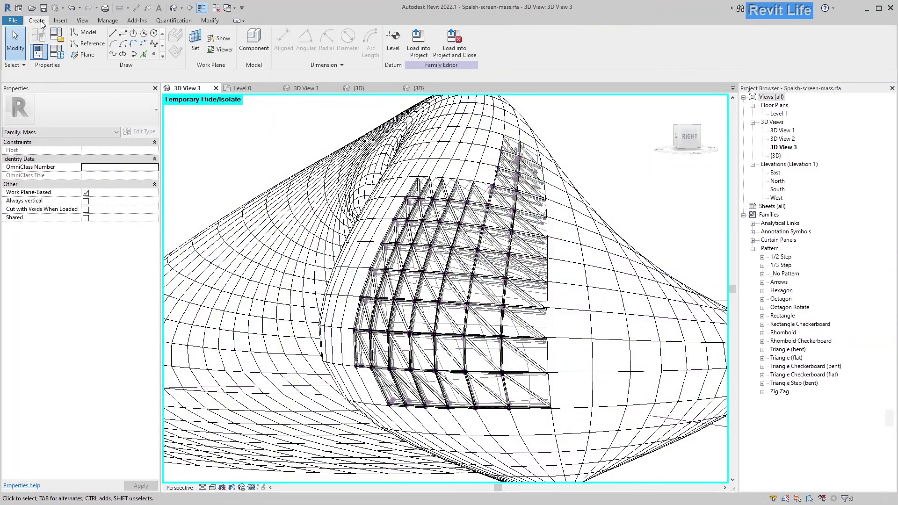
pyautogui.click(305, 144)
pyautogui.click(282, 118)
pyautogui.hotkey('ctrl', 'Left')
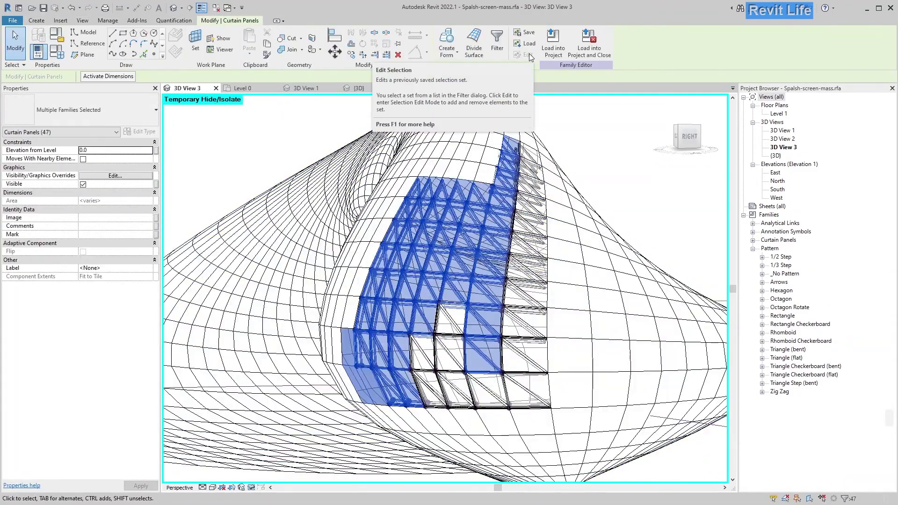
pyautogui.click(107, 20)
pyautogui.click(290, 54)
pyautogui.press('Escape')
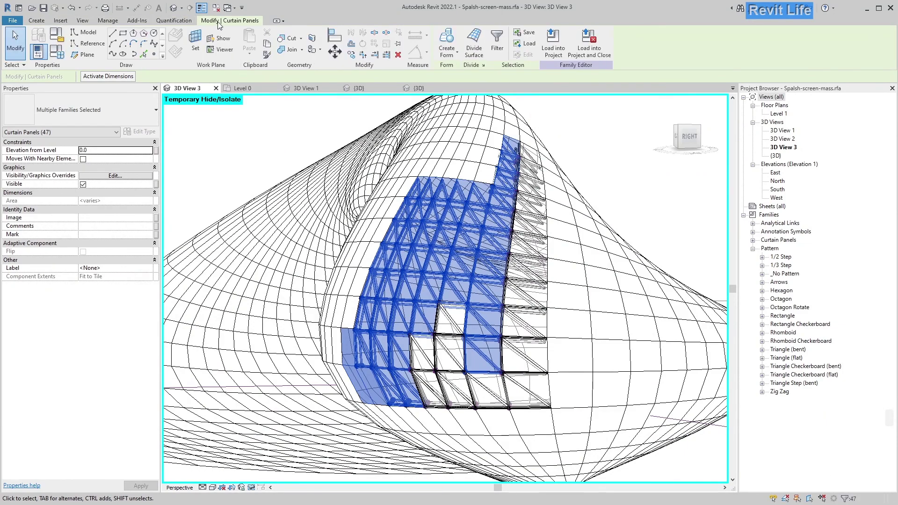
pyautogui.press('Escape')
# Extend the Construction v1 panels over the remaining Snow panels toward the inner edge of the front lobe.
pyautogui.keyDown('shift'); pyautogui.moveTo(355, 299); pyautogui.dragTo(363, 212, button='middle'); pyautogui.keyUp('shift')
pyautogui.keyDown('ctrl'); pyautogui.click(363, 213); pyautogui.keyUp('ctrl')
pyautogui.scroll(-5, 346, 156)
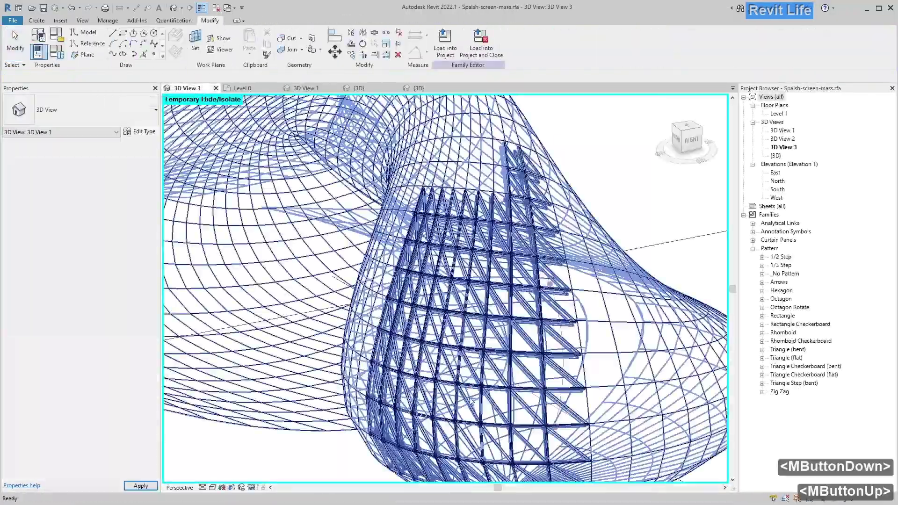
pyautogui.keyDown('shift'); pyautogui.moveTo(421, 234); pyautogui.dragTo(274, 171, button='middle'); pyautogui.keyUp('shift')
pyautogui.click(421, 190)
pyautogui.click(460, 310)
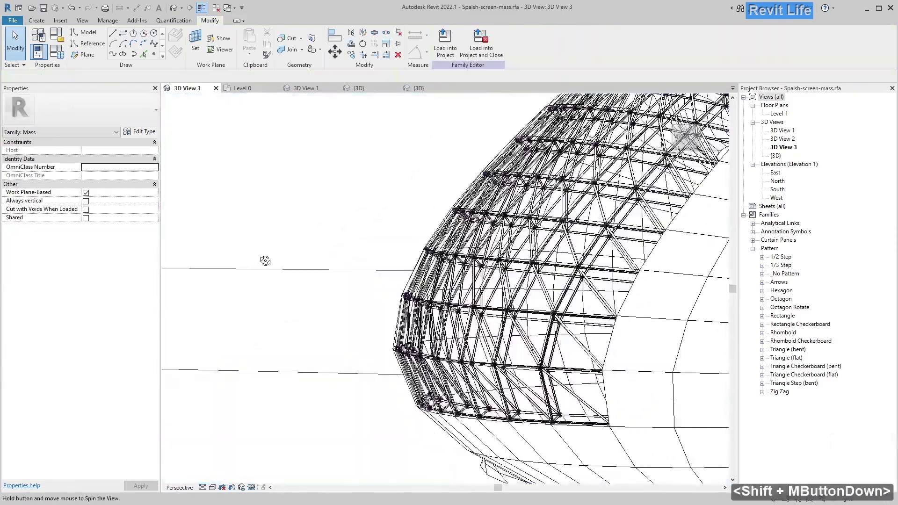
# In the type properties of Construction v1, set Glass depth to 100 and constr depth to -100.
pyautogui.keyDown('shift'); pyautogui.moveTo(267, 261); pyautogui.dragTo(253, 196, button='middle'); pyautogui.keyUp('shift')
pyautogui.click(500, 290)
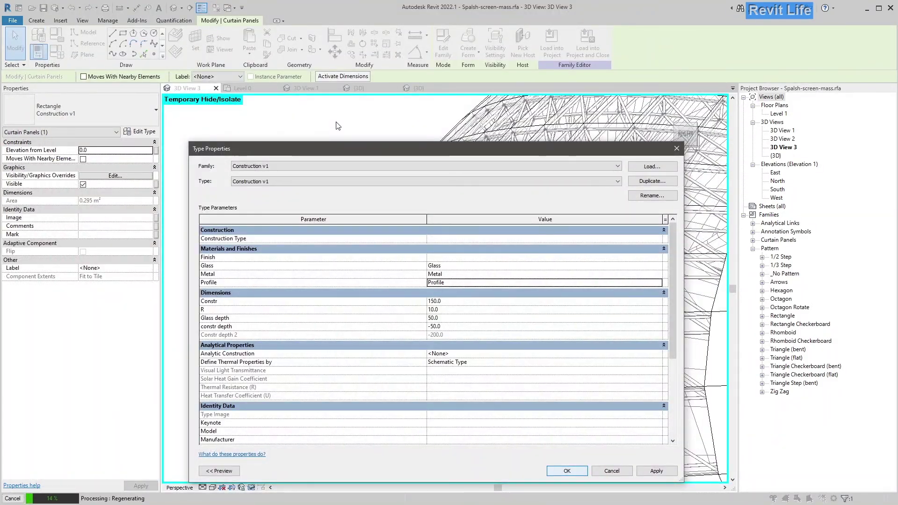
pyautogui.click(300, 194)
pyautogui.keyDown('shift'); pyautogui.moveTo(301, 194); pyautogui.dragTo(370, 296, button='middle'); pyautogui.keyUp('shift')
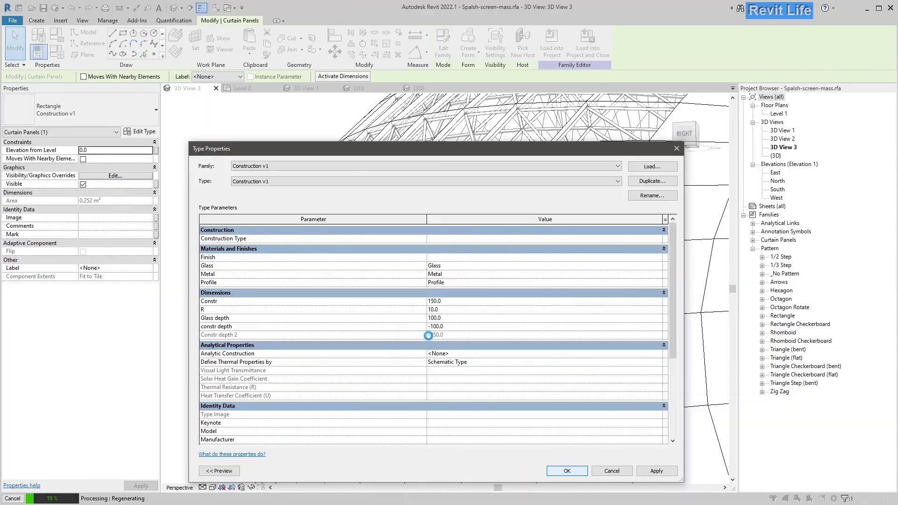
# Apply Temporary Hide/Isolate to the mass form and change 18 panels along the front lobe's inner edge to Construction v1.
pyautogui.keyDown('shift'); pyautogui.moveTo(461, 355); pyautogui.dragTo(443, 340, button='middle'); pyautogui.keyUp('shift')
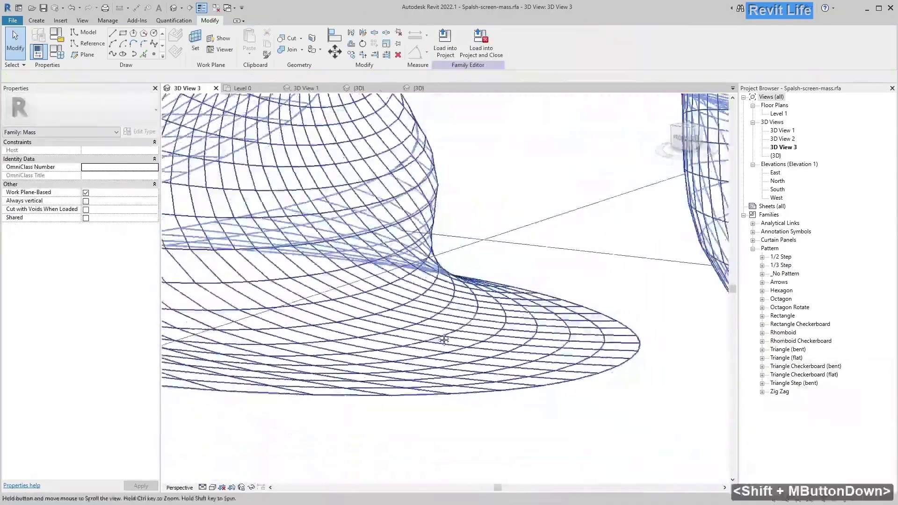
pyautogui.scroll(10, 486, 327)
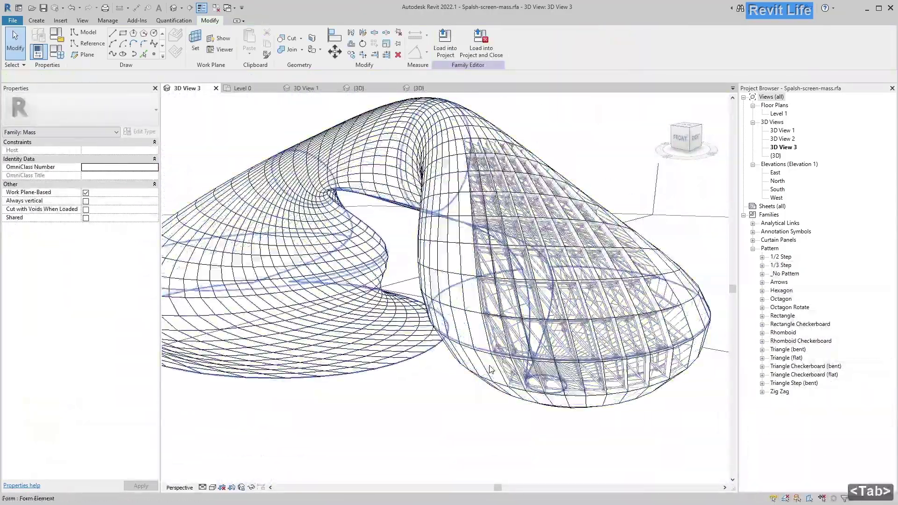
pyautogui.click(490, 370)
pyautogui.press('h')
pyautogui.press('i')
pyautogui.keyDown('ctrl'); pyautogui.click(464, 149); pyautogui.keyUp('ctrl')
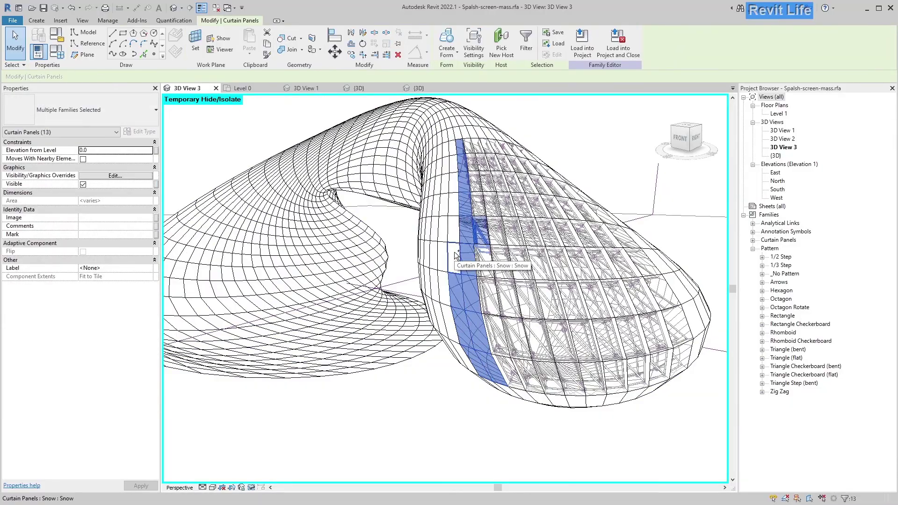
pyautogui.scroll(3, 453, 149)
pyautogui.keyDown('ctrl'); pyautogui.click(505, 309); pyautogui.keyUp('ctrl')
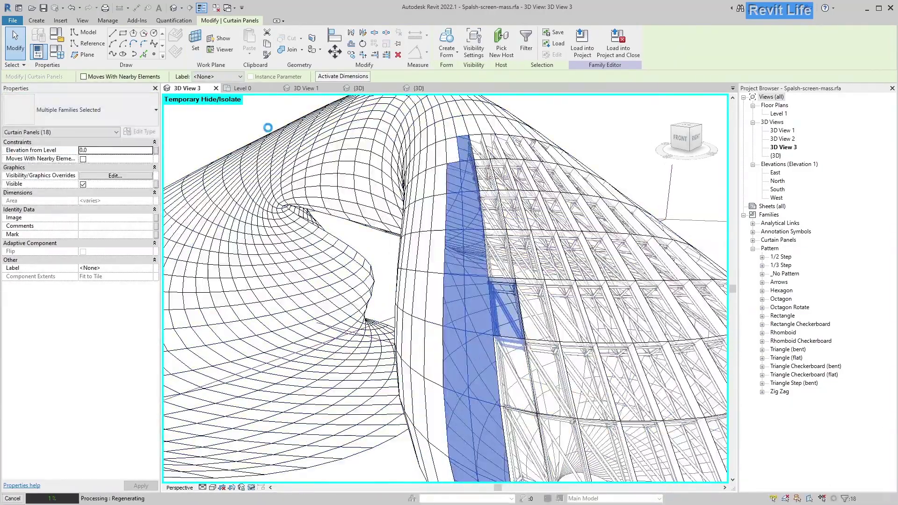
pyautogui.press('Escape')
# Select 28 Snow panels on the upper front lobe near the crest and change them to Construction v1.
pyautogui.keyDown('shift'); pyautogui.moveTo(608, 138); pyautogui.dragTo(486, 224, button='middle'); pyautogui.keyUp('shift')
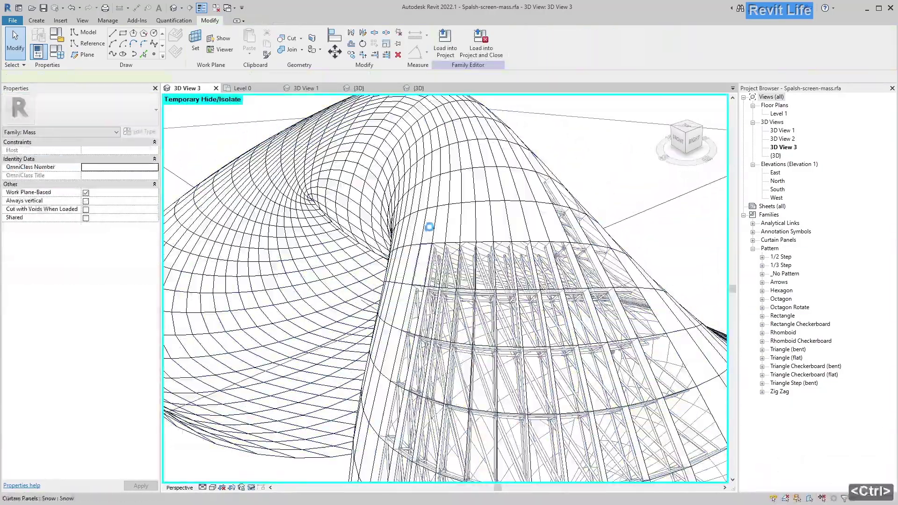
pyautogui.keyDown('ctrl'); pyautogui.click(444, 225); pyautogui.keyUp('ctrl')
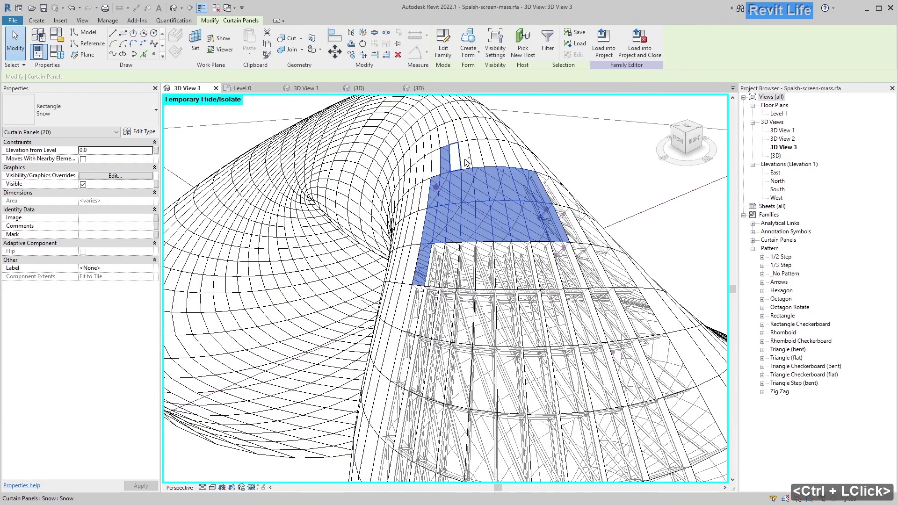
pyautogui.keyDown('ctrl'); pyautogui.click(524, 161); pyautogui.keyUp('ctrl')
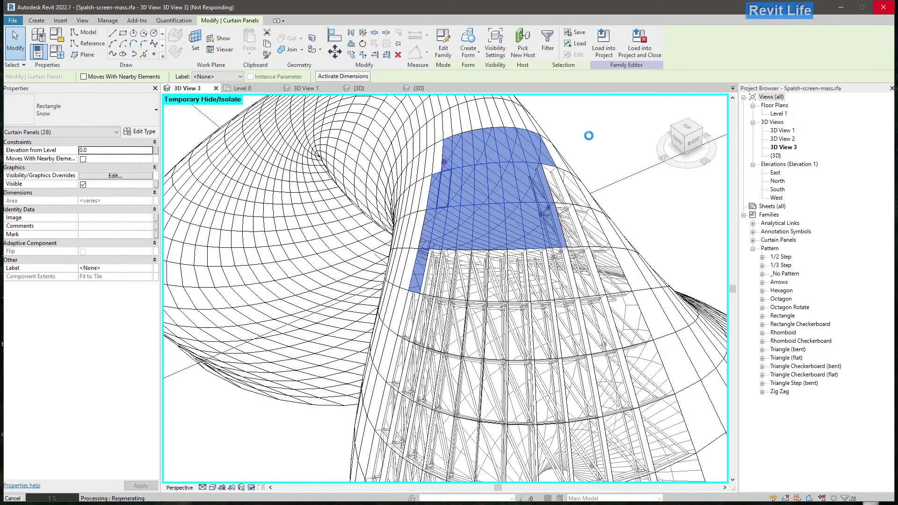
# Change 15 Snow panels at the low end of the rear lobe and three along its outer edge to Construction v1.
pyautogui.keyDown('shift'); pyautogui.moveTo(591, 139); pyautogui.dragTo(337, 169, button='middle'); pyautogui.keyUp('shift')
pyautogui.scroll(-3, 322, 154)
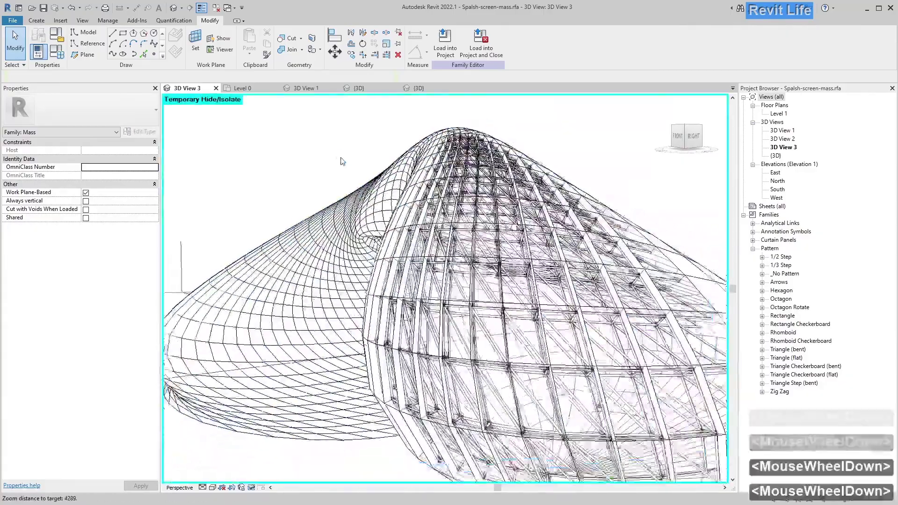
pyautogui.keyDown('ctrl'); pyautogui.click(255, 346); pyautogui.keyUp('ctrl')
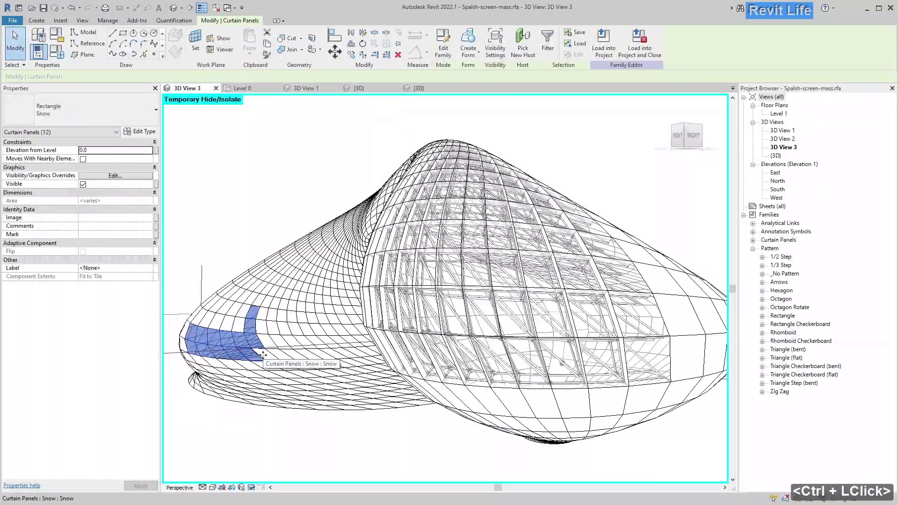
pyautogui.keyDown('shift'); pyautogui.click(299, 354); pyautogui.keyUp('shift')
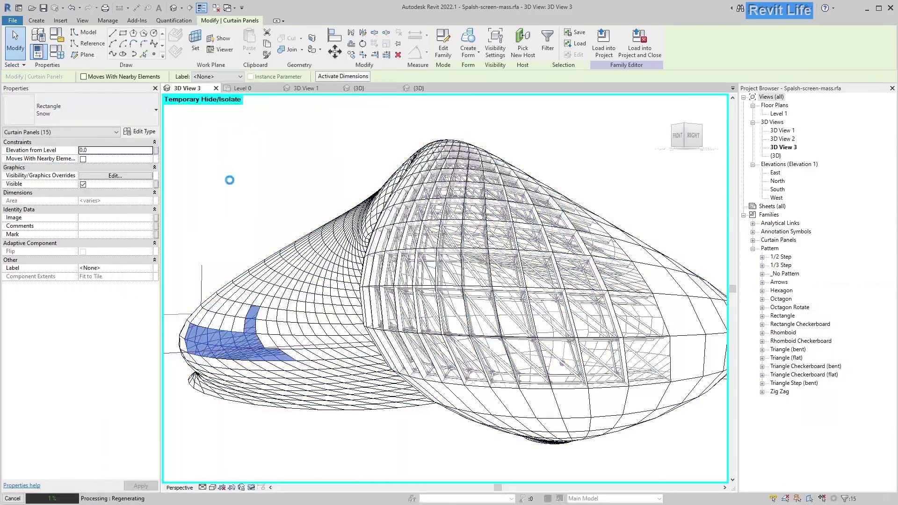
pyautogui.press('Tab')
pyautogui.click(187, 327)
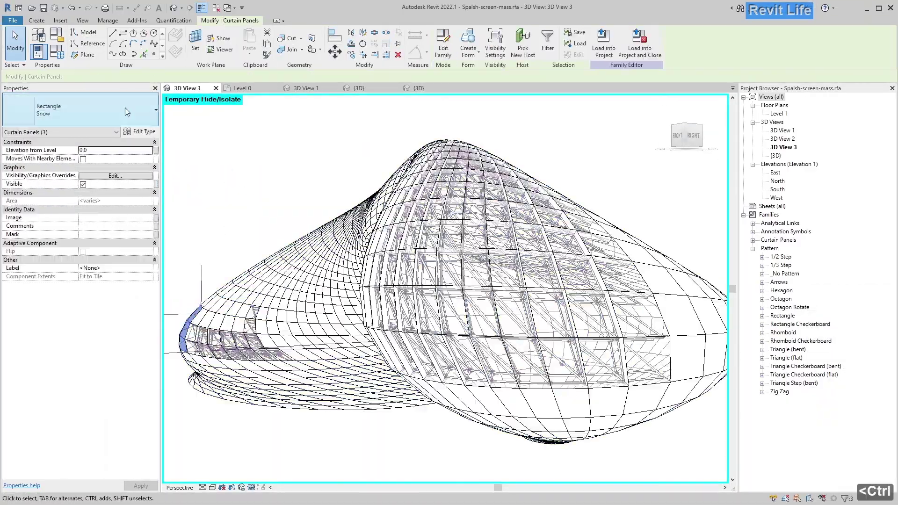
pyautogui.click(279, 179)
# Change 32 Snow panels on the rear lobe's lower slope and 14 along the adjoining edges to Construction v1.
pyautogui.scroll(5, 280, 179)
pyautogui.moveTo(280, 179); pyautogui.dragTo(262, 377, button='middle')
pyautogui.press('Tab')
pyautogui.keyDown('ctrl'); pyautogui.click(262, 376); pyautogui.keyUp('ctrl')
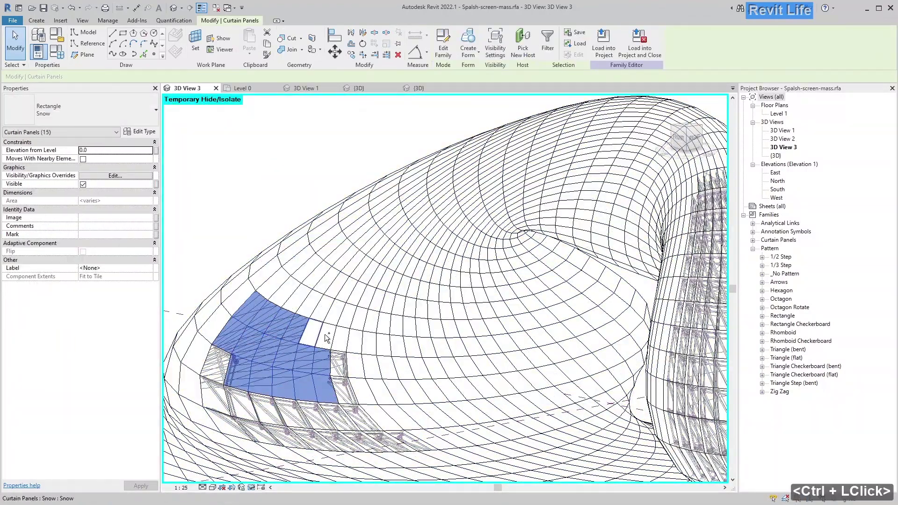
pyautogui.keyDown('ctrl'); pyautogui.click(350, 285); pyautogui.keyUp('ctrl')
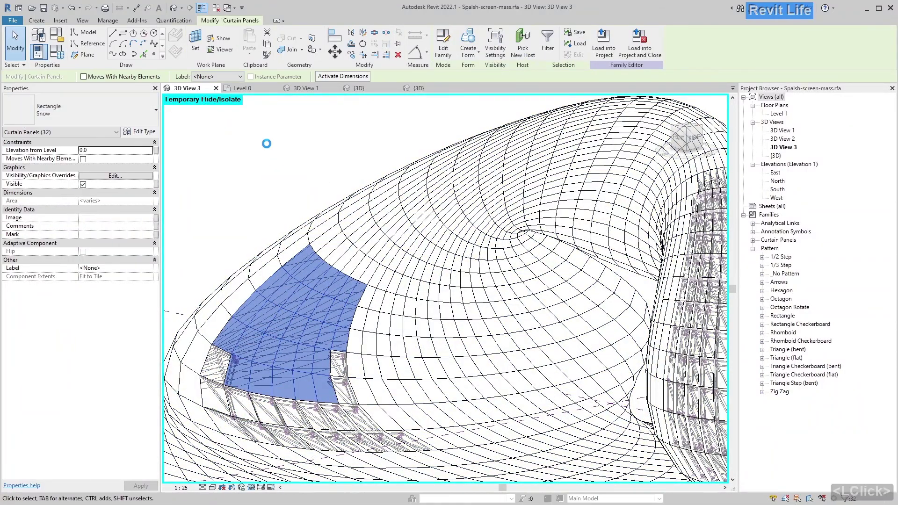
pyautogui.click(330, 241)
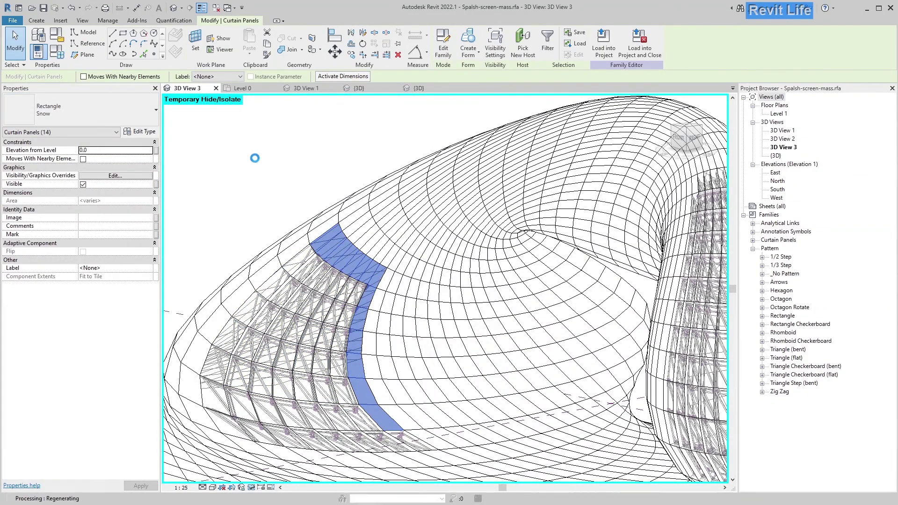
# Select the next block of Snow panels up the rear lobe's slope and change them to Construction v1.
pyautogui.scroll(2, 285, 181)
pyautogui.press('Tab')
pyautogui.keyDown('ctrl'); pyautogui.click(303, 293); pyautogui.keyUp('ctrl')
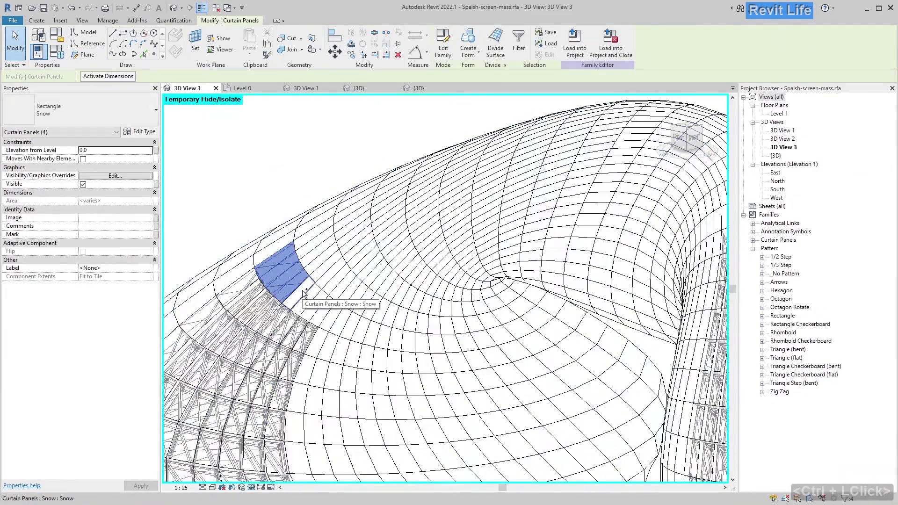
pyautogui.scroll(3, 309, 248)
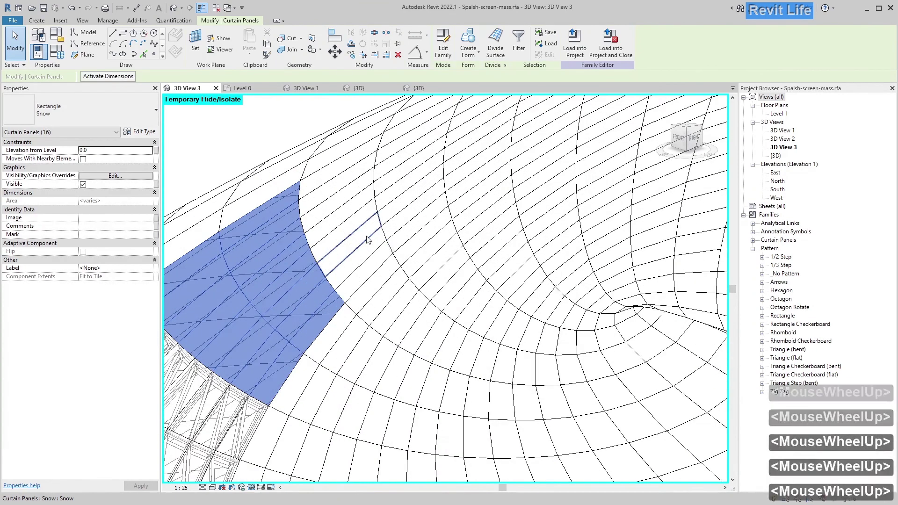
pyautogui.moveTo(350, 190); pyautogui.dragTo(317, 340, button='middle')
pyautogui.keyDown('ctrl'); pyautogui.click(321, 299); pyautogui.keyUp('ctrl')
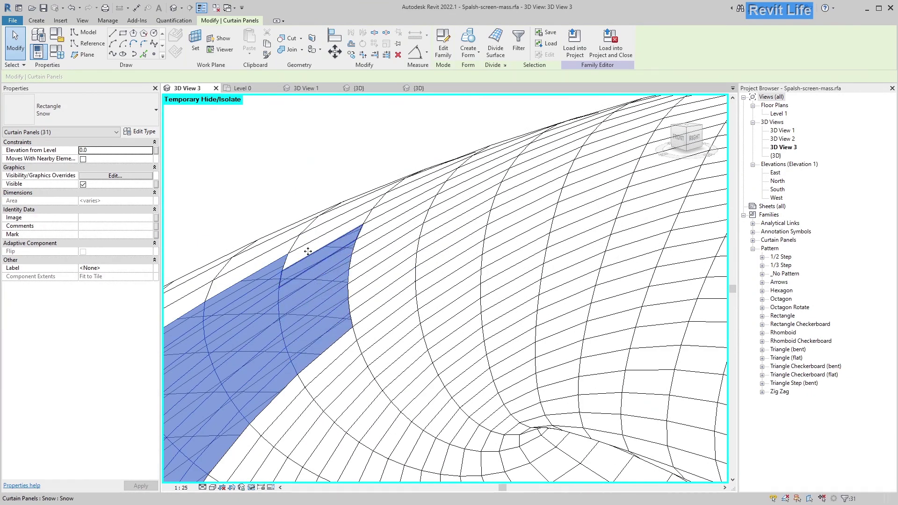
pyautogui.keyDown('ctrl'); pyautogui.click(337, 235); pyautogui.keyUp('ctrl')
pyautogui.scroll(-3, 280, 257)
# Select 16 Snow panels in strips along the crest between the rear and front lobes and change them to Construction v1.
pyautogui.click(228, 273)
pyautogui.press('Tab')
pyautogui.keyDown('ctrl'); pyautogui.click(228, 273); pyautogui.keyUp('ctrl')
pyautogui.keyDown('ctrl'); pyautogui.click(276, 162); pyautogui.keyUp('ctrl')
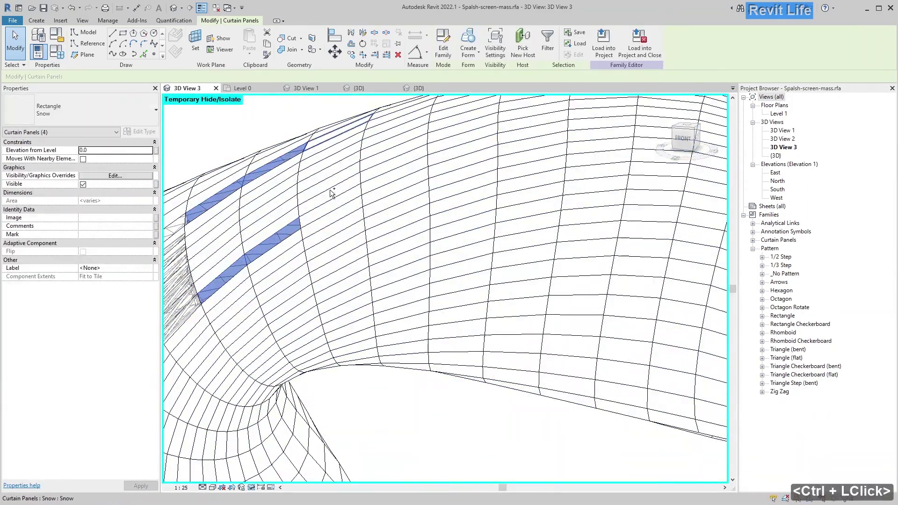
pyautogui.keyDown('ctrl'); pyautogui.click(622, 143); pyautogui.keyUp('ctrl')
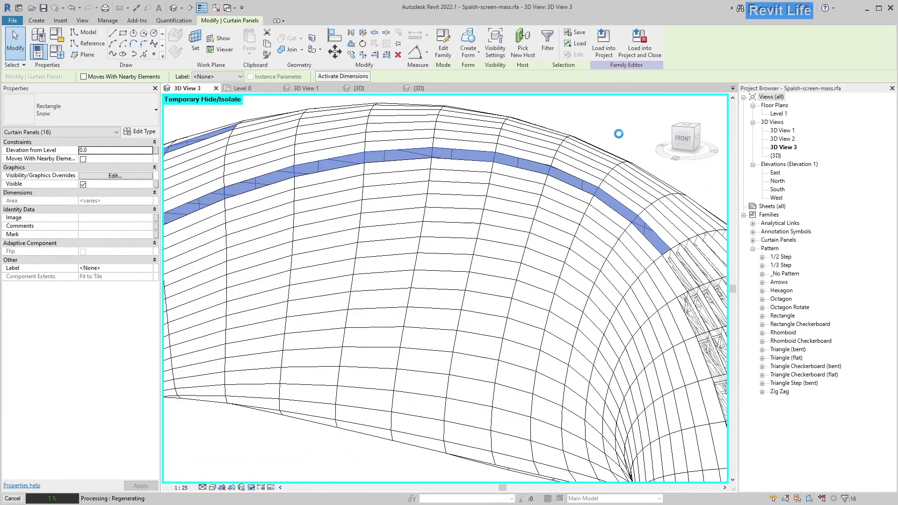
pyautogui.click(257, 165)
# Load the updated mass into the RVT splash screen project and check it in 3D View 1.
pyautogui.click(300, 89)
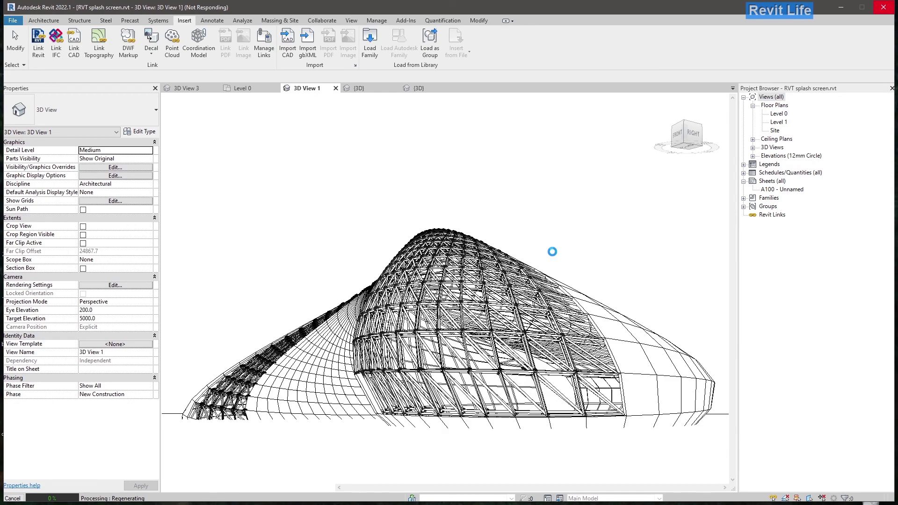
pyautogui.moveTo(304, 257); pyautogui.dragTo(327, 222)
pyautogui.press('Escape')
# In the mass family, change the row of Snow panels below the front lobe's framed area to Construction v1 and reload the mass.
pyautogui.click(186, 87)
pyautogui.moveTo(444, 281); pyautogui.dragTo(472, 335, button='middle')
pyautogui.keyDown('shift'); pyautogui.moveTo(472, 335); pyautogui.dragTo(472, 341, button='middle'); pyautogui.keyUp('shift')
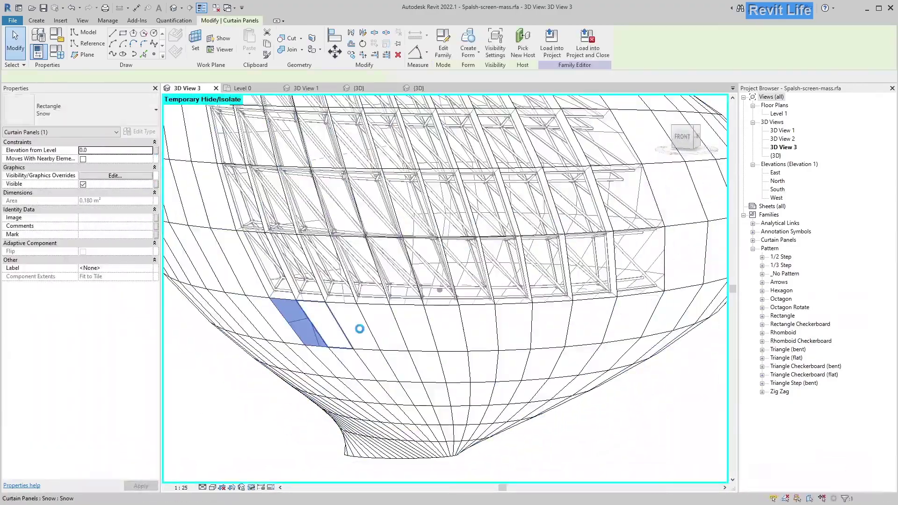
pyautogui.keyDown('ctrl'); pyautogui.click(431, 332); pyautogui.keyUp('ctrl')
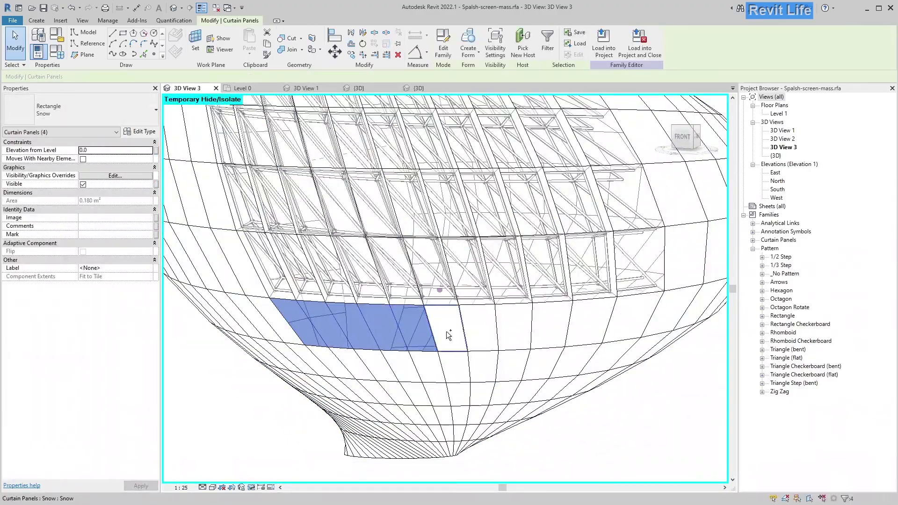
pyautogui.keyDown('ctrl'); pyautogui.click(637, 310); pyautogui.keyUp('ctrl')
pyautogui.click(203, 131)
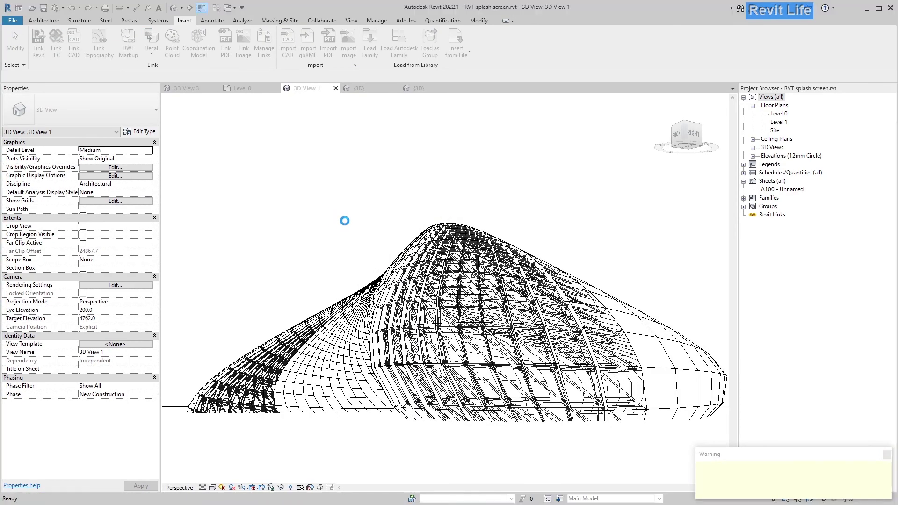
# Review the Glass material's appearance settings in the project materials.
pyautogui.click(377, 20)
pyautogui.click(15, 40)
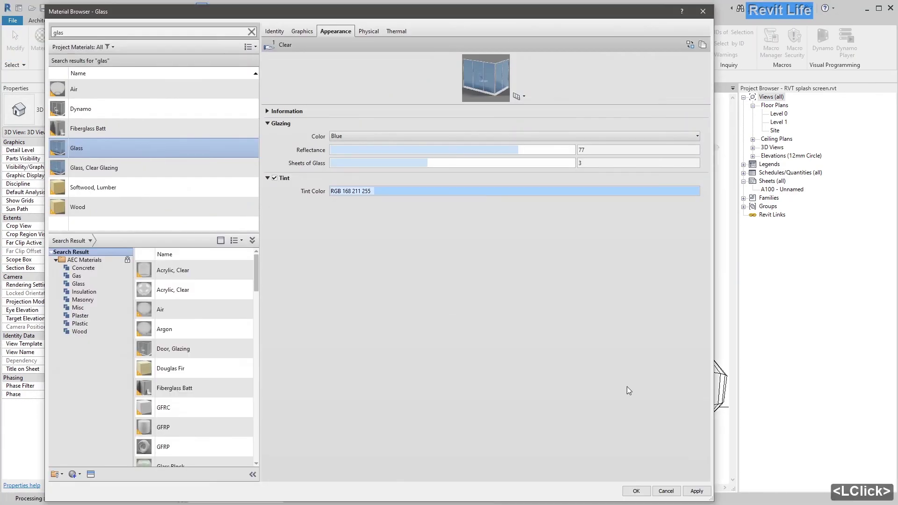
pyautogui.press('Escape')
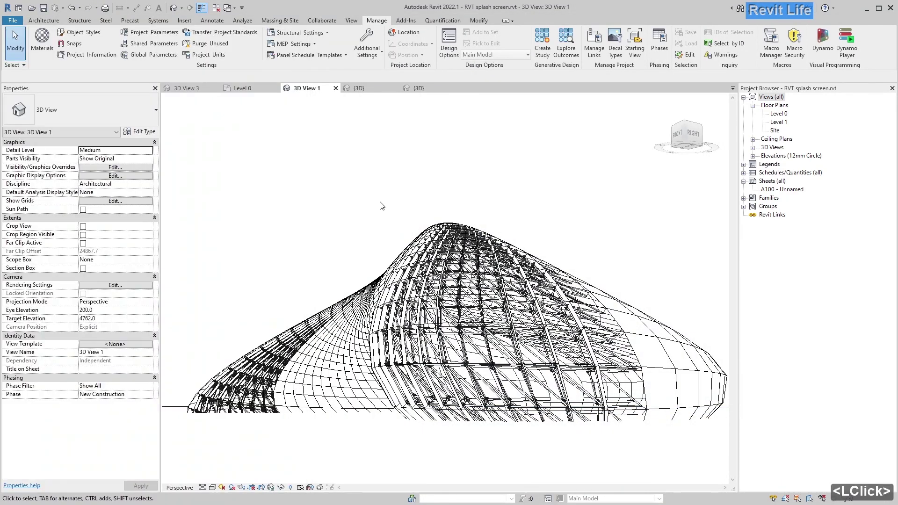
# Render 3D View 1 and minimize the splash screen reference image.
pyautogui.click(351, 20)
pyautogui.click(227, 42)
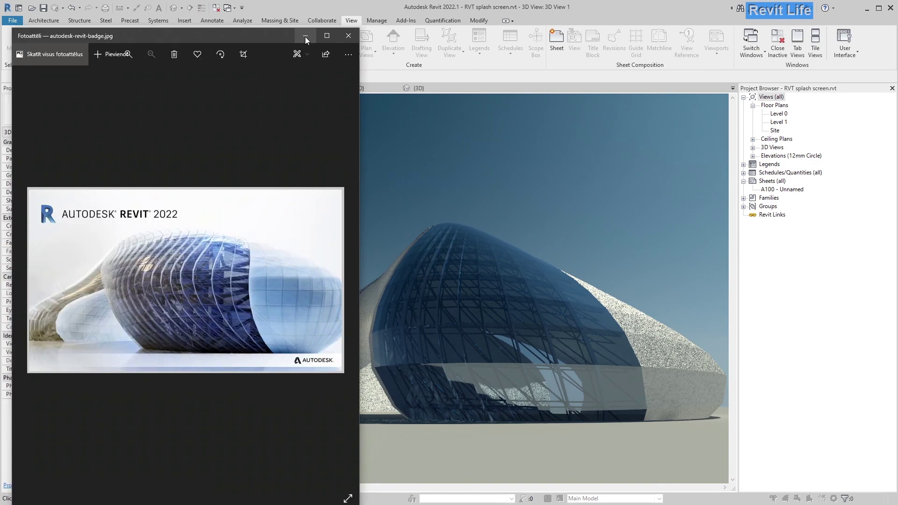
pyautogui.click(305, 38)
# Adjust the rendering's sun settings and render the view again at Draft quality.
pyautogui.click(150, 249)
pyautogui.moveTo(240, 249); pyautogui.dragTo(283, 254)
pyautogui.click(284, 412)
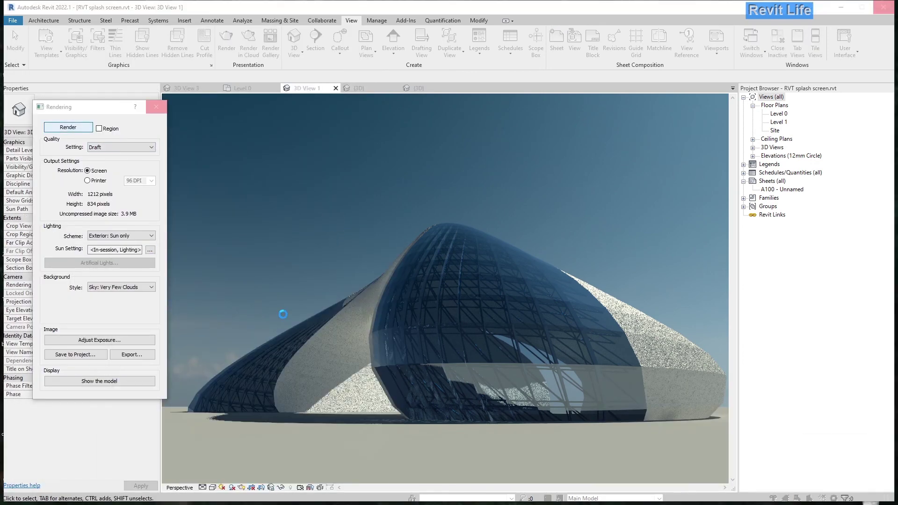
pyautogui.click(68, 126)
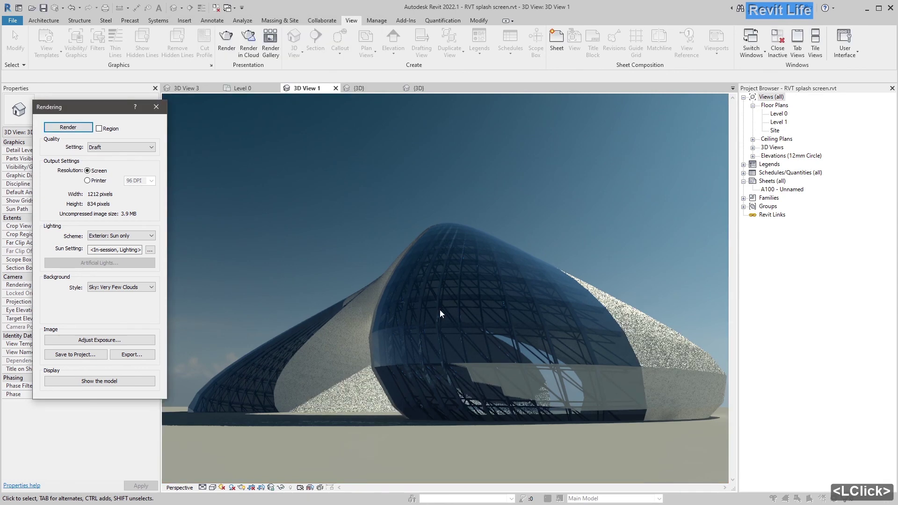
# Set the sun azimuth to 40°, adjust its altitude relative to the view, and repeat the Draft rendering.
pyautogui.click(150, 250)
pyautogui.click(287, 411)
pyautogui.click(68, 127)
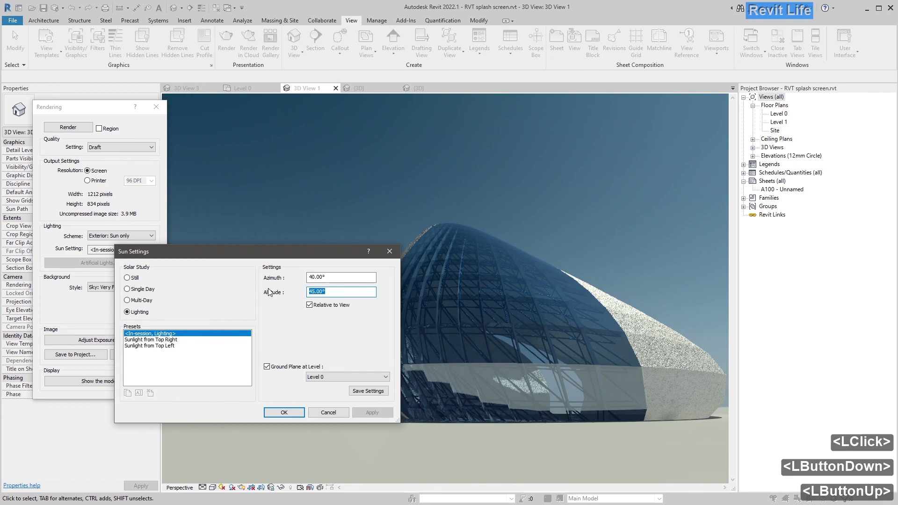
pyautogui.press('Return')
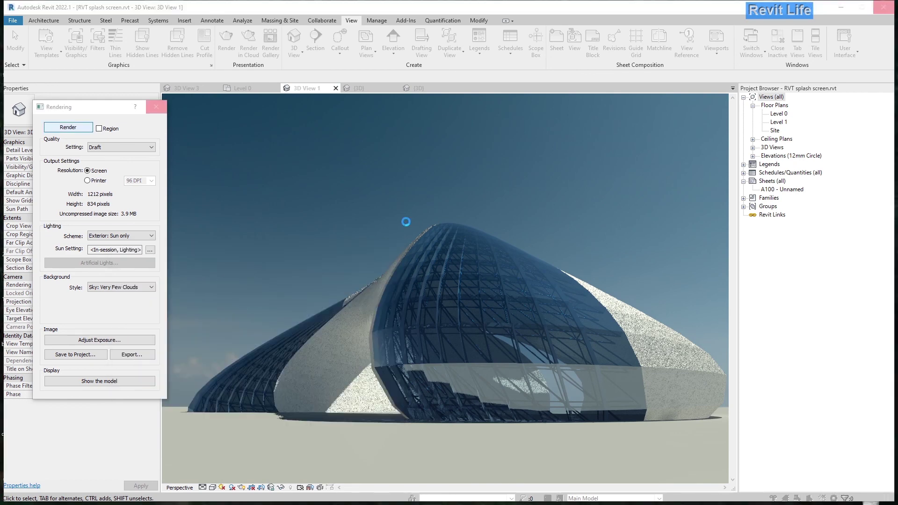
pyautogui.press('Return')
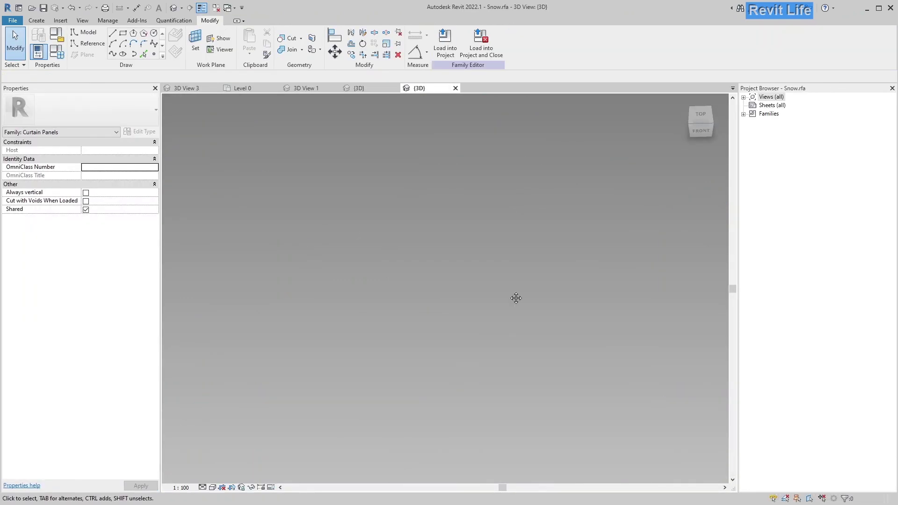
pyautogui.moveTo(388, 352); pyautogui.dragTo(366, 351, button='middle')
pyautogui.scroll(2, 366, 351)
pyautogui.click(360, 380)
pyautogui.click(87, 43)
pyautogui.click(503, 394)
pyautogui.press('Escape')
pyautogui.moveTo(246, 304); pyautogui.dragTo(293, 322, button='middle')
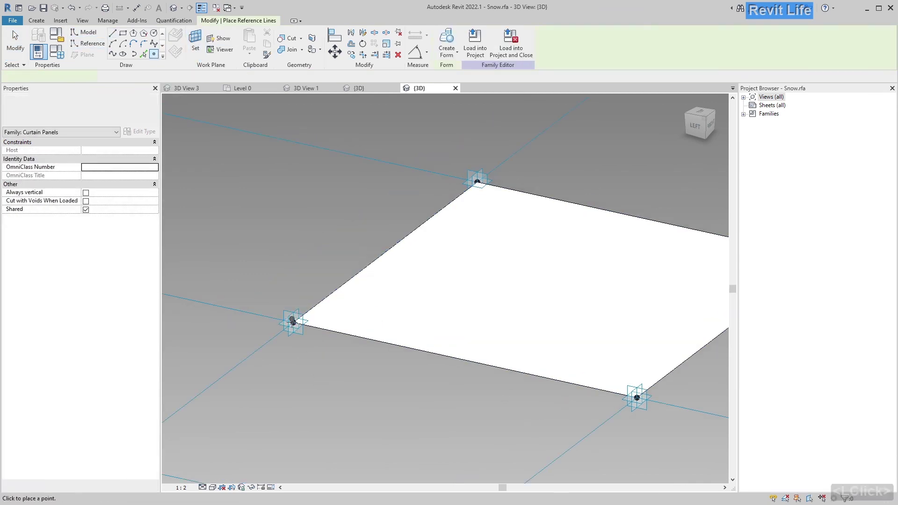
pyautogui.click(292, 321)
pyautogui.scroll(-1, 254, 344)
pyautogui.press('Escape')
pyautogui.scroll(4, 265, 335)
pyautogui.press('Delete')
# In the Snow panel family, add reference points at placement points 4 and 1 and set each offset to -100.
pyautogui.click(154, 54)
pyautogui.scroll(-3, 289, 345)
pyautogui.click(288, 345)
pyautogui.press('Return')
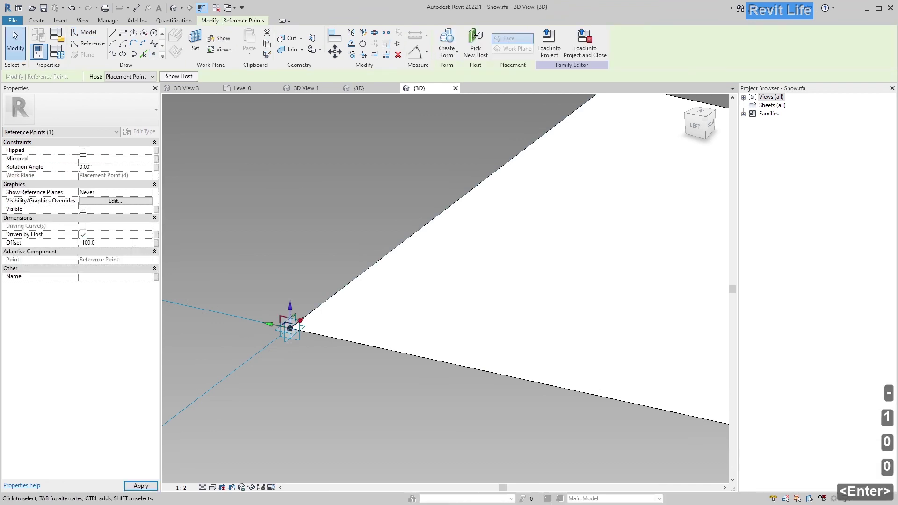
pyautogui.scroll(-5, 288, 345)
pyautogui.click(154, 54)
pyautogui.click(576, 361)
pyautogui.write('-100')
pyautogui.press('Return')
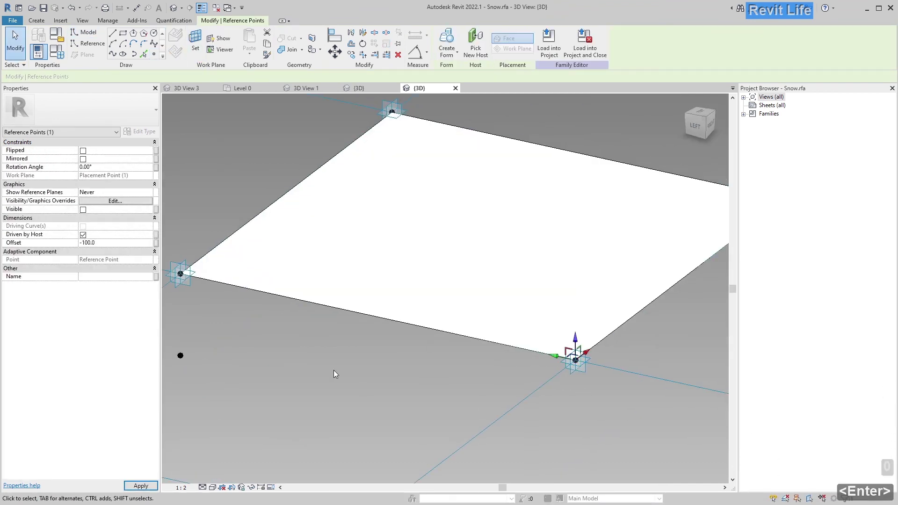
# Connect the two offset points with a line and create a vertical surface between it and the panel's edge.
pyautogui.scroll(-1, 388, 360)
pyautogui.keyDown('ctrl'); pyautogui.click(208, 355); pyautogui.keyUp('ctrl')
pyautogui.click(92, 43)
pyautogui.click(207, 356)
pyautogui.keyDown('ctrl'); pyautogui.moveTo(535, 421); pyautogui.dragTo(572, 445); pyautogui.keyUp('ctrl')
pyautogui.click(143, 54)
pyautogui.click(462, 386)
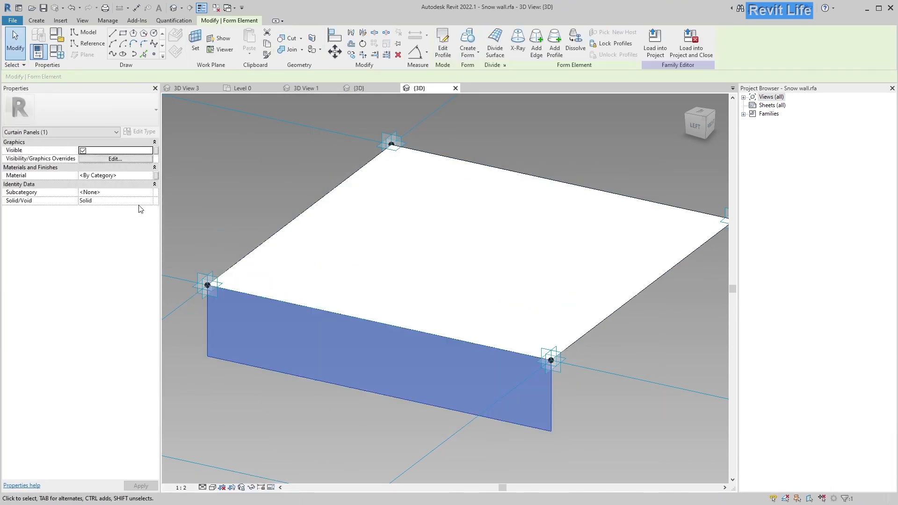
# Undo the surface, make the lower line a reference line, and create the form again from it and the panel's edge line.
pyautogui.press('Escape')
pyautogui.hotkey('ctrl', 'z')
pyautogui.click(83, 218)
pyautogui.keyDown('ctrl'); pyautogui.click(261, 297); pyautogui.keyUp('ctrl')
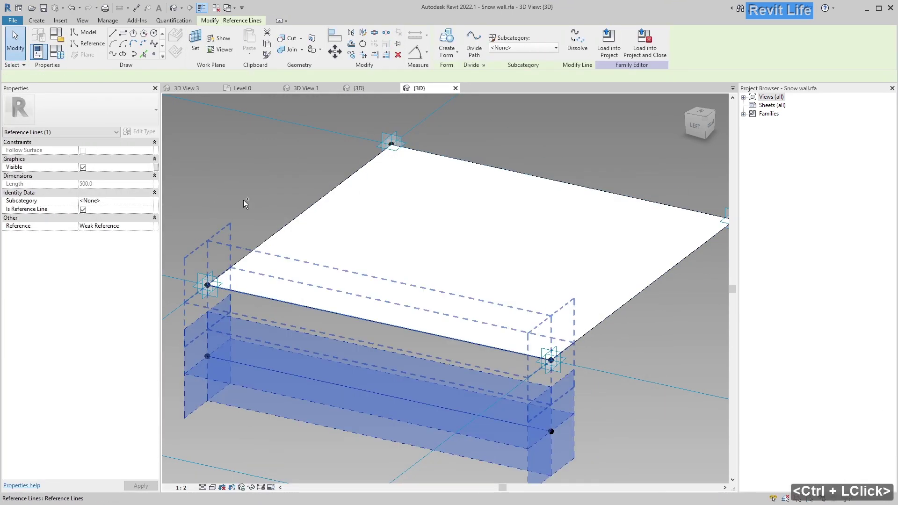
pyautogui.click(446, 42)
pyautogui.click(228, 218)
pyautogui.click(207, 320)
pyautogui.click(239, 193)
# Save the Snow wall family and load it into Spalsh-screen-mass.rfa.
pyautogui.click(43, 8)
pyautogui.click(444, 42)
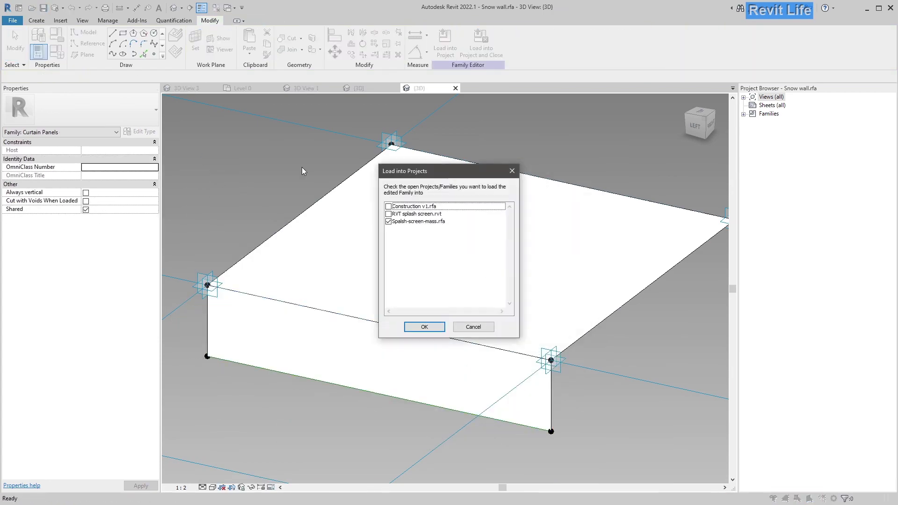
pyautogui.click(416, 324)
# Change 12 Snow panels bordering the outer side of the front lobe's framed area to Snow wall.
pyautogui.doubleClick(429, 388)
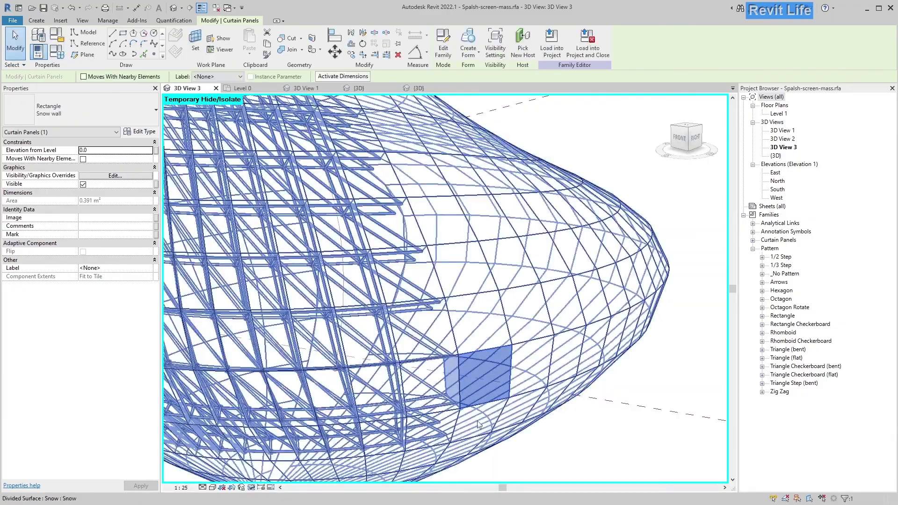
pyautogui.keyDown('ctrl'); pyautogui.click(478, 424); pyautogui.keyUp('ctrl')
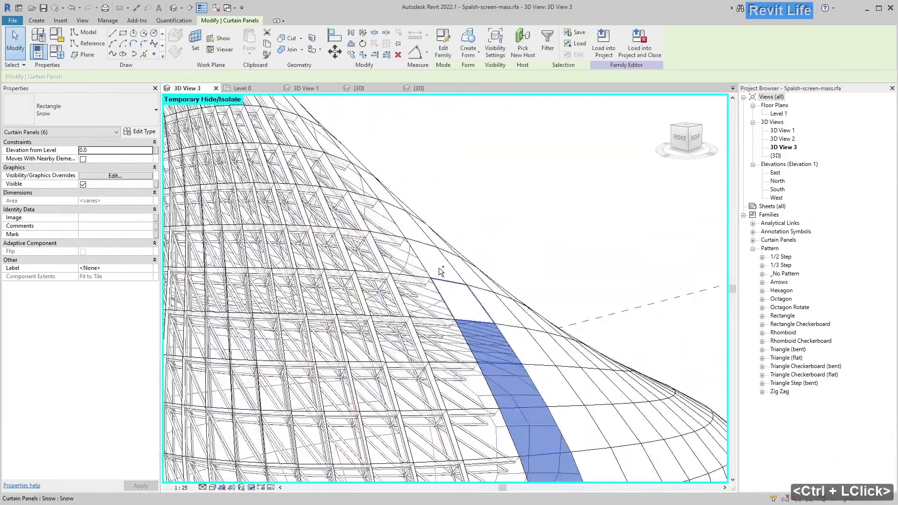
pyautogui.keyDown('shift'); pyautogui.moveTo(449, 234); pyautogui.dragTo(426, 175, button='middle'); pyautogui.keyUp('shift')
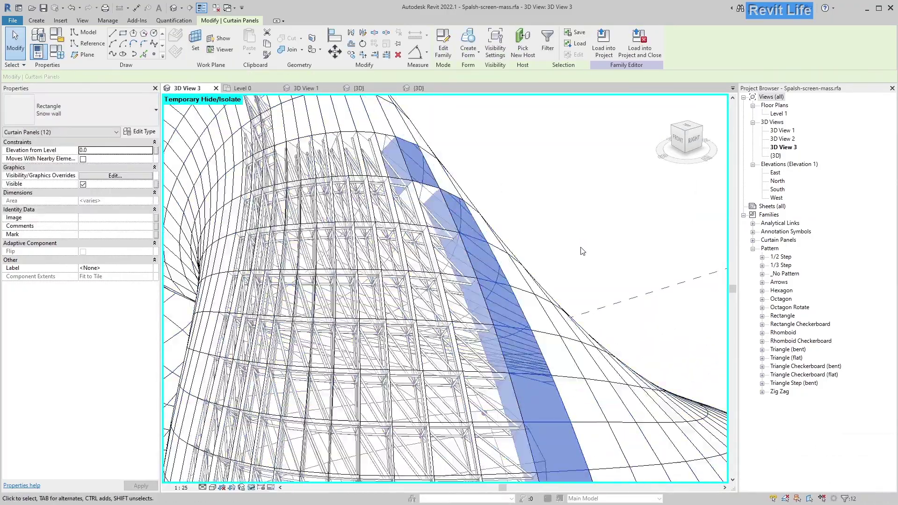
pyautogui.click(581, 251)
# Set the mass's divided surface U Grid number to 70.
pyautogui.moveTo(581, 250); pyautogui.dragTo(589, 409, button='middle')
pyautogui.scroll(-4, 589, 409)
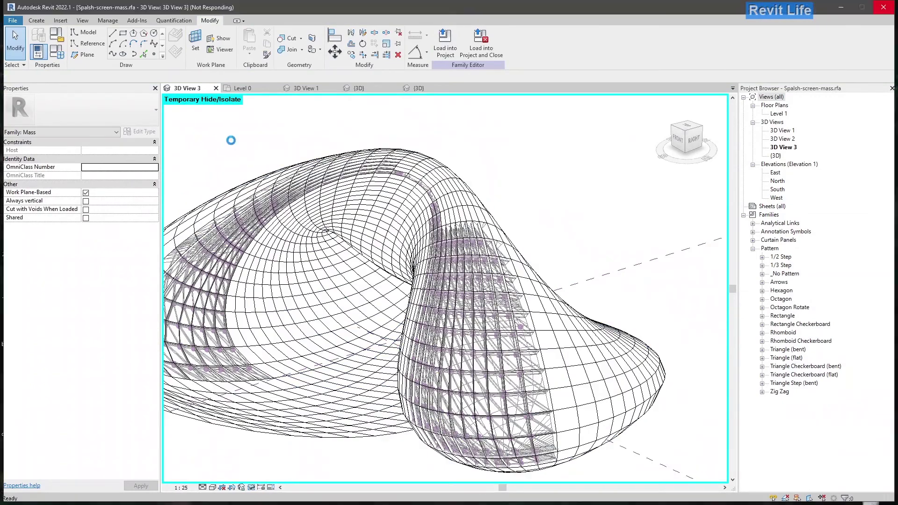
pyautogui.click(350, 159)
pyautogui.click(110, 183)
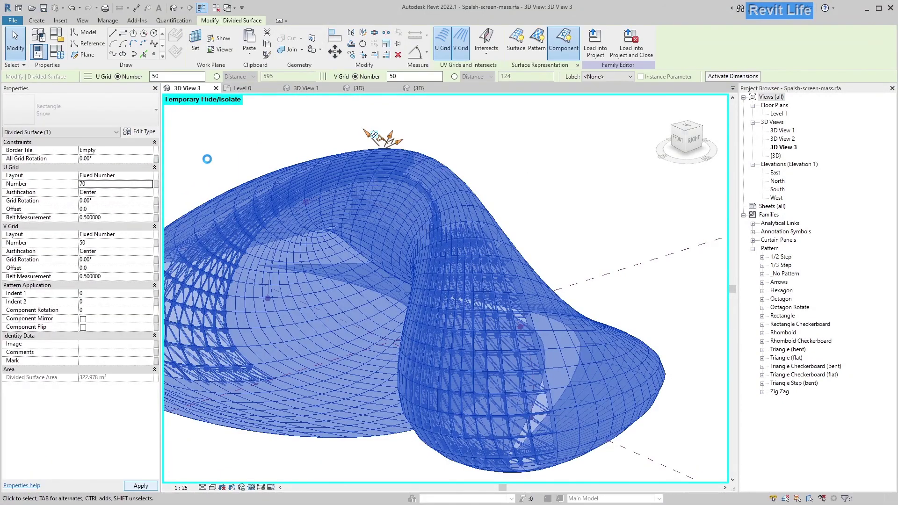
pyautogui.rightClick(627, 458)
pyautogui.click(638, 465)
# Select 56 panels filling the gap between the framed areas on the upper front lobe and change them to Construction v1.
pyautogui.keyDown('shift'); pyautogui.moveTo(607, 257); pyautogui.dragTo(607, 290, button='middle'); pyautogui.keyUp('shift')
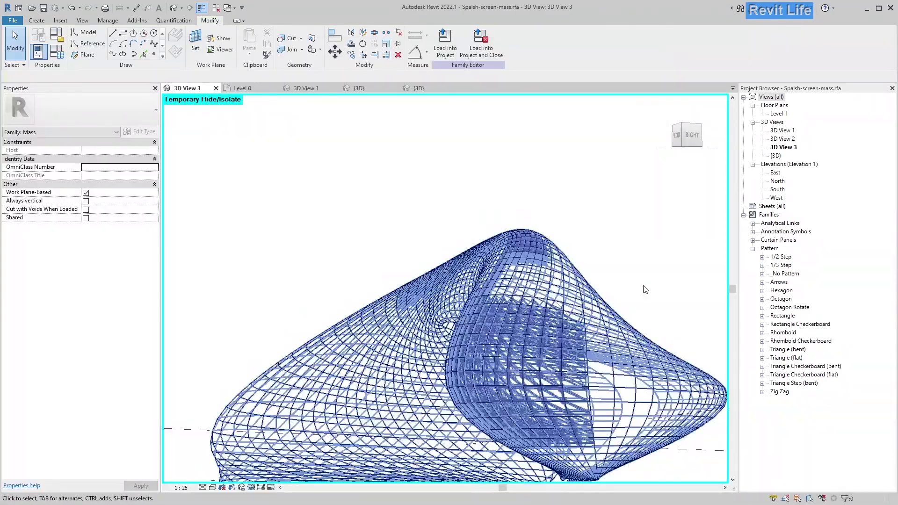
pyautogui.scroll(3, 401, 311)
pyautogui.keyDown('ctrl'); pyautogui.click(401, 311); pyautogui.keyUp('ctrl')
pyautogui.scroll(2, 544, 266)
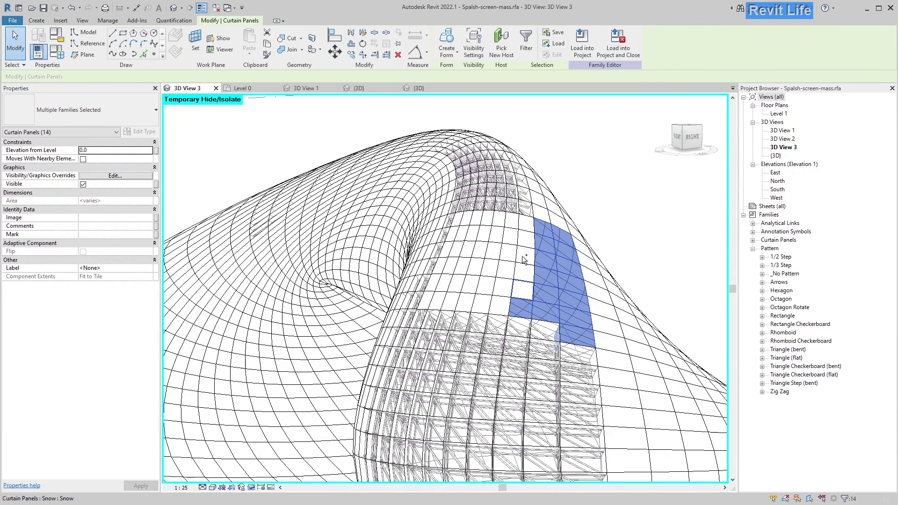
pyautogui.keyDown('ctrl'); pyautogui.click(469, 220); pyautogui.keyUp('ctrl')
pyautogui.scroll(2, 469, 220)
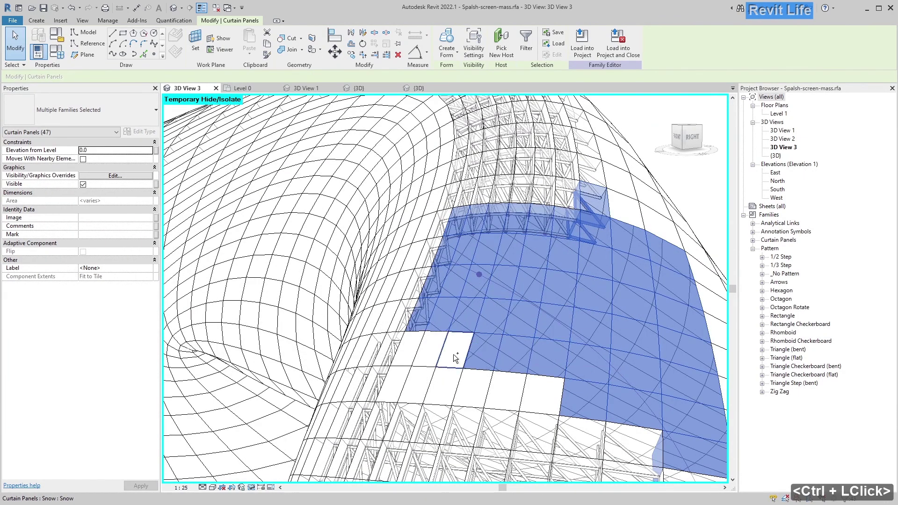
pyautogui.keyDown('ctrl'); pyautogui.click(420, 368); pyautogui.keyUp('ctrl')
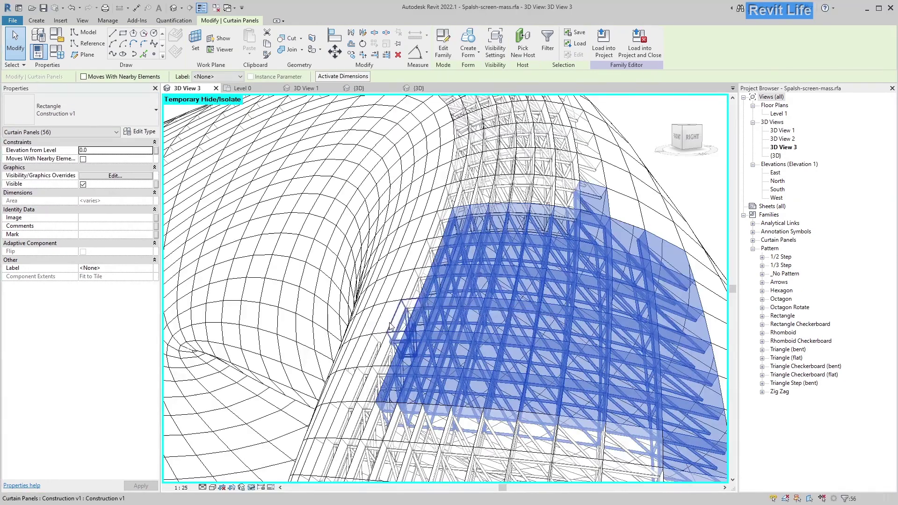
# Select the column of six Snow panels along the outer edge of the front lobe's framed area.
pyautogui.press('Escape')
pyautogui.scroll(-3, 419, 302)
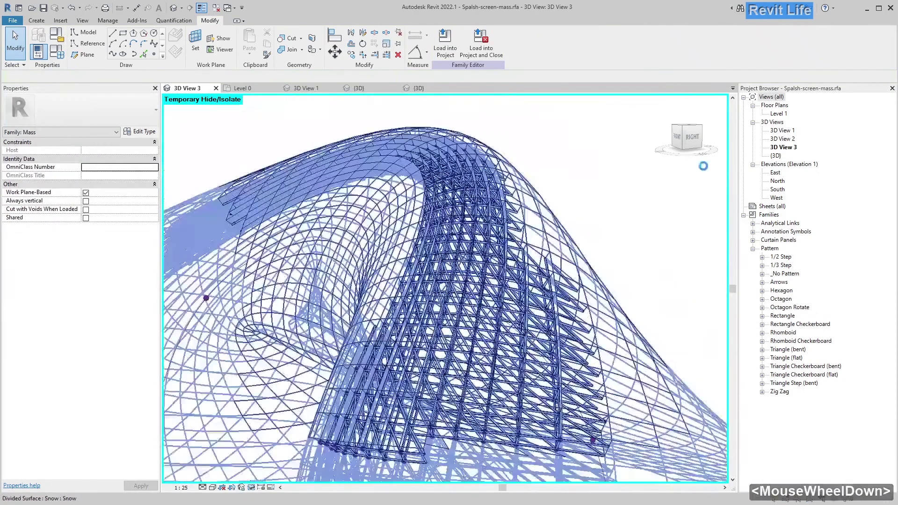
pyautogui.scroll(5, 603, 410)
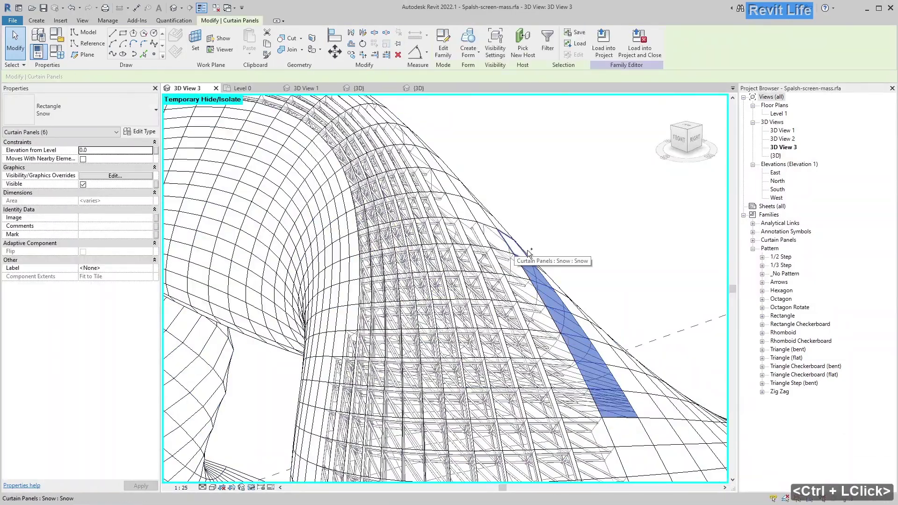
pyautogui.keyDown('ctrl'); pyautogui.click(529, 254); pyautogui.keyUp('ctrl')
pyautogui.click(597, 173)
# Select 16 Snow panels in a curved strip on the rear lobe and change their panel type.
pyautogui.scroll(-4, 600, 181)
pyautogui.scroll(3, 216, 260)
pyautogui.press('Tab')
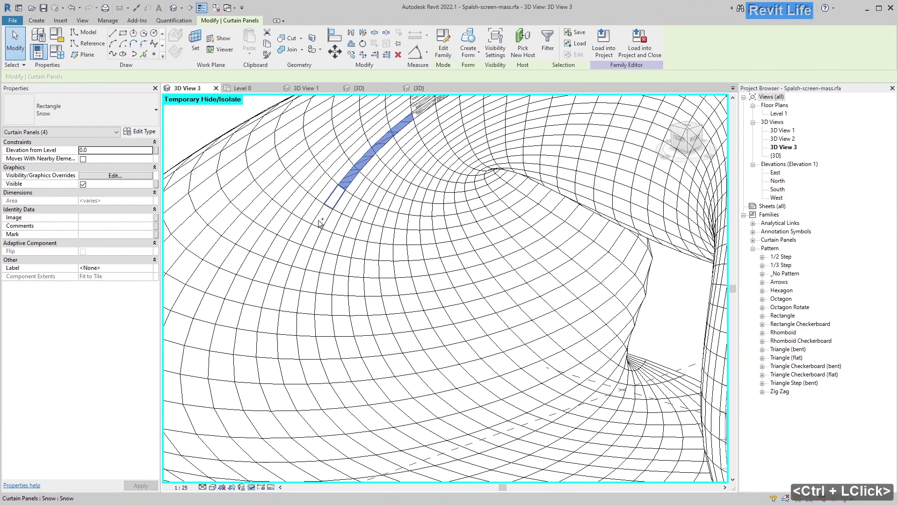
pyautogui.click(97, 111)
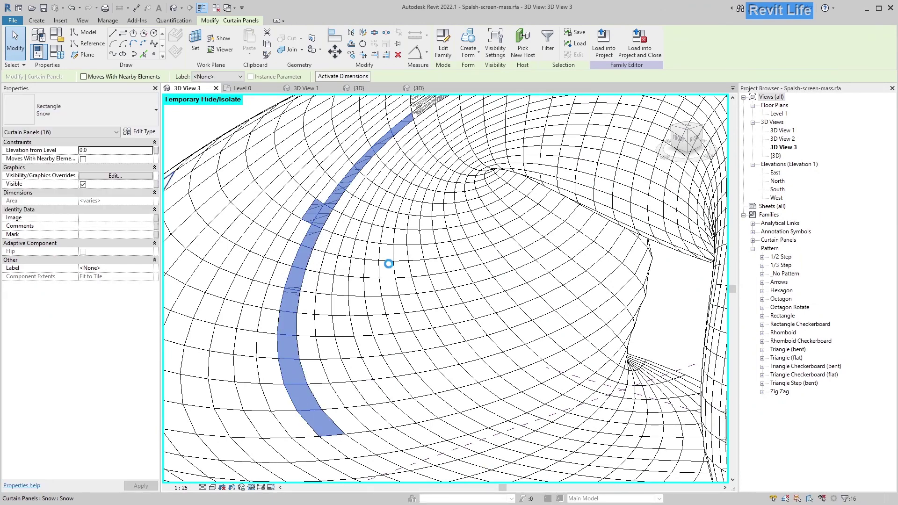
pyautogui.scroll(-1, 556, 319)
pyautogui.moveTo(360, 314); pyautogui.dragTo(475, 325, button='middle')
pyautogui.click(362, 139)
pyautogui.keyDown('ctrl'); pyautogui.click(443, 421); pyautogui.keyUp('ctrl')
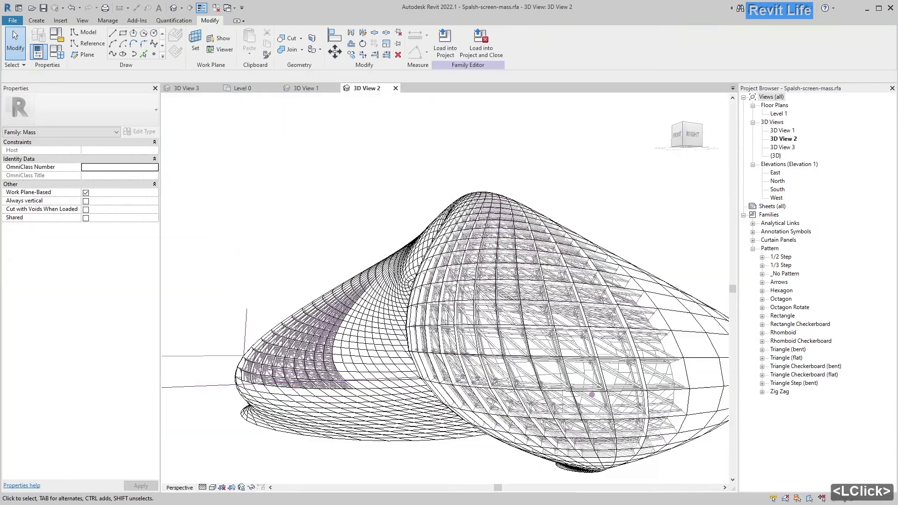
# Render 3D View 1 of the RVT splash screen project at Draft quality with Exterior: Sun only lighting and a Sky: No Clouds background.
pyautogui.keyDown('shift'); pyautogui.moveTo(421, 280); pyautogui.dragTo(317, 216, button='middle'); pyautogui.keyUp('shift')
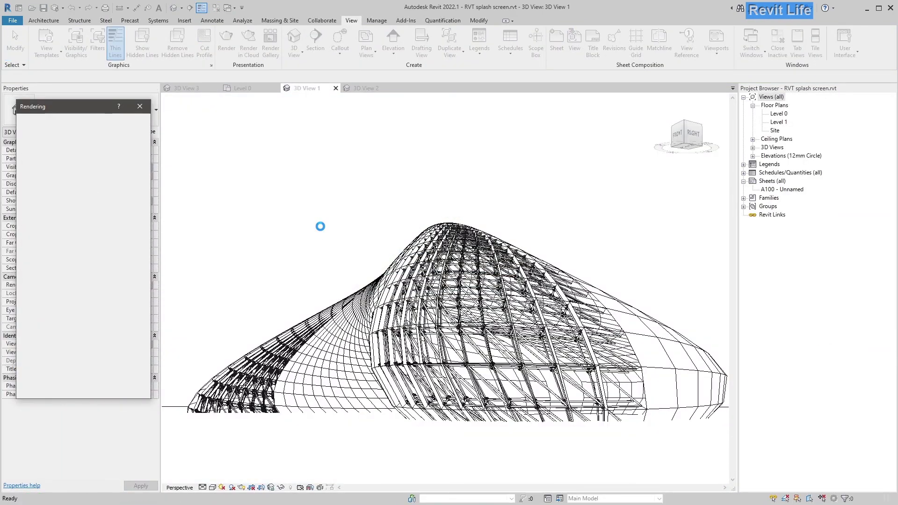
pyautogui.click(184, 21)
pyautogui.click(370, 42)
pyautogui.doubleClick(323, 195)
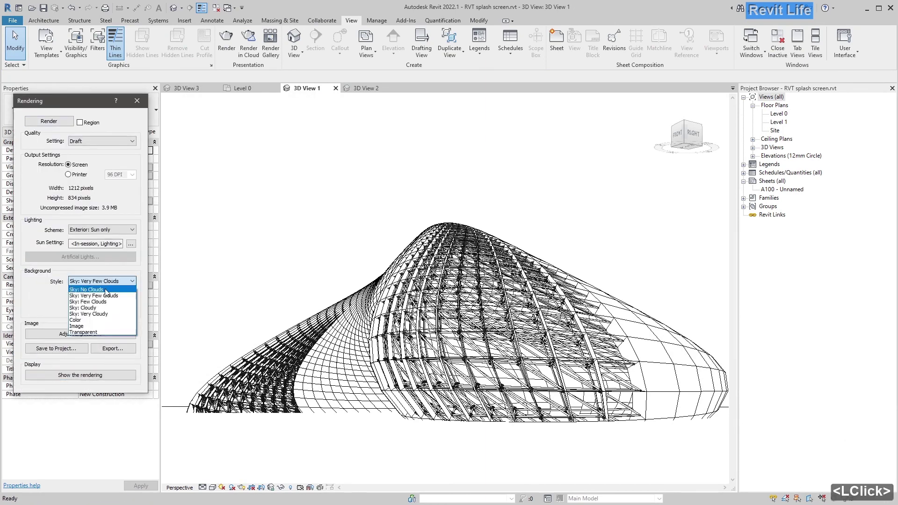
pyautogui.click(59, 180)
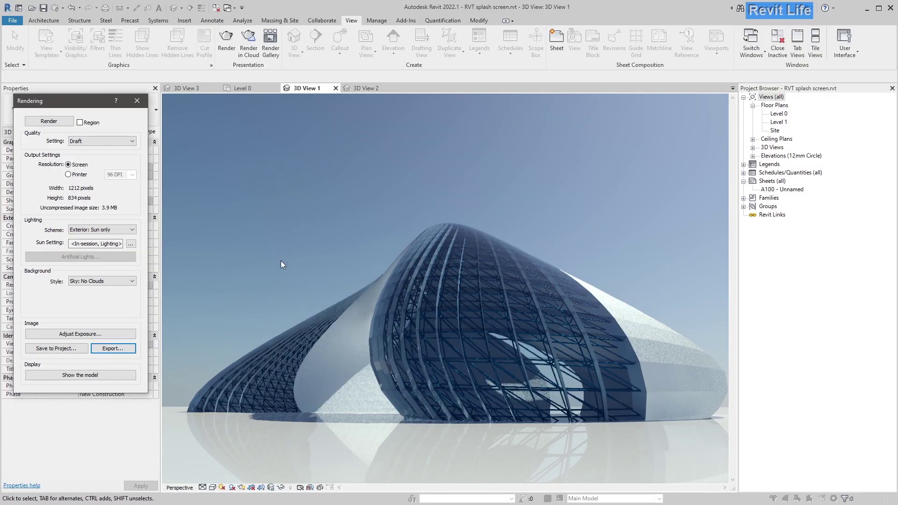
# Place a Floor Lamp - Standup (100W - 230V) in front of the building on Level 0 and open its type properties.
pyautogui.click(239, 88)
pyautogui.click(207, 31)
pyautogui.write('LIGHT')
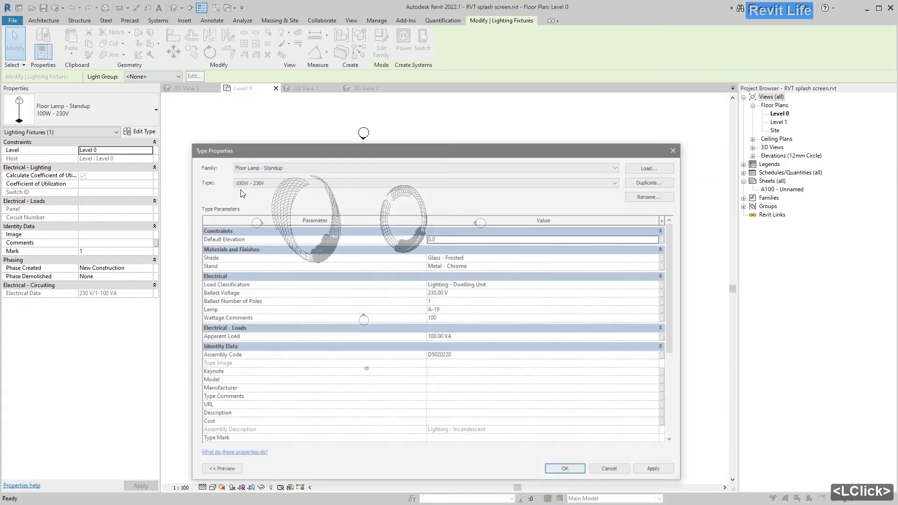
pyautogui.moveTo(673, 262); pyautogui.dragTo(669, 381)
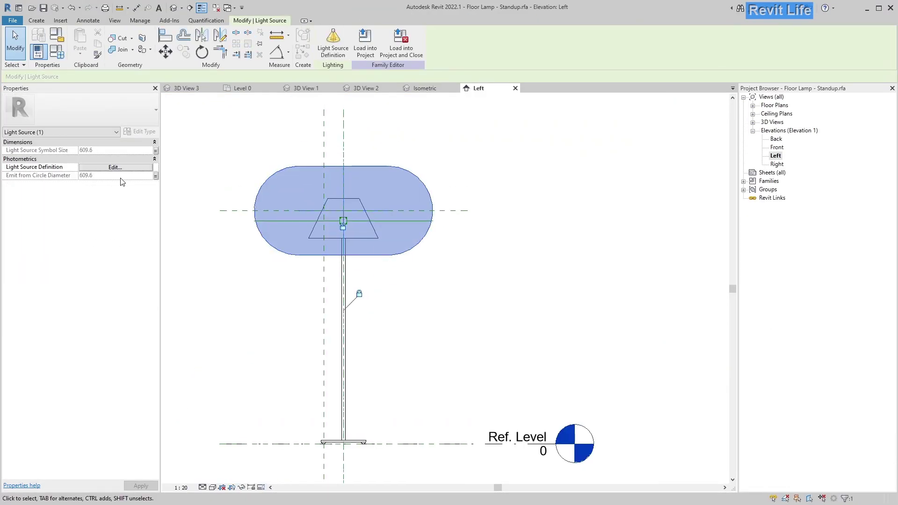
# Accept the floor lamp type's initial intensity and render 3D View 1 at Draft quality with Exterior: Artificial only lighting.
pyautogui.press('Escape')
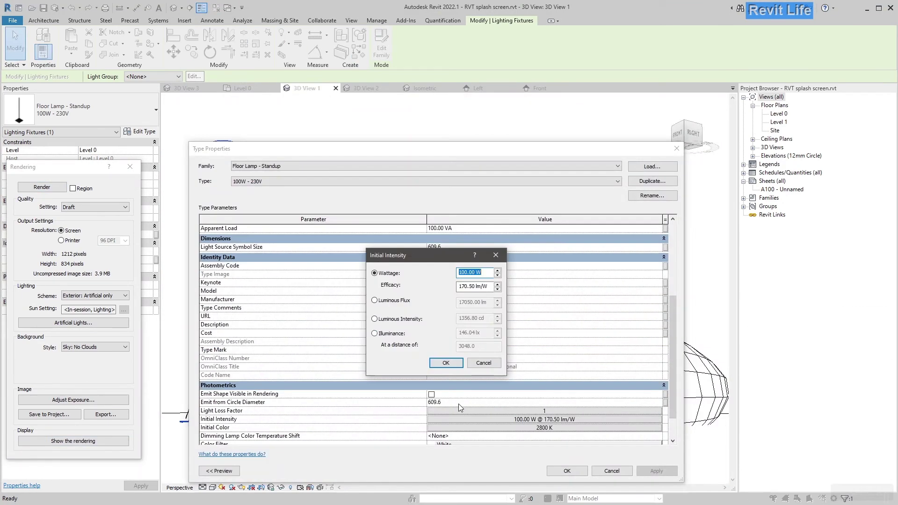
pyautogui.click(442, 362)
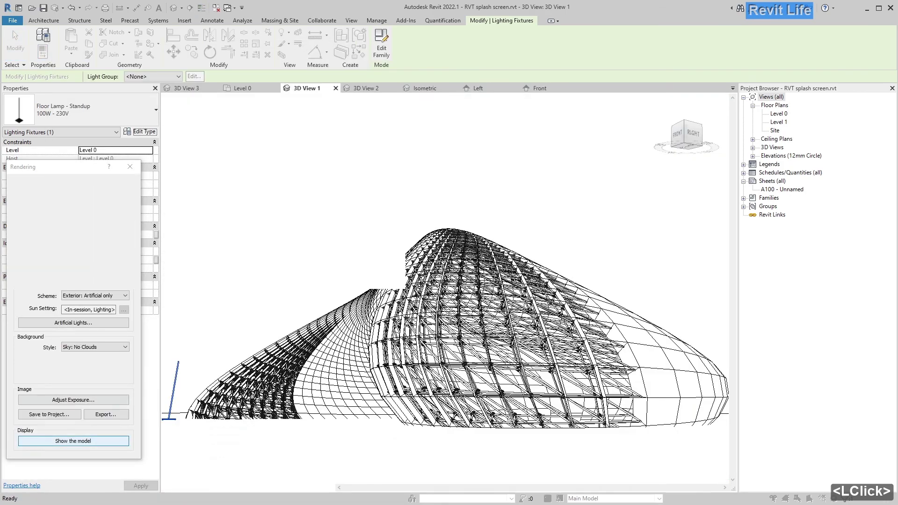
pyautogui.click(121, 234)
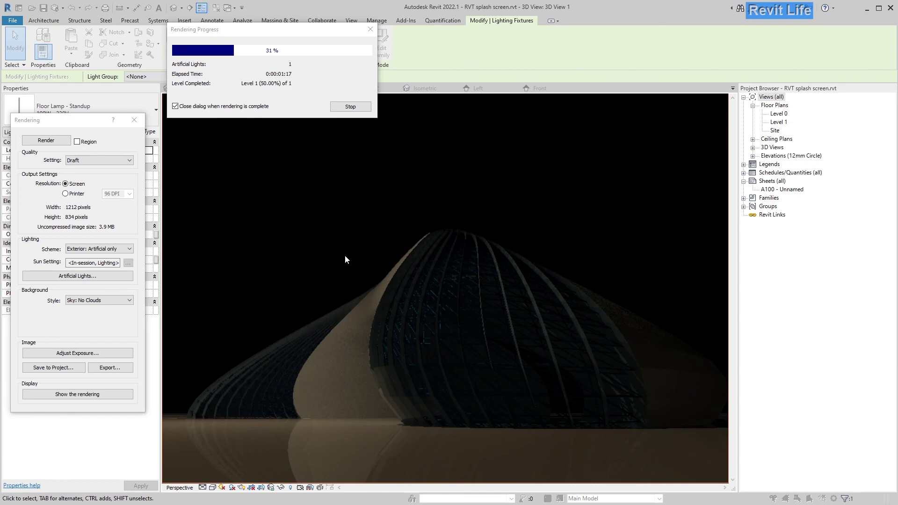
pyautogui.click(77, 394)
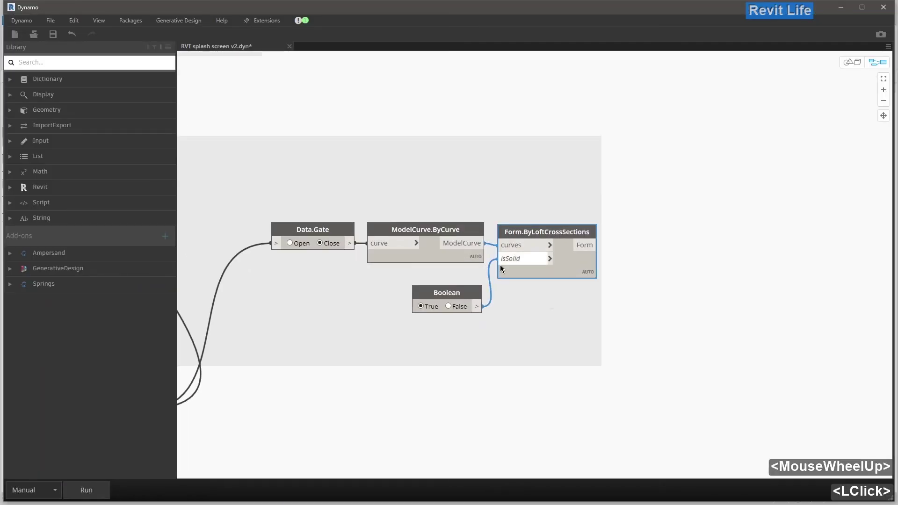
# Switch to the Dynamo graph, add a Curve.Offset node and connect the NurbsCurve output to its curve input.
pyautogui.scroll(3, 501, 264)
pyautogui.moveTo(500, 265); pyautogui.dragTo(273, 247, button='middle')
pyautogui.click(67, 62)
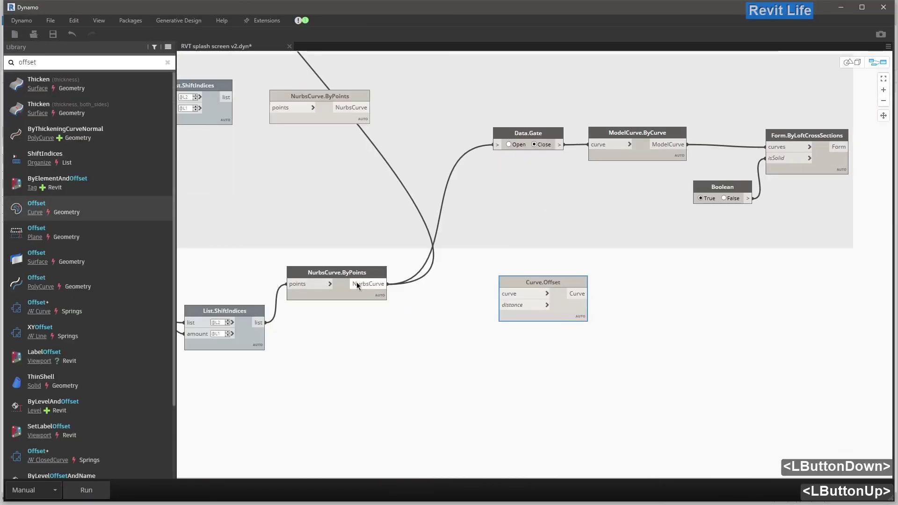
pyautogui.moveTo(458, 296); pyautogui.dragTo(431, 324, button='middle')
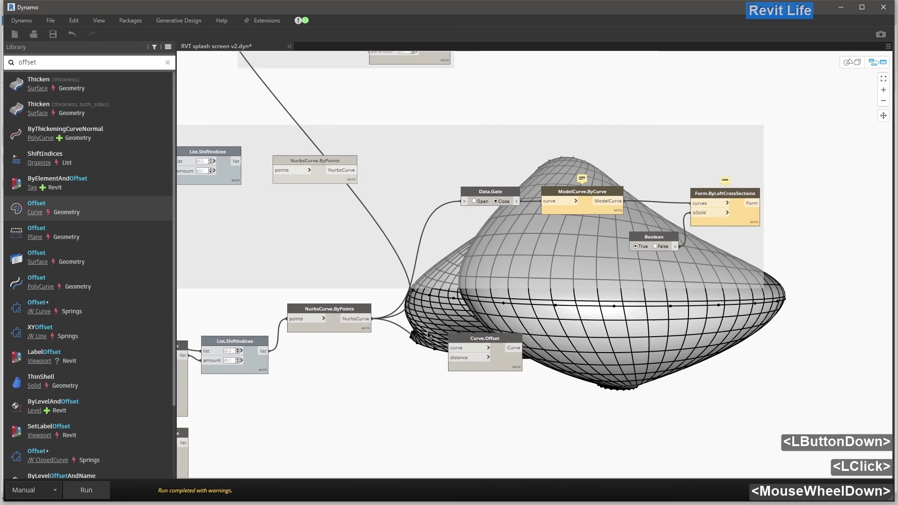
# Add an Integer Slider set to 300, connect it to the Curve.Offset distance and run the graph.
pyautogui.scroll(-3, 435, 334)
pyautogui.scroll(3, 374, 256)
pyautogui.keyDown('shift'); pyautogui.click(373, 256); pyautogui.keyUp('shift')
pyautogui.scroll(4, 550, 410)
pyautogui.click(550, 410)
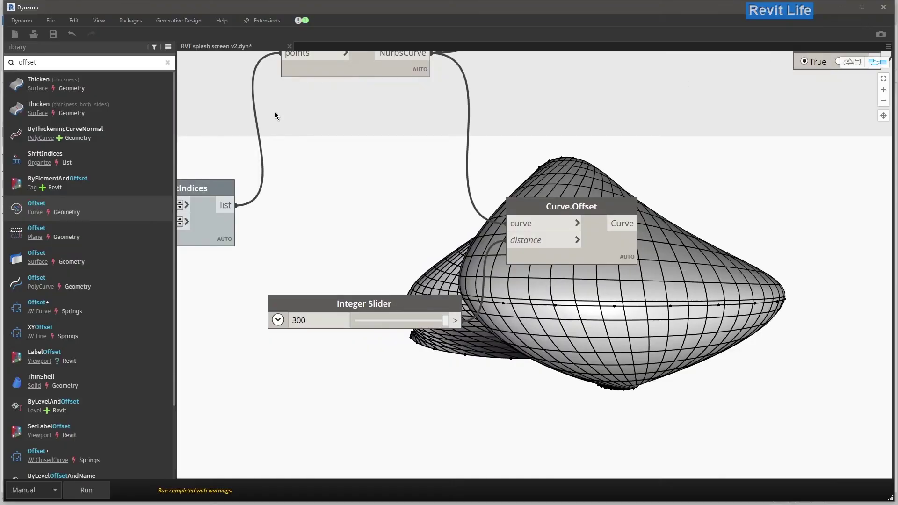
pyautogui.moveTo(661, 221); pyautogui.dragTo(571, 363, button='middle')
pyautogui.scroll(-2, 572, 363)
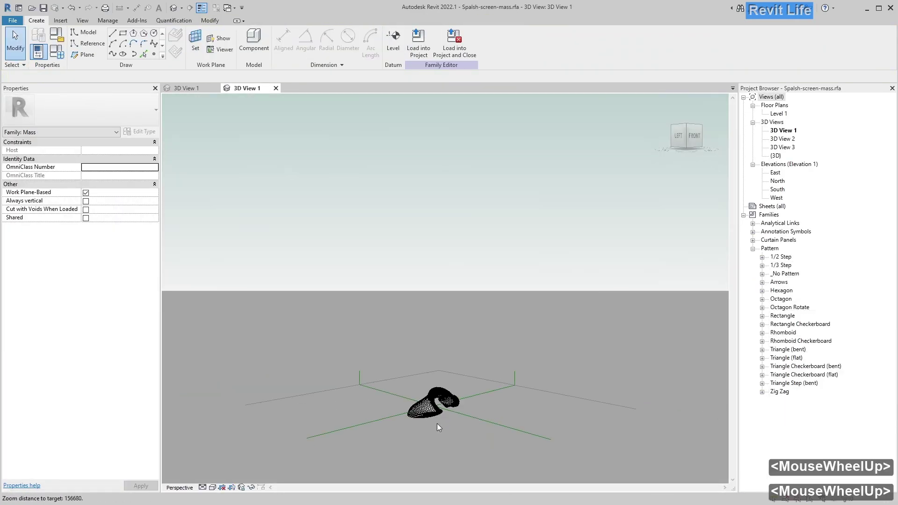
# Select the Construction v1 panels in the lowest rows of the front lobe's framed area in the mass family's 3D View 1.
pyautogui.scroll(5, 438, 421)
pyautogui.keyDown('shift'); pyautogui.moveTo(439, 411); pyautogui.dragTo(439, 430, button='middle'); pyautogui.keyUp('shift')
pyautogui.scroll(4, 434, 254)
pyautogui.keyDown('ctrl'); pyautogui.click(608, 277); pyautogui.keyUp('ctrl')
pyautogui.keyDown('ctrl'); pyautogui.click(564, 282); pyautogui.keyUp('ctrl')
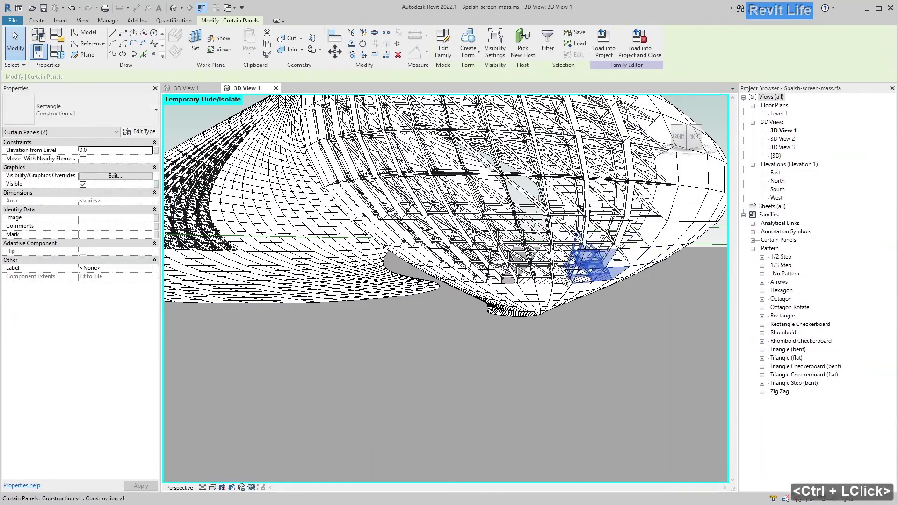
pyautogui.scroll(2, 492, 254)
pyautogui.keyDown('ctrl'); pyautogui.click(491, 255); pyautogui.keyUp('ctrl')
pyautogui.scroll(3, 374, 242)
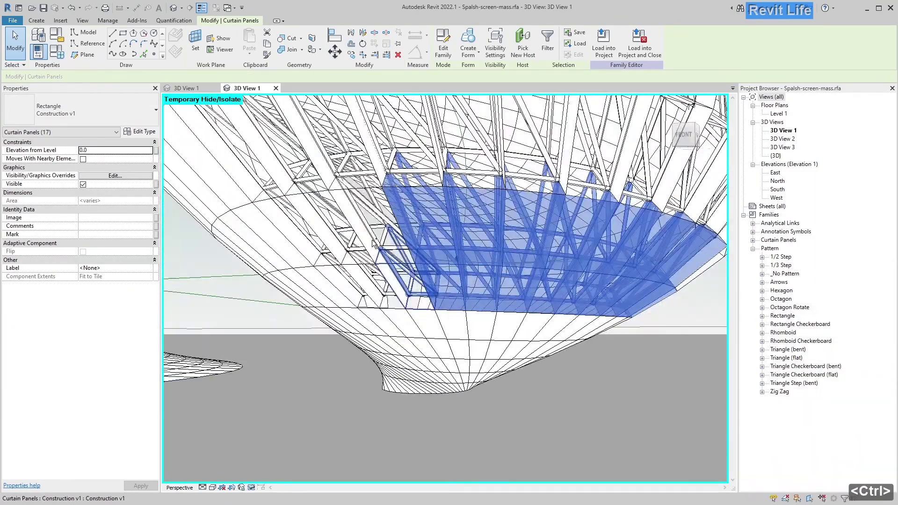
pyautogui.click(420, 444)
pyautogui.keyDown('shift'); pyautogui.moveTo(421, 444); pyautogui.dragTo(445, 421, button='middle'); pyautogui.keyUp('shift')
pyautogui.scroll(3, 511, 281)
pyautogui.keyDown('ctrl'); pyautogui.click(511, 281); pyautogui.keyUp('ctrl')
pyautogui.click(274, 392)
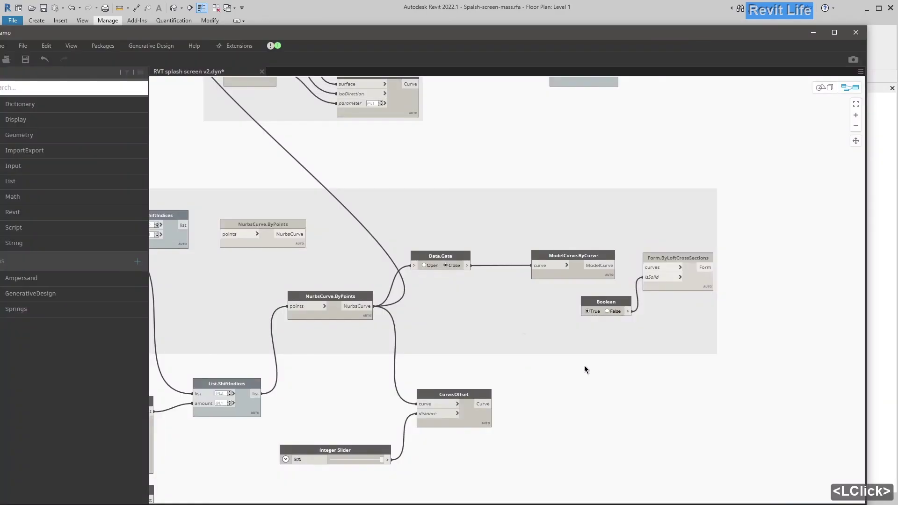
# Reassign the source curves to the Dynamo graph's Select Model Elements node and set the Curve.Offset slider to -250.
pyautogui.scroll(-5, 453, 334)
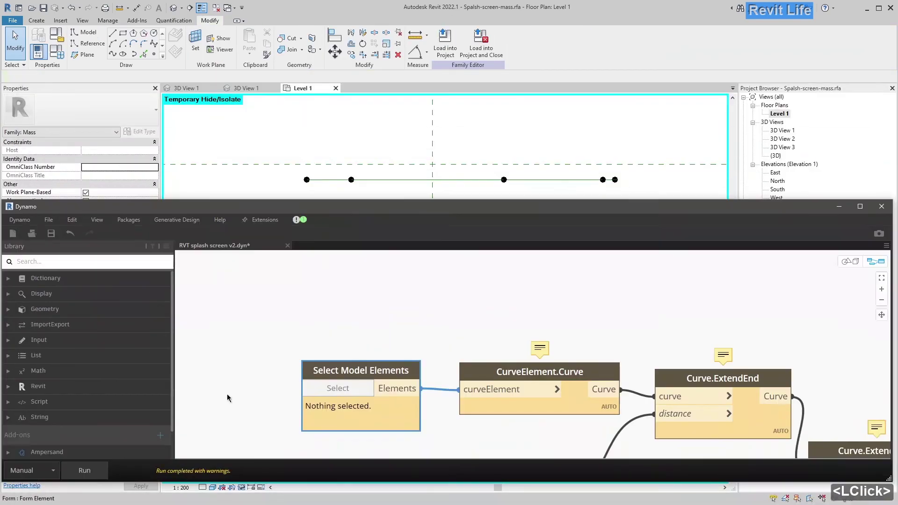
pyautogui.moveTo(350, 313); pyautogui.dragTo(335, 363)
pyautogui.hotkey('ctrl', 'v')
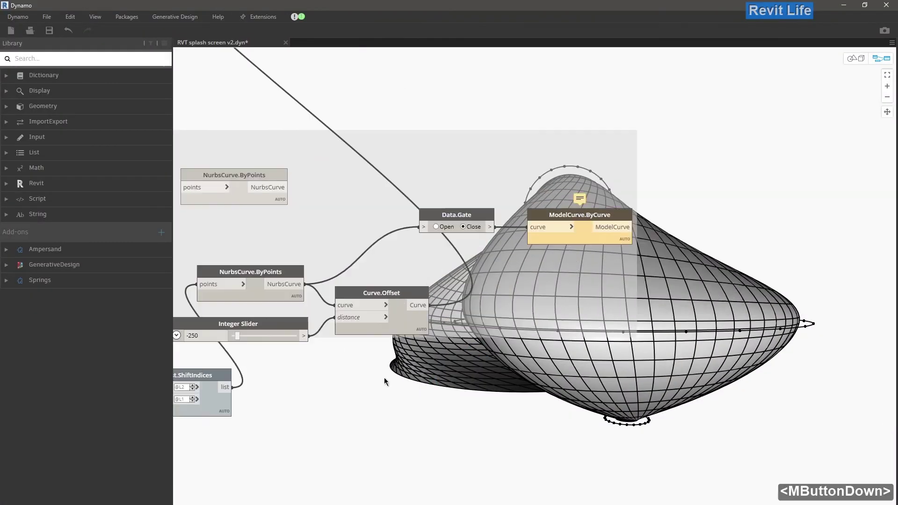
# Add a Form.ByLoftCrossSections node fed by the ModelCurve output and a True Boolean, and set the Data.Gate to Open.
pyautogui.doubleClick(606, 278)
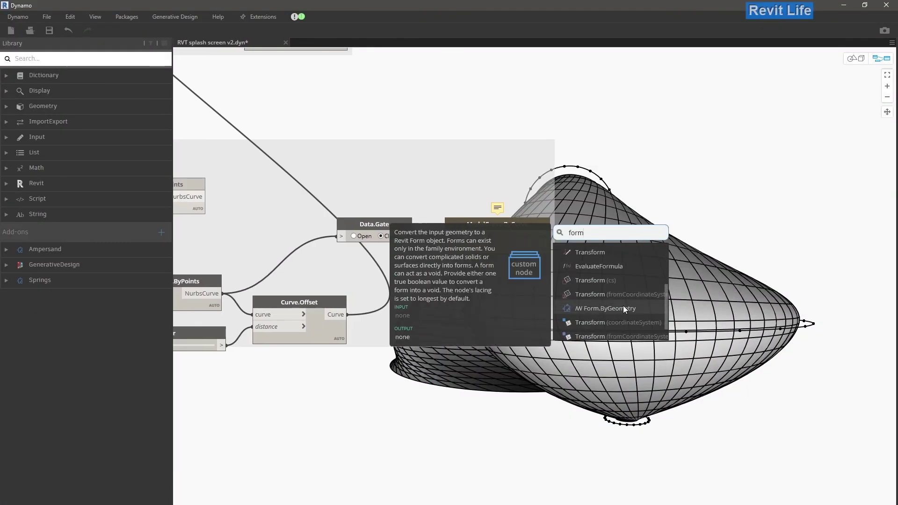
pyautogui.click(503, 293)
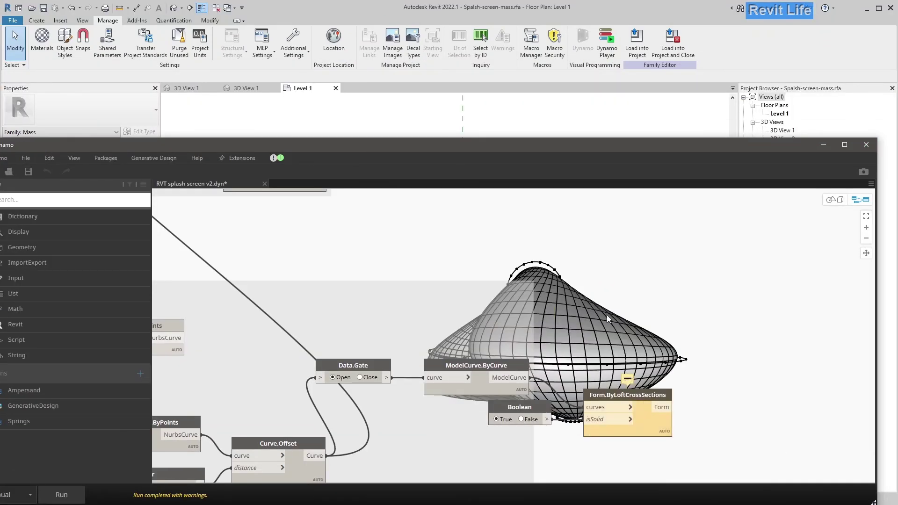
pyautogui.hotkey('ctrl', 'b')
pyautogui.moveTo(587, 266); pyautogui.dragTo(638, 380, button='right')
pyautogui.hotkey('ctrl', 'b')
pyautogui.scroll(3, 514, 327)
pyautogui.click(599, 133)
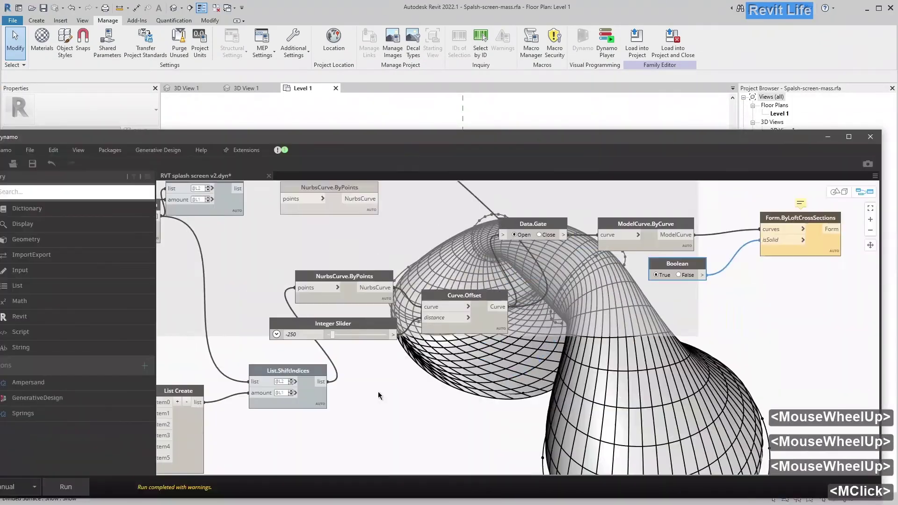
# Set the Curve.Offset distance slider to -350 and rerun the graph.
pyautogui.moveTo(515, 327); pyautogui.dragTo(421, 318, button='middle')
pyautogui.scroll(3, 548, 320)
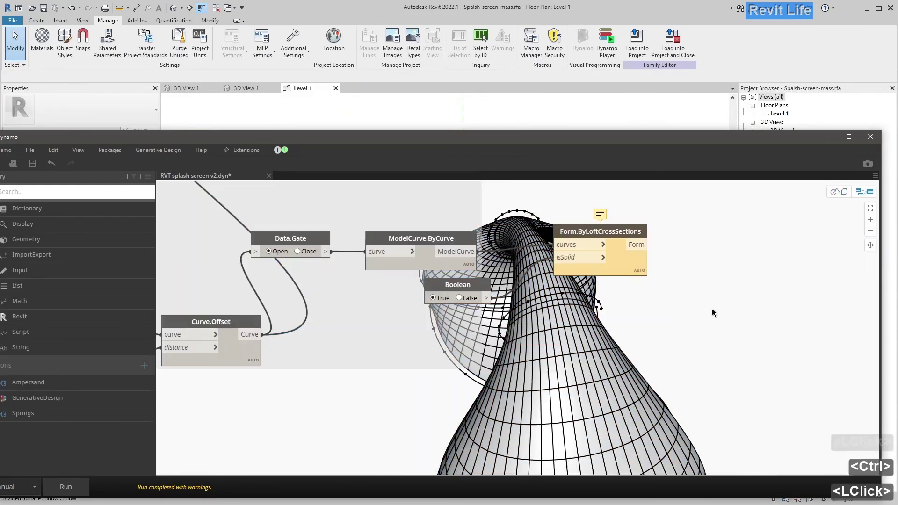
pyautogui.click(298, 332)
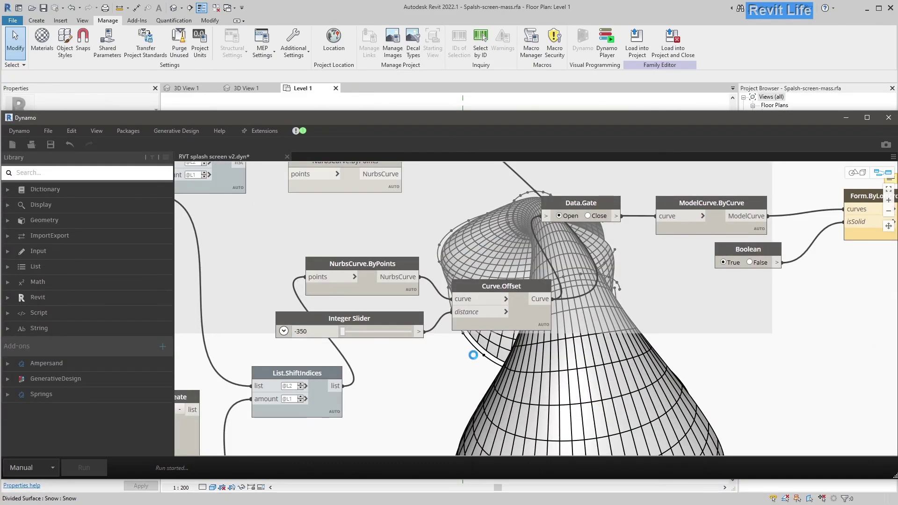
pyautogui.moveTo(731, 253); pyautogui.dragTo(497, 302, button='middle')
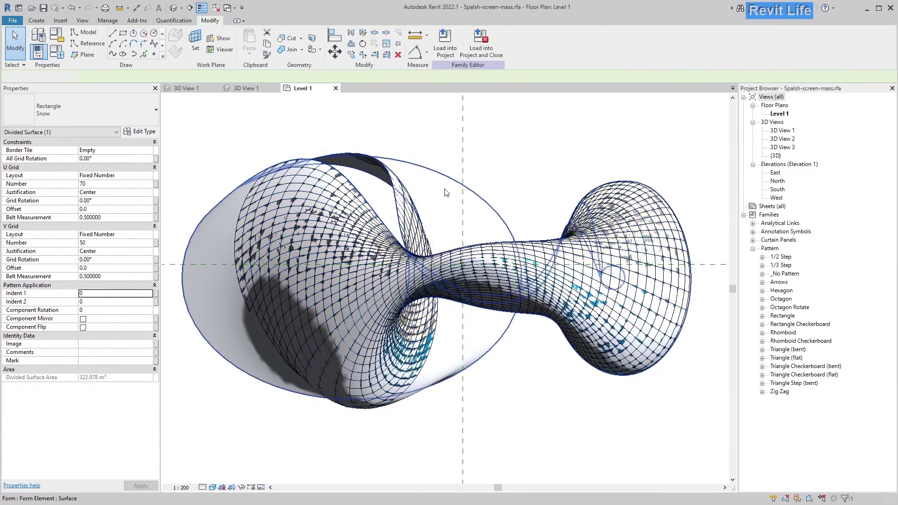
# Select the offset form's surface in the Level 1 plan and choose a divided surface pattern for it.
pyautogui.click(206, 246)
pyautogui.click(94, 110)
pyautogui.click(144, 271)
pyautogui.click(94, 110)
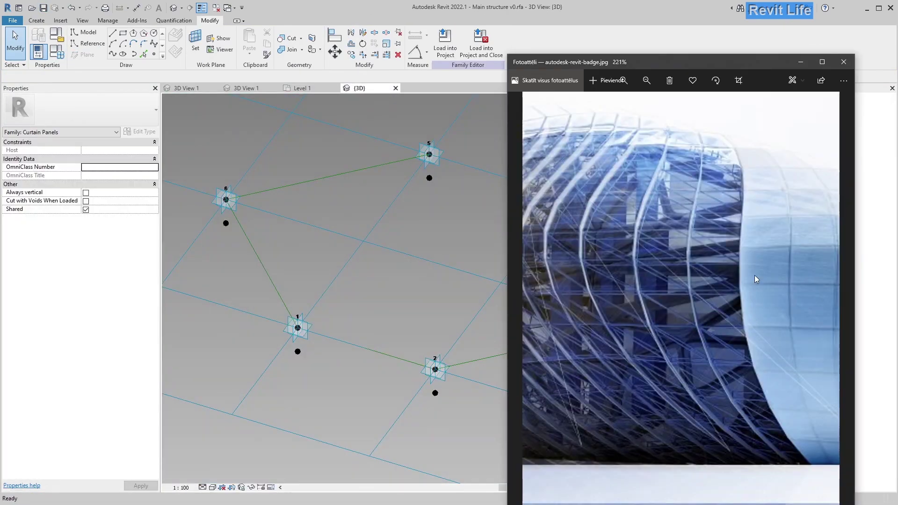
# Check the splash screen reference image and connect the panel's offset points and centre point with lines in Main structure v0.
pyautogui.scroll(3, 782, 341)
pyautogui.hotkey('alt', 'F4')
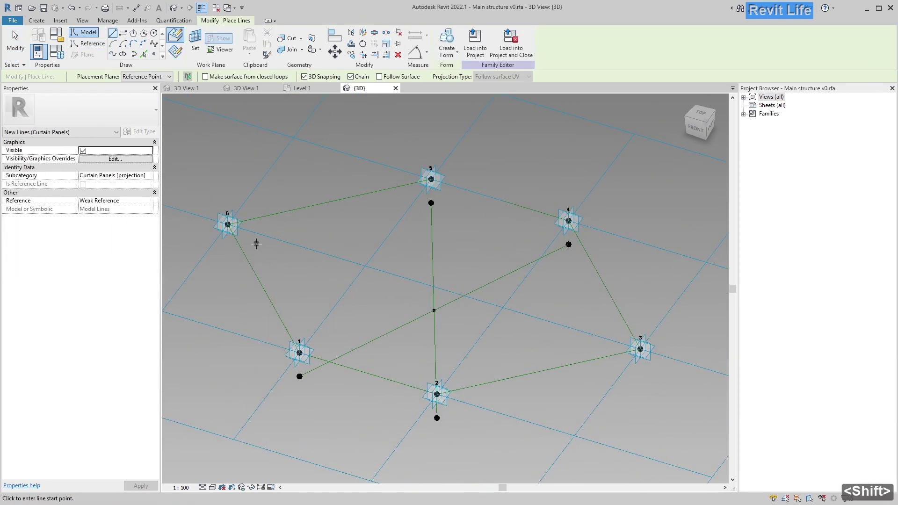
pyautogui.keyDown('shift'); pyautogui.moveTo(257, 243); pyautogui.dragTo(346, 213, button='middle'); pyautogui.keyUp('shift')
pyautogui.press('Escape')
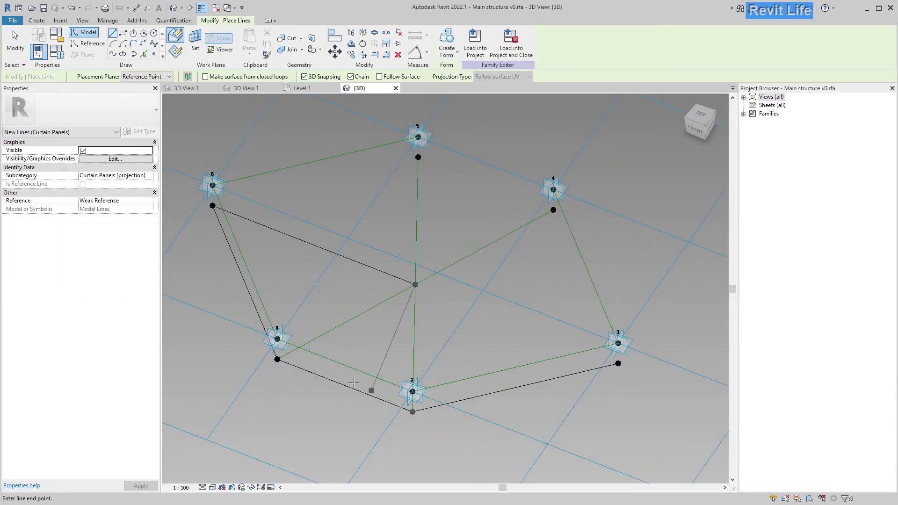
pyautogui.keyDown('shift'); pyautogui.moveTo(561, 280); pyautogui.dragTo(448, 293, button='middle'); pyautogui.keyUp('shift')
pyautogui.press('Escape')
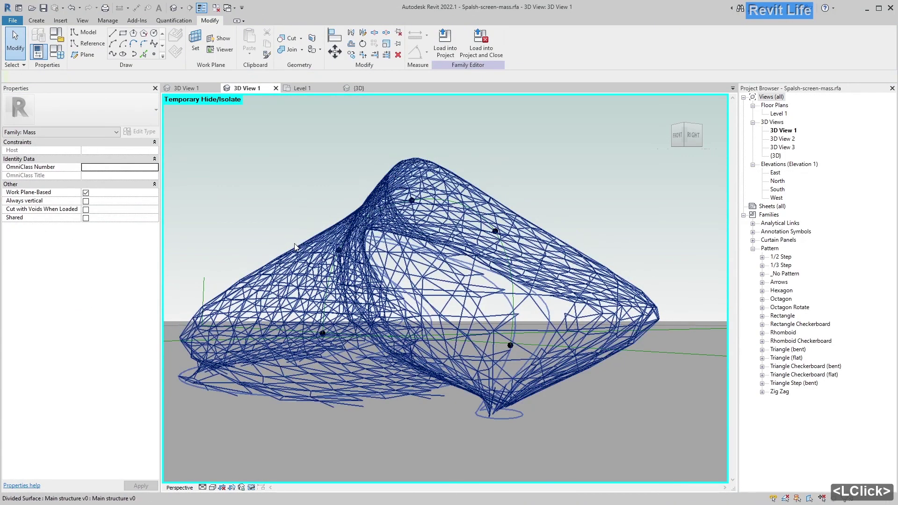
# Place a three-sided polygon profile with radius 30 on the midpoint reference point of a connecting line in Main structure v0.
pyautogui.scroll(5, 518, 182)
pyautogui.scroll(-5, 444, 261)
pyautogui.keyDown('shift'); pyautogui.moveTo(445, 262); pyautogui.dragTo(327, 140, button='middle'); pyautogui.keyUp('shift')
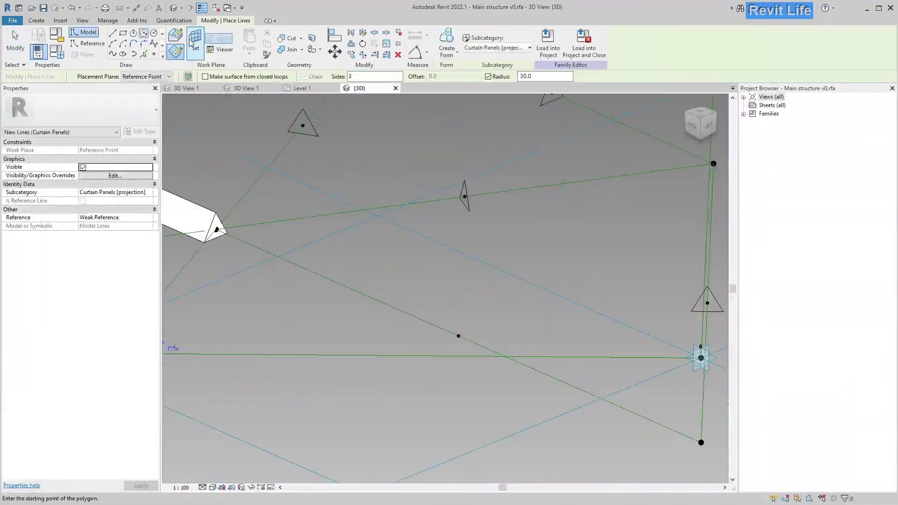
pyautogui.click(456, 337)
# Create solid triangular members by combining the triangle profiles with their connecting lines in the panel family.
pyautogui.keyDown('ctrl'); pyautogui.click(467, 317); pyautogui.keyUp('ctrl')
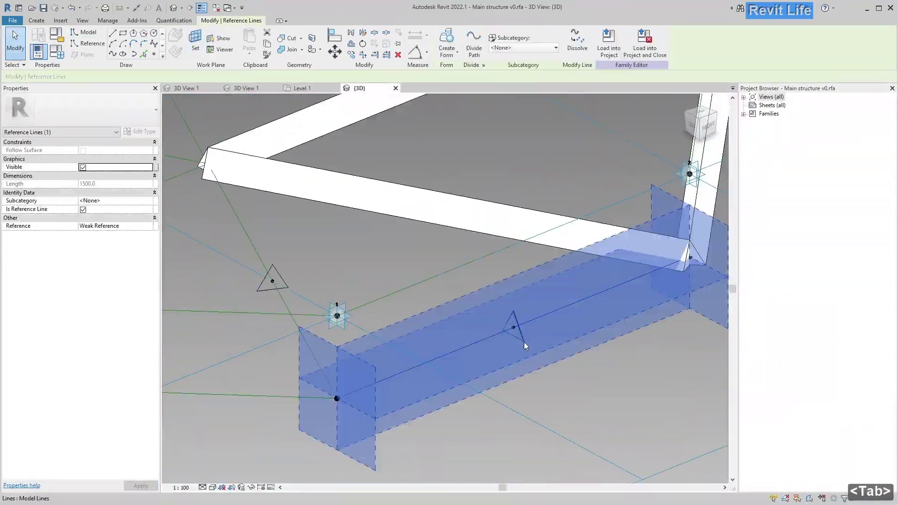
pyautogui.keyDown('shift'); pyautogui.moveTo(524, 341); pyautogui.dragTo(397, 268, button='middle'); pyautogui.keyUp('shift')
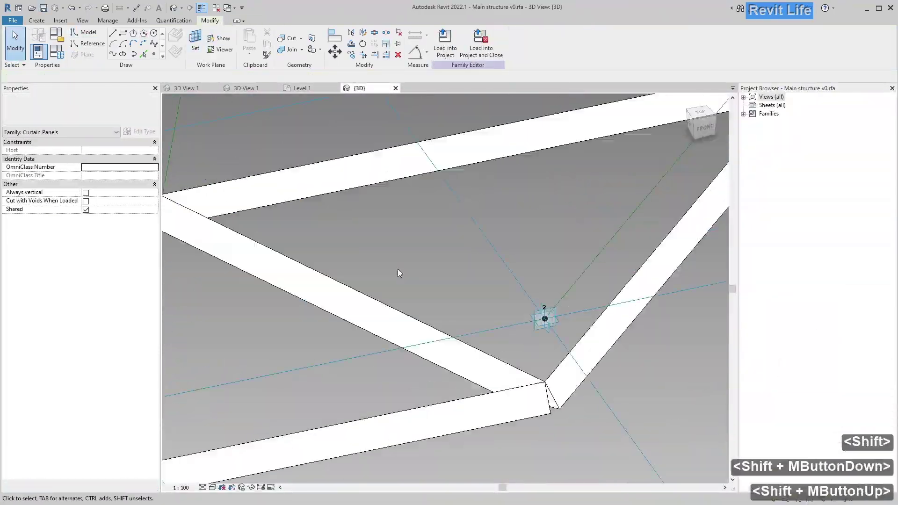
pyautogui.scroll(4, 414, 312)
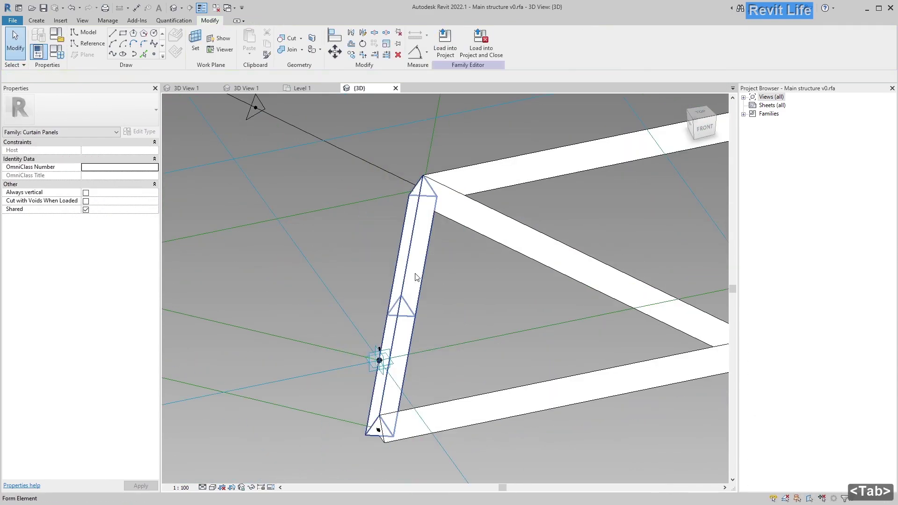
pyautogui.scroll(-3, 416, 277)
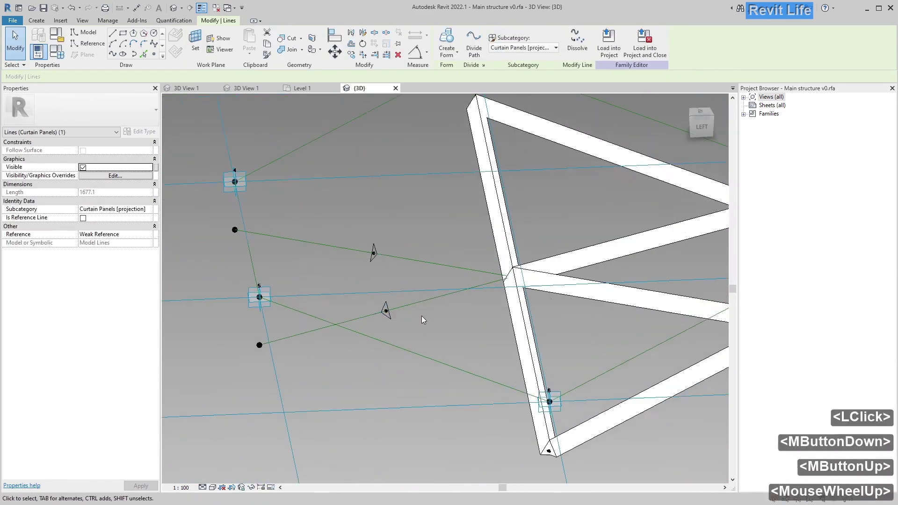
pyautogui.click(424, 305)
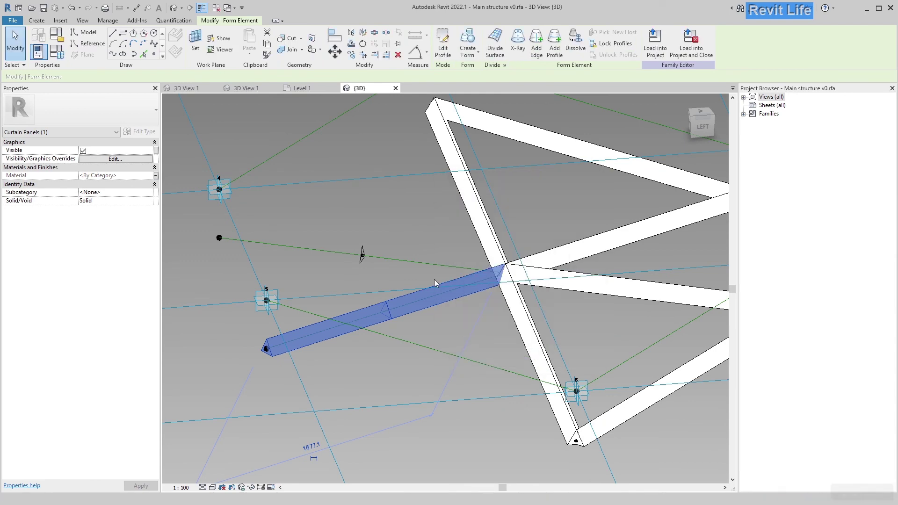
pyautogui.click(299, 213)
# Load the Main structure v0 panel into the mass family and overwrite the existing version.
pyautogui.scroll(-5, 443, 317)
pyautogui.moveTo(443, 317); pyautogui.dragTo(257, 161, button='middle')
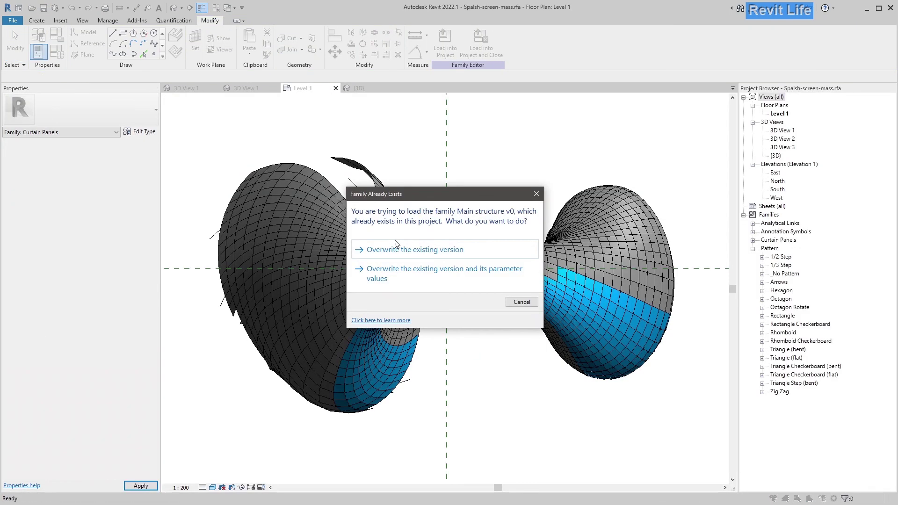
pyautogui.click(405, 246)
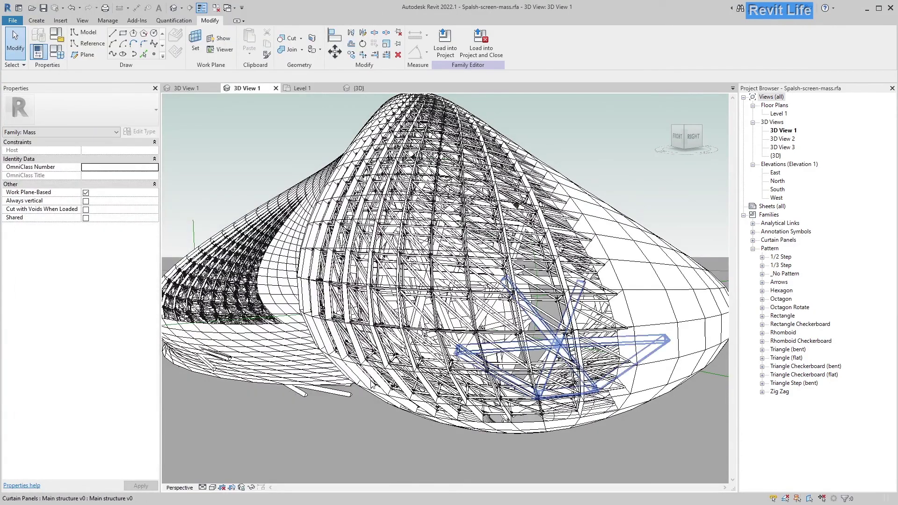
# Load the completed mass family into the RVT splash screen project.
pyautogui.click(344, 428)
pyautogui.press('h')
pyautogui.press('i')
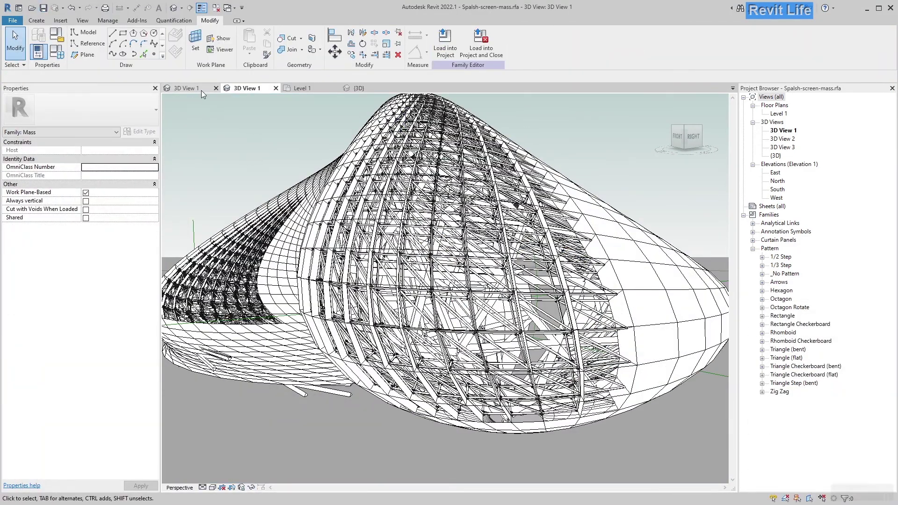
pyautogui.click(444, 45)
pyautogui.click(531, 315)
pyautogui.hotkey('alt', 'Tab')
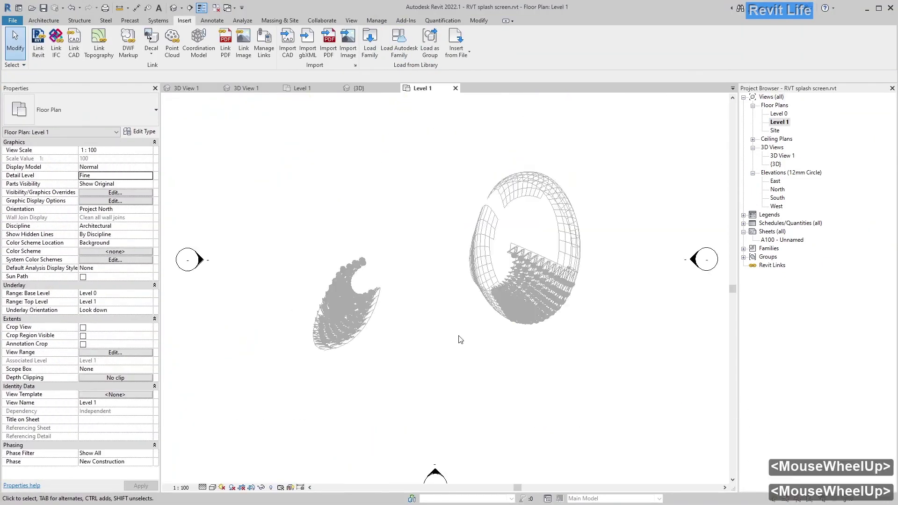
# Start an in-place generic model and create a rectangular Metal extrusion with an extrusion end of 3000.
pyautogui.click(113, 54)
pyautogui.click(99, 90)
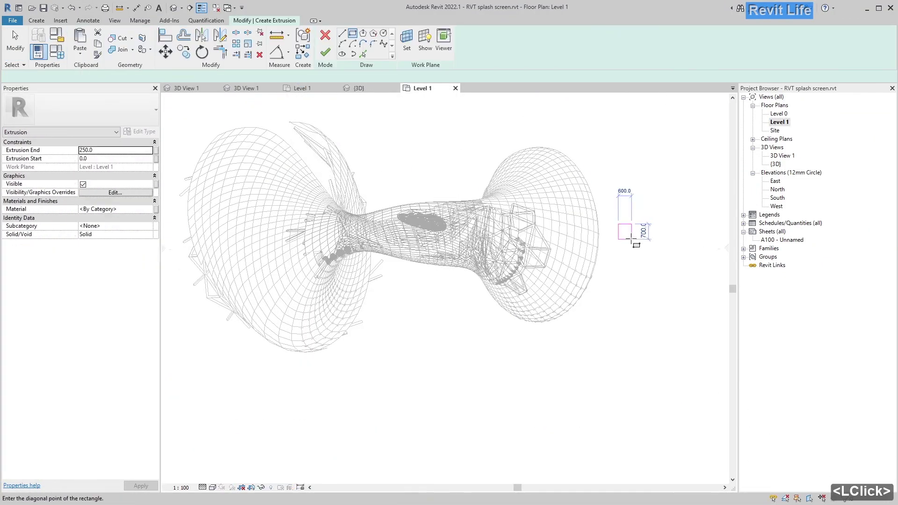
pyautogui.scroll(10, 581, 226)
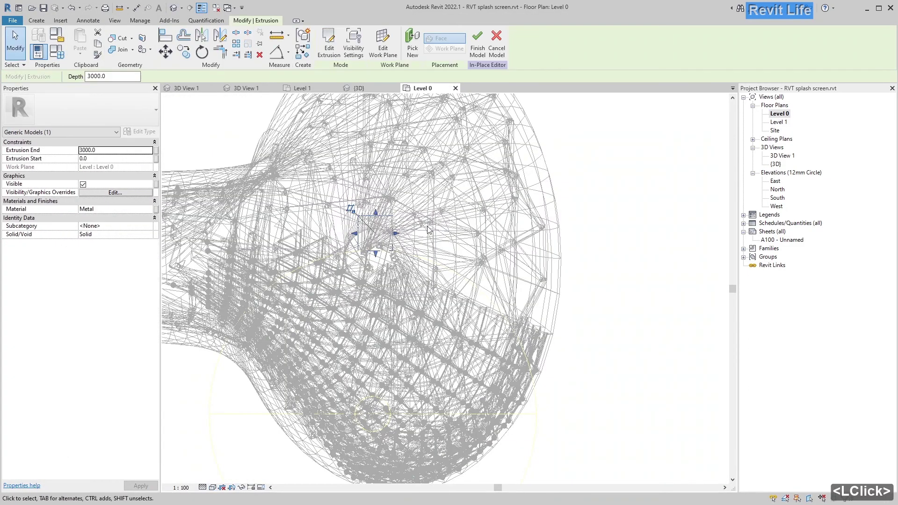
# Edit the rectangular extrusions inside the form in the Level 0 plan, reducing their outlines and setting one's extrusion end to 2800.
pyautogui.doubleClick(361, 240)
pyautogui.click(361, 239)
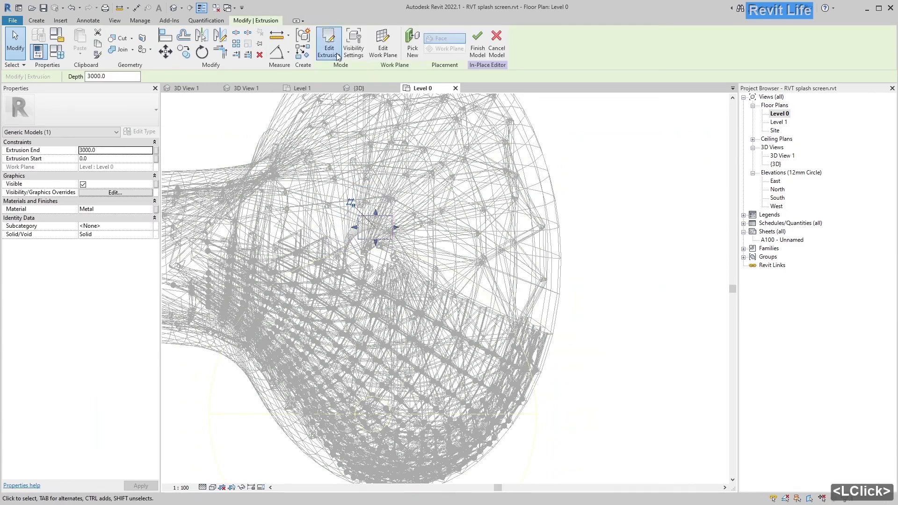
pyautogui.click(406, 225)
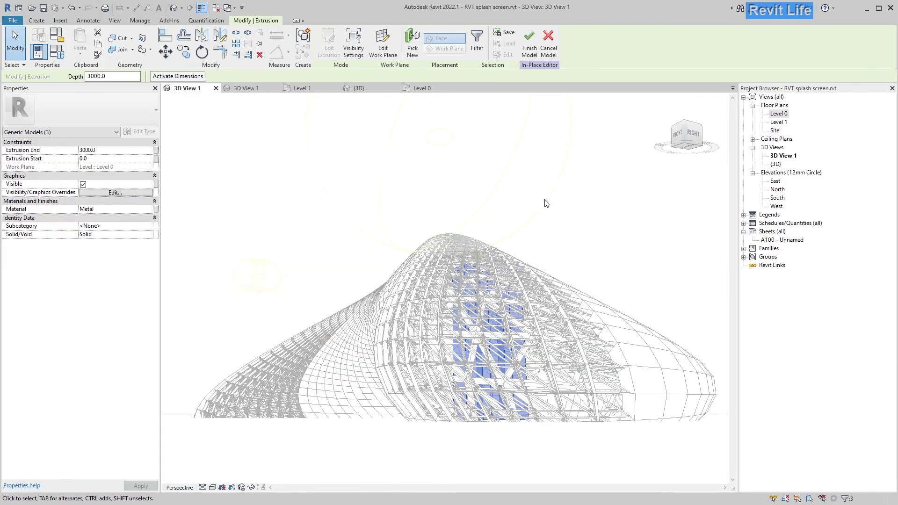
pyautogui.click(383, 378)
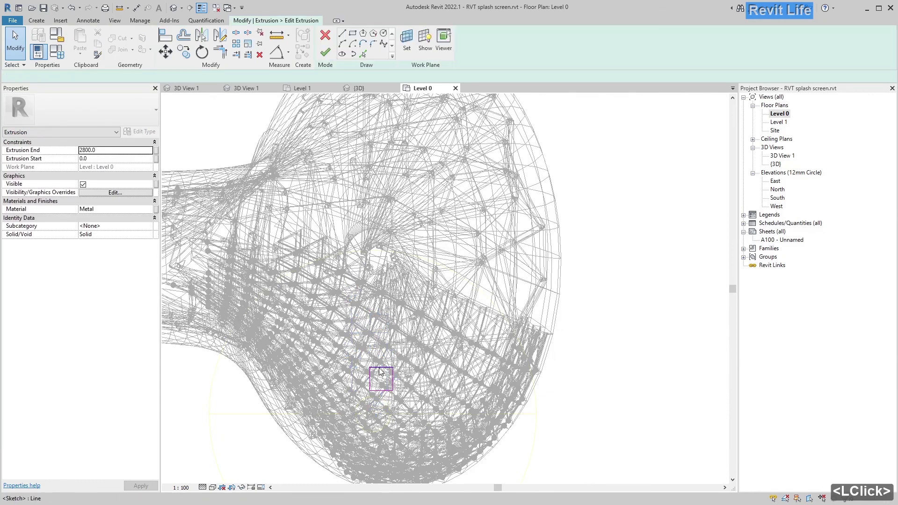
pyautogui.click(406, 233)
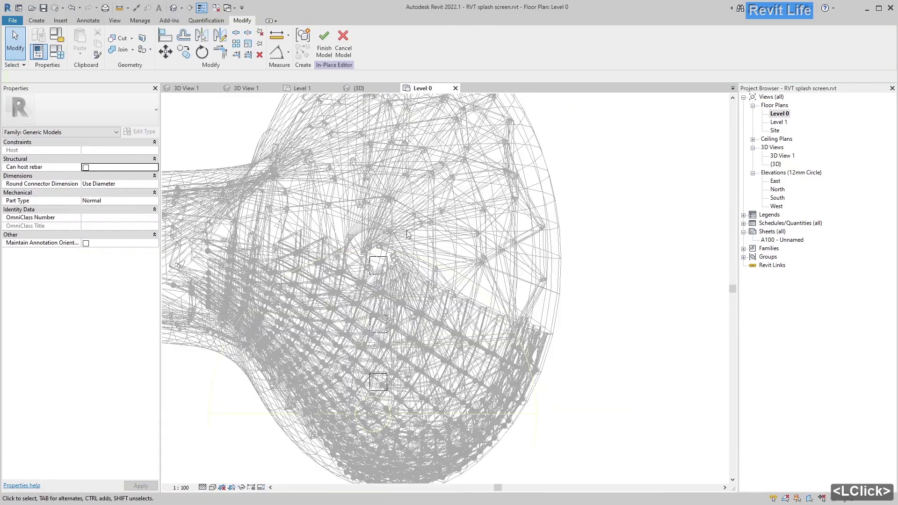